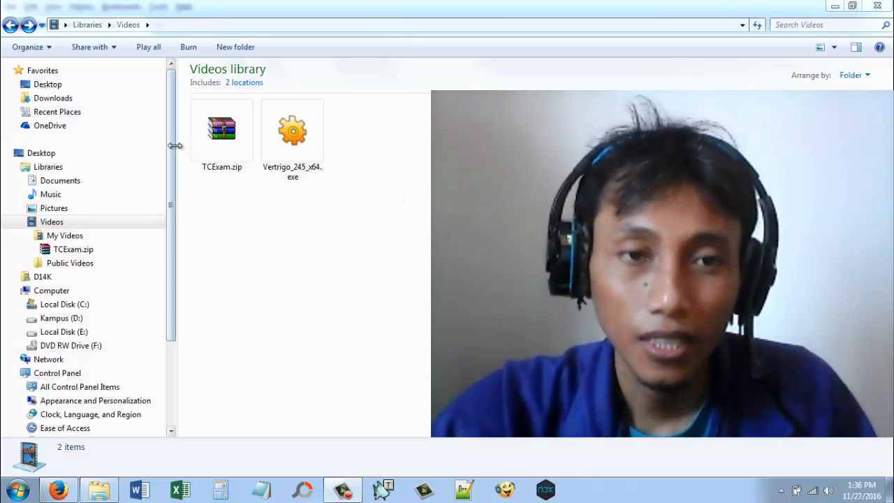
{"action": "left_click", "coordinate": [222, 131]}
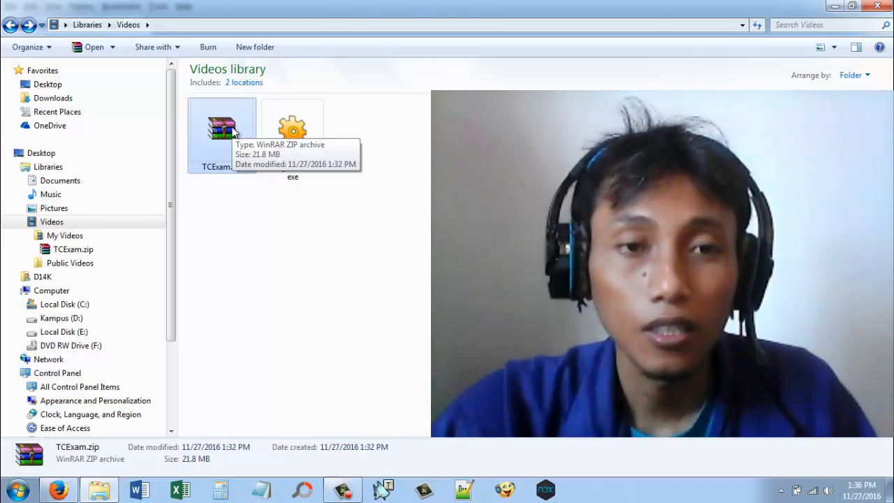
{"action": "left_click", "coordinate": [390, 202]}
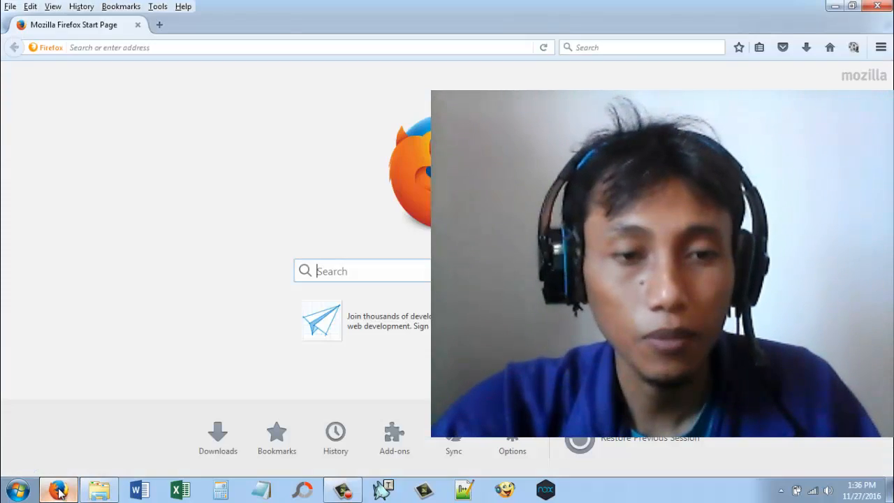
{"action": "left_click", "coordinate": [64, 491]}
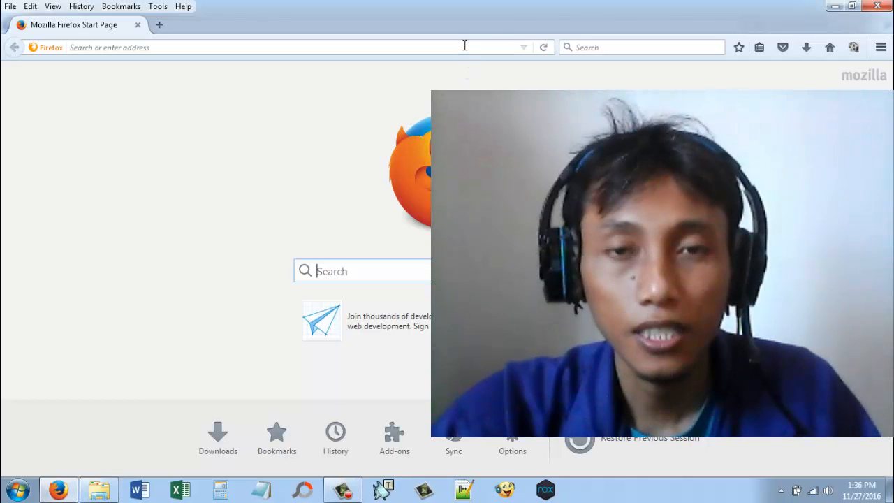
{"action": "left_click", "coordinate": [99, 491]}
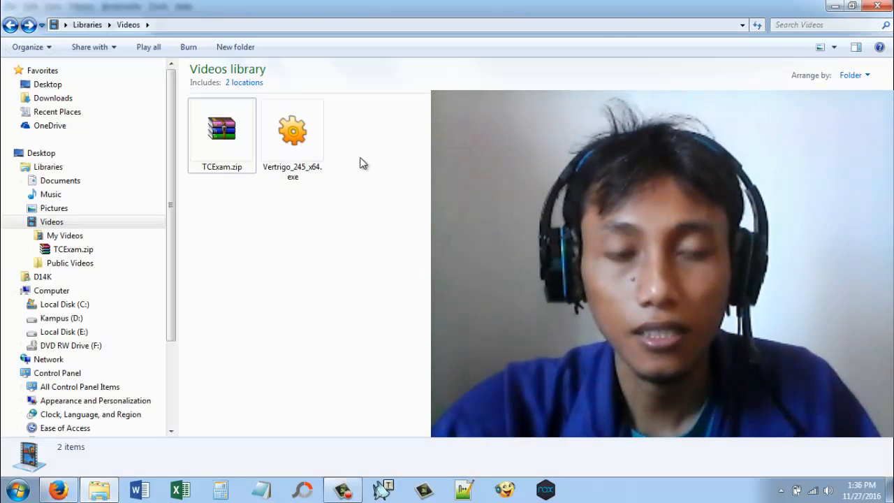
{"action": "left_click", "coordinate": [294, 136]}
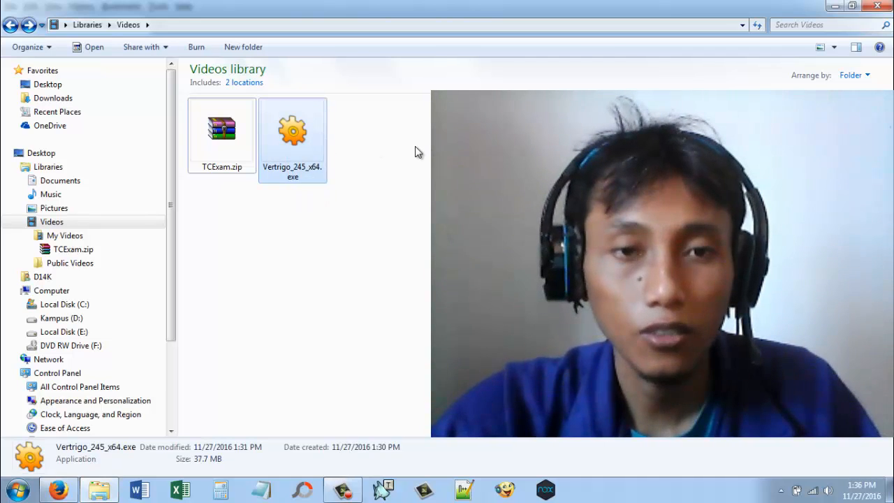
{"action": "left_click", "coordinate": [200, 352]}
Step: Switch to Firefox, search the web for "vertrigo" and open the VertrigoServ WAMP server site on vertrigo.sourceforge.net
{"action": "left_click", "coordinate": [69, 493]}
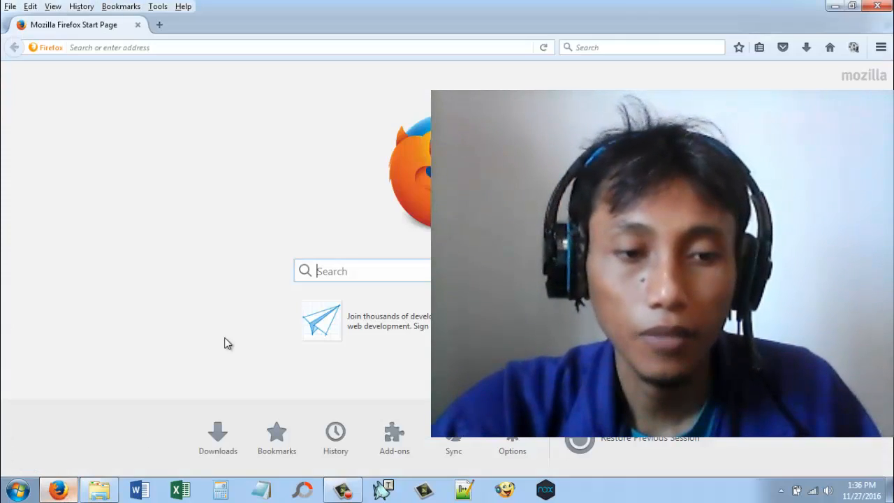
{"action": "left_click", "coordinate": [609, 46]}
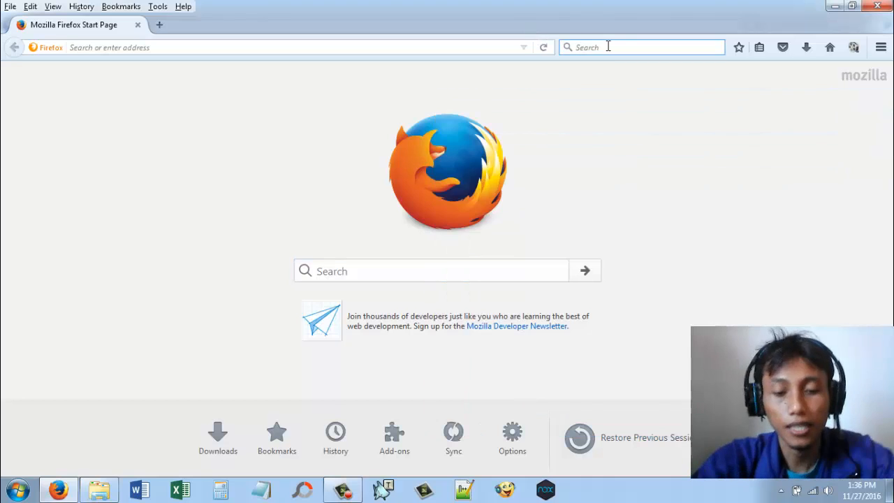
{"action": "type", "text": "vertrigo"}
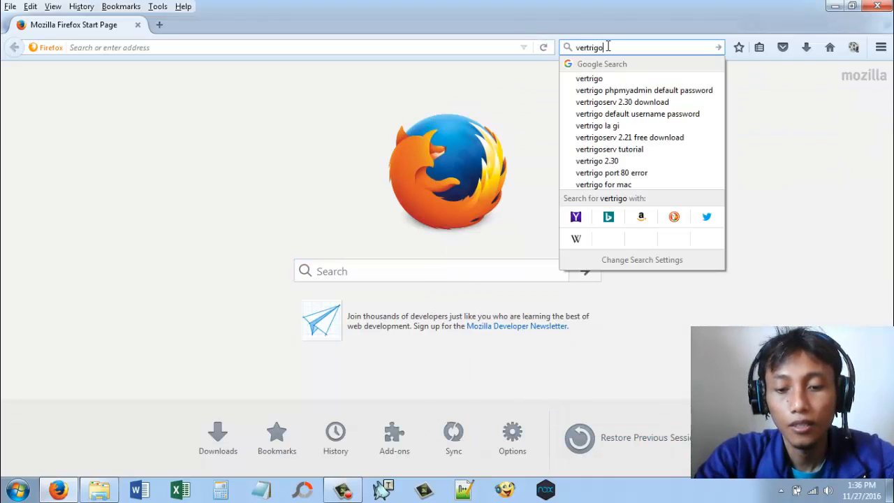
{"action": "key", "text": "Return"}
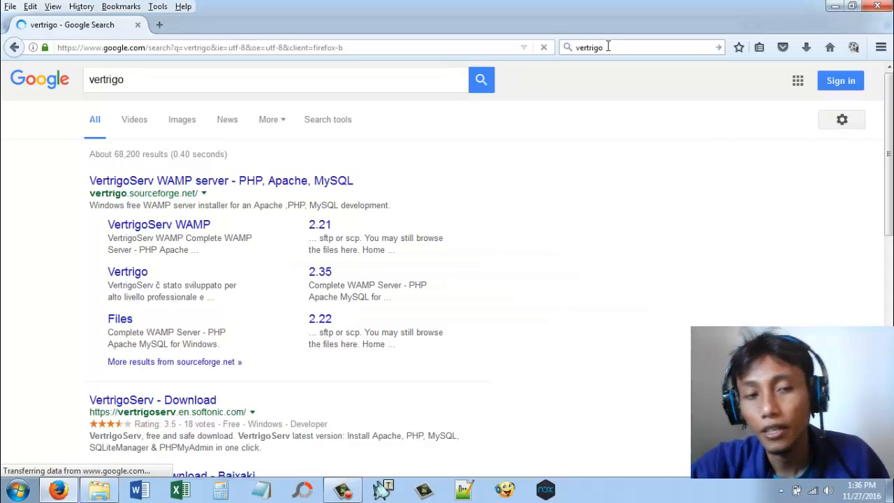
{"action": "left_click", "coordinate": [257, 187]}
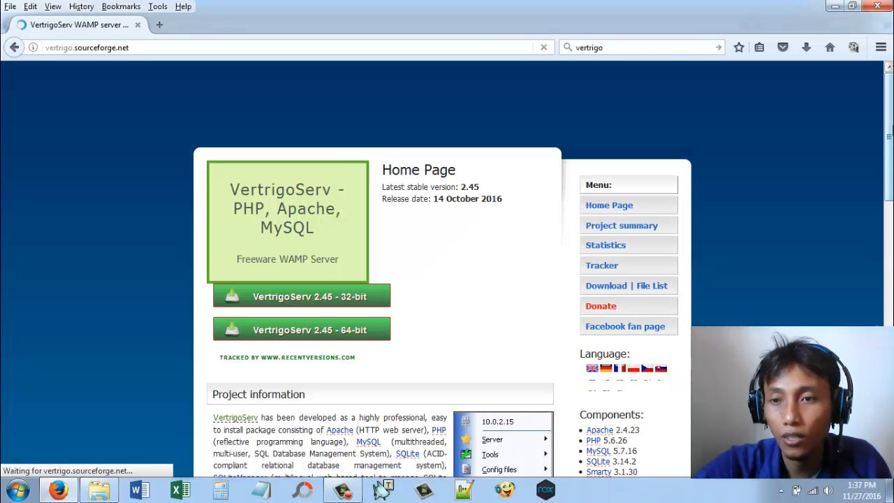
Step: Open the Download | File List page in a new browser tab and request the VertrigoServ 2.45 64-bit download
{"action": "left_click_drag", "start_coordinate": [891, 135], "coordinate": [890, 173]}
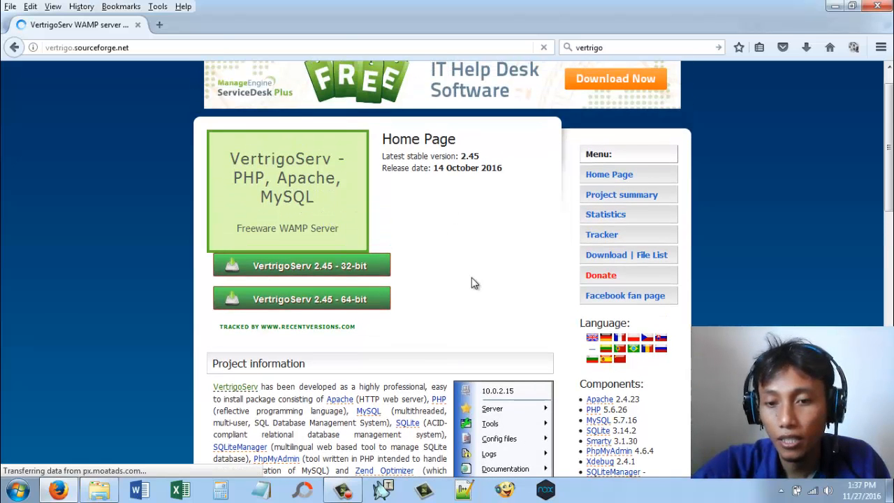
{"action": "scroll", "coordinate": [473, 282], "scroll_direction": "down", "scroll_amount": 2}
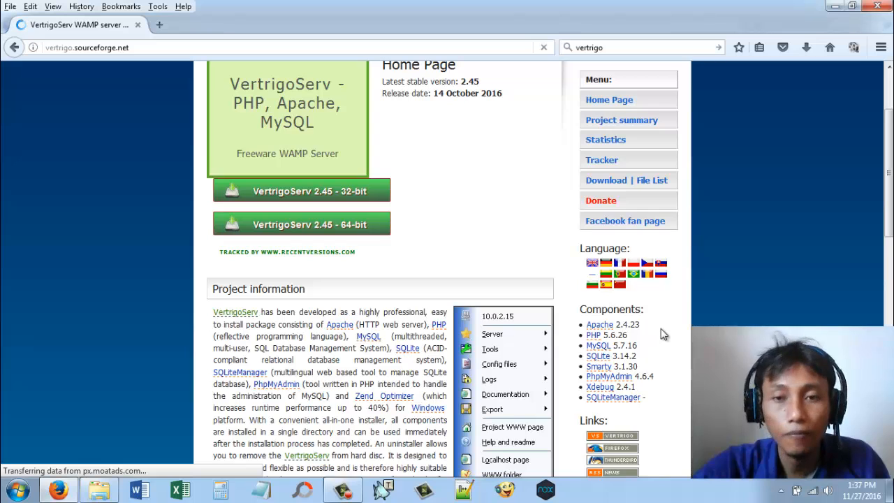
{"action": "scroll", "coordinate": [661, 328], "scroll_direction": "up", "scroll_amount": 2}
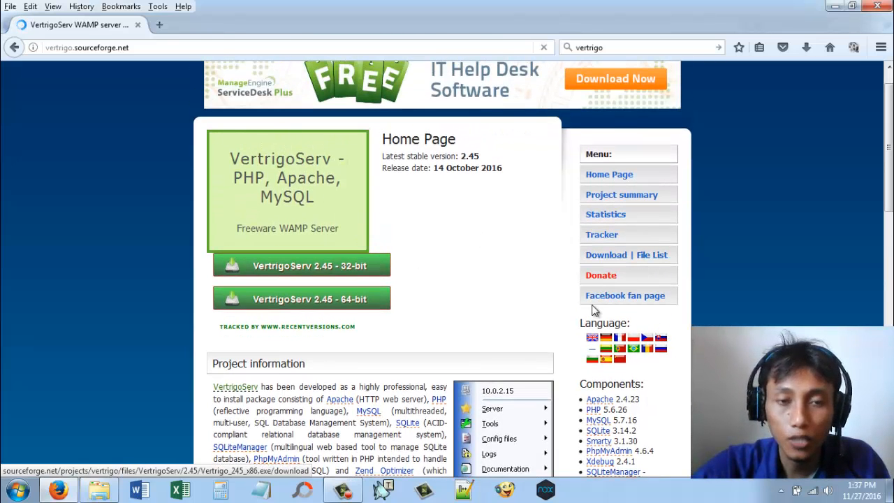
{"action": "left_click", "coordinate": [614, 260]}
{"action": "right_click", "coordinate": [638, 260]}
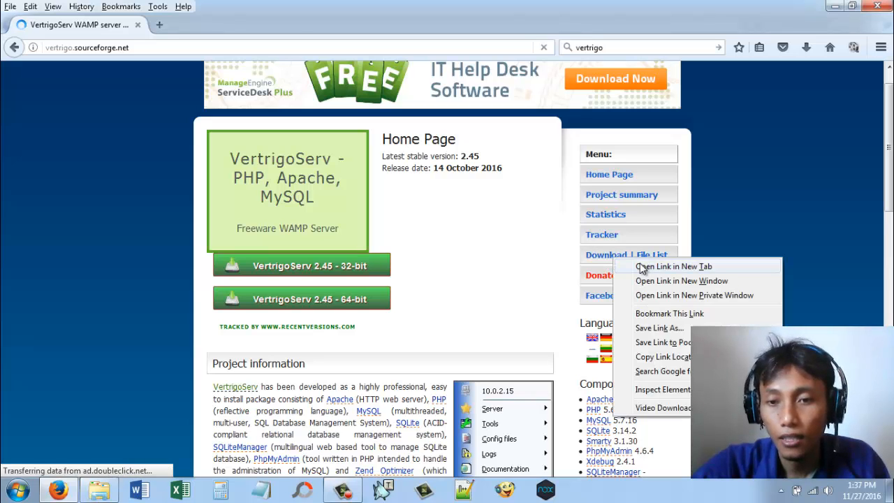
{"action": "left_click", "coordinate": [640, 265]}
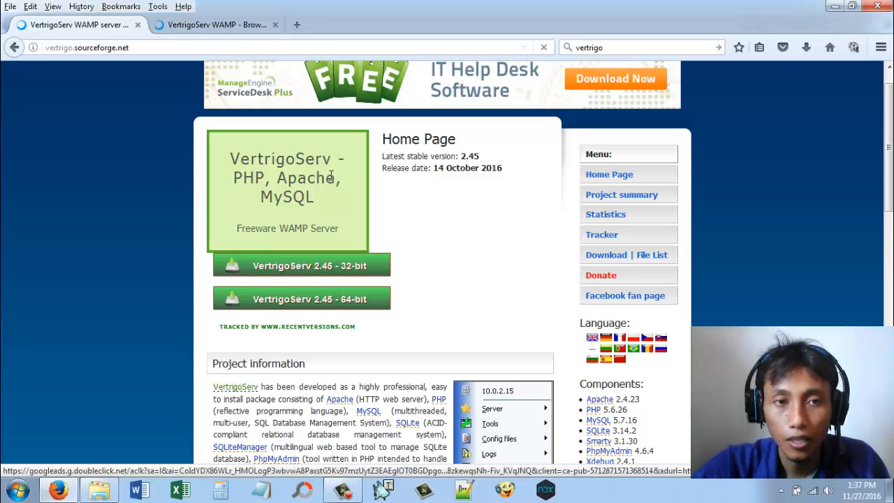
{"action": "left_click", "coordinate": [328, 302]}
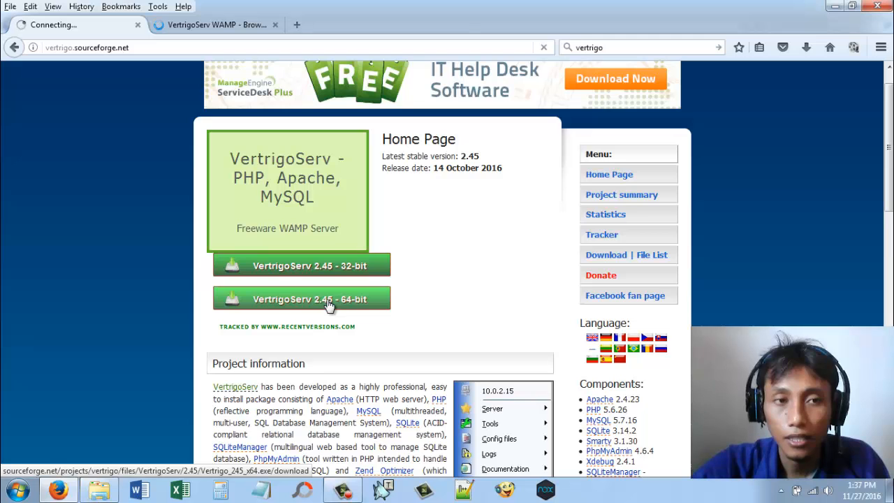
Step: Examine the available versions in the VertrigoServ folder of the SourceForge file list, and close that tab
{"action": "left_click", "coordinate": [196, 25]}
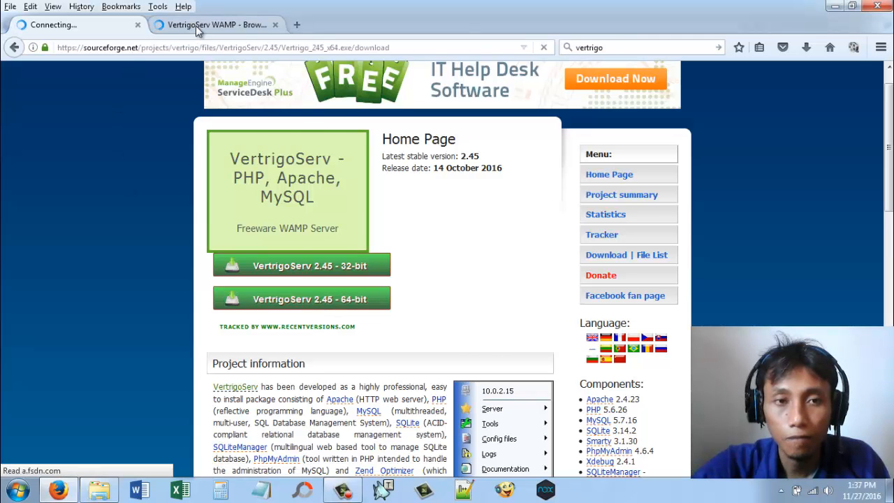
{"action": "left_click", "coordinate": [196, 366]}
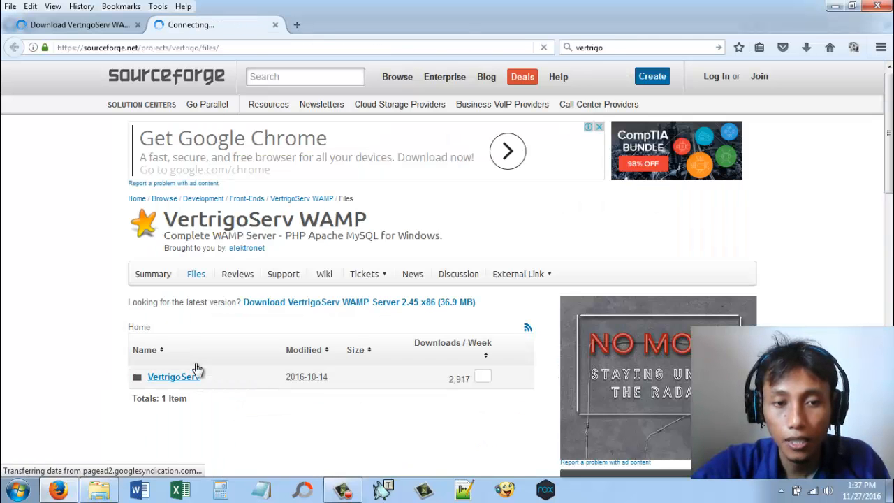
{"action": "scroll", "coordinate": [291, 371], "scroll_direction": "down", "scroll_amount": 3}
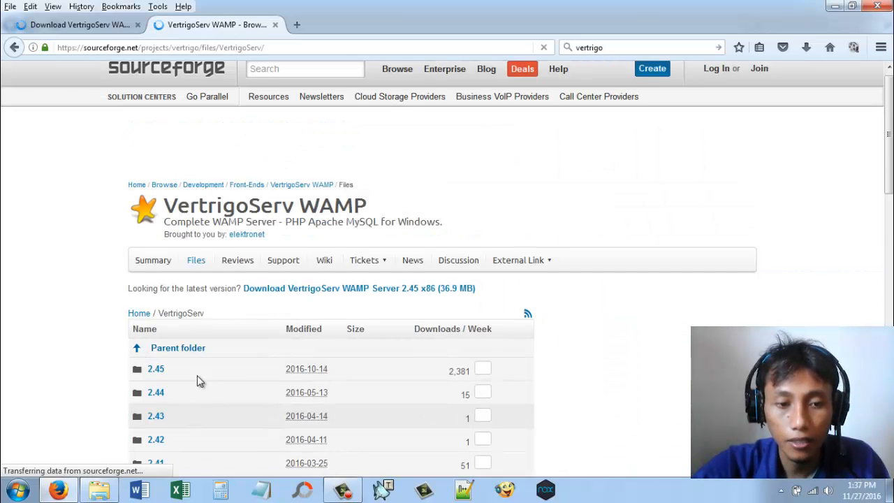
{"action": "scroll", "coordinate": [199, 367], "scroll_direction": "down", "scroll_amount": 3}
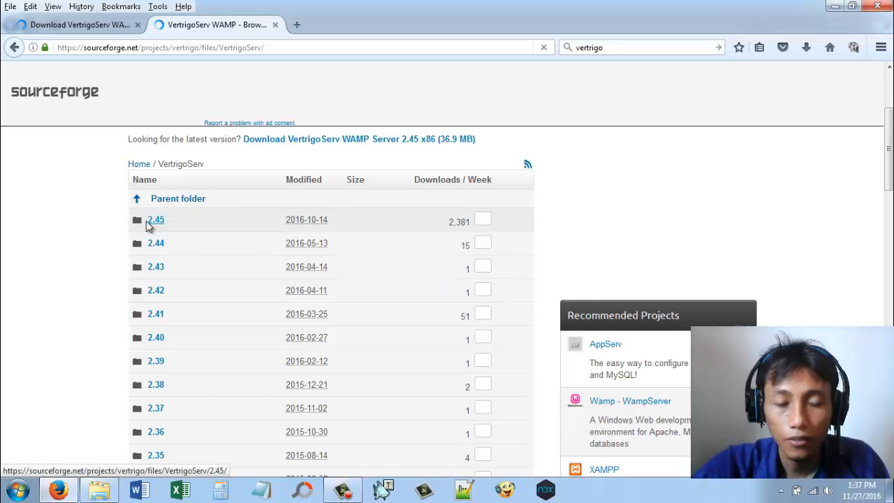
{"action": "scroll", "coordinate": [223, 277], "scroll_direction": "down", "scroll_amount": 5}
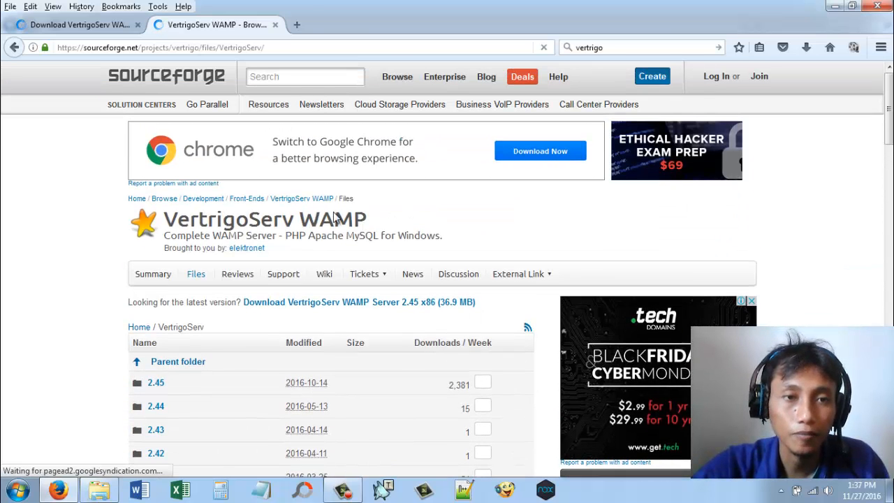
{"action": "left_click", "coordinate": [274, 26]}
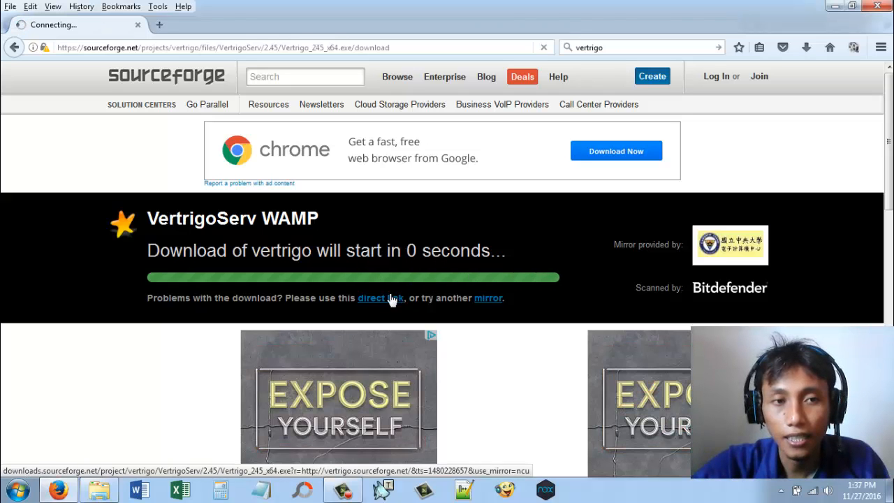
Step: Stop loading the Vertrigo download page and check the browser's download list
{"action": "left_click", "coordinate": [543, 48]}
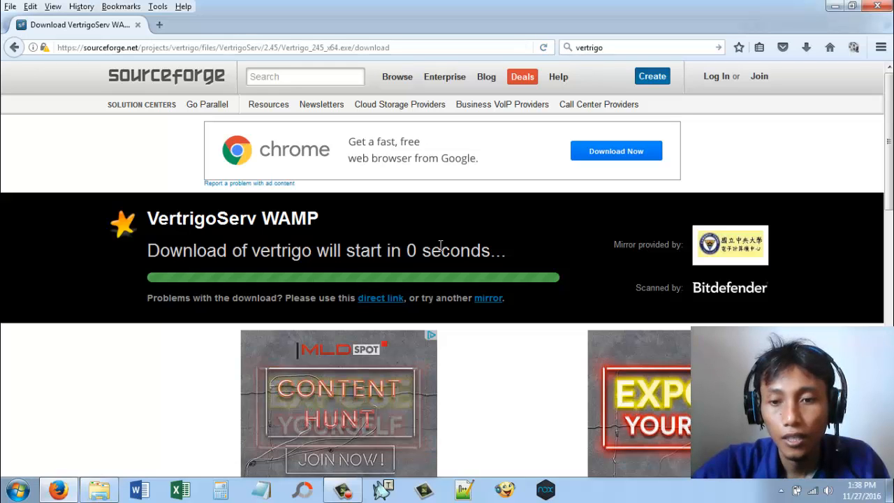
{"action": "left_click", "coordinate": [807, 48]}
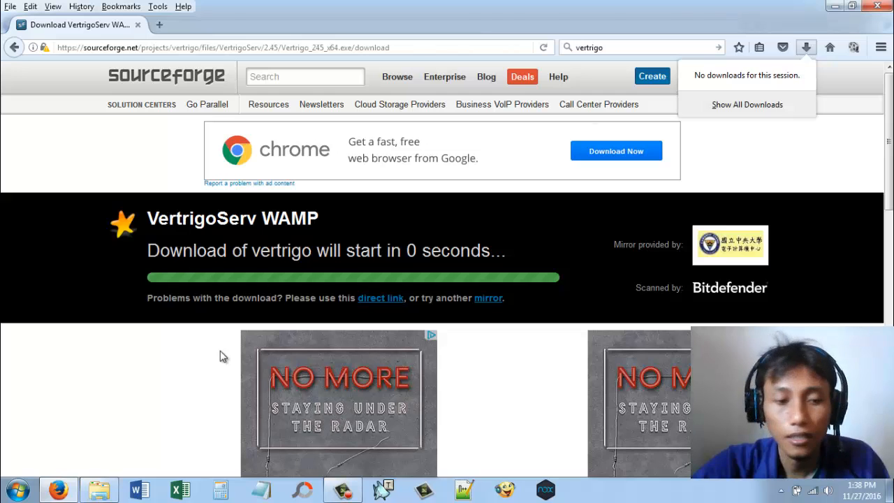
Step: Switch to Windows Explorer and run the Vertrigo_245_x64.exe installer from the Videos library, accepting the security warning
{"action": "left_click", "coordinate": [99, 490]}
{"action": "left_click", "coordinate": [299, 154]}
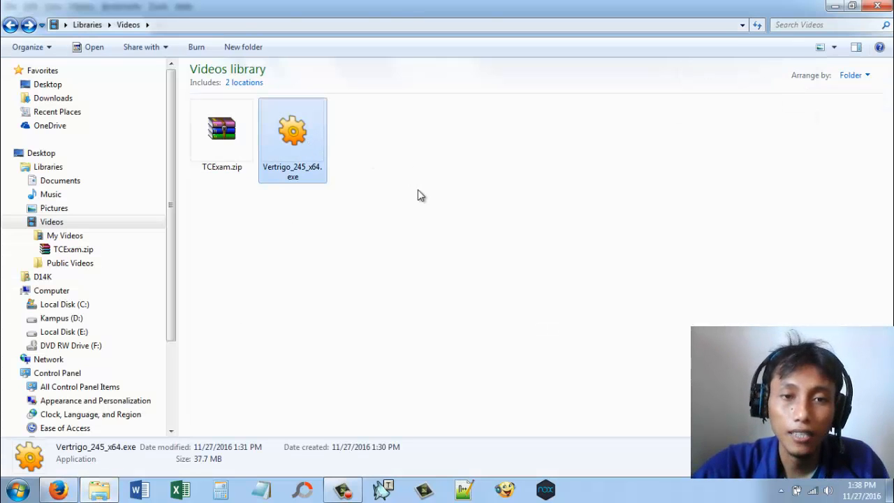
{"action": "double_click", "coordinate": [291, 126]}
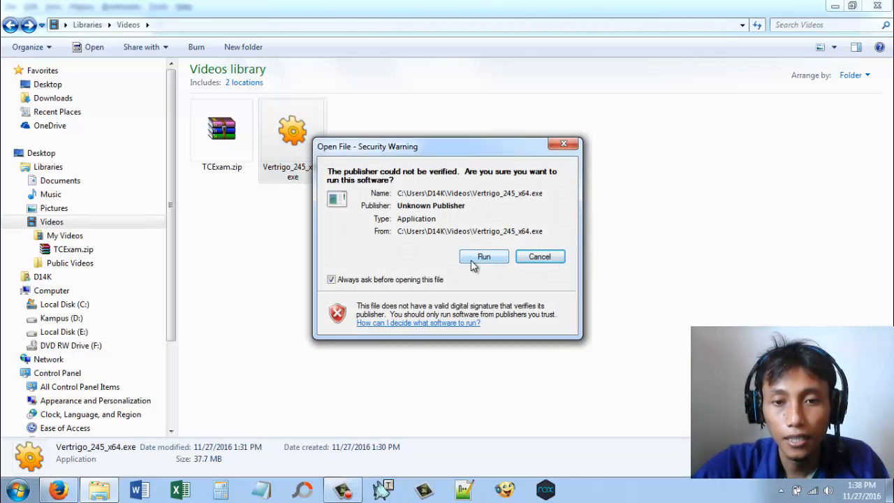
{"action": "left_click", "coordinate": [473, 259]}
{"action": "left_click", "coordinate": [456, 272]}
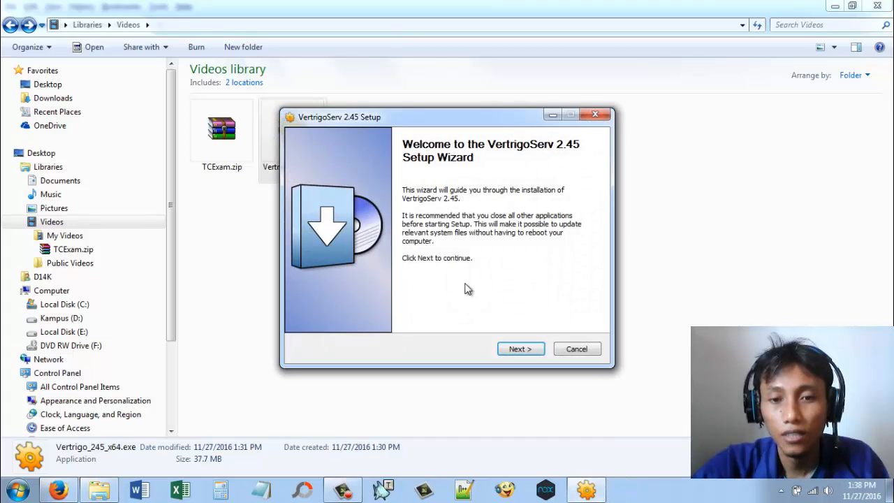
Step: Advance the VertrigoServ 2.45 setup past the welcome page and accept the license agreement, continuing to the install location
{"action": "left_click", "coordinate": [534, 349]}
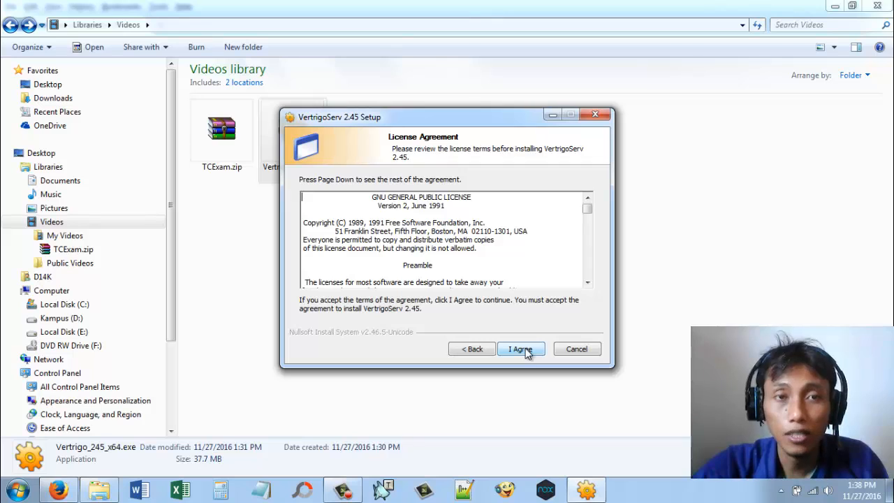
{"action": "left_click", "coordinate": [525, 351]}
{"action": "left_click", "coordinate": [522, 351]}
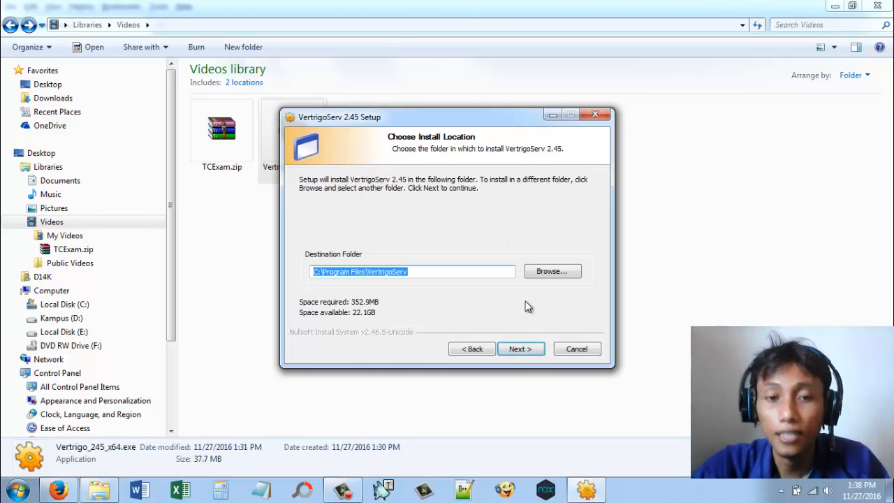
Step: Set the installation's destination folder to E:\VertrigoServ and continue to the Start Menu folder choice
{"action": "left_click", "coordinate": [382, 272]}
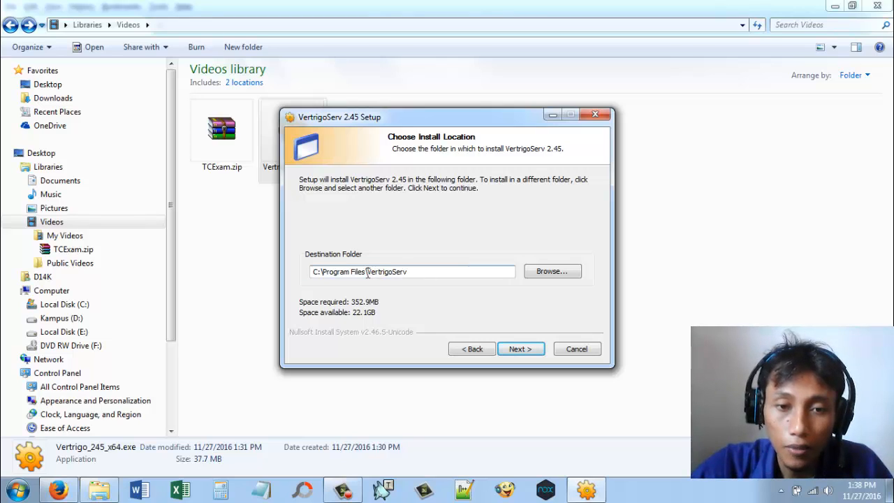
{"action": "left_click_drag", "start_coordinate": [367, 274], "coordinate": [328, 274]}
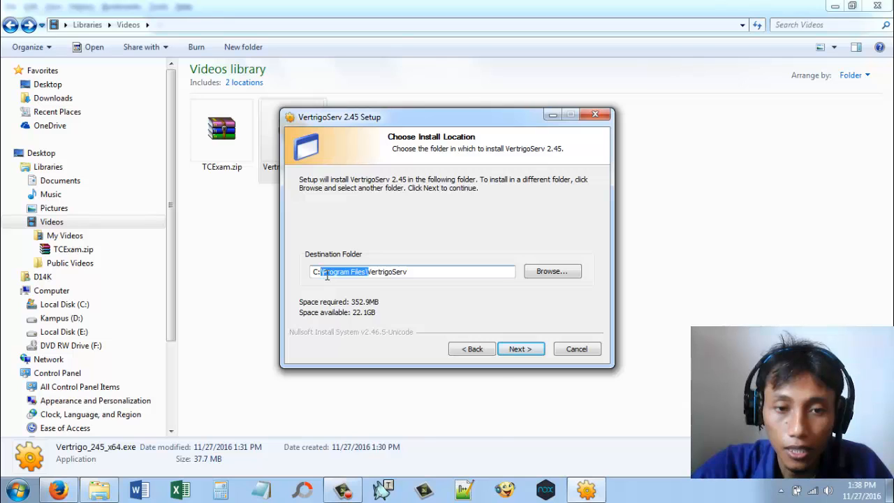
{"action": "right_click", "coordinate": [323, 275]}
{"action": "left_click", "coordinate": [355, 302]}
{"action": "left_click_drag", "start_coordinate": [315, 275], "coordinate": [319, 275]}
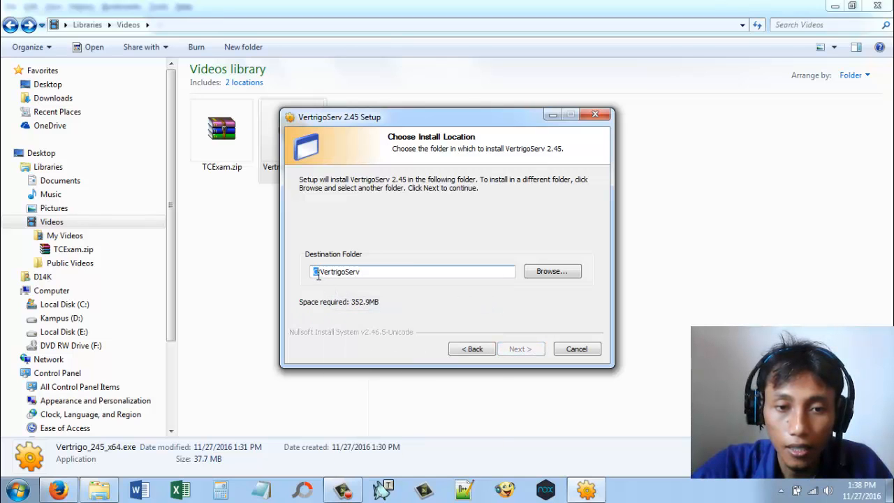
{"action": "type", "text": "E"}
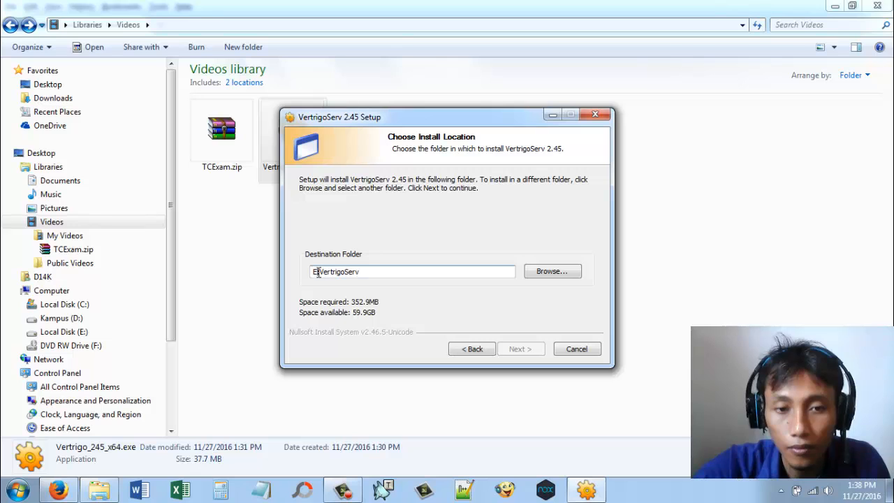
{"action": "type", "text": "\\"}
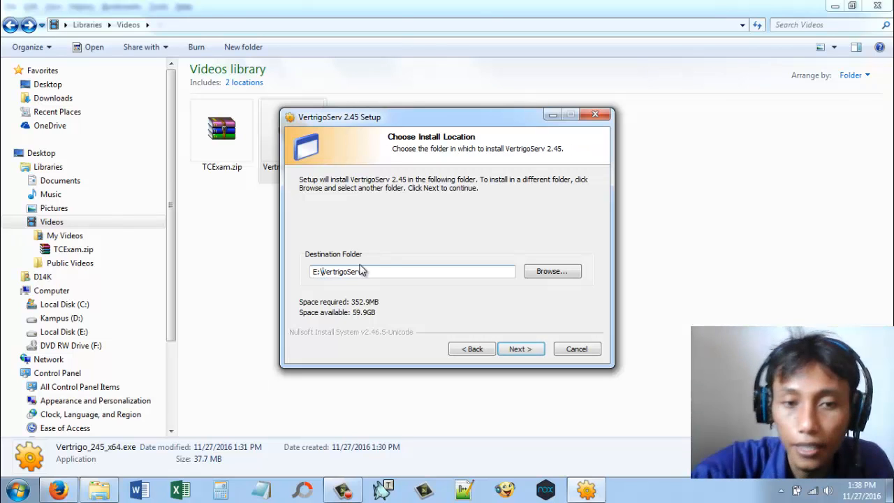
{"action": "left_click", "coordinate": [517, 349]}
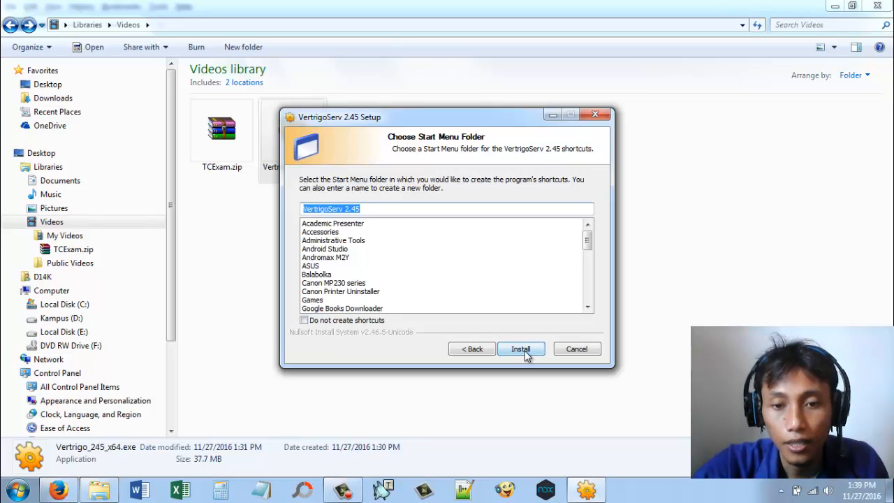
Step: Install VertrigoServ 2.45 with the proposed Start Menu folder and finish the setup with Run VertrigoServ 2.45 enabled
{"action": "left_click", "coordinate": [520, 349]}
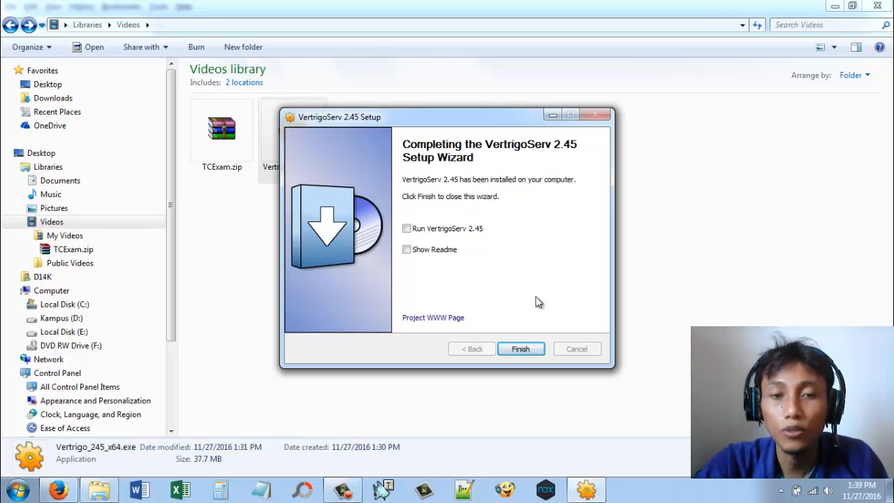
{"action": "left_click", "coordinate": [467, 233]}
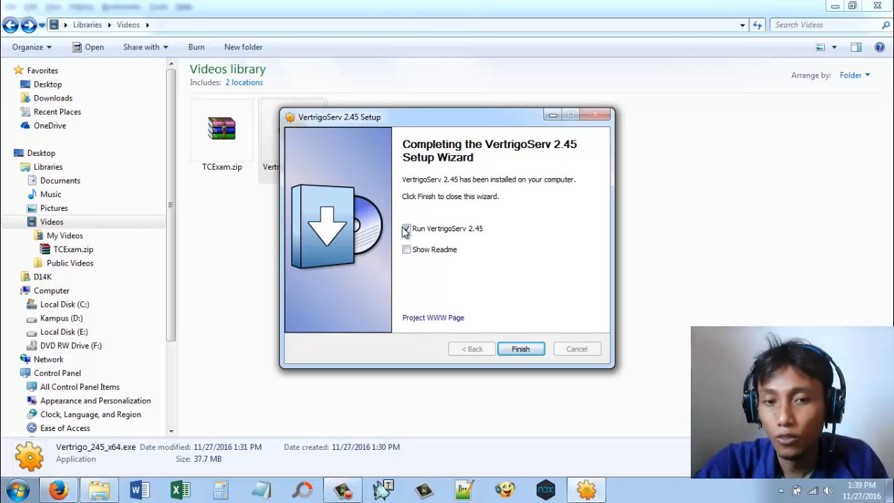
{"action": "left_click", "coordinate": [520, 349]}
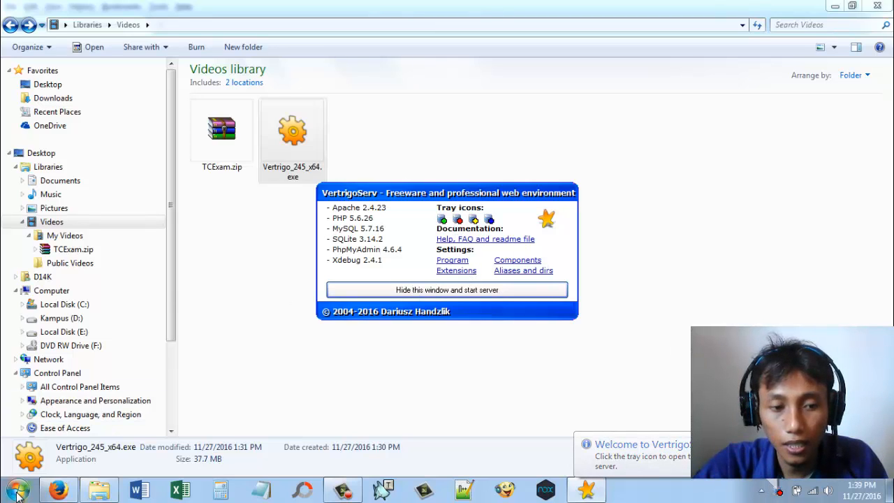
Step: Check the VertrigoServ entry among the installed programs, hide the welcome window while starting the server, and check the hidden tray icons
{"action": "left_click", "coordinate": [18, 493]}
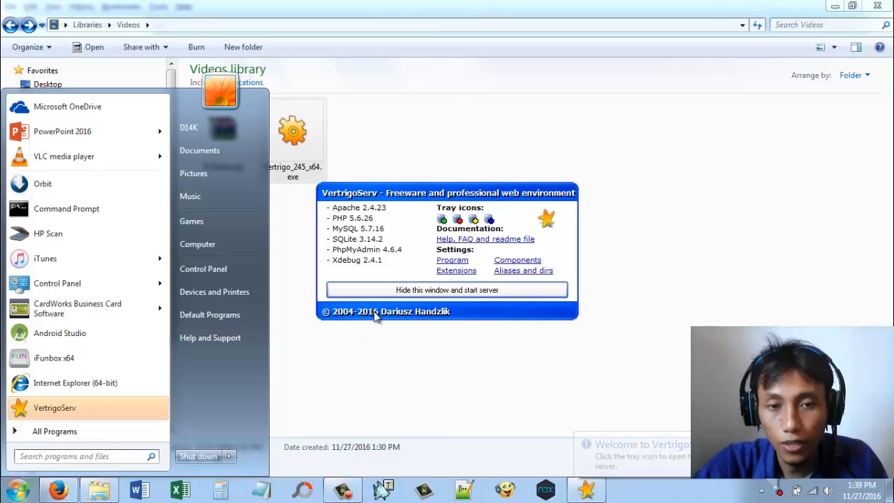
{"action": "left_click", "coordinate": [445, 196]}
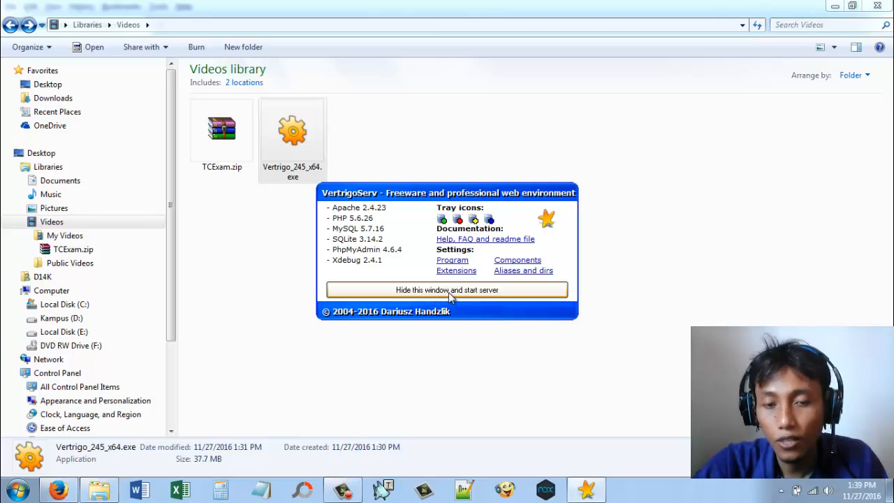
{"action": "left_click", "coordinate": [474, 291]}
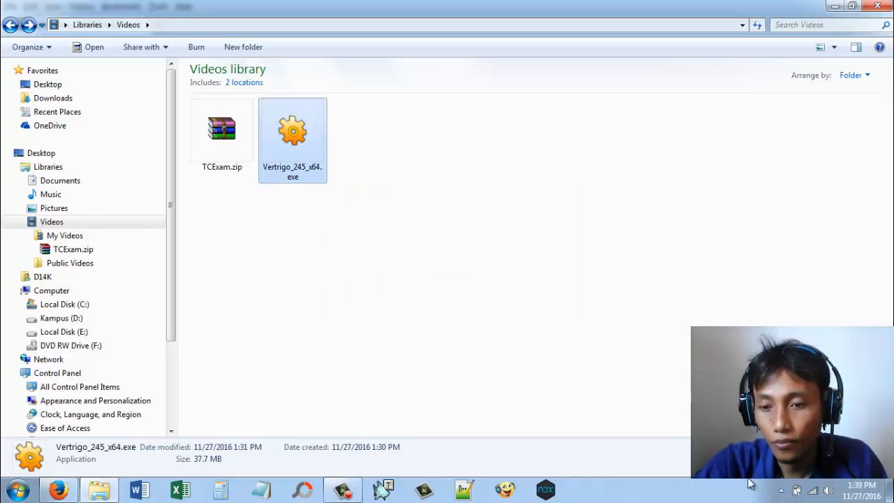
{"action": "left_click", "coordinate": [780, 489]}
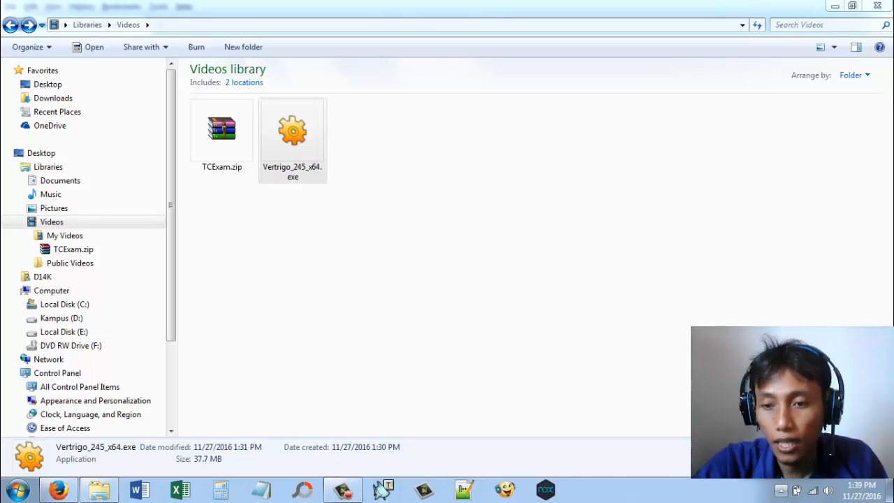
Step: Switch to Firefox and open localhost in a new tab to check the VertrigoServ server
{"action": "left_click", "coordinate": [64, 491]}
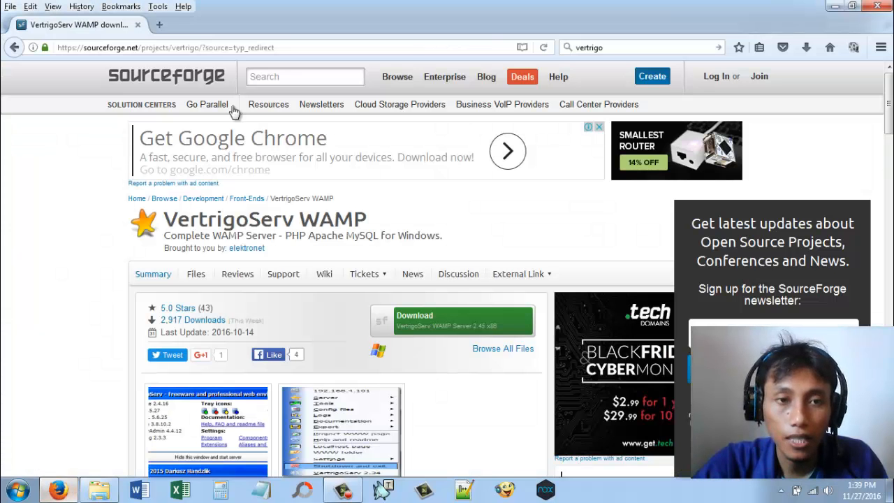
{"action": "left_click", "coordinate": [167, 21]}
{"action": "type", "text": "lo"}
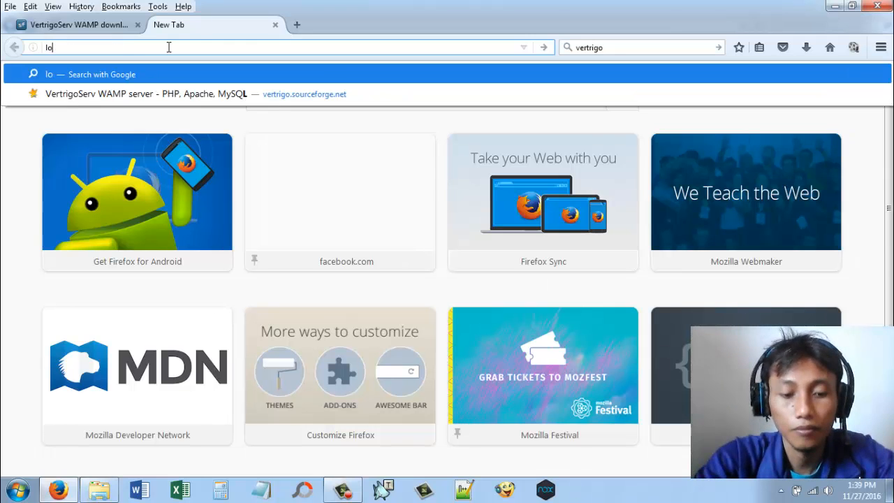
{"action": "type", "text": "calhost"}
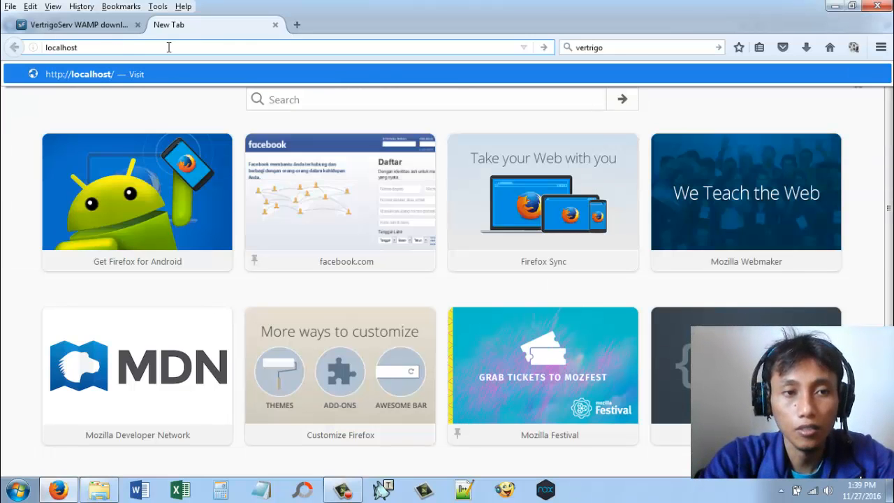
{"action": "key", "text": "Return"}
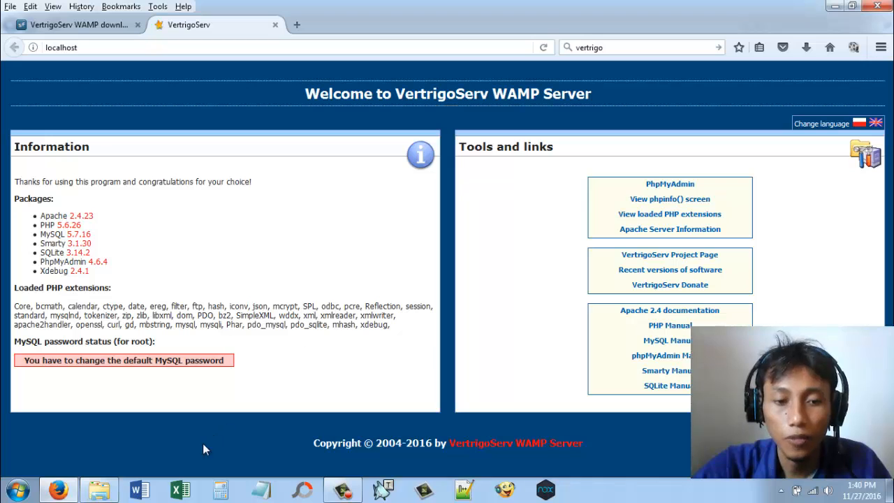
Step: Switch to Windows Explorer and extract TCExam.zip directly into the folder that contains it
{"action": "left_click", "coordinate": [111, 494]}
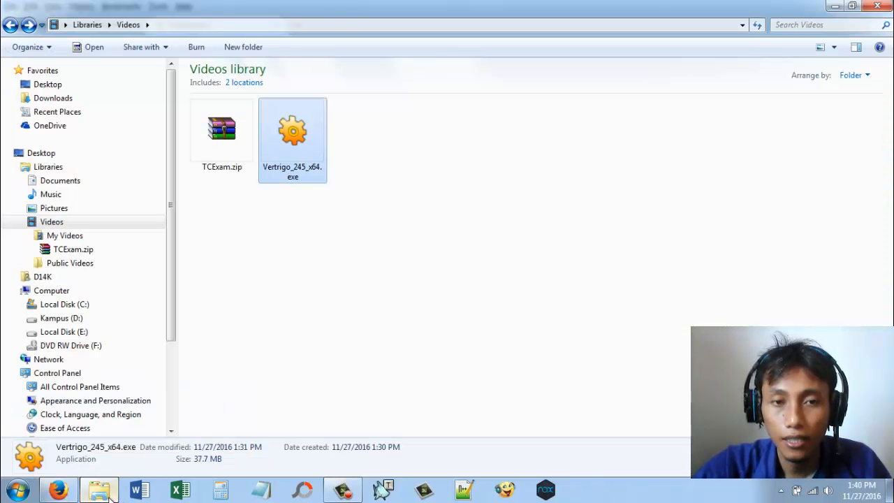
{"action": "left_click", "coordinate": [224, 140]}
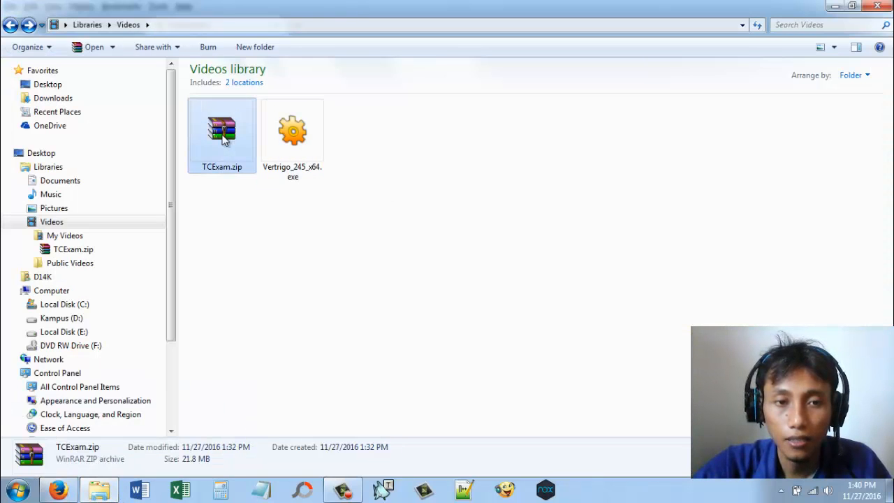
{"action": "right_click", "coordinate": [225, 140]}
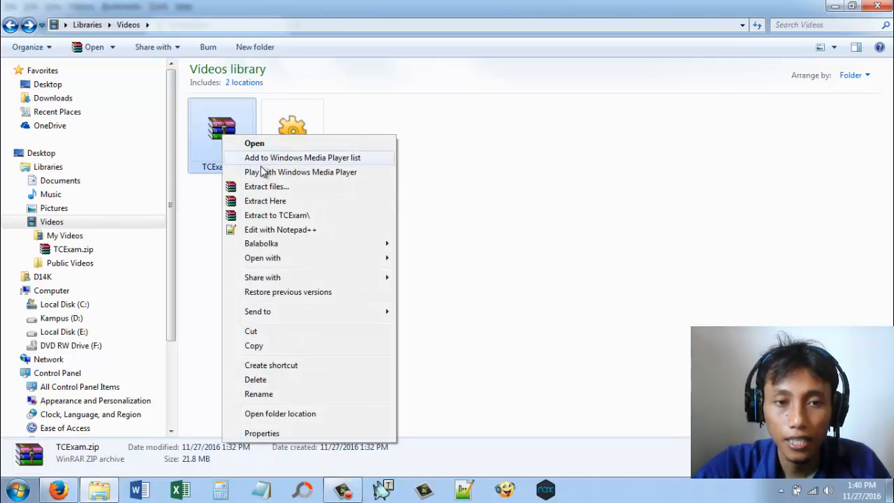
{"action": "left_click", "coordinate": [280, 201]}
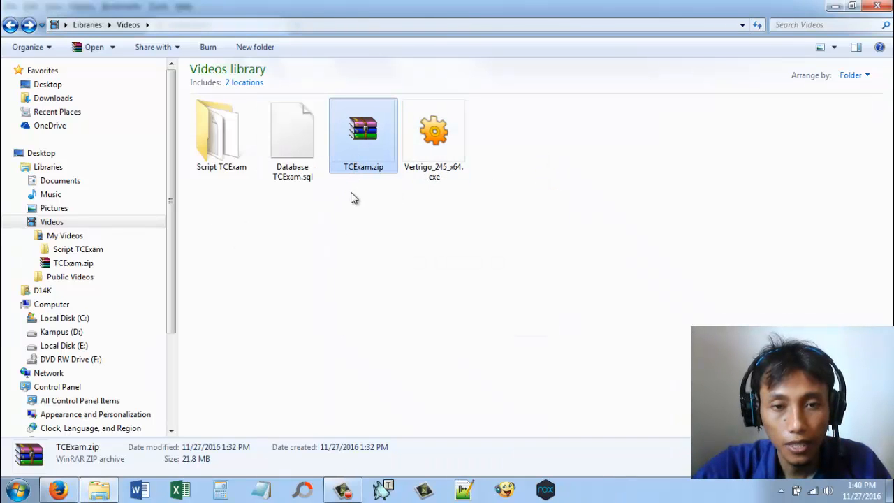
Step: Inspect the extracted Database TCExam.sql file and Script TCExam folder
{"action": "left_click_drag", "start_coordinate": [352, 198], "coordinate": [353, 149]}
{"action": "left_click_drag", "start_coordinate": [231, 216], "coordinate": [275, 146]}
{"action": "left_click", "coordinate": [243, 213]}
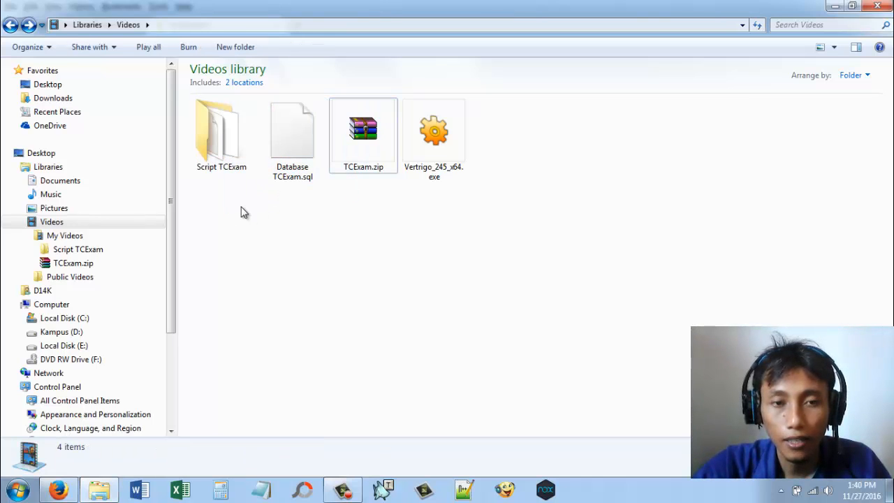
{"action": "left_click", "coordinate": [294, 154]}
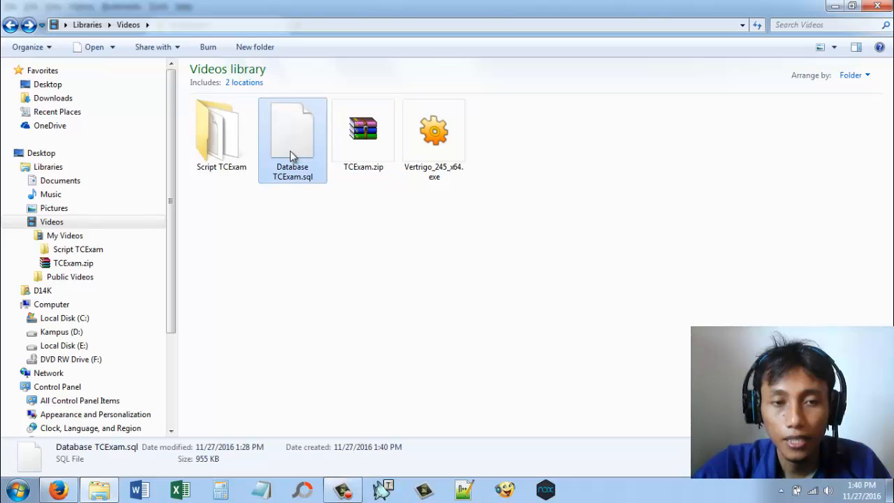
{"action": "left_click", "coordinate": [217, 140]}
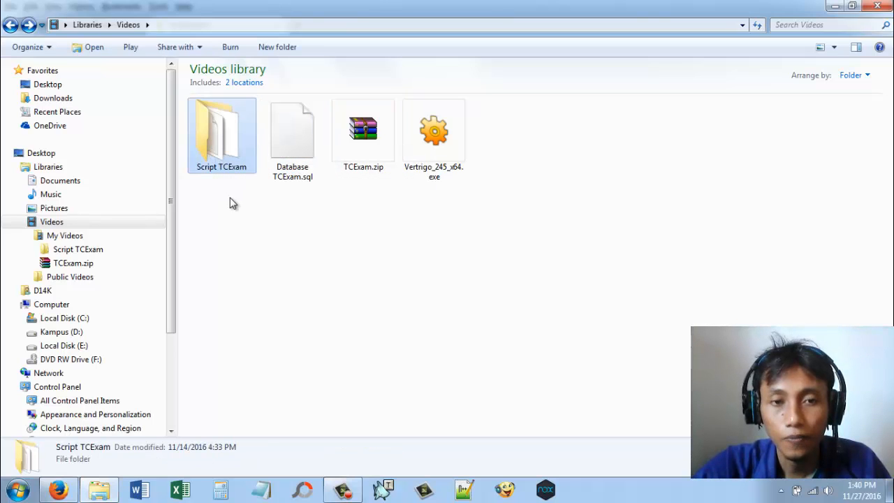
Step: Switch to Firefox, search Google for tcexam in a new tab and open the tcexam.org site, accepting its cookie notice
{"action": "left_click", "coordinate": [58, 490]}
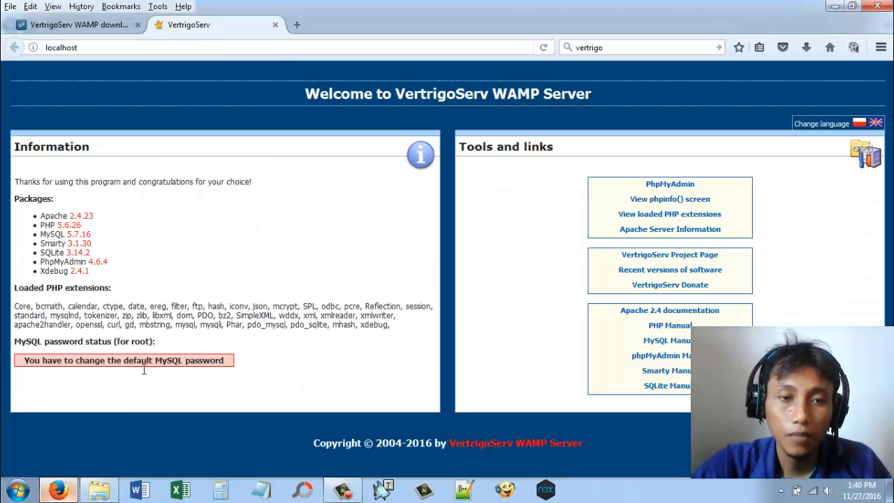
{"action": "left_click", "coordinate": [288, 24]}
{"action": "left_click", "coordinate": [616, 47]}
{"action": "double_click", "coordinate": [616, 47]}
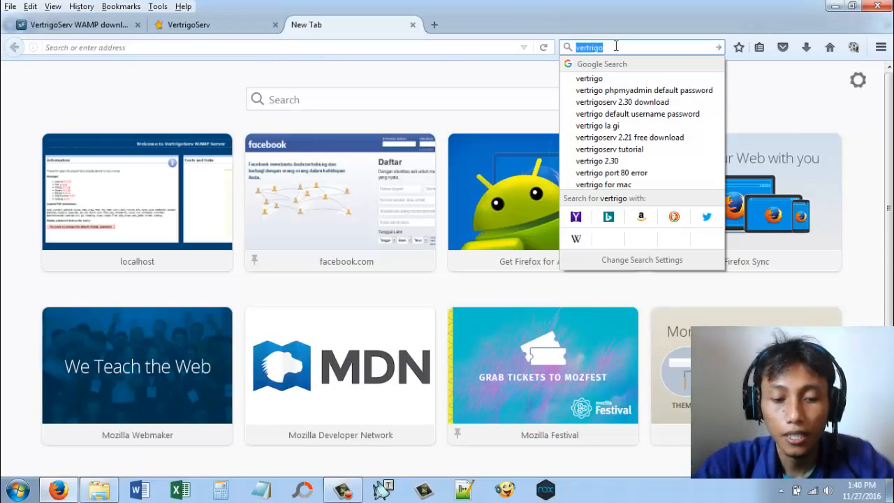
{"action": "type", "text": "tcexam"}
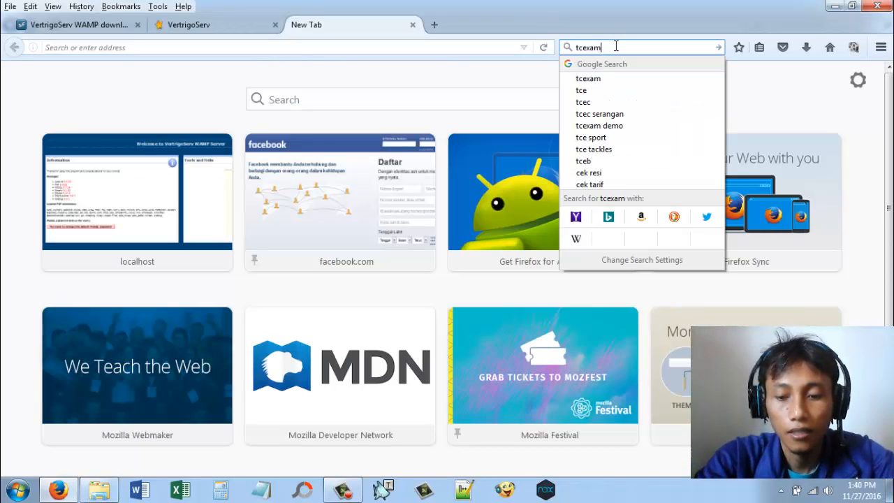
{"action": "key", "text": "Return"}
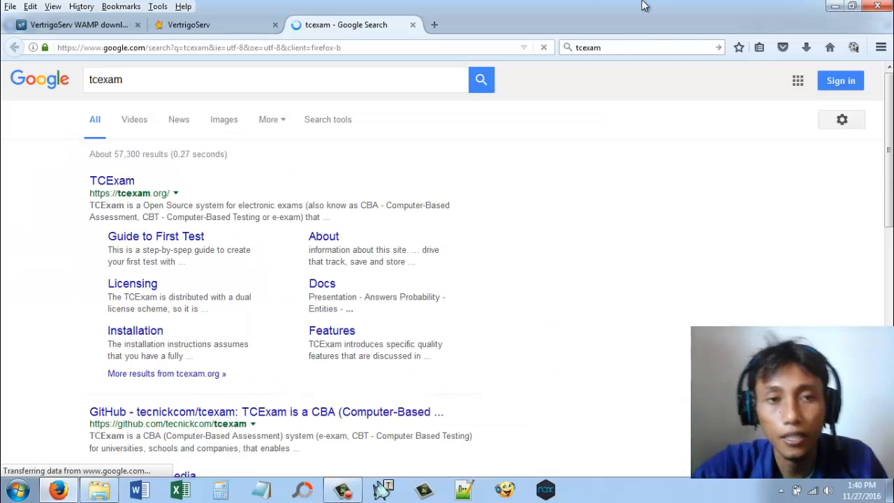
{"action": "left_click", "coordinate": [127, 184]}
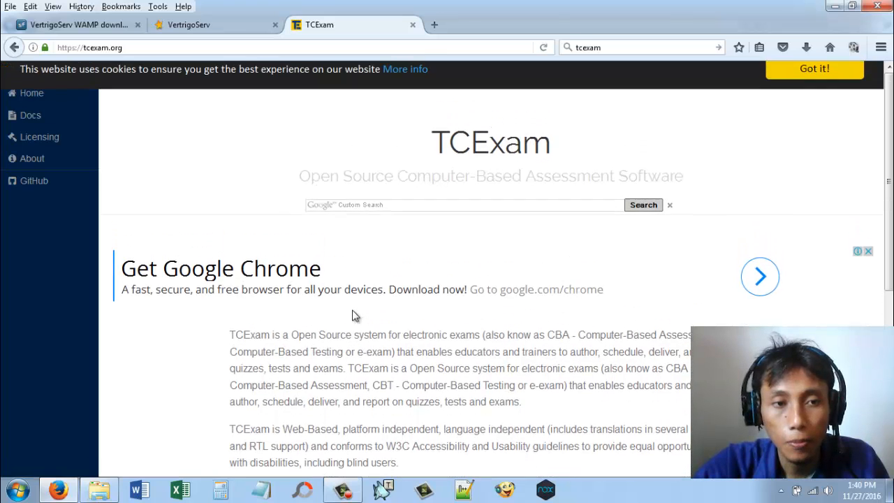
{"action": "left_click", "coordinate": [791, 84]}
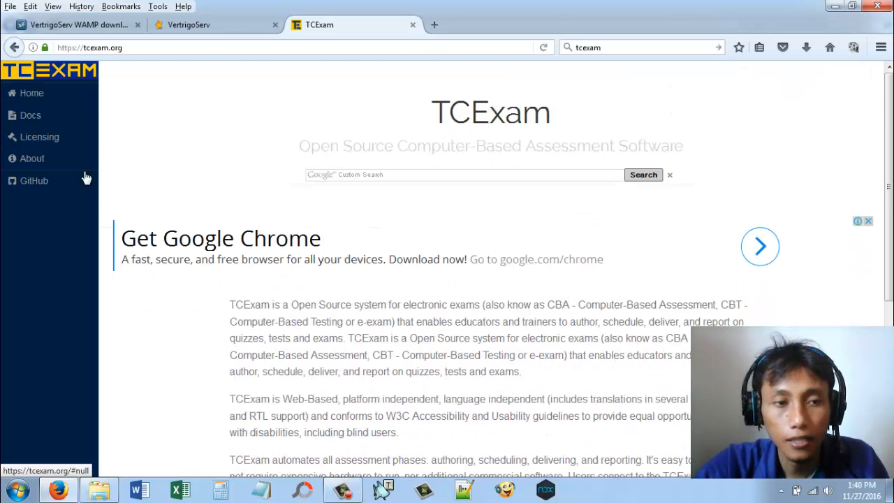
Step: Open TCExam's GitHub repository in a new tab, look through the site's documentation topics, and view the repository page
{"action": "right_click", "coordinate": [28, 183]}
{"action": "left_click", "coordinate": [56, 190]}
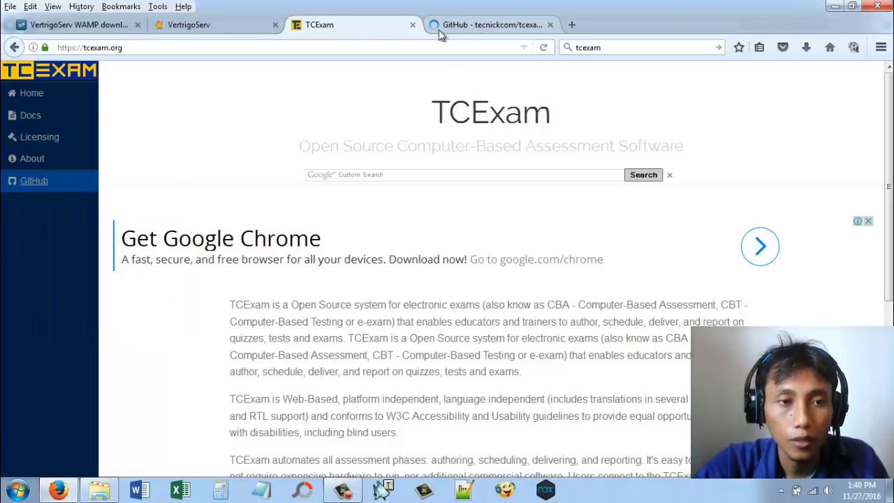
{"action": "left_click", "coordinate": [30, 122]}
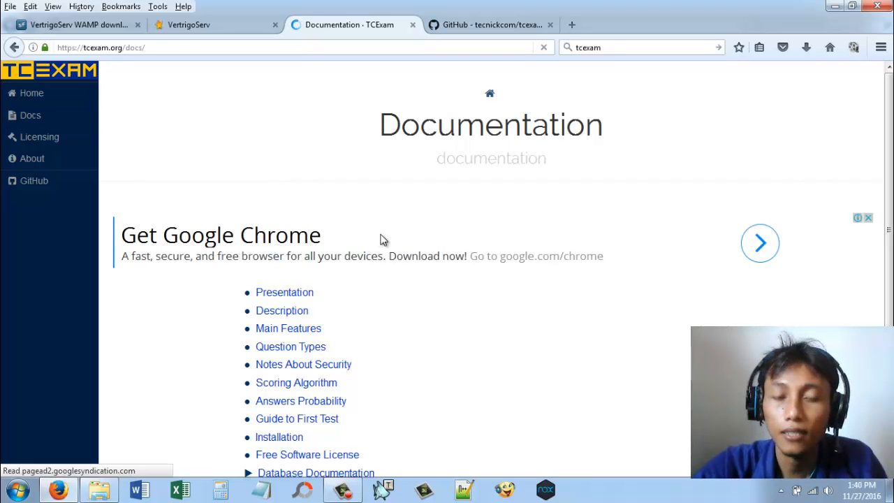
{"action": "scroll", "coordinate": [473, 319], "scroll_direction": "down", "scroll_amount": 1}
{"action": "scroll", "coordinate": [473, 320], "scroll_direction": "down", "scroll_amount": 2}
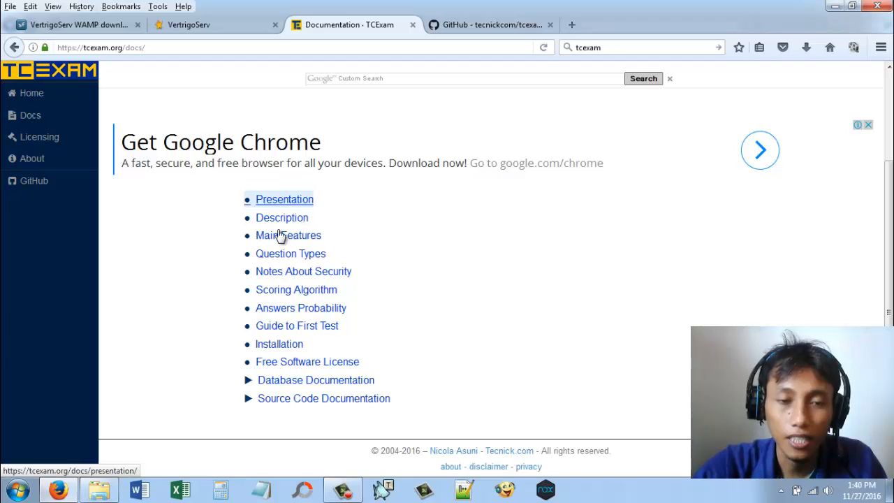
{"action": "left_click", "coordinate": [467, 28]}
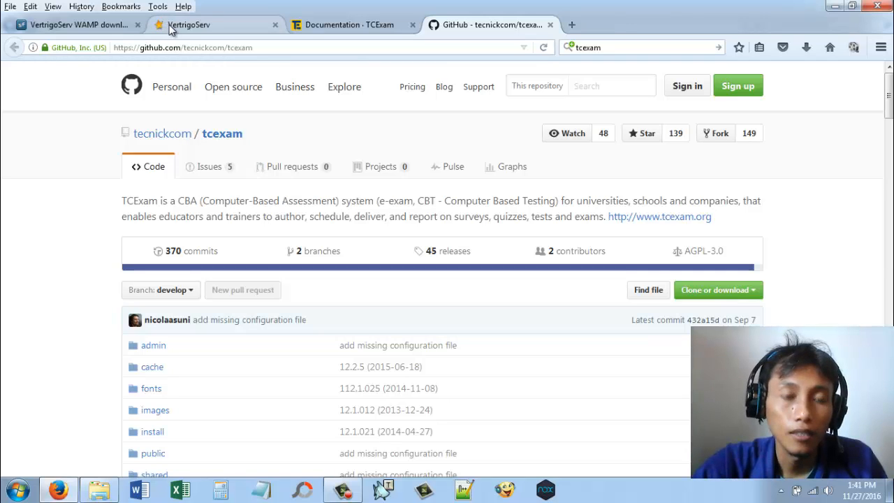
Step: Switch to Windows Explorer and open the Script TCExam folder to examine its contents and the favicon.ico file
{"action": "left_click", "coordinate": [104, 490]}
{"action": "left_click_drag", "start_coordinate": [257, 228], "coordinate": [280, 111]}
{"action": "double_click", "coordinate": [230, 151]}
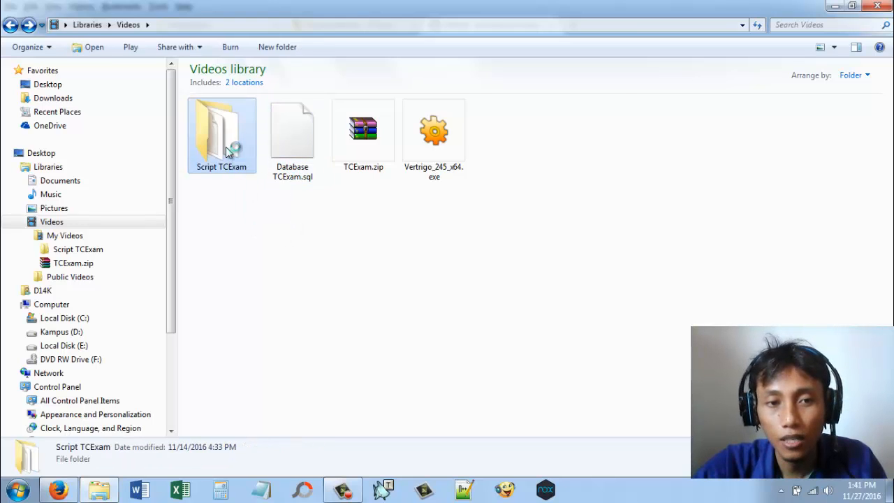
{"action": "left_click", "coordinate": [854, 142]}
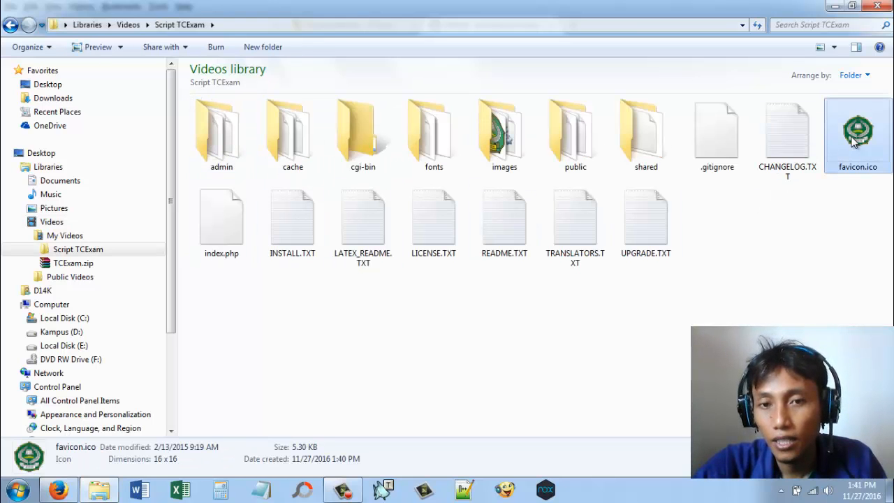
Step: Examine logo_example.png in the images subfolder, and return to the Videos library
{"action": "double_click", "coordinate": [501, 119]}
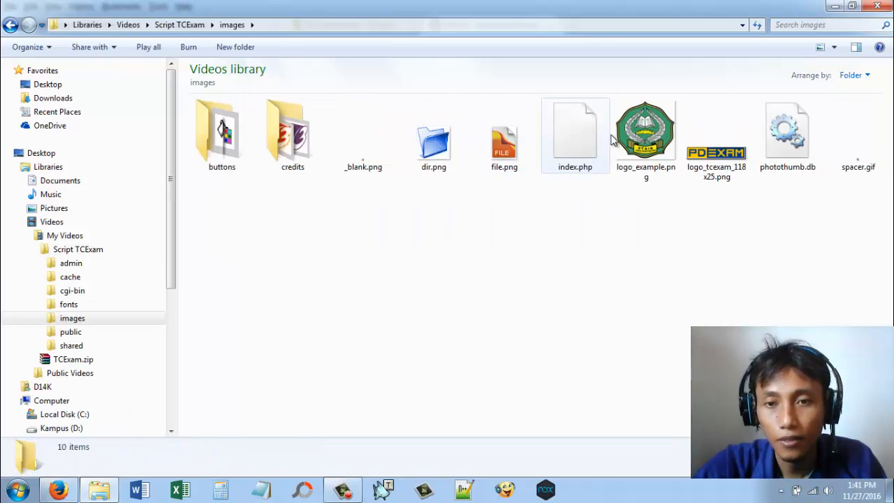
{"action": "left_click", "coordinate": [636, 129]}
{"action": "left_click", "coordinate": [594, 224]}
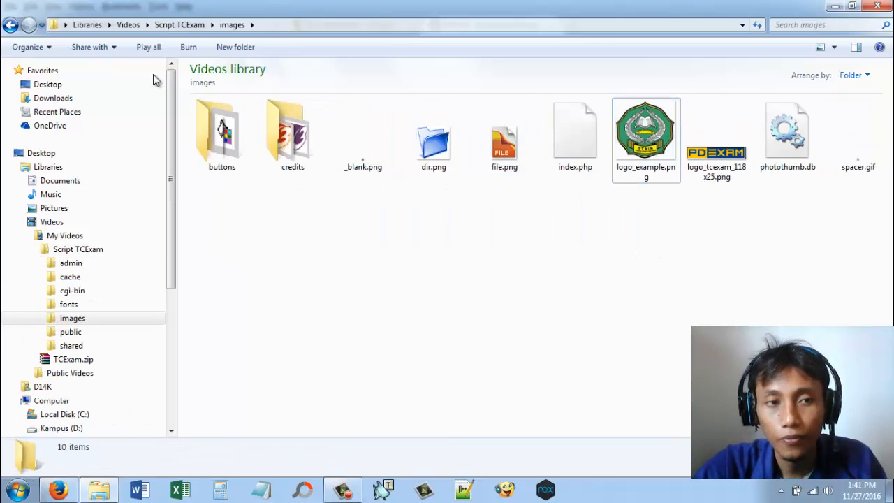
{"action": "left_click", "coordinate": [11, 26]}
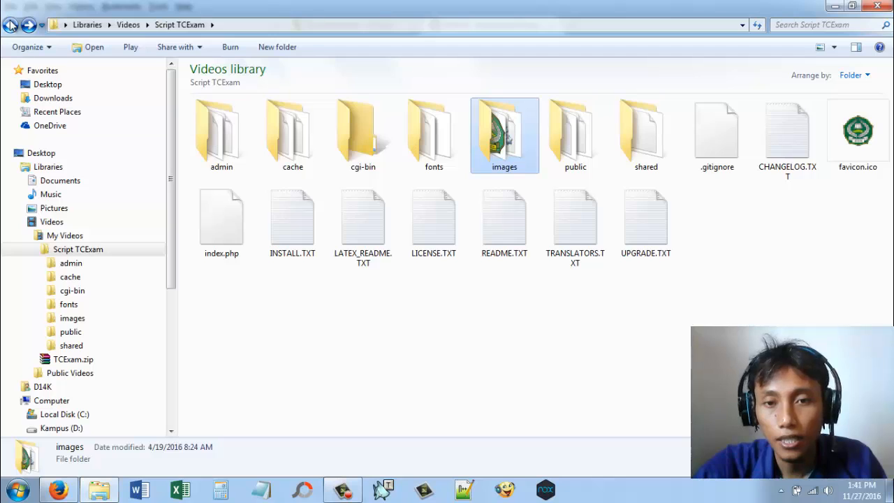
{"action": "left_click", "coordinate": [12, 25]}
{"action": "left_click", "coordinate": [359, 272]}
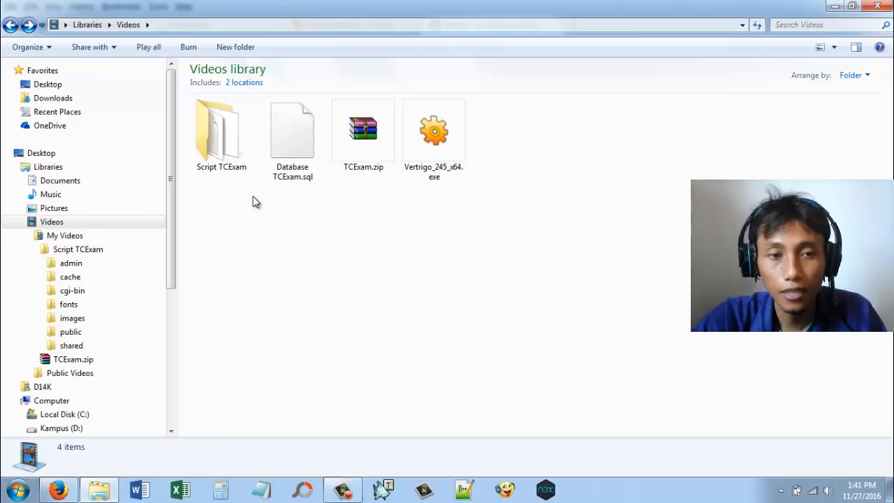
Step: Copy the Script TCExam folder from the Videos library into VertrigoServ's www folder on drive E
{"action": "left_click", "coordinate": [216, 149]}
{"action": "right_click", "coordinate": [216, 149]}
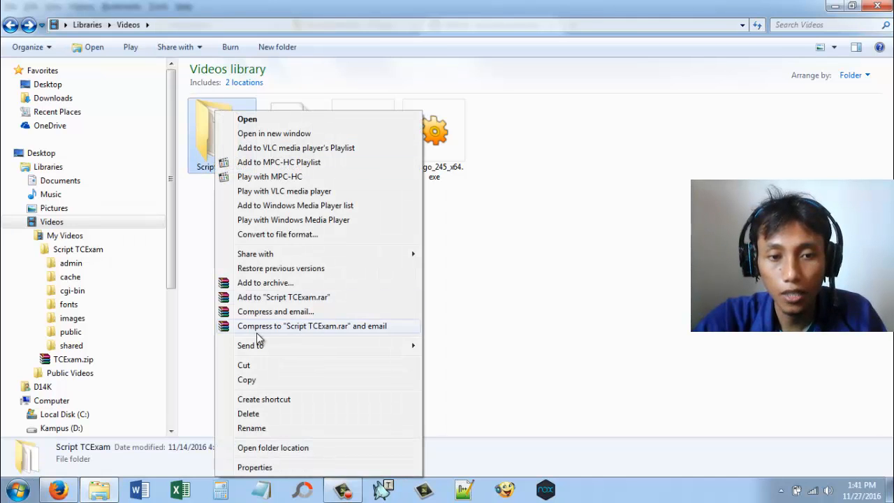
{"action": "left_click", "coordinate": [248, 380]}
{"action": "left_click", "coordinate": [781, 491]}
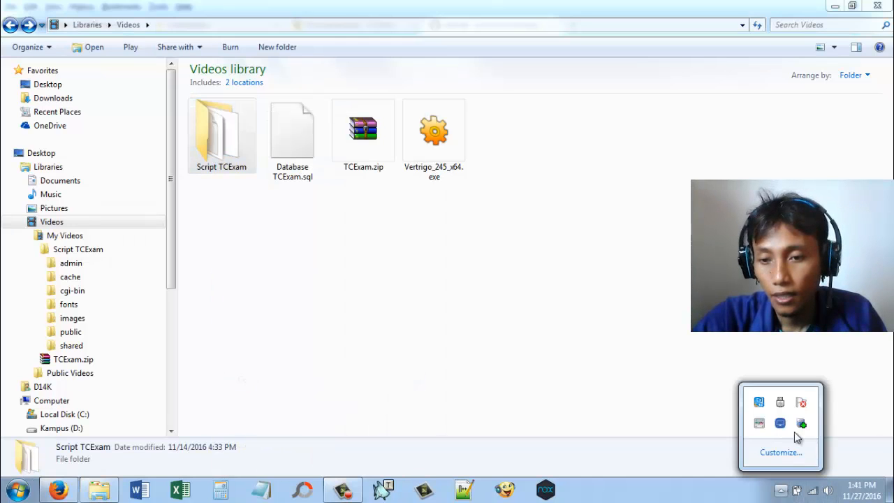
{"action": "right_click", "coordinate": [800, 423]}
{"action": "left_click", "coordinate": [844, 363]}
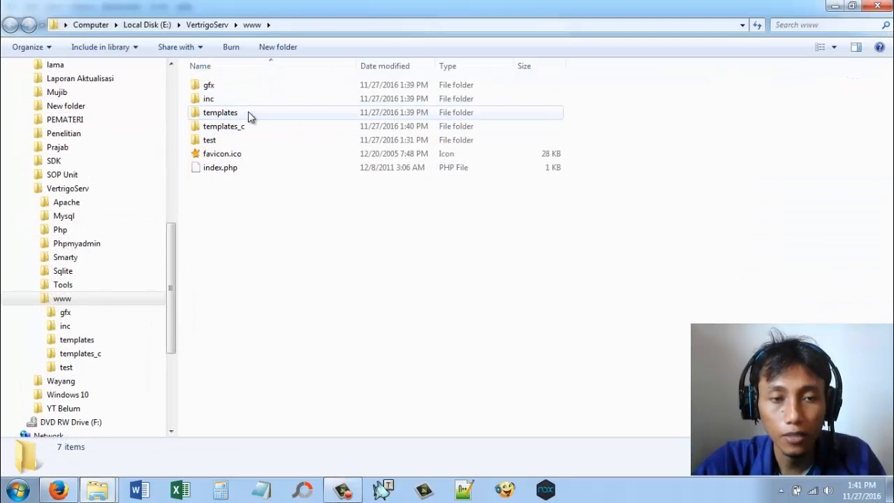
{"action": "right_click", "coordinate": [237, 243]}
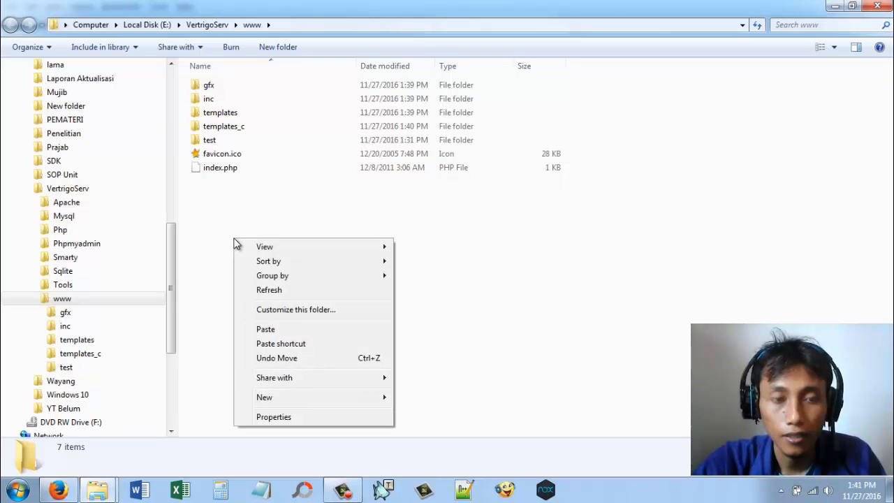
{"action": "left_click", "coordinate": [272, 331]}
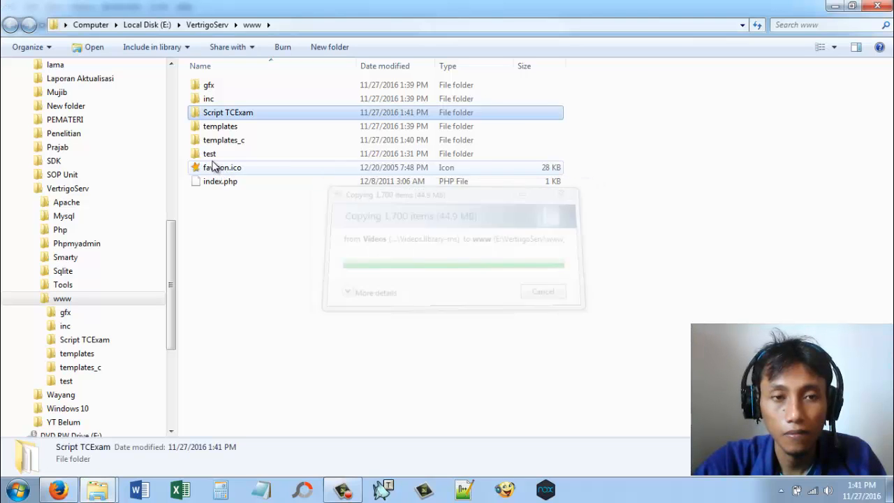
Step: Check the contents of the test folder in www, and delete that folder to the Recycle Bin
{"action": "left_click", "coordinate": [216, 155]}
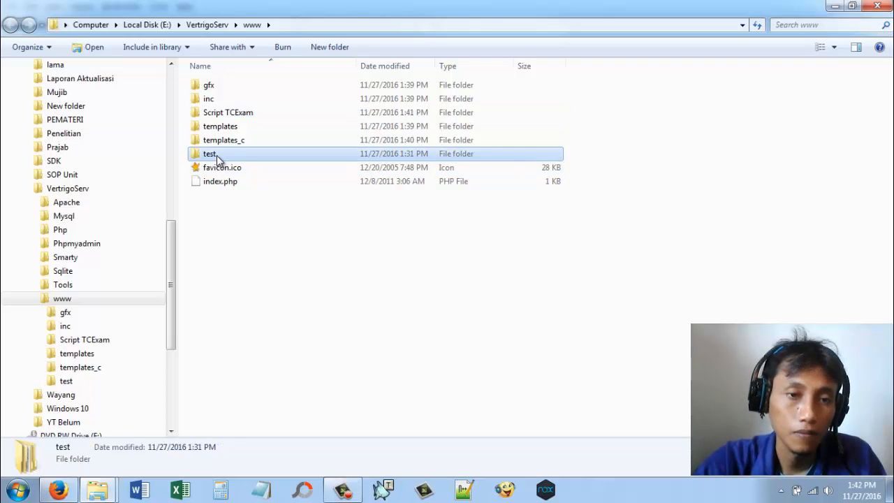
{"action": "double_click", "coordinate": [216, 155]}
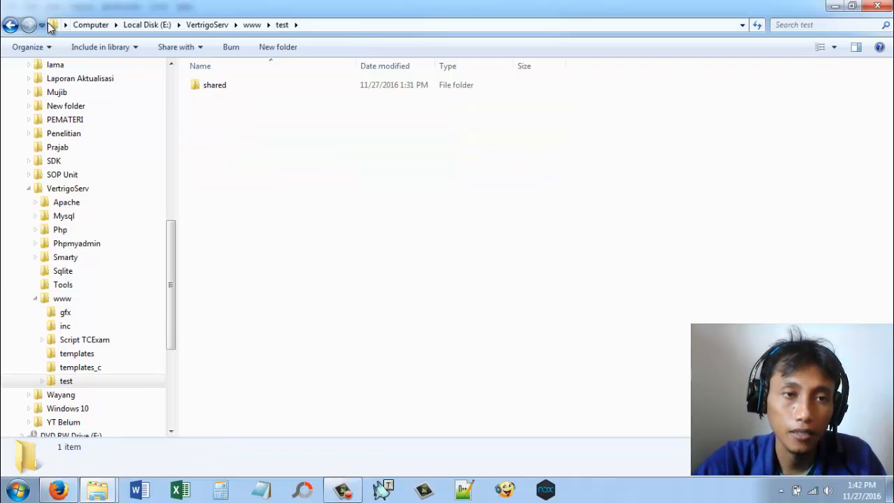
{"action": "left_click", "coordinate": [13, 25]}
{"action": "right_click", "coordinate": [217, 153]}
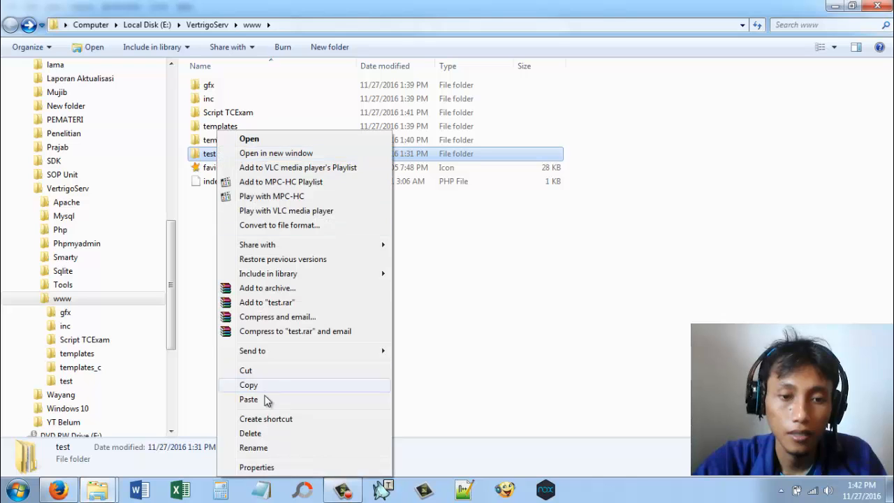
{"action": "left_click", "coordinate": [250, 433]}
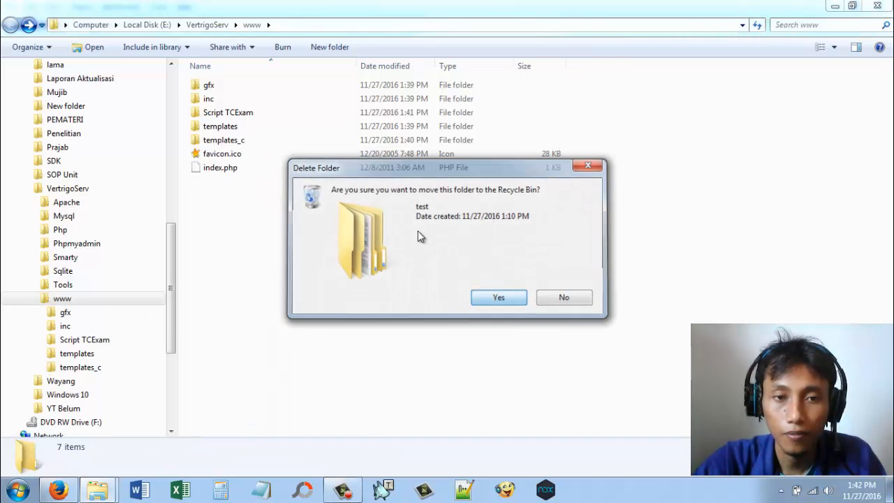
{"action": "key", "text": "Return"}
Step: Rename the Script TCExam folder in www as tes
{"action": "right_click", "coordinate": [225, 116]}
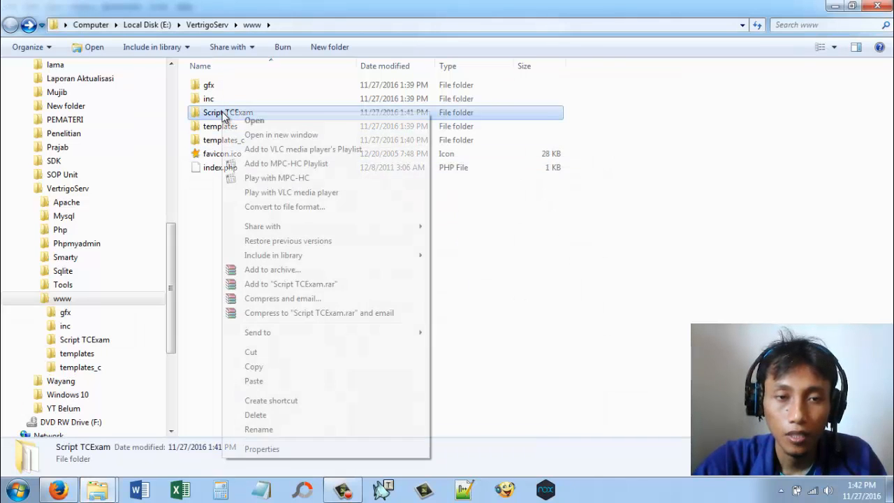
{"action": "left_click", "coordinate": [272, 429]}
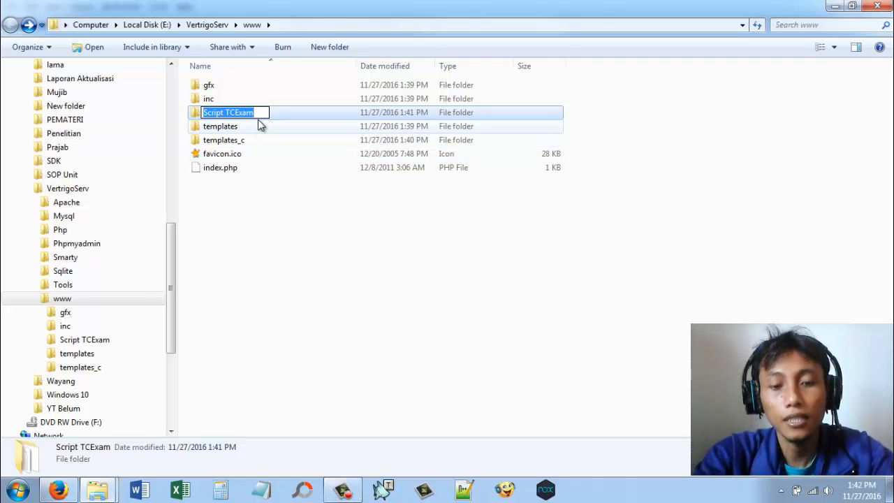
{"action": "type", "text": "tes"}
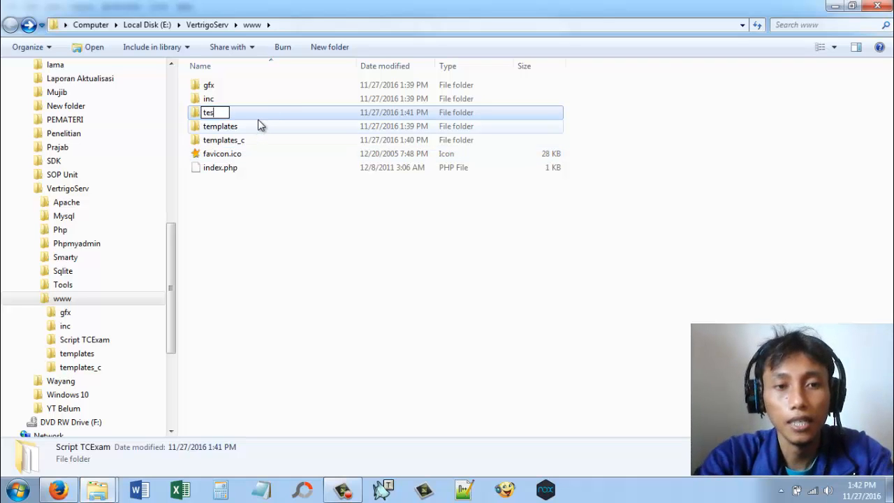
{"action": "left_click", "coordinate": [264, 230]}
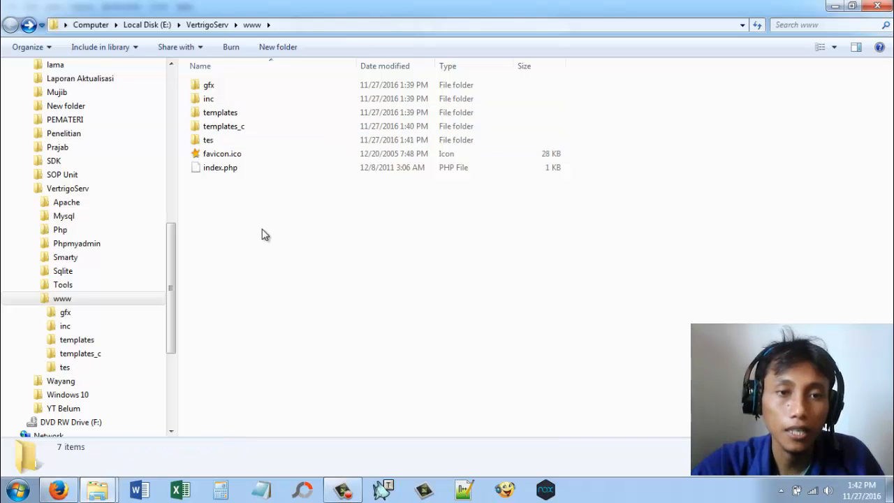
Step: Switch to Firefox, open localhost/tes in a new tab and examine the message on the loaded page
{"action": "left_click", "coordinate": [69, 489]}
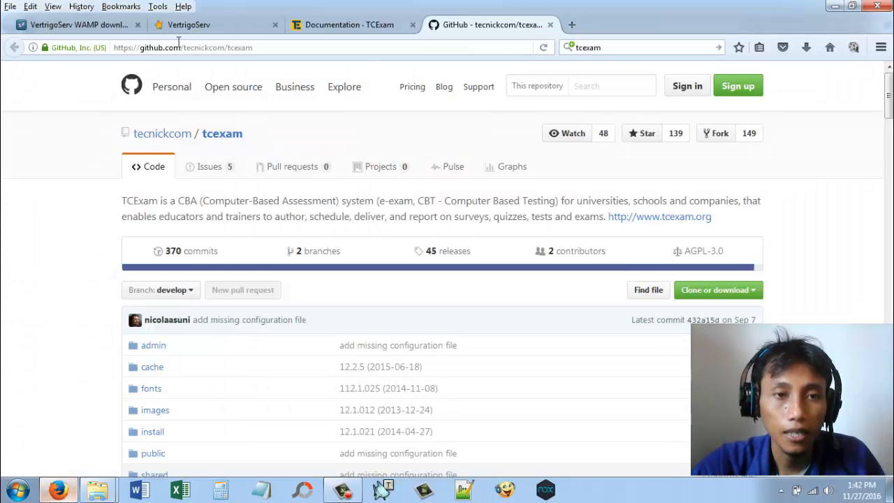
{"action": "left_click", "coordinate": [571, 24]}
{"action": "type", "text": "localh"}
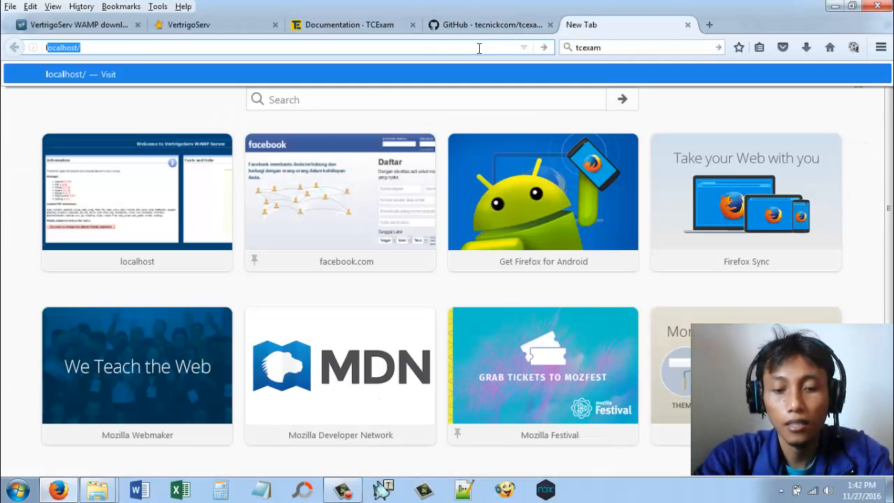
{"action": "type", "text": "ost/"}
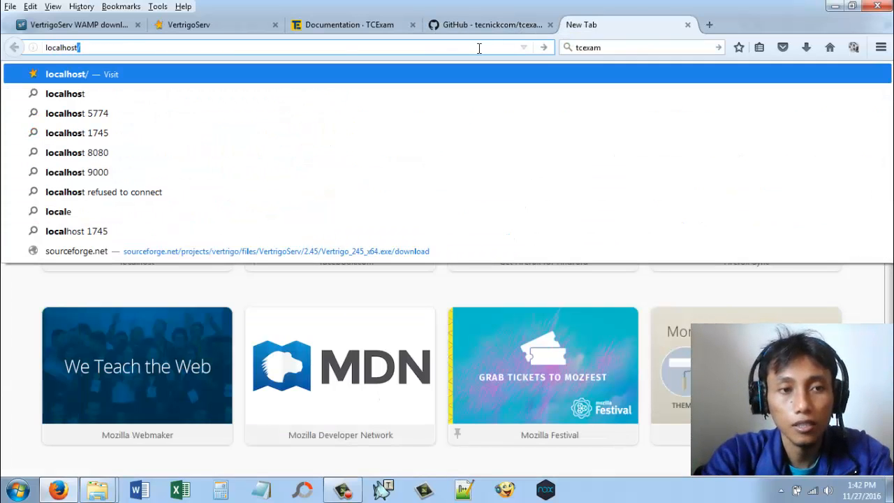
{"action": "type", "text": "tes"}
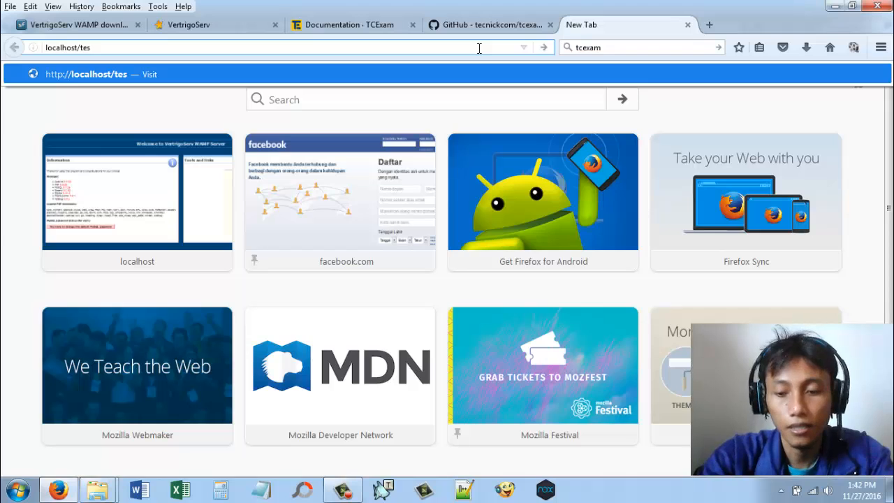
{"action": "key", "text": "Return"}
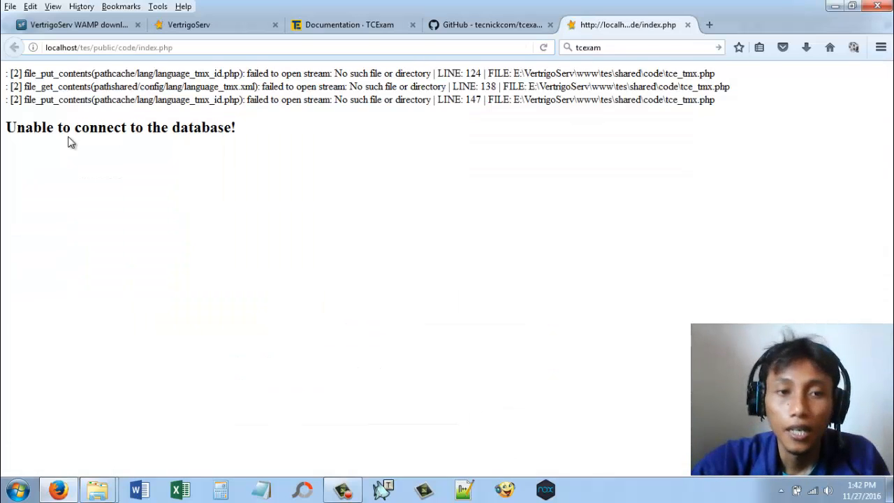
{"action": "left_click_drag", "start_coordinate": [7, 127], "coordinate": [275, 140]}
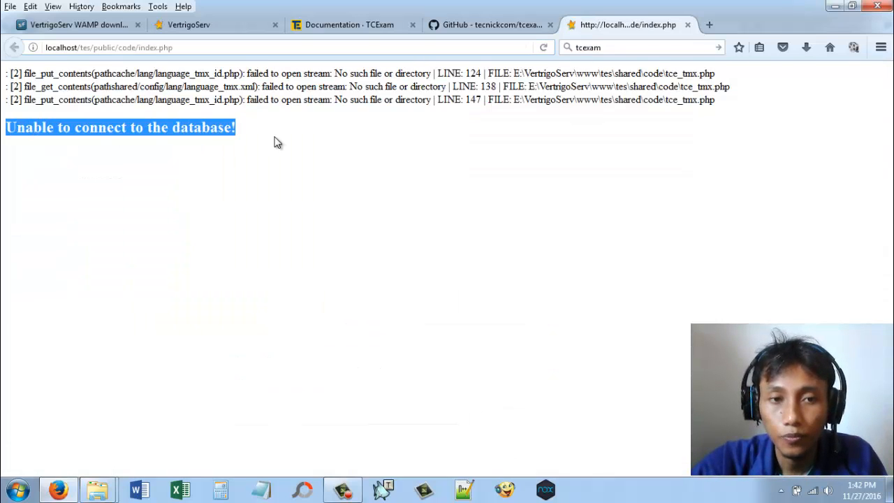
{"action": "left_click", "coordinate": [265, 136]}
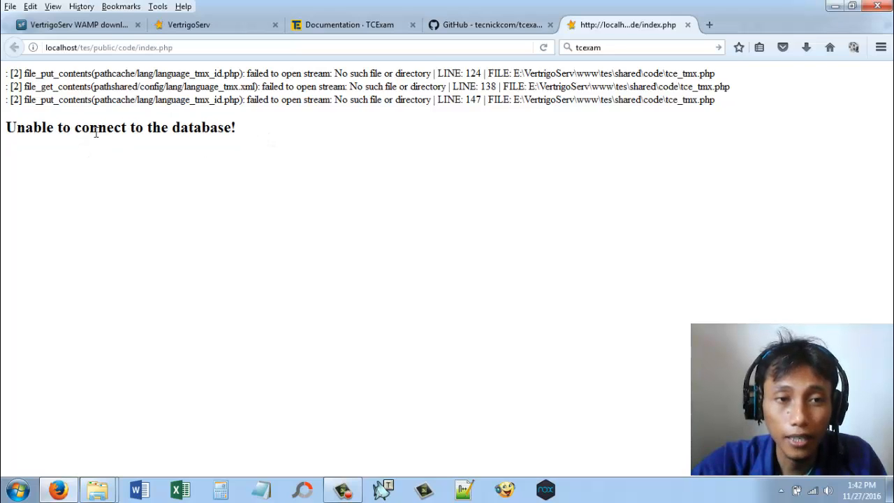
{"action": "left_click_drag", "start_coordinate": [95, 133], "coordinate": [157, 132]}
{"action": "left_click", "coordinate": [182, 132]}
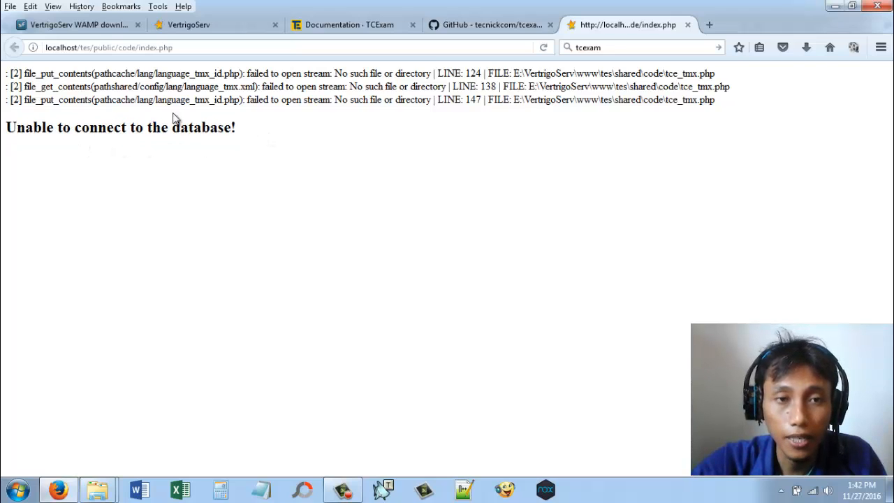
Step: Return to the VertrigoServ welcome page and open the phpMyAdmin login form, ready for entering the username
{"action": "left_click", "coordinate": [218, 25]}
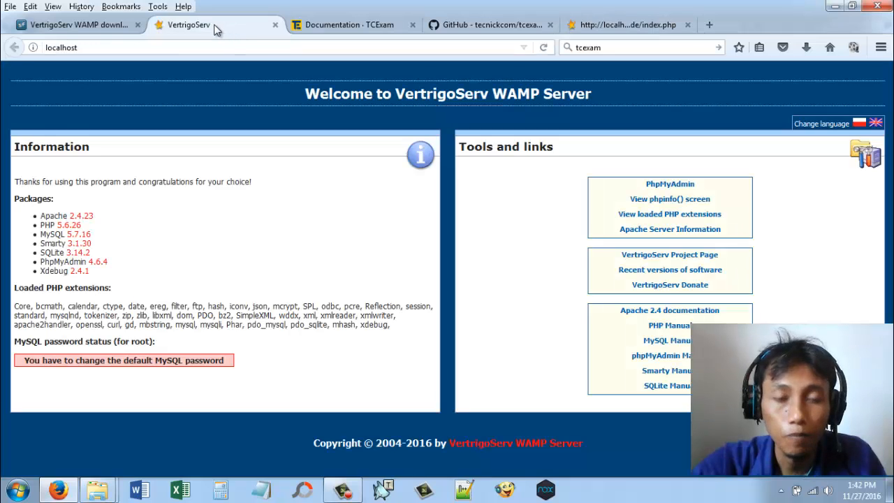
{"action": "left_click", "coordinate": [682, 193]}
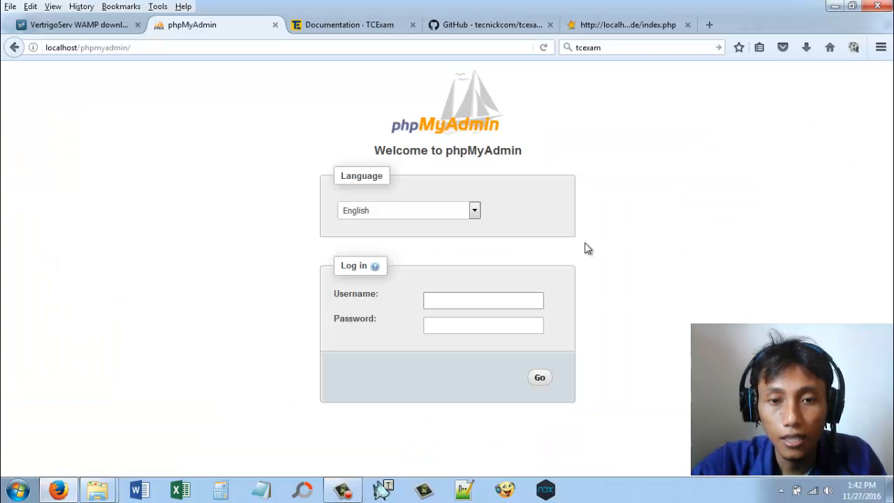
{"action": "left_click", "coordinate": [482, 304]}
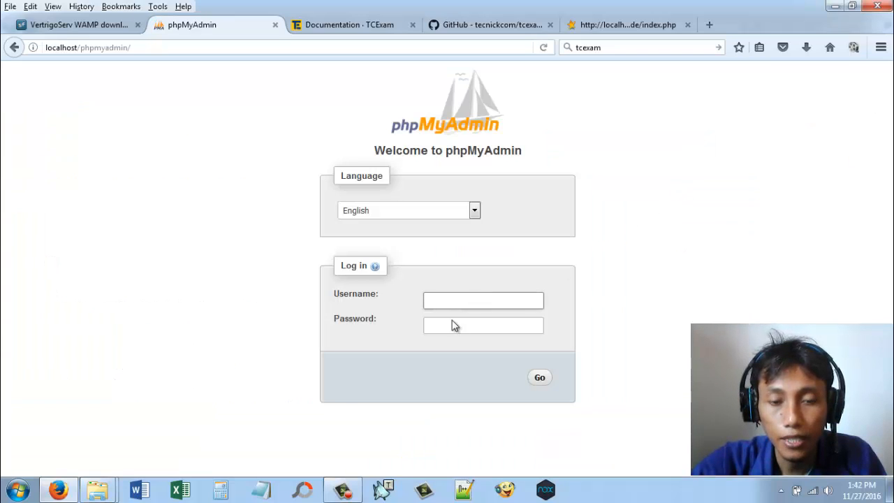
Step: Open a blank Notepad document and set its font size to 48
{"action": "left_click", "coordinate": [260, 489]}
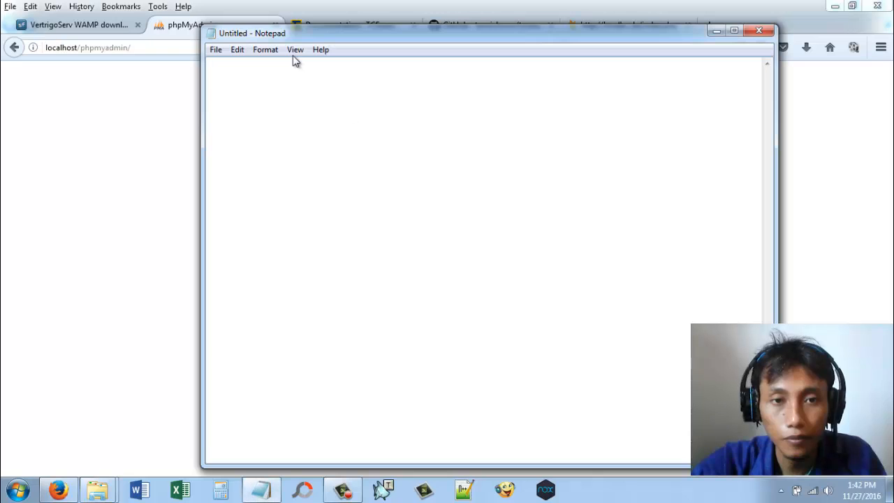
{"action": "left_click", "coordinate": [265, 50]}
{"action": "left_click", "coordinate": [279, 80]}
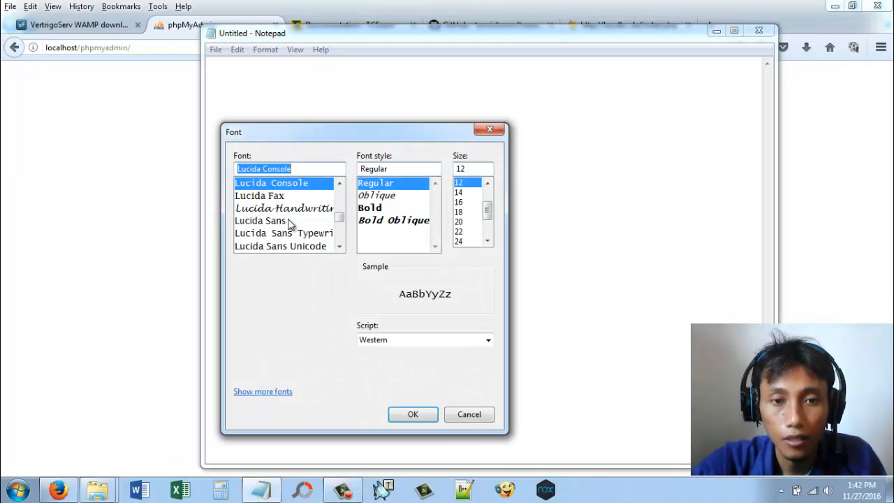
{"action": "left_click", "coordinate": [488, 241]}
{"action": "left_click", "coordinate": [467, 231]}
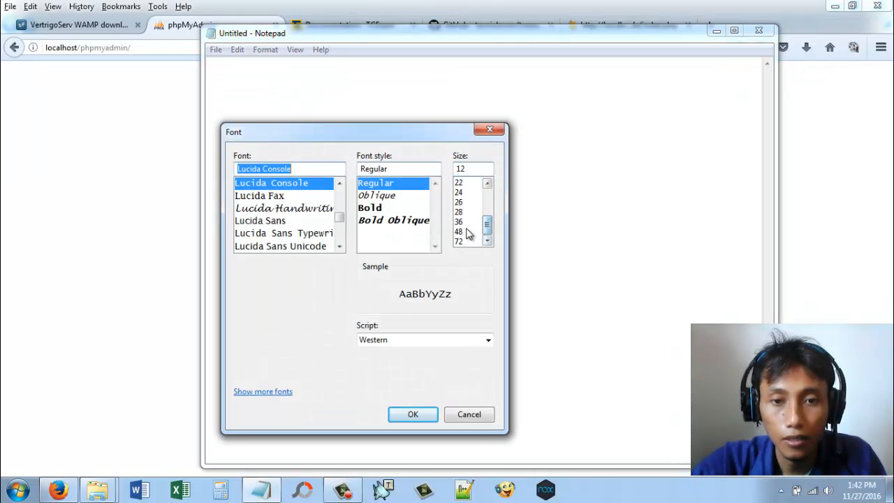
{"action": "left_click", "coordinate": [431, 414]}
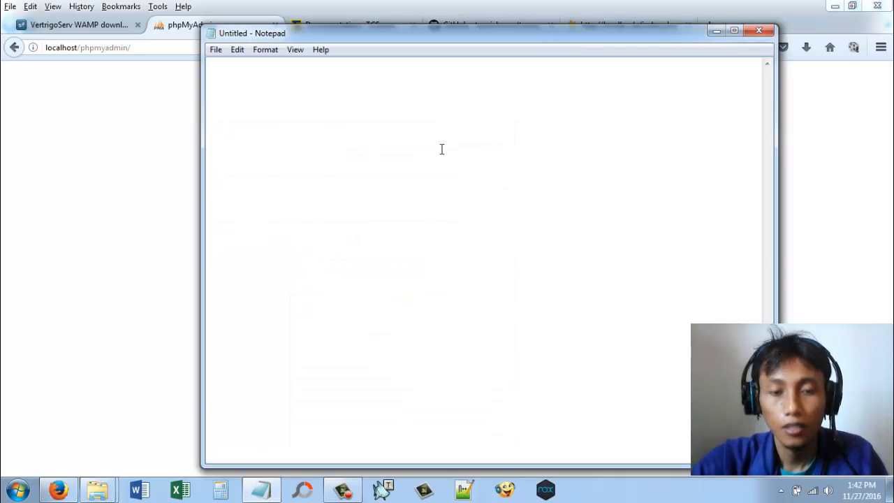
Step: Note the phpMyAdmin login in Notepad: "user = root" on one line and the default MySQL password on the line below
{"action": "type", "text": "user"}
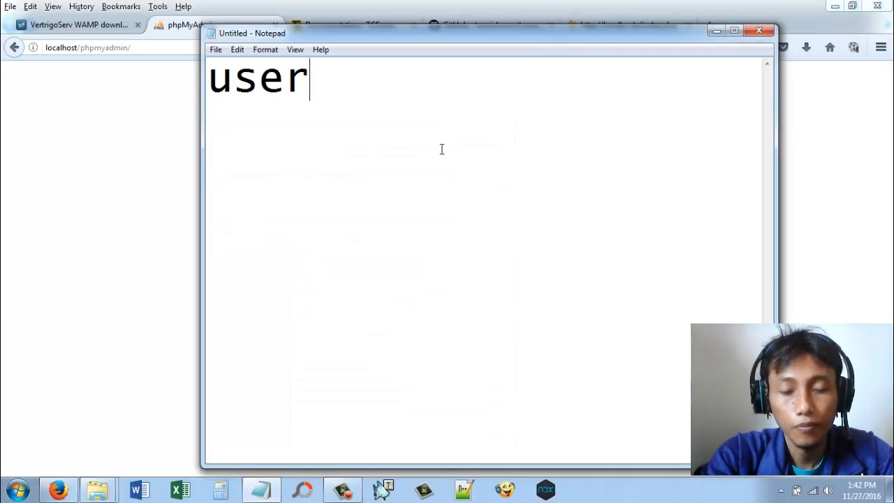
{"action": "type", "text": " = "}
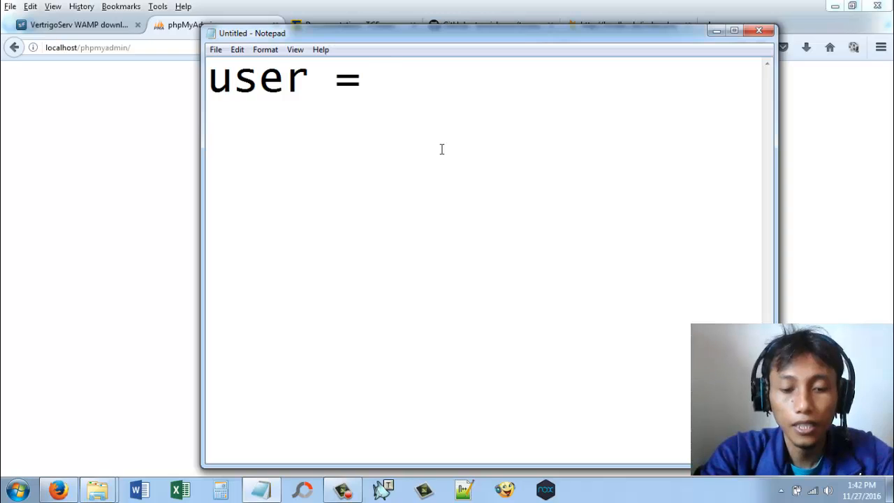
{"action": "type", "text": "ro"}
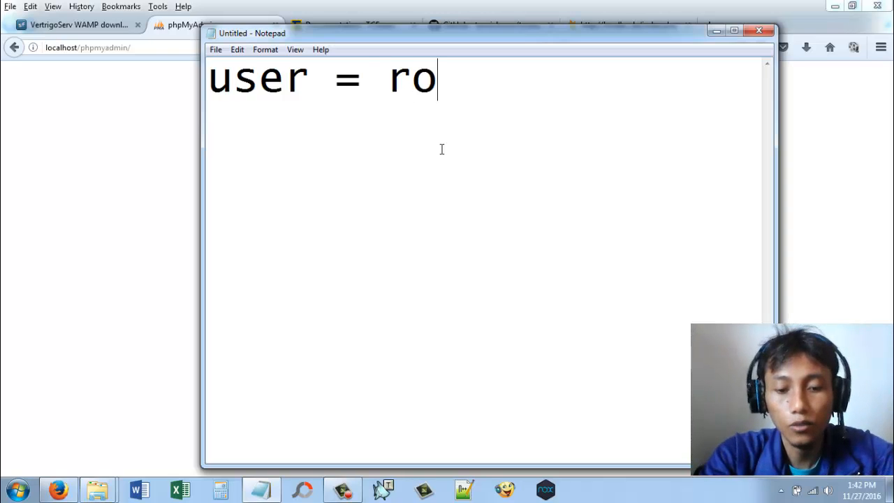
{"action": "type", "text": "ot pa"}
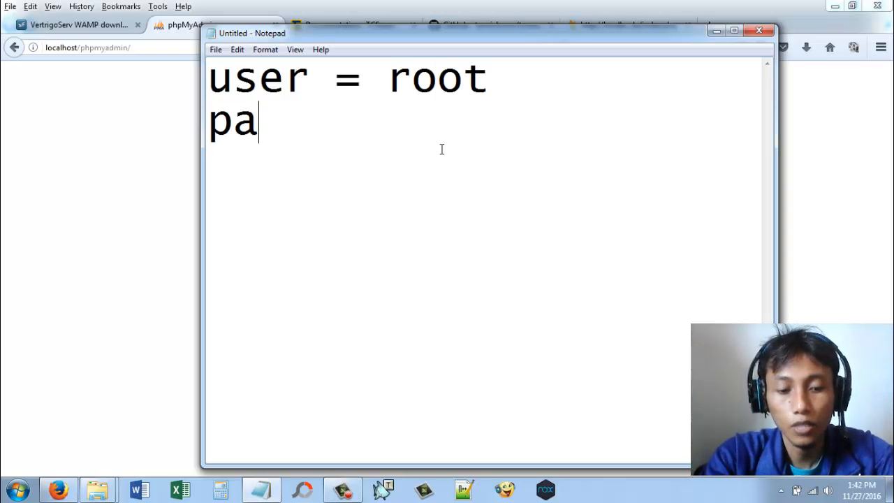
{"action": "type", "text": "ssword"}
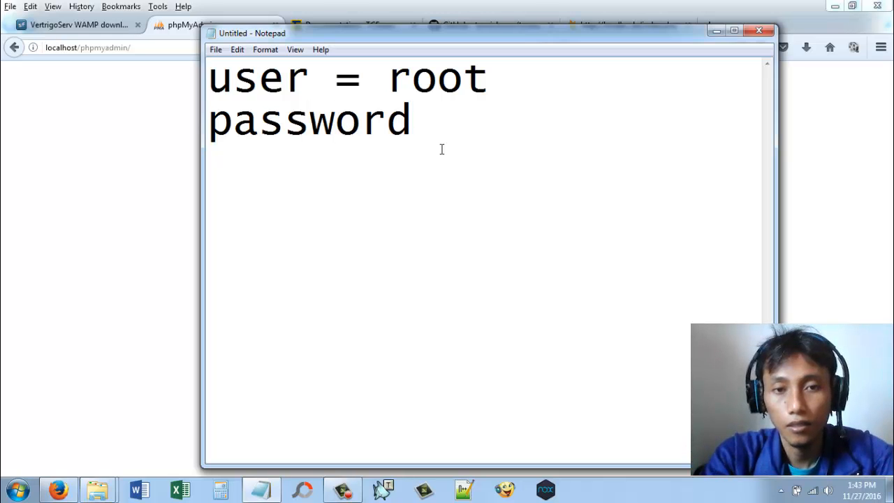
{"action": "type", "text": " = ver"}
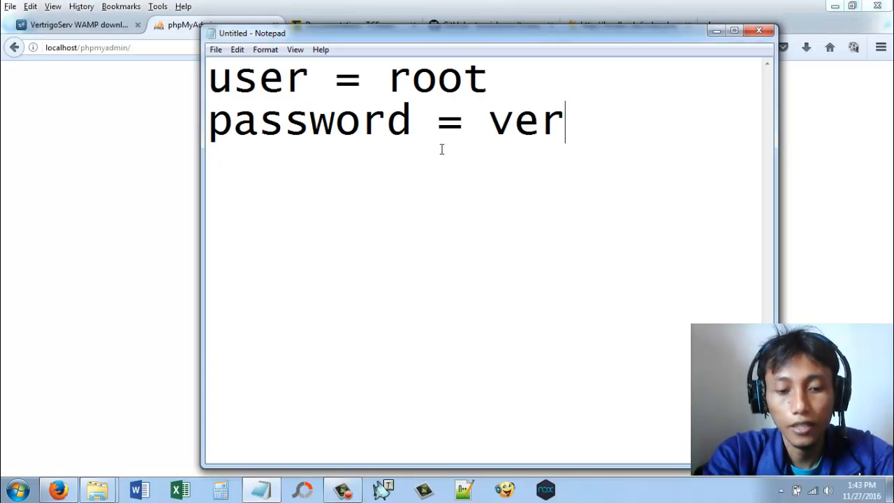
{"action": "type", "text": "trigo"}
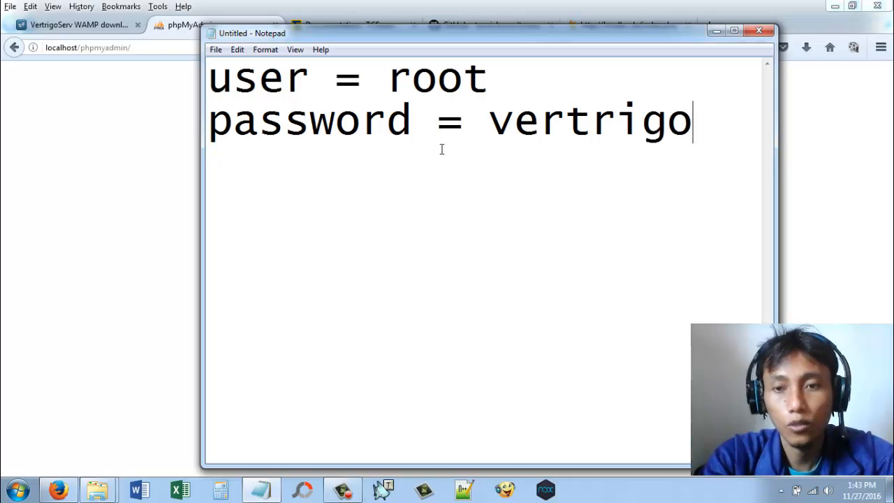
Step: Copy the username "root" from the Notepad note into the Username field of the phpMyAdmin login form
{"action": "double_click", "coordinate": [448, 77]}
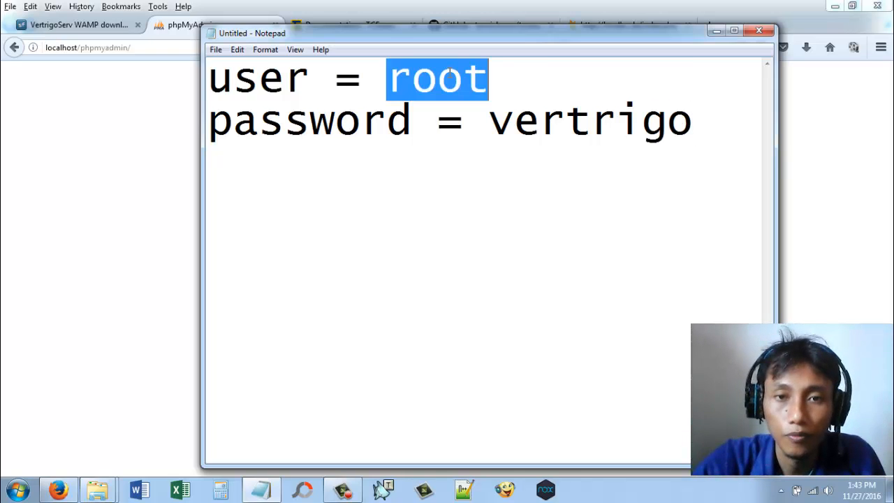
{"action": "right_click", "coordinate": [449, 73]}
{"action": "left_click", "coordinate": [480, 116]}
{"action": "left_click", "coordinate": [114, 170]}
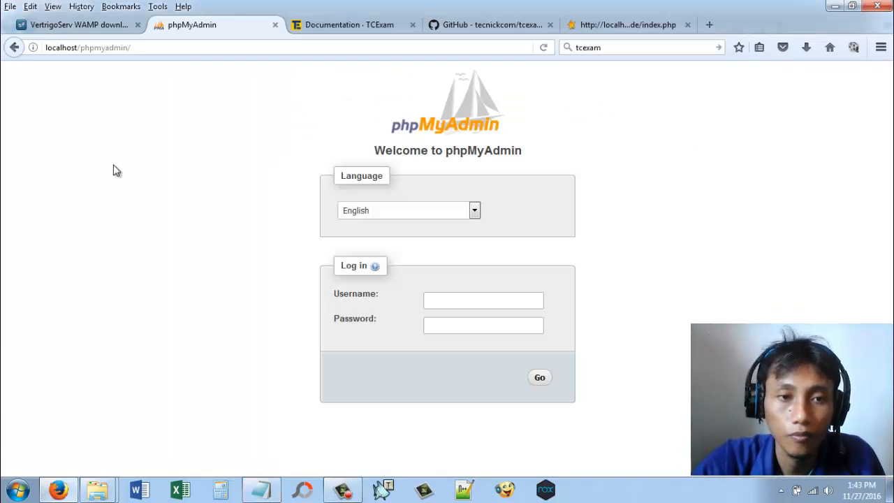
{"action": "right_click", "coordinate": [442, 306]}
{"action": "left_click", "coordinate": [478, 369]}
Step: Copy the MySQL password from the Notepad note into the phpMyAdmin Password field and log in
{"action": "left_click", "coordinate": [262, 489]}
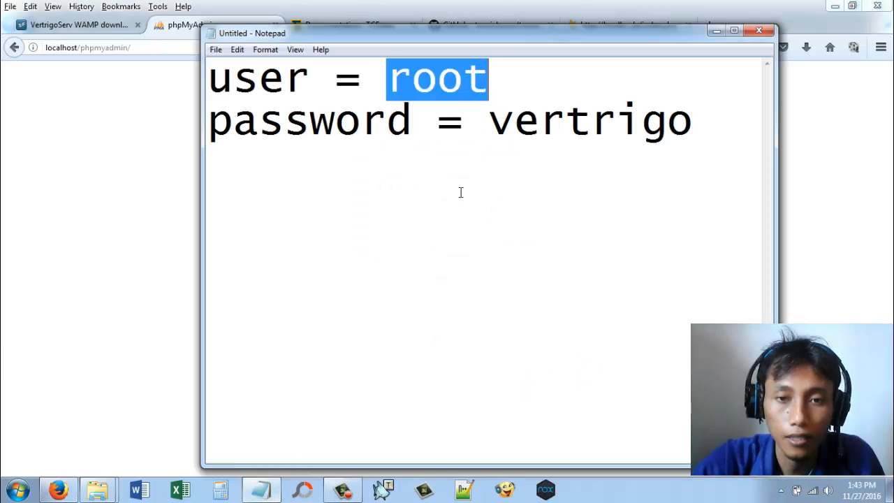
{"action": "left_click", "coordinate": [533, 133]}
{"action": "double_click", "coordinate": [533, 133]}
{"action": "right_click", "coordinate": [533, 133]}
{"action": "left_click", "coordinate": [548, 174]}
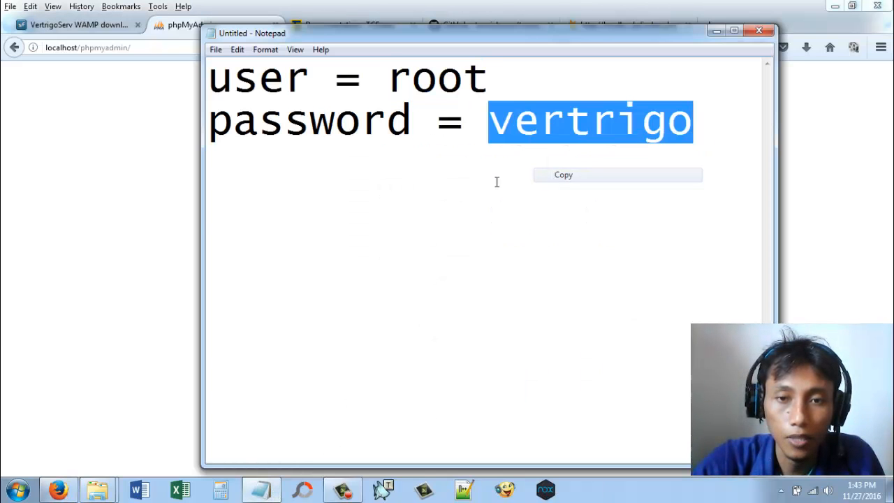
{"action": "left_click", "coordinate": [98, 235]}
{"action": "right_click", "coordinate": [437, 324]}
{"action": "left_click", "coordinate": [471, 375]}
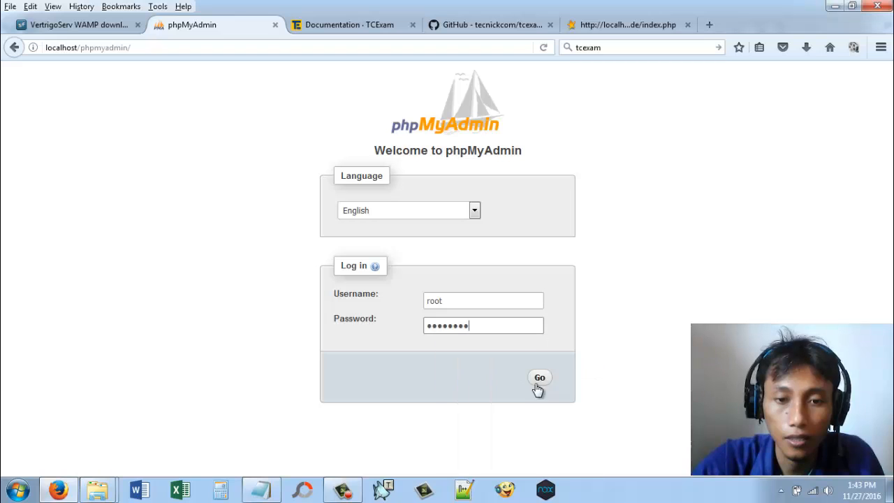
{"action": "left_click", "coordinate": [540, 378]}
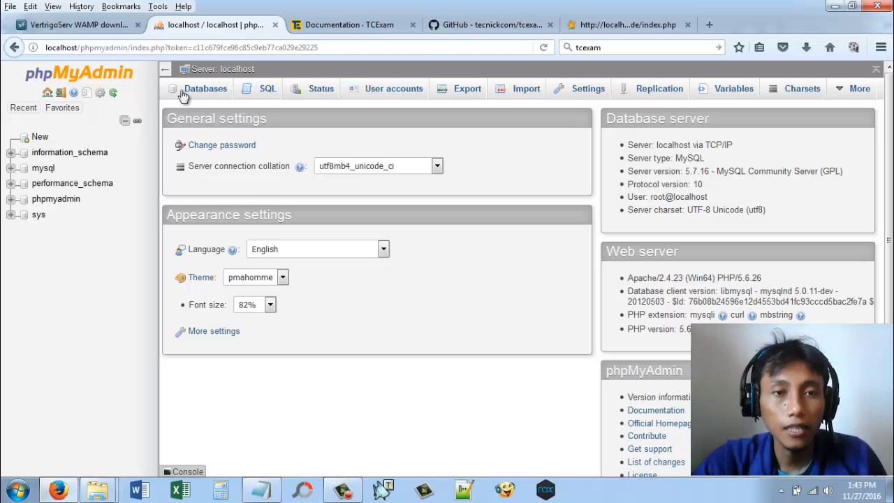
Step: Create a new database named "tes" in phpMyAdmin, without choosing a collation
{"action": "left_click", "coordinate": [199, 90]}
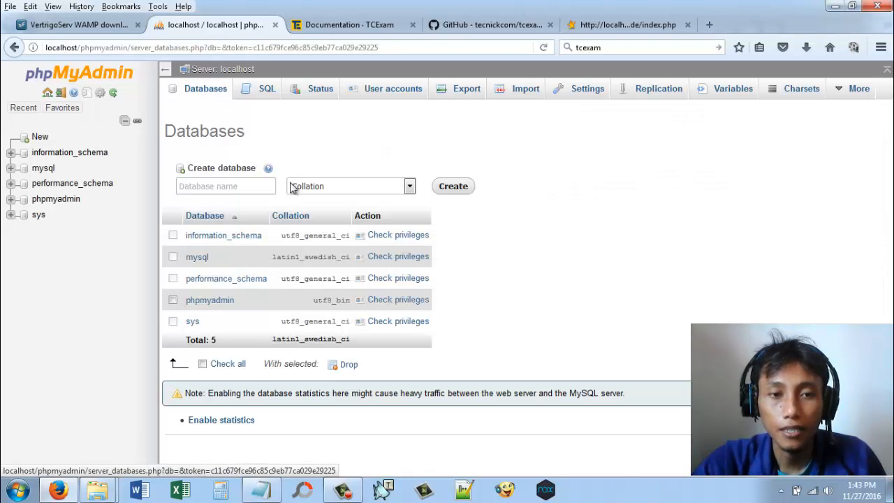
{"action": "left_click", "coordinate": [249, 187]}
{"action": "type", "text": "tes"}
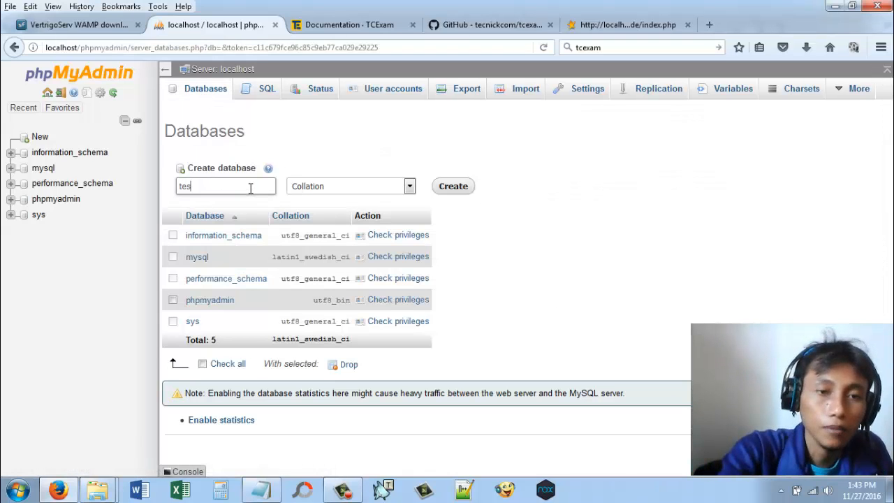
{"action": "left_click", "coordinate": [452, 186]}
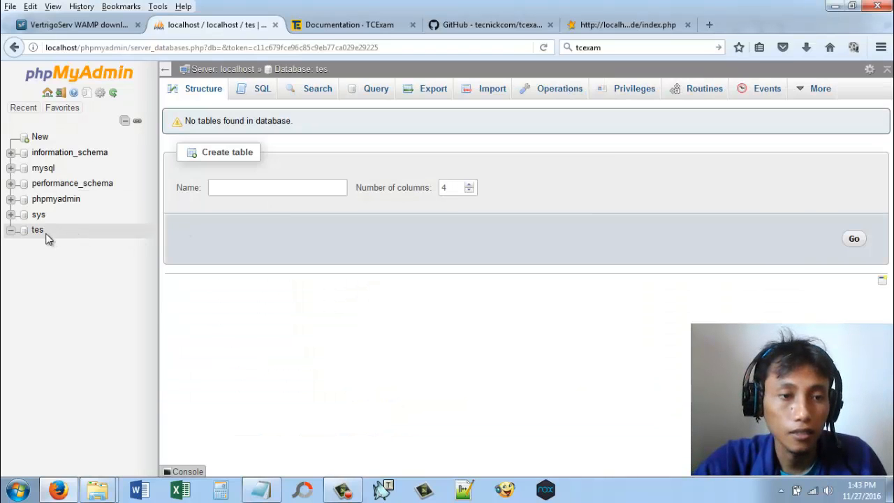
Step: Import the file "Database TCExam.sql" from the Videos library into the tes database as SQL with utf-8 encoding
{"action": "left_click", "coordinate": [489, 91]}
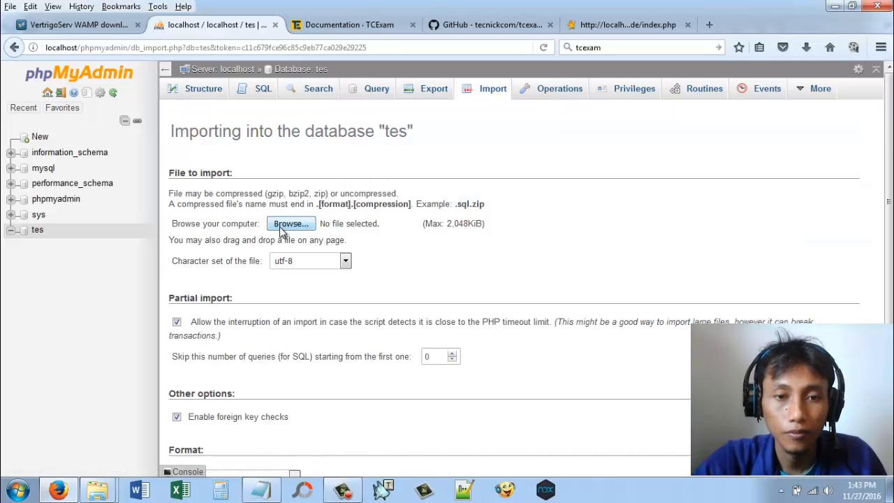
{"action": "left_click", "coordinate": [288, 225]}
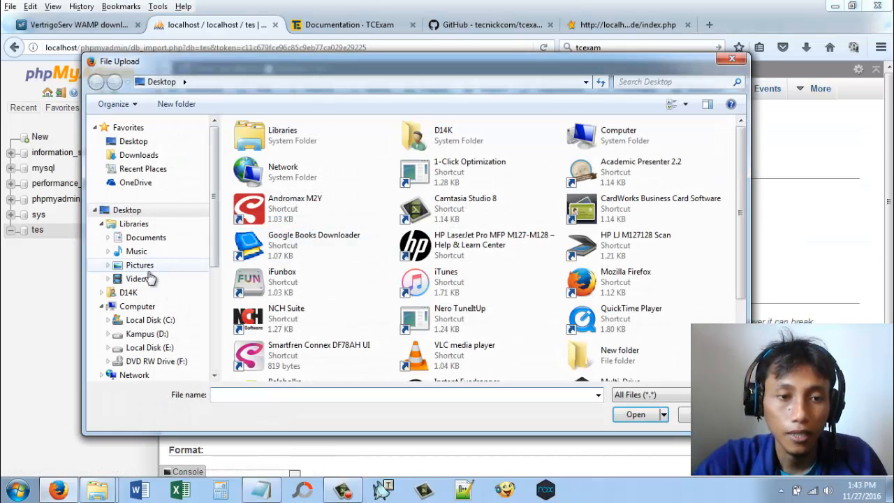
{"action": "left_click", "coordinate": [139, 279]}
{"action": "double_click", "coordinate": [349, 200]}
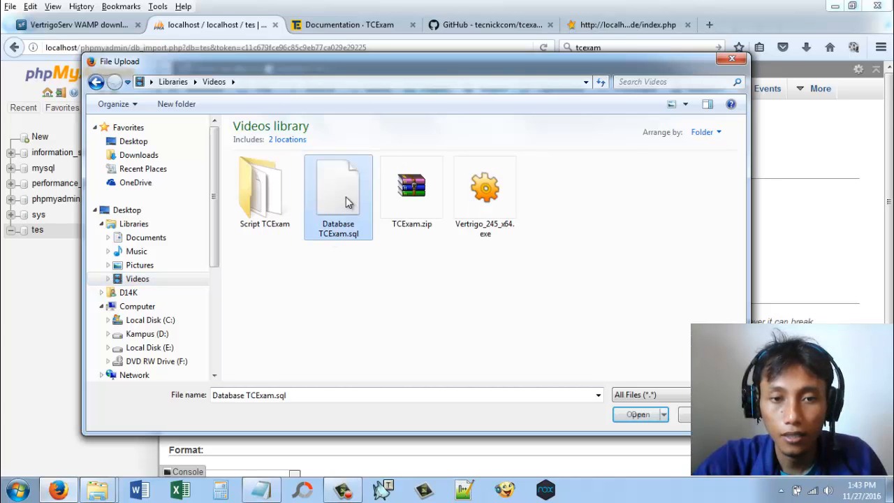
{"action": "scroll", "coordinate": [391, 315], "scroll_direction": "down", "scroll_amount": 3}
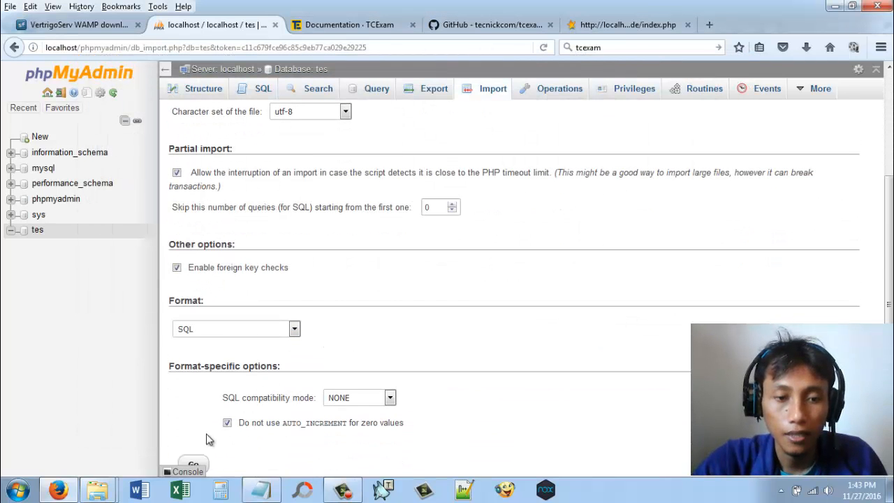
{"action": "scroll", "coordinate": [201, 447], "scroll_direction": "down", "scroll_amount": 2}
{"action": "left_click", "coordinate": [193, 420]}
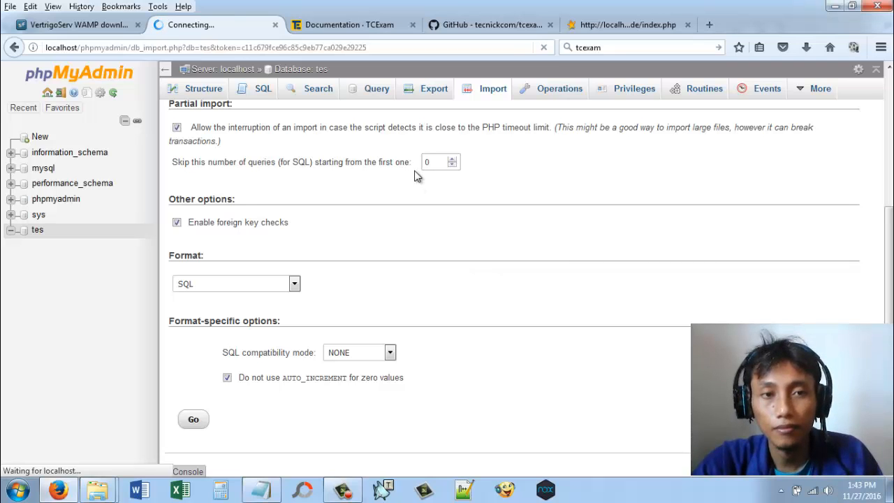
Step: Wait for the import into the tes database to finish and read its result message
{"action": "scroll", "coordinate": [515, 250], "scroll_direction": "up", "scroll_amount": 5}
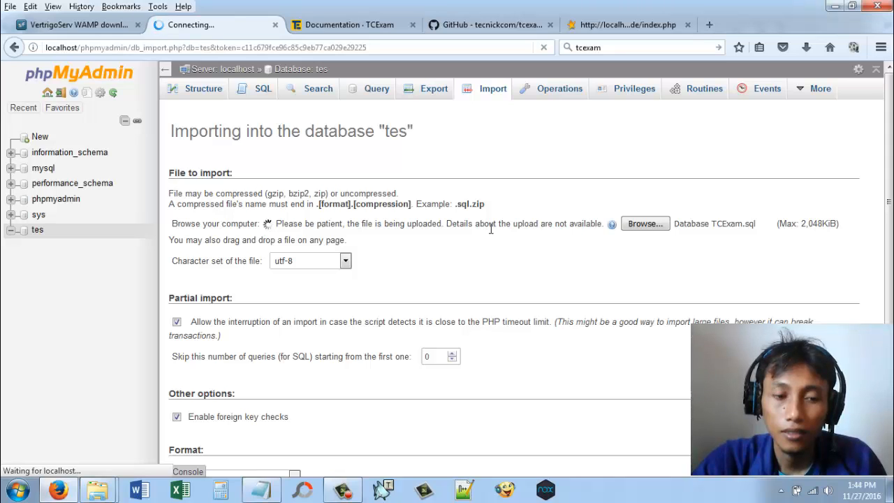
{"action": "scroll", "coordinate": [496, 240], "scroll_direction": "down", "scroll_amount": 2}
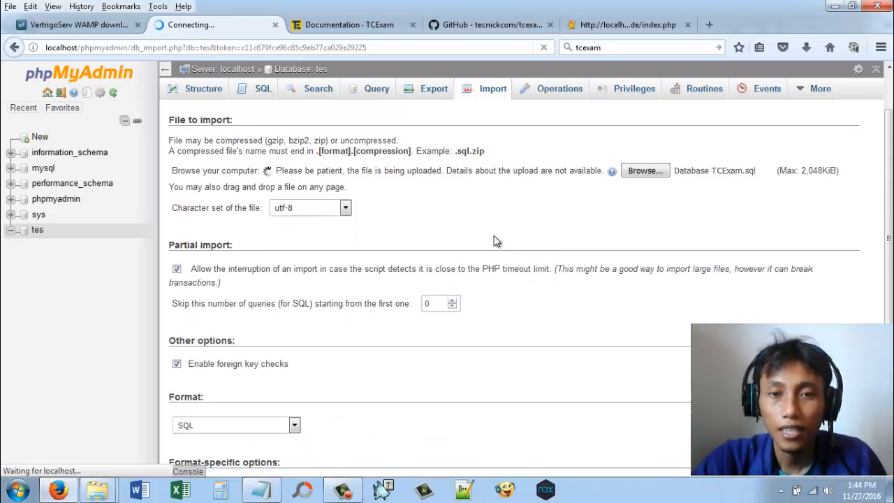
{"action": "scroll", "coordinate": [496, 240], "scroll_direction": "up", "scroll_amount": 3}
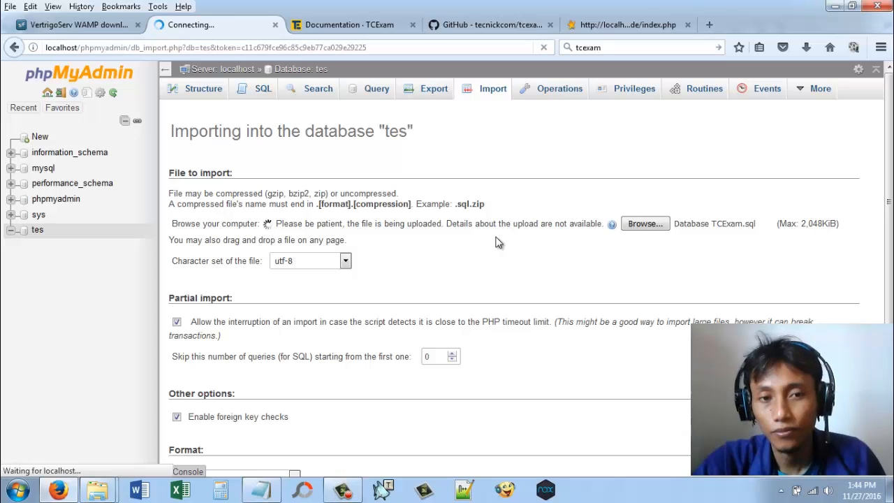
{"action": "scroll", "coordinate": [497, 241], "scroll_direction": "down", "scroll_amount": 4}
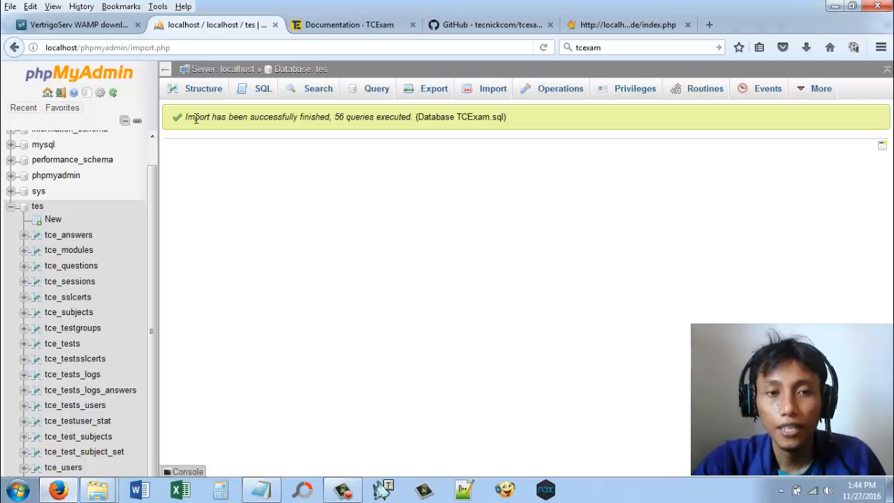
{"action": "left_click_drag", "start_coordinate": [196, 119], "coordinate": [521, 139]}
{"action": "left_click", "coordinate": [524, 138]}
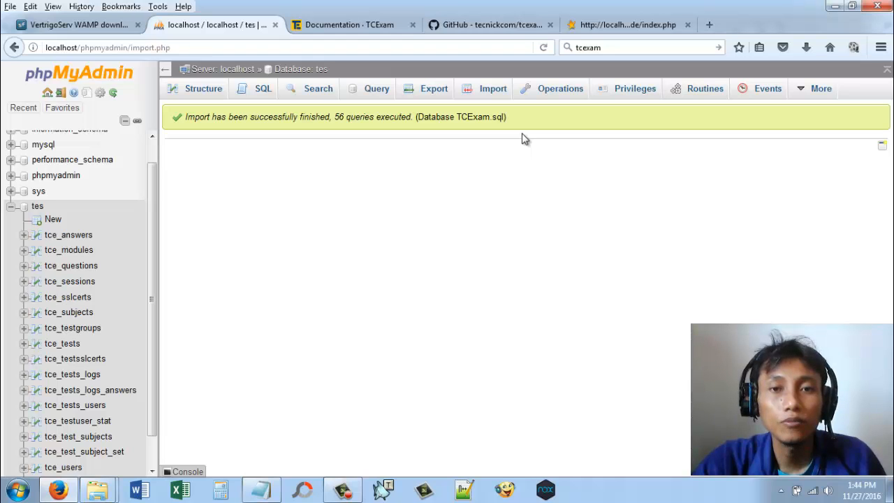
Step: Switch to the www folder in Windows Explorer and open tes\shared\config\tce_db_config.php in Notepad++
{"action": "mouse_move", "coordinate": [97, 496]}
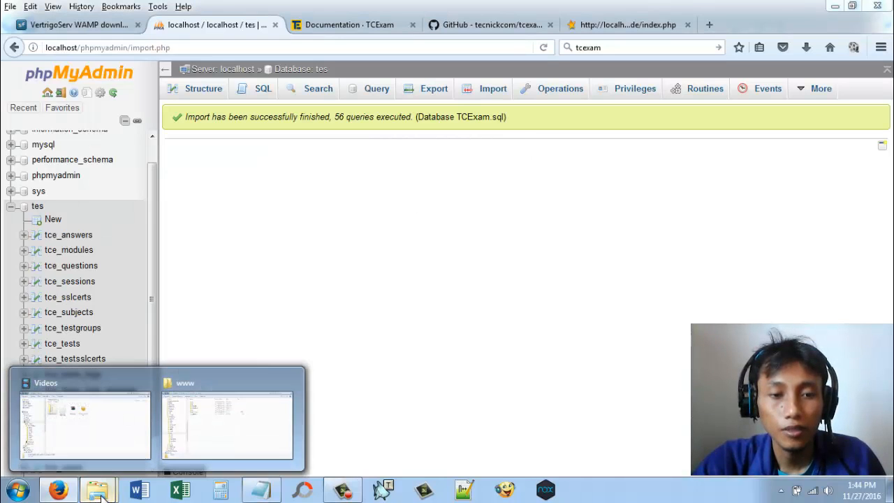
{"action": "left_click", "coordinate": [208, 441]}
{"action": "double_click", "coordinate": [220, 140]}
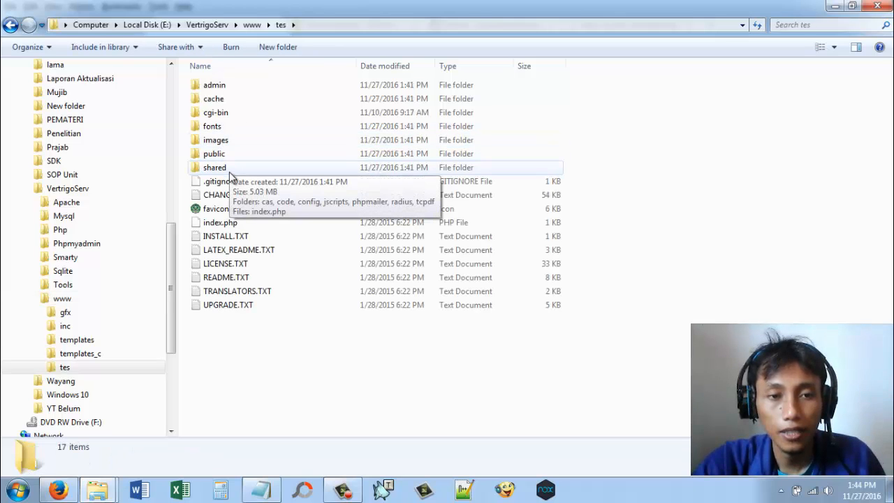
{"action": "double_click", "coordinate": [229, 172]}
{"action": "double_click", "coordinate": [227, 114]}
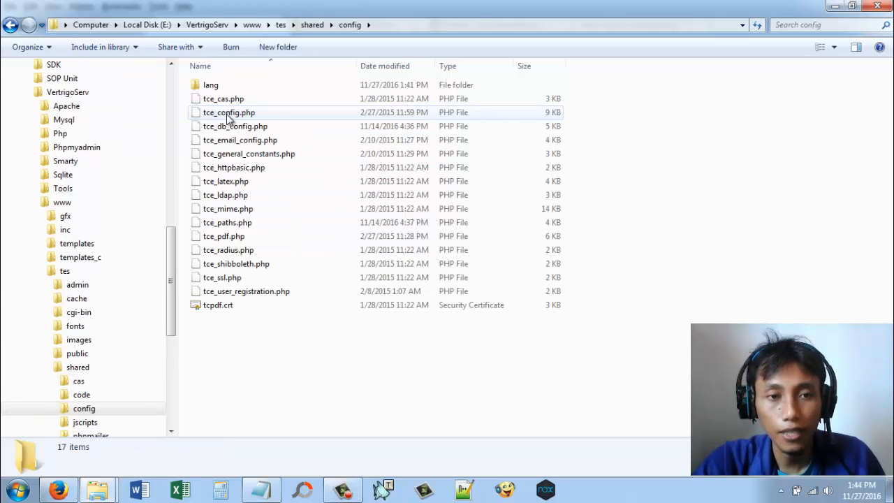
{"action": "right_click", "coordinate": [239, 127]}
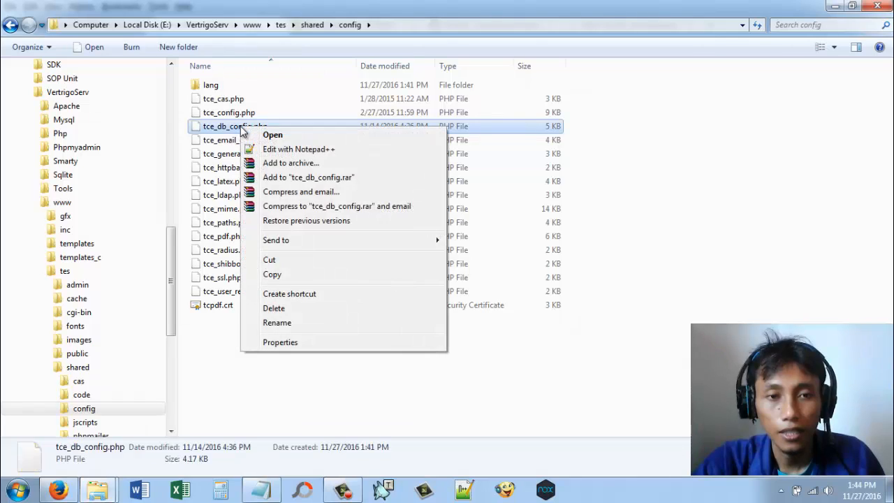
{"action": "left_click", "coordinate": [286, 150]}
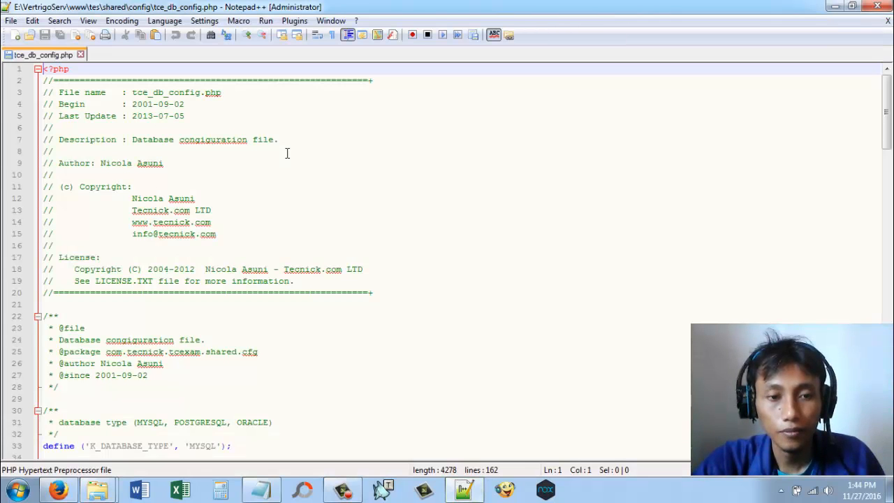
Step: Set K_DATABASE_NAME to 'tes' and K_DATABASE_USER_NAME to 'root' in tce_db_config.php
{"action": "scroll", "coordinate": [252, 325], "scroll_direction": "down", "scroll_amount": 13}
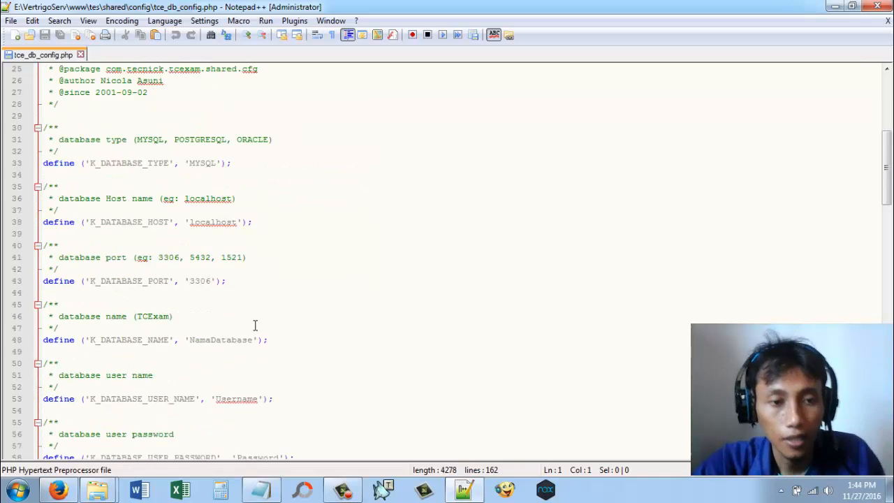
{"action": "double_click", "coordinate": [207, 162]}
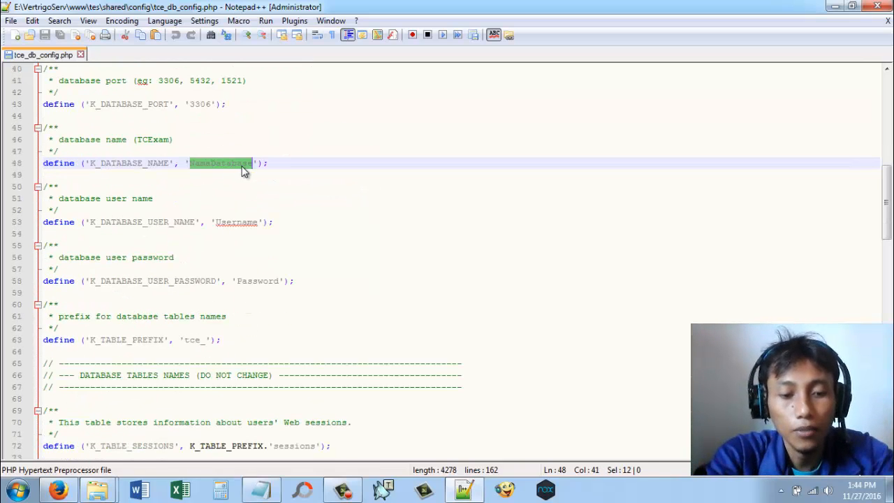
{"action": "type", "text": "tes"}
{"action": "left_click", "coordinate": [447, 211]}
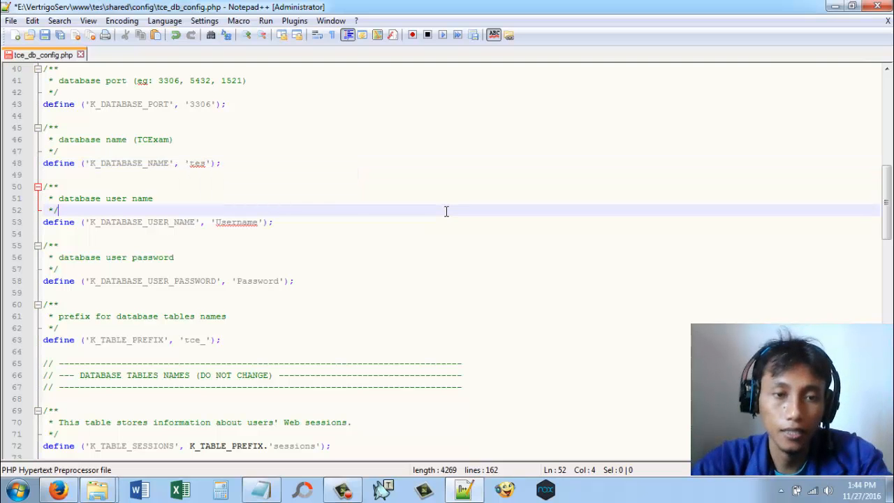
{"action": "double_click", "coordinate": [238, 223]}
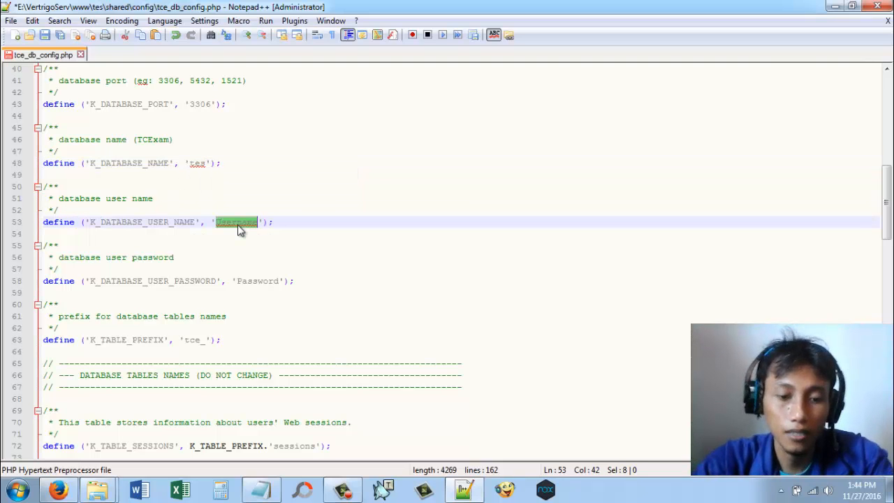
{"action": "type", "text": "root"}
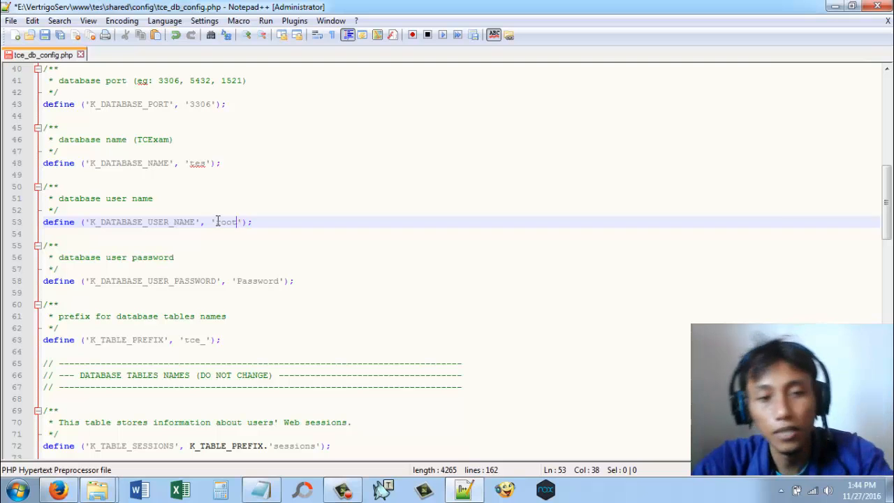
Step: Replace the K_DATABASE_USER_PASSWORD placeholder with the MySQL password and save tce_db_config.php
{"action": "double_click", "coordinate": [255, 281]}
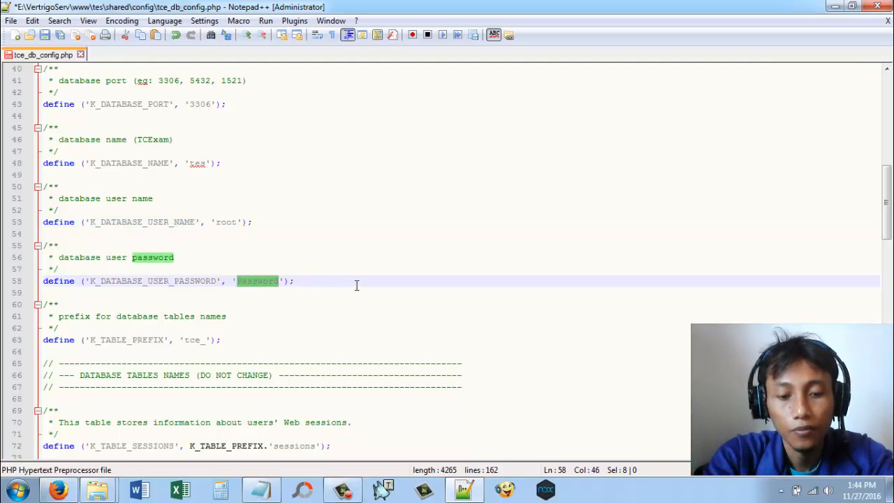
{"action": "type", "text": "vertrig"}
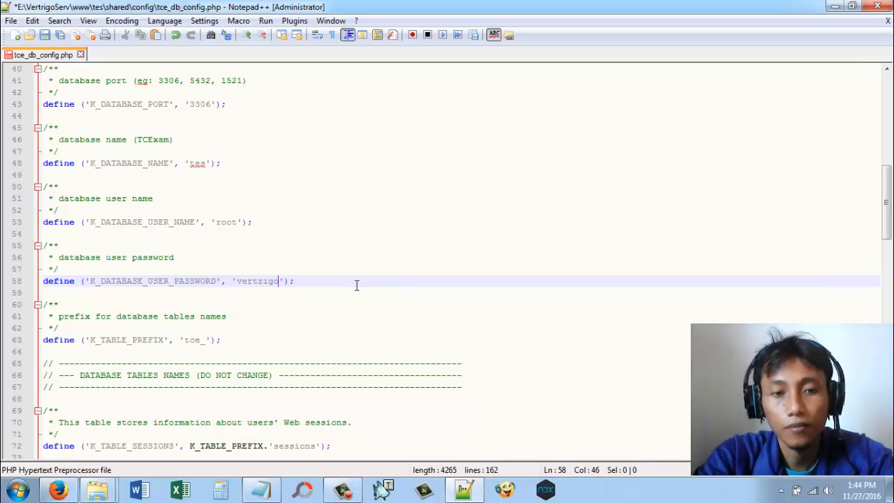
{"action": "left_click", "coordinate": [375, 250]}
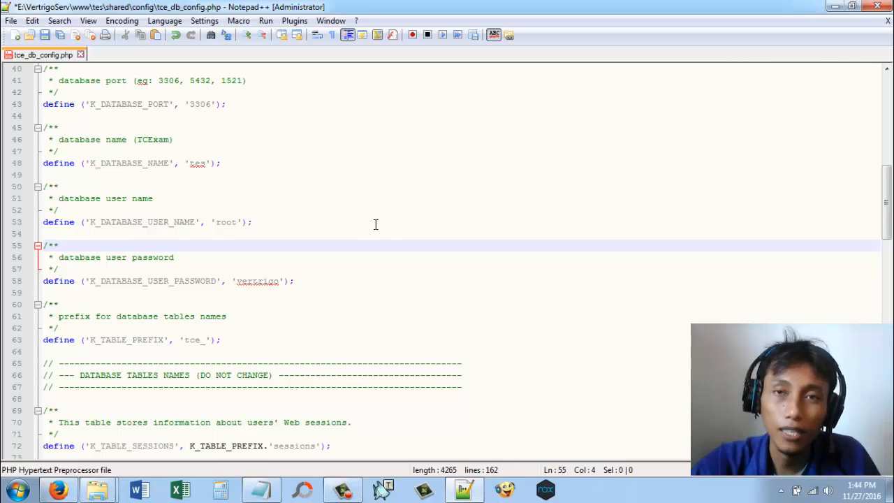
{"action": "scroll", "coordinate": [380, 222], "scroll_direction": "down", "scroll_amount": 2}
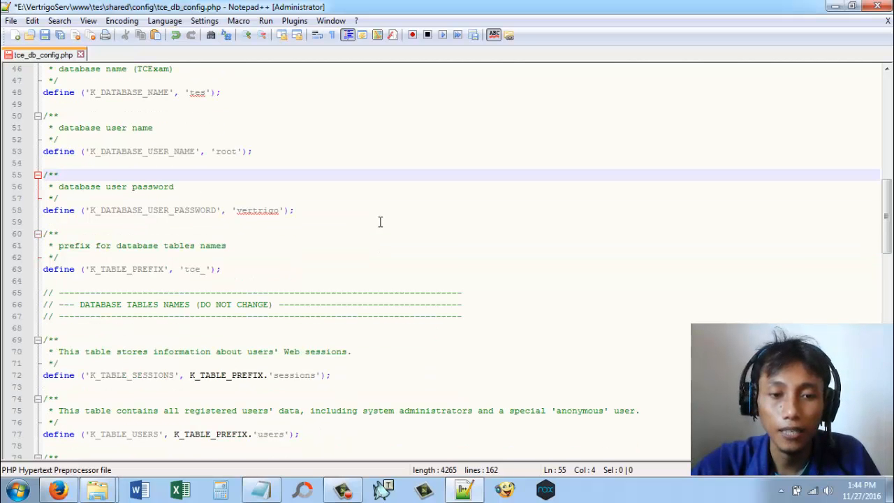
{"action": "scroll", "coordinate": [380, 222], "scroll_direction": "up", "scroll_amount": 4}
{"action": "left_click", "coordinate": [45, 35]}
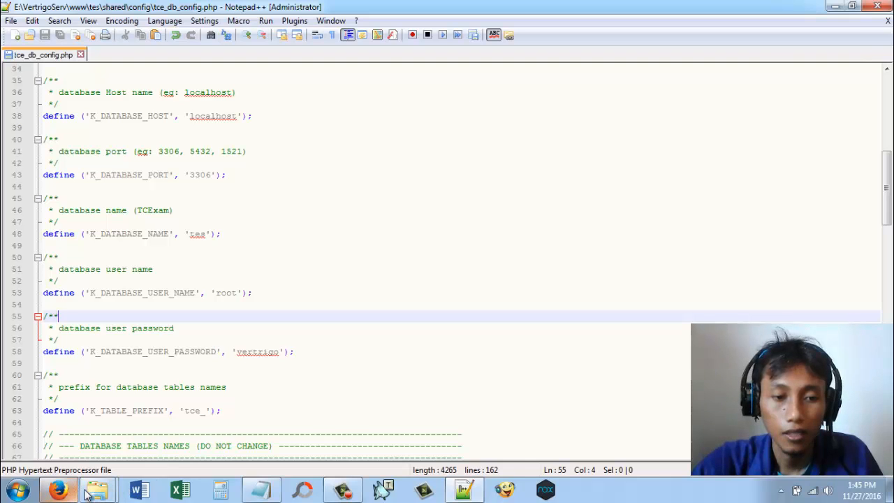
Step: Switch to the config folder in Windows Explorer and open tce_paths.php in Notepad++
{"action": "mouse_move", "coordinate": [97, 490]}
{"action": "left_click", "coordinate": [195, 420]}
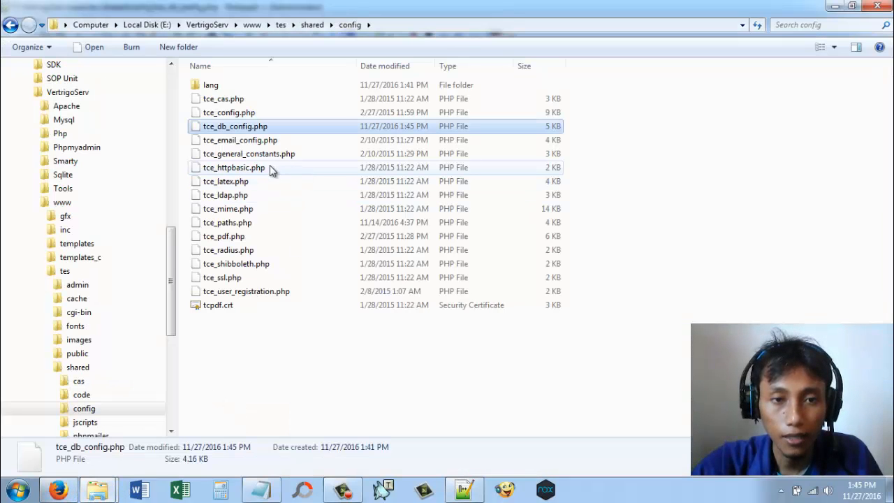
{"action": "left_click", "coordinate": [245, 222]}
{"action": "right_click", "coordinate": [246, 223]}
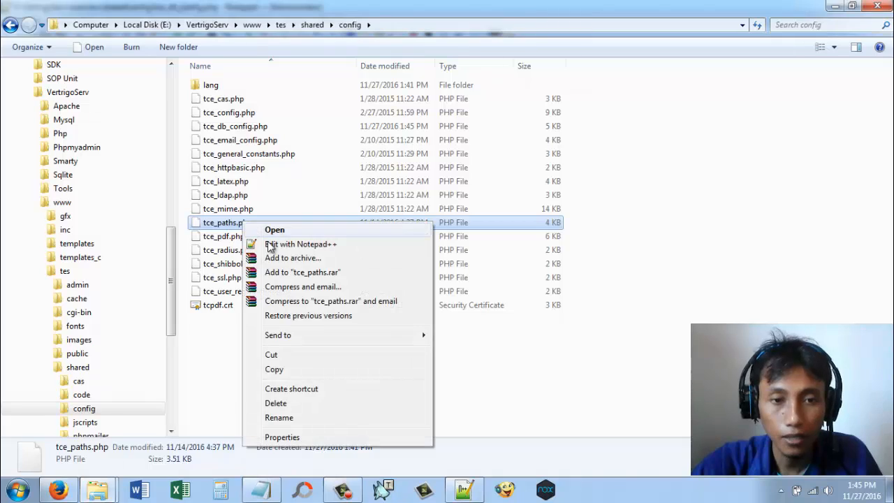
{"action": "left_click", "coordinate": [273, 246]}
{"action": "scroll", "coordinate": [395, 206], "scroll_direction": "down", "scroll_amount": 9}
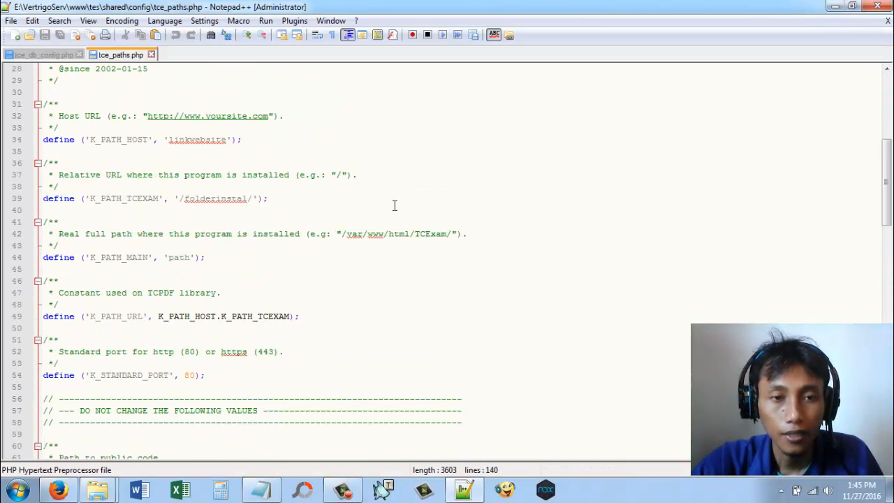
{"action": "scroll", "coordinate": [395, 205], "scroll_direction": "up", "scroll_amount": 1}
{"action": "left_click_drag", "start_coordinate": [170, 176], "coordinate": [227, 174]}
{"action": "type", "text": "j"}
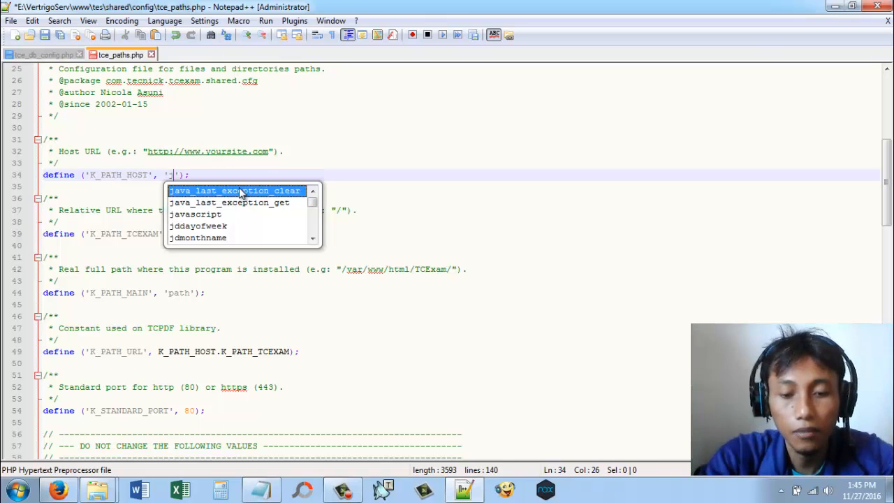
{"action": "key", "text": "BackSpace"}
{"action": "type", "text": "http://"}
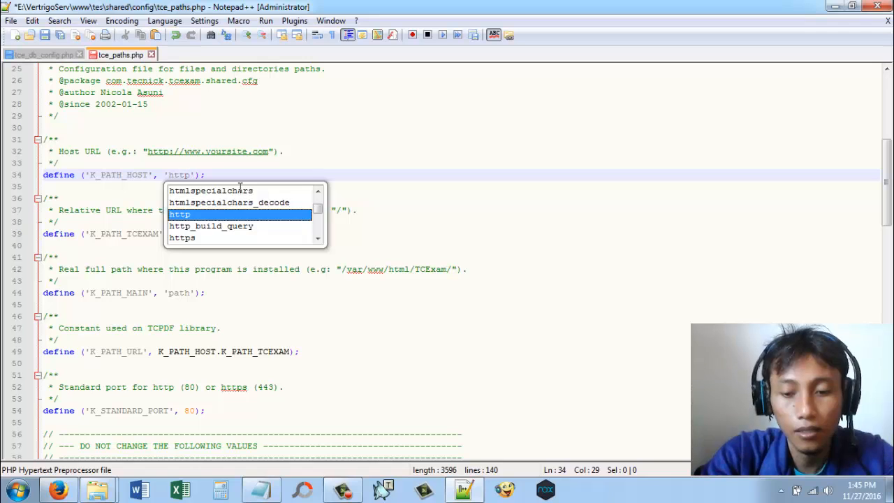
{"action": "type", "text": "localhost"}
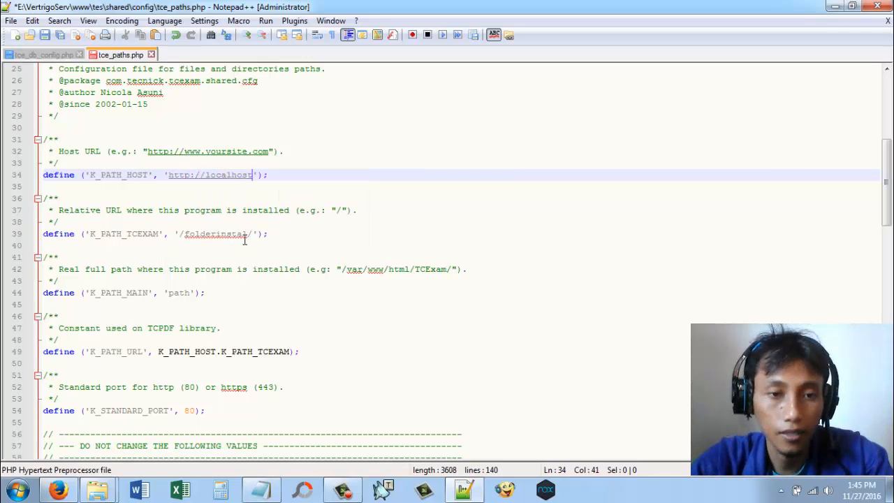
{"action": "left_click_drag", "start_coordinate": [247, 238], "coordinate": [186, 238]}
{"action": "type", "text": "tes"}
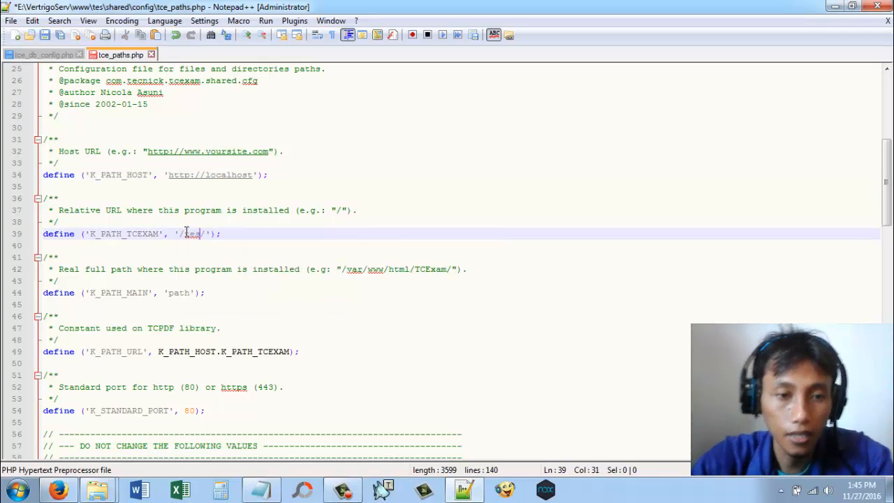
Step: Go up to the tes folder in Windows Explorer and copy its full path, E:\VertrigoServ\www\tes
{"action": "left_click", "coordinate": [180, 293]}
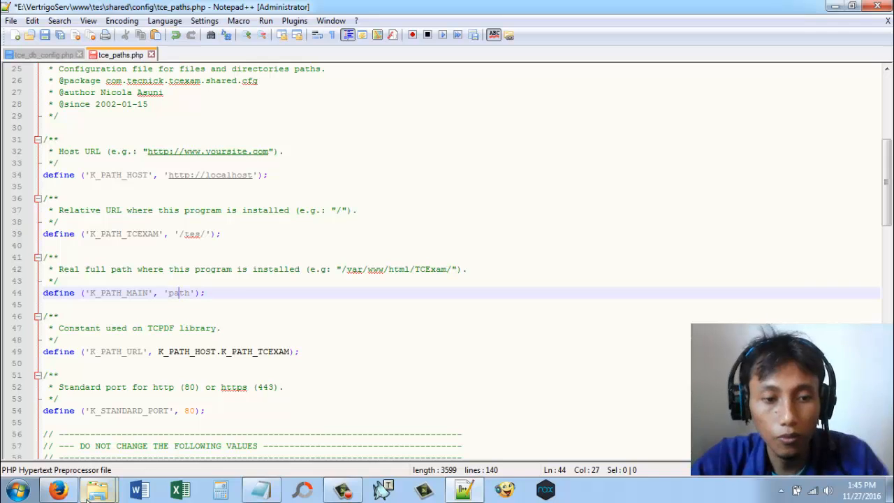
{"action": "mouse_move", "coordinate": [100, 493]}
{"action": "left_click", "coordinate": [227, 423]}
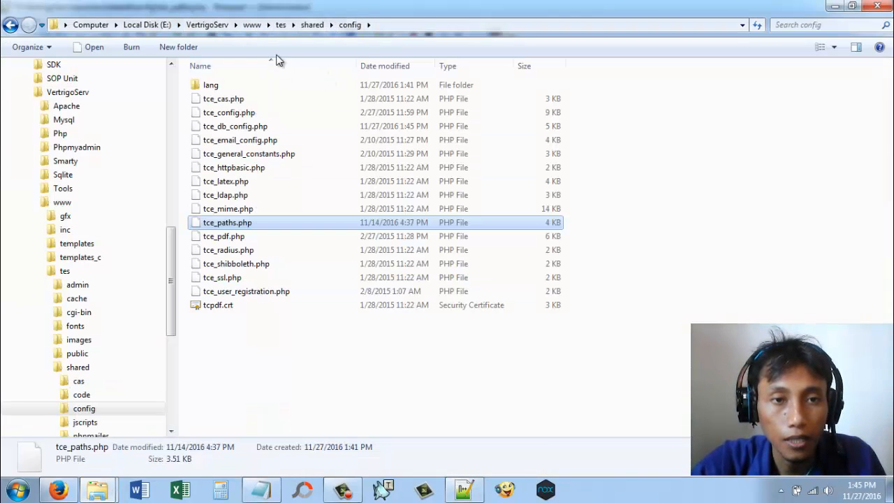
{"action": "left_click", "coordinate": [281, 26]}
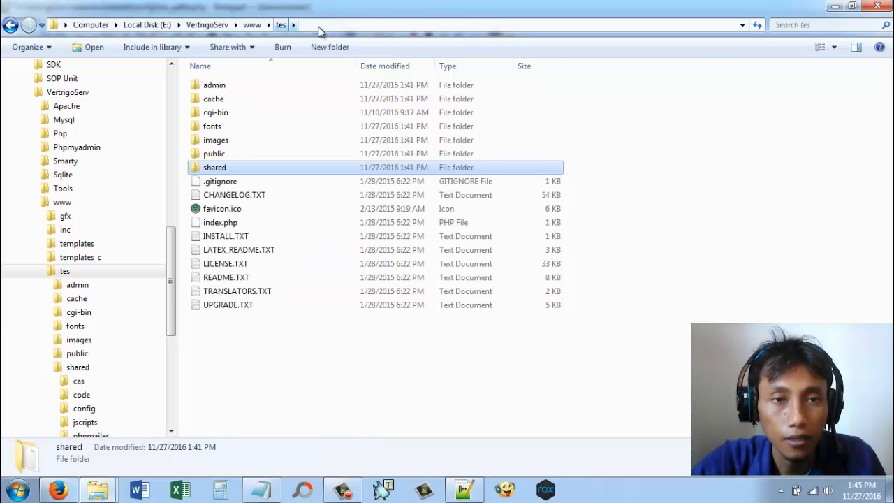
{"action": "left_click", "coordinate": [325, 25]}
{"action": "right_click", "coordinate": [270, 26]}
{"action": "left_click", "coordinate": [295, 67]}
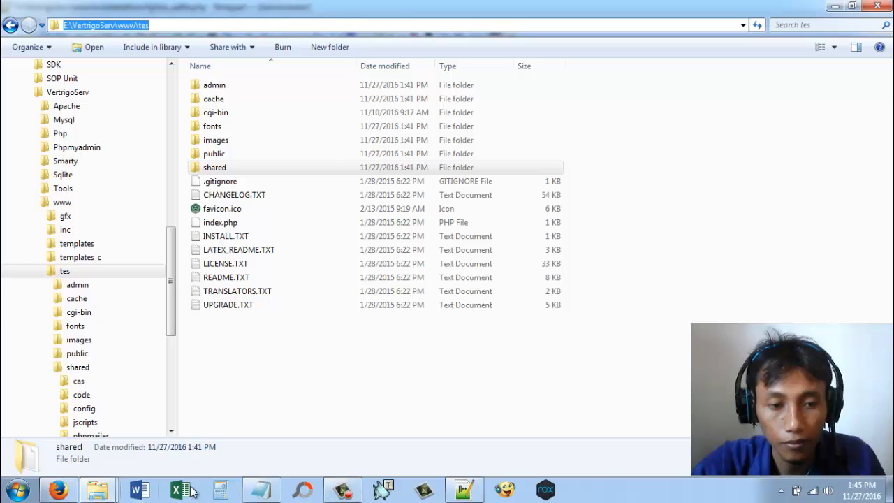
Step: Back in Notepad++, replace the 'path' placeholder of K_PATH_MAIN with the copied folder path
{"action": "left_click", "coordinate": [464, 489]}
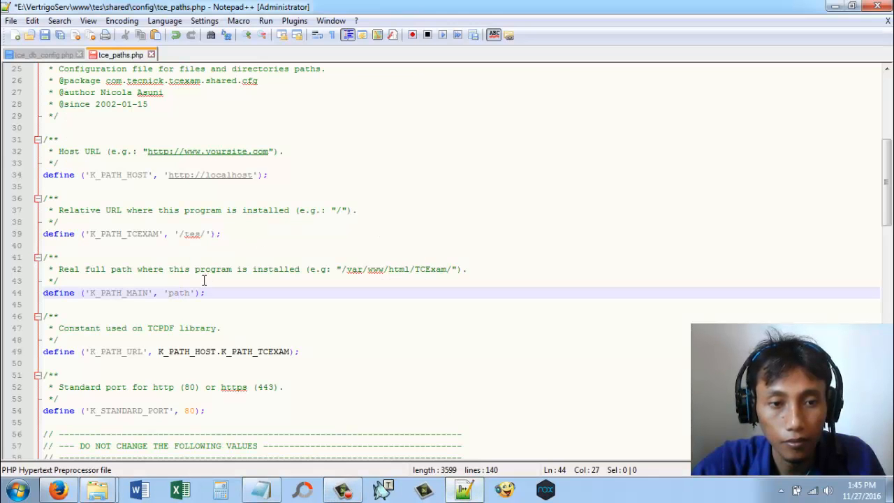
{"action": "double_click", "coordinate": [185, 293]}
{"action": "right_click", "coordinate": [184, 295]}
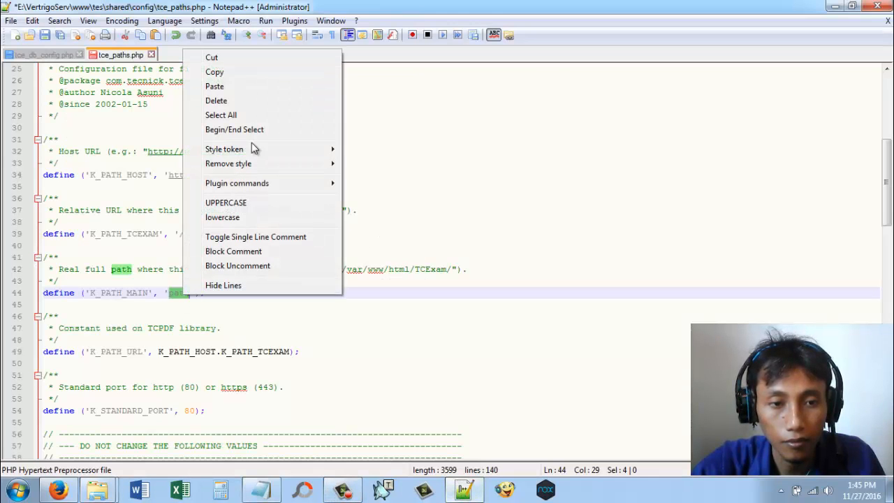
{"action": "left_click", "coordinate": [239, 87]}
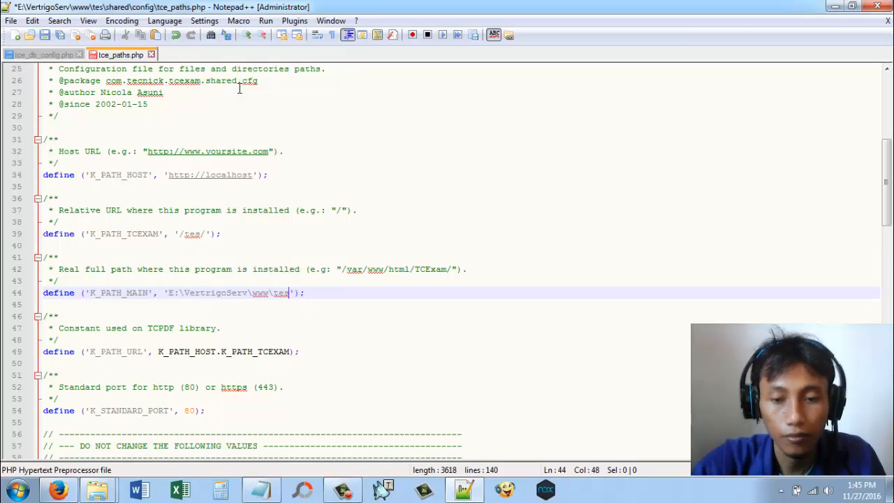
Step: Rewrite the K_PATH_MAIN path with forward slashes as 'E:/VertrigoServ/www/tes/' and save tce_paths.php
{"action": "type", "text": "/"}
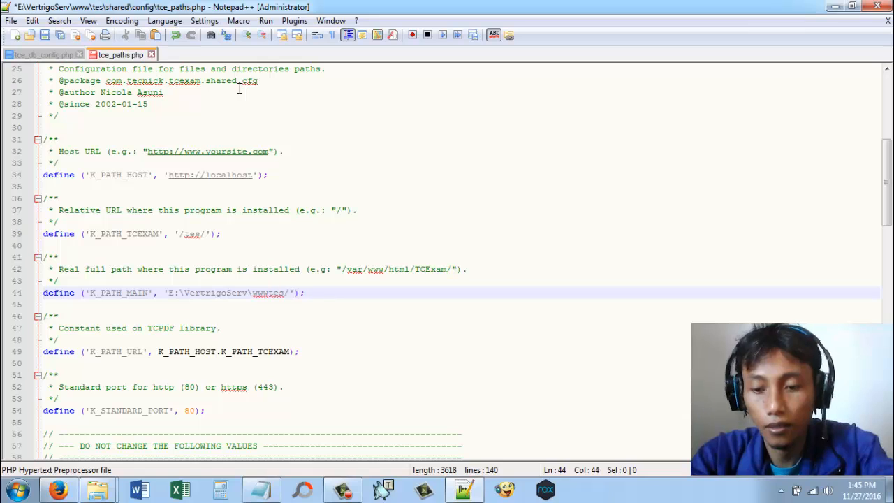
{"action": "key", "text": "BackSpace"}
{"action": "type", "text": "/"}
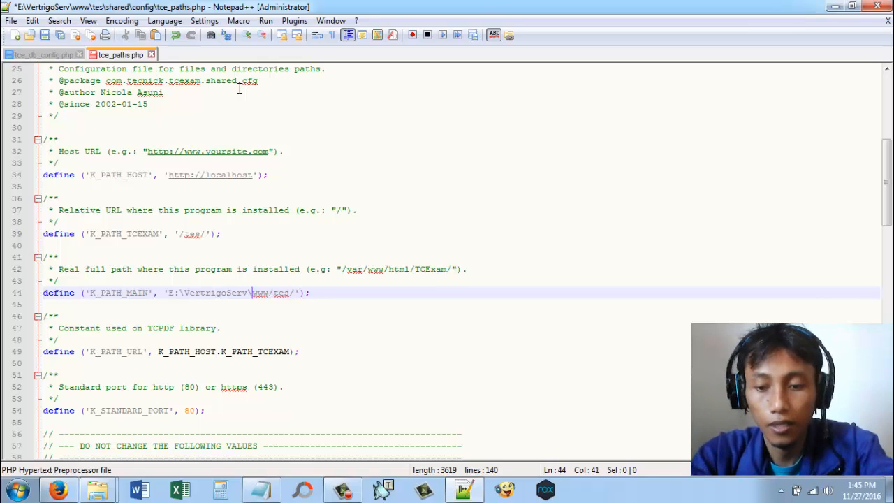
{"action": "key", "text": "BackSpace"}
{"action": "type", "text": "/"}
{"action": "key", "text": "Left"}
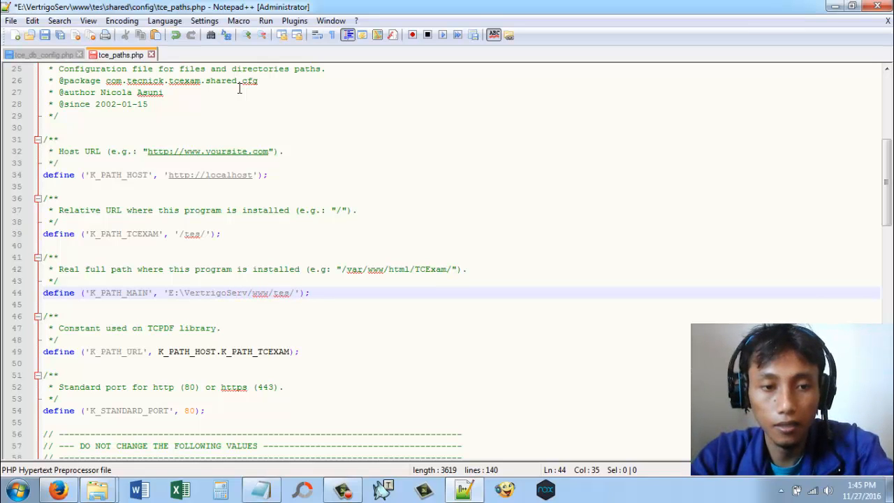
{"action": "key", "text": "BackSpace"}
{"action": "type", "text": "/"}
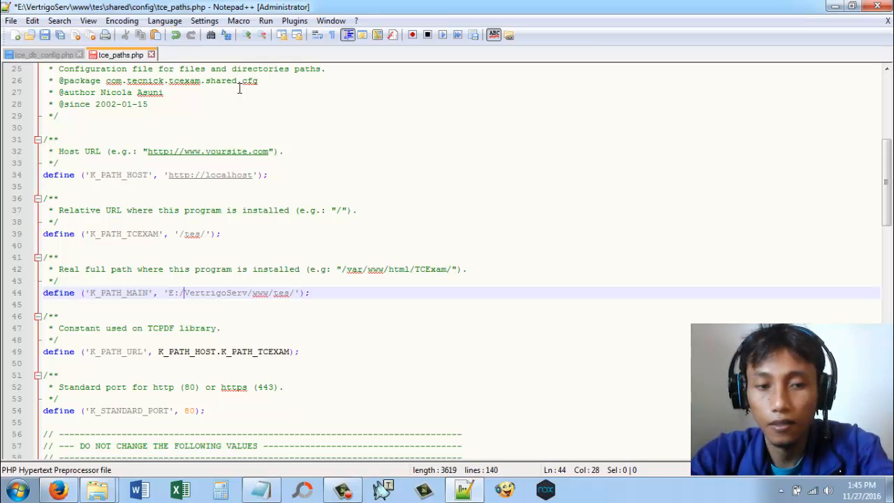
{"action": "left_click", "coordinate": [45, 35]}
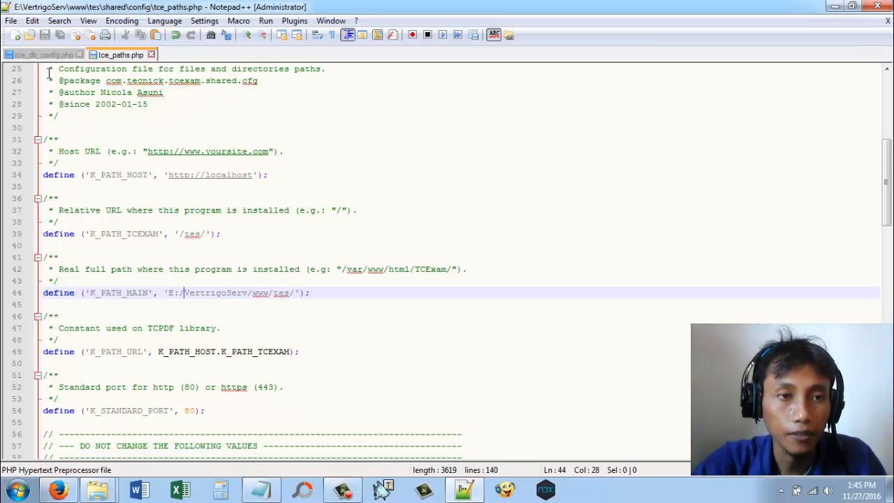
Step: Switch to Firefox and load localhost/tes in the tab that holds the TCExam site
{"action": "left_click", "coordinate": [72, 491]}
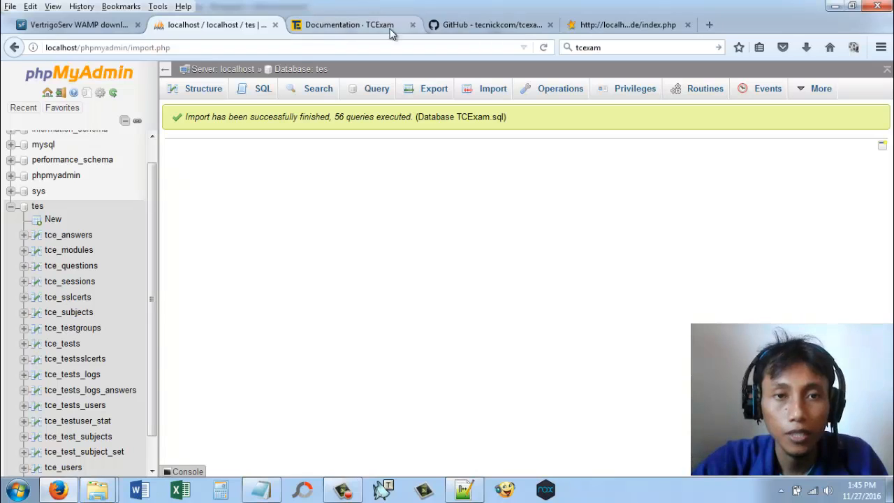
{"action": "left_click", "coordinate": [605, 26]}
{"action": "left_click", "coordinate": [198, 47]}
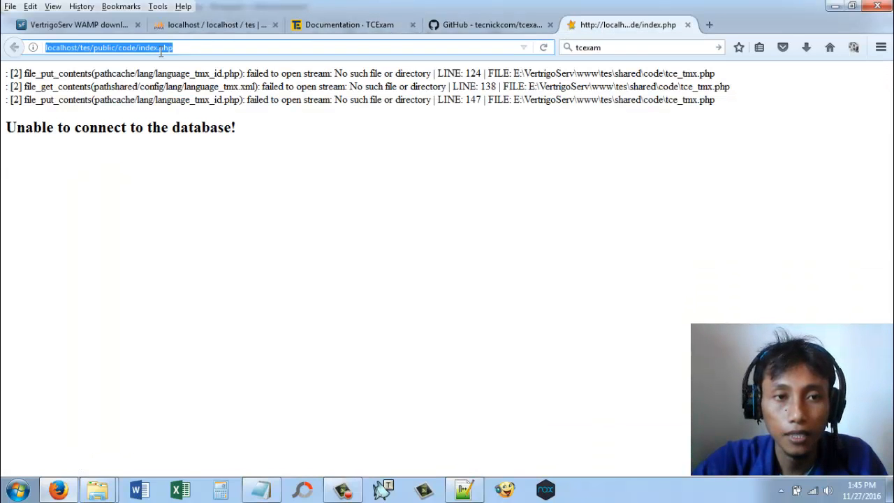
{"action": "left_click", "coordinate": [139, 48]}
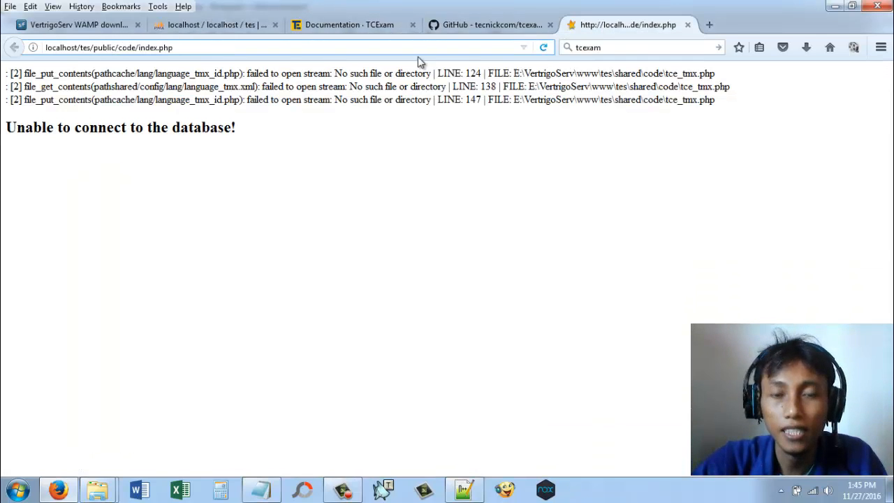
{"action": "left_click_drag", "start_coordinate": [93, 47], "coordinate": [294, 46]}
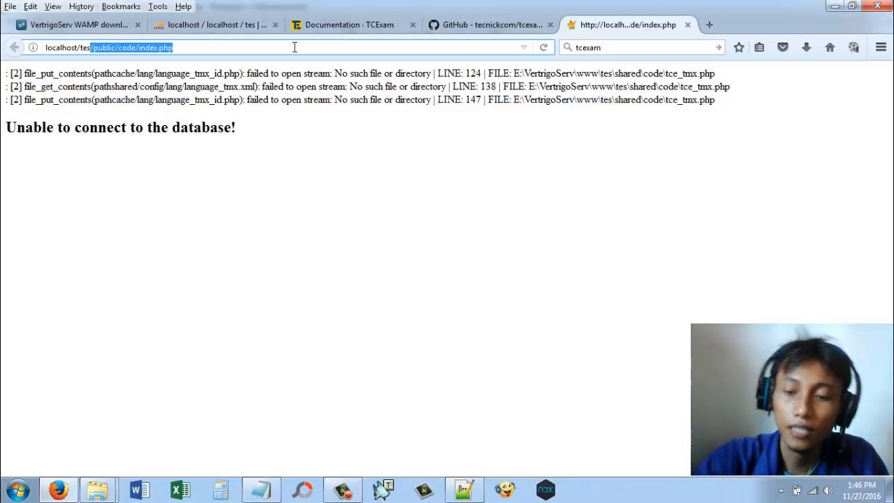
{"action": "key", "text": "BackSpace"}
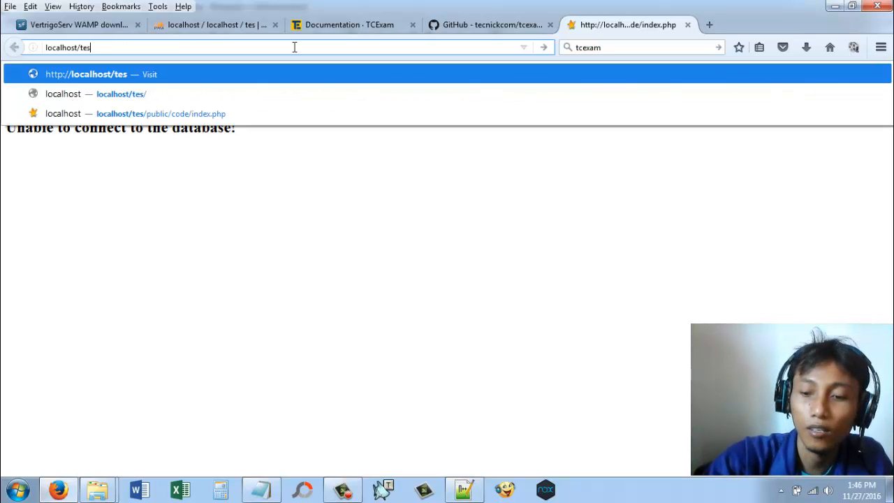
{"action": "key", "text": "Return"}
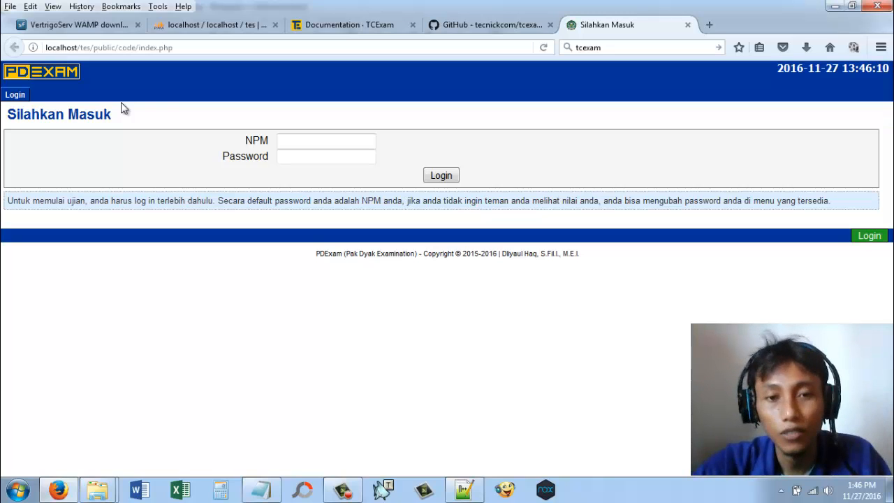
{"action": "left_click_drag", "start_coordinate": [318, 259], "coordinate": [377, 266]}
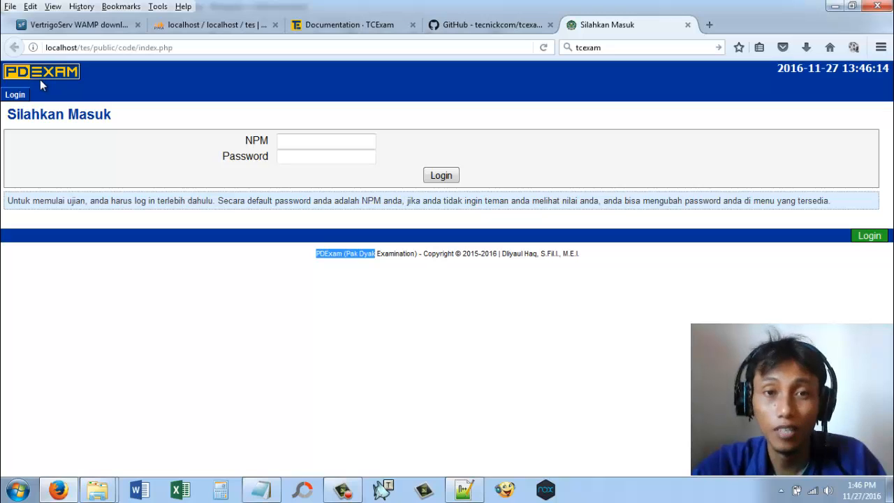
{"action": "left_click_drag", "start_coordinate": [377, 255], "coordinate": [451, 263]}
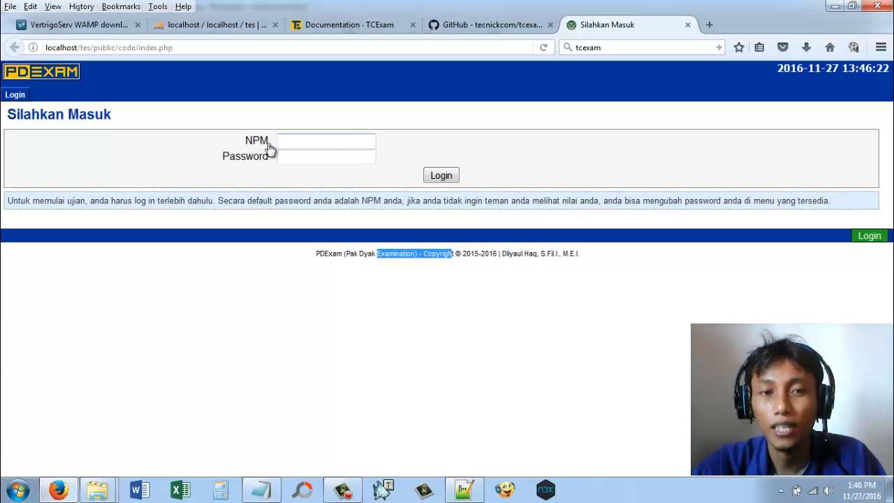
{"action": "mouse_move", "coordinate": [294, 142]}
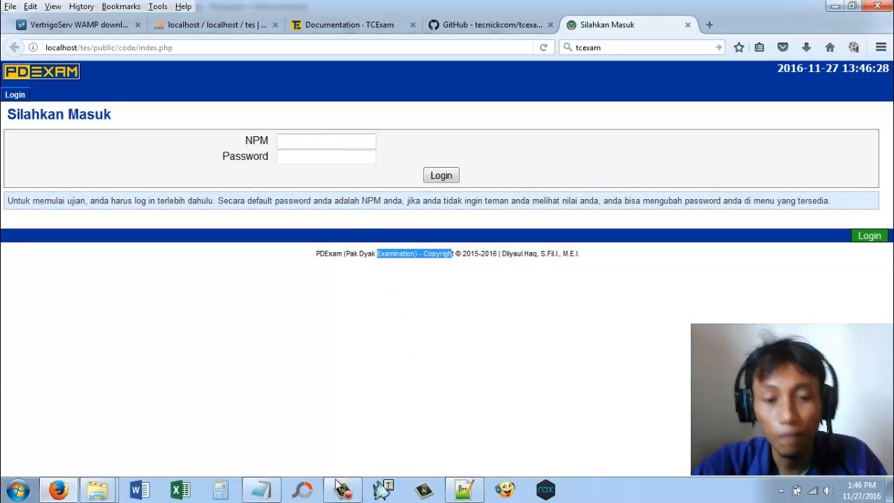
Step: Switch to the Notepad note and add the line "user = administrator" below the MySQL credentials, separated by a blank line
{"action": "left_click", "coordinate": [262, 491]}
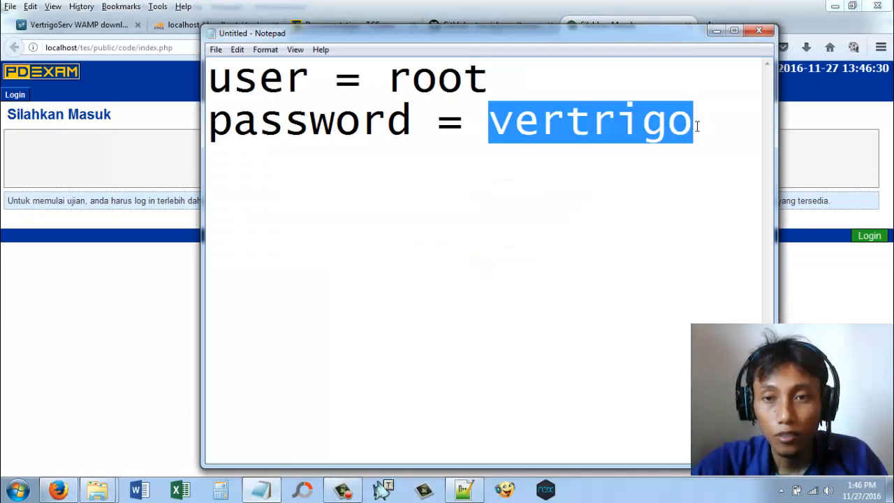
{"action": "left_click", "coordinate": [696, 126]}
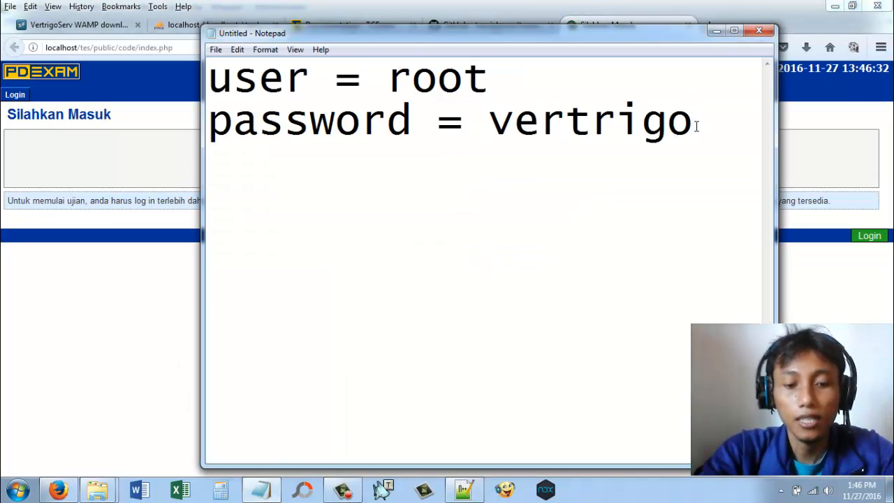
{"action": "key", "text": "Return"}
{"action": "key", "text": "Return"}
{"action": "type", "text": "ad"}
{"action": "key", "text": "BackSpace"}
{"action": "key", "text": "BackSpace"}
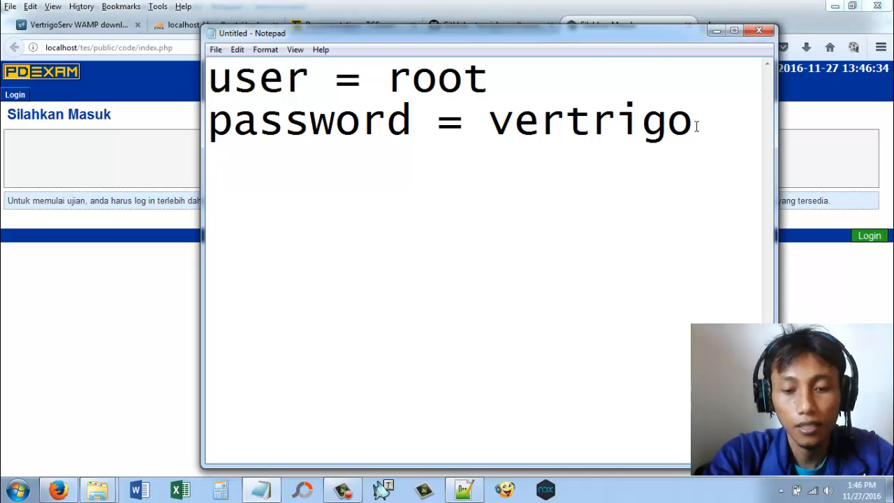
{"action": "type", "text": "u"}
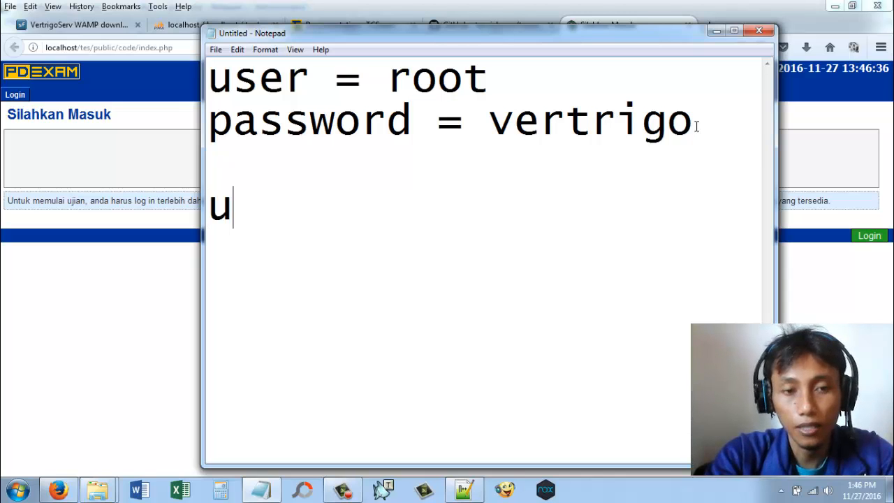
{"action": "type", "text": "se"}
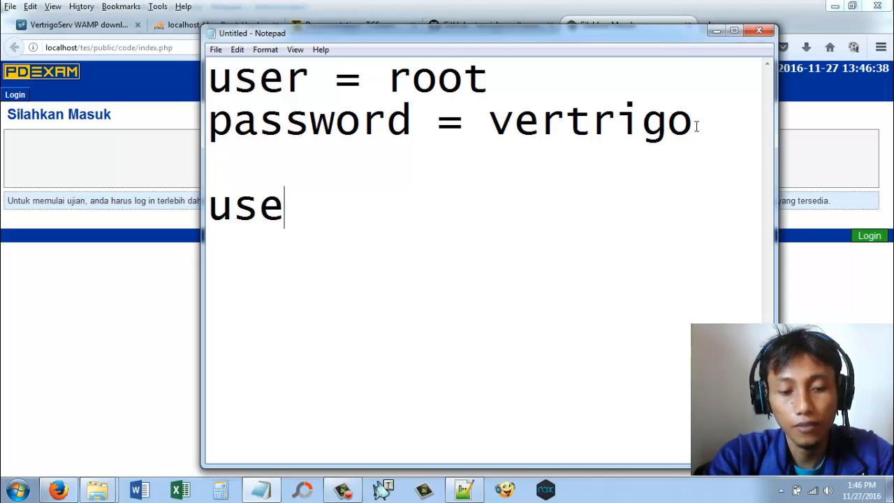
{"action": "type", "text": "r = a"}
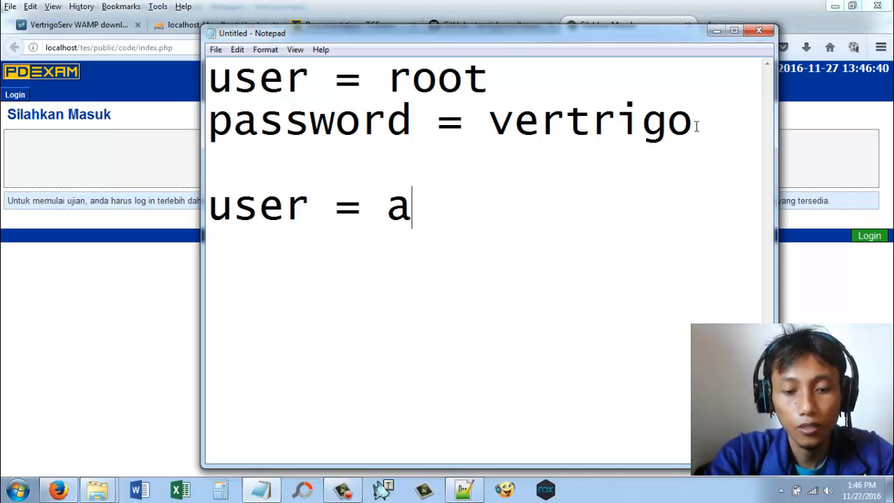
{"action": "type", "text": "dministrator"}
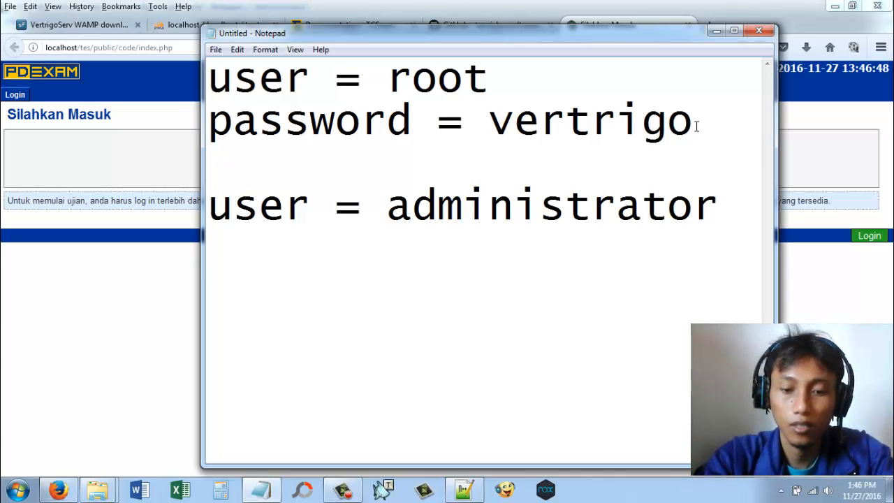
Step: Add a line with the administrator account's password below the "user = administrator" line in the note
{"action": "key", "text": "Return"}
{"action": "type", "text": "passwo"}
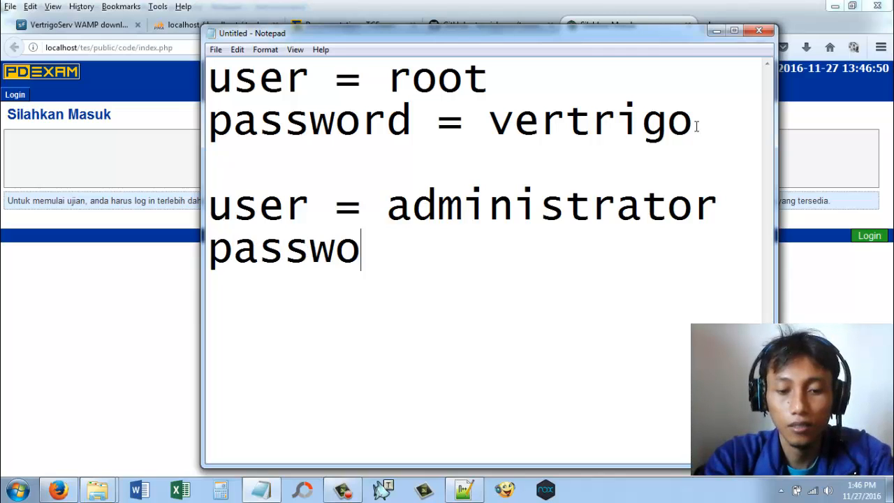
{"action": "type", "text": "rd"}
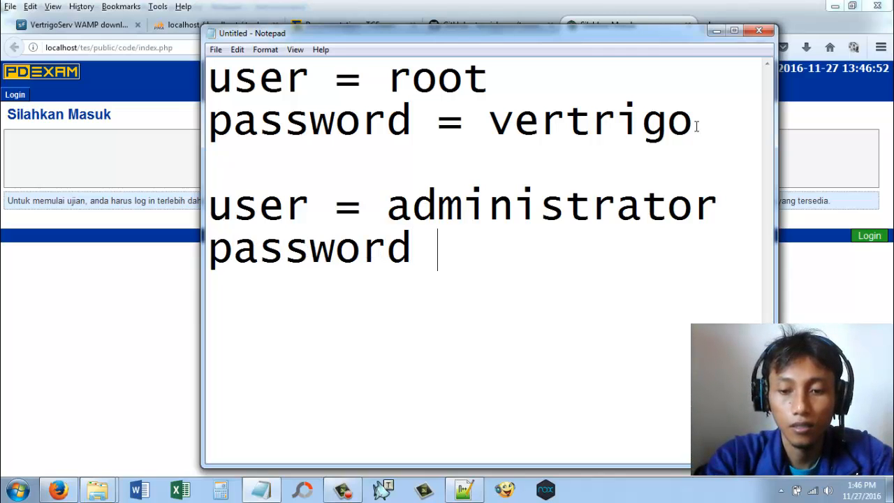
{"action": "type", "text": " = "}
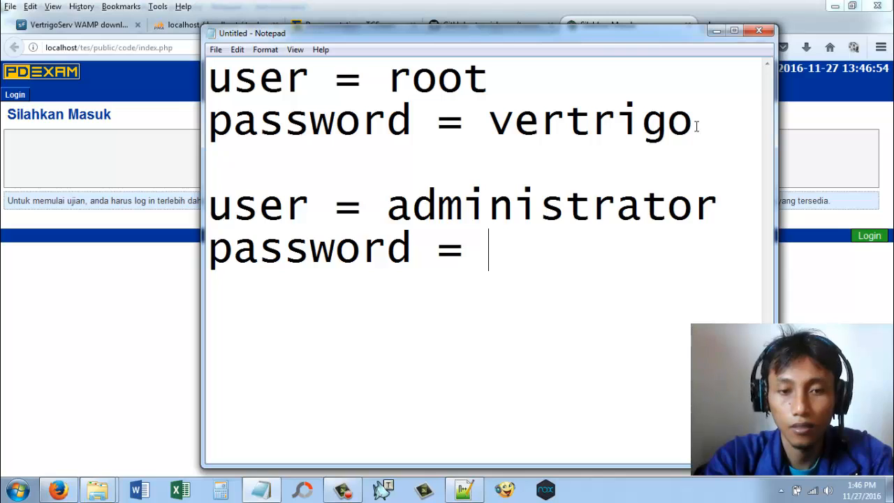
{"action": "type", "text": "password"}
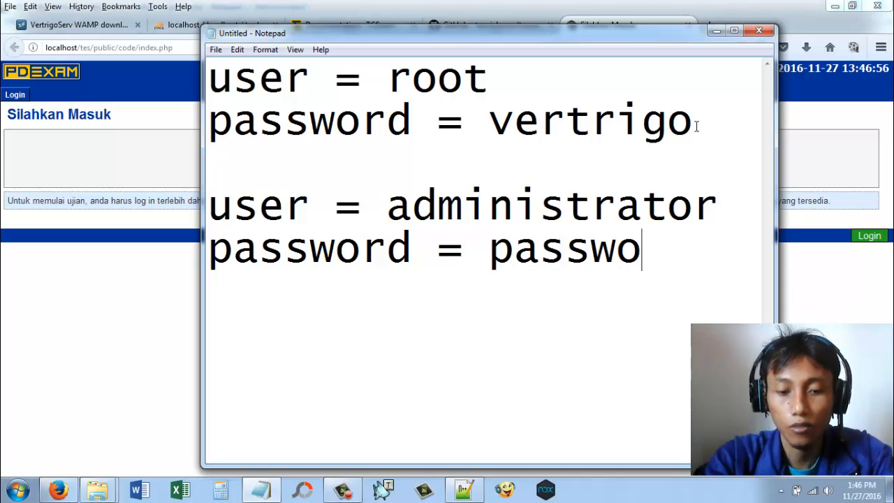
Step: Copy the username "administrator" from the note, switch to Firefox and paste it into the NPM field of the login form
{"action": "double_click", "coordinate": [574, 258]}
{"action": "right_click", "coordinate": [574, 258]}
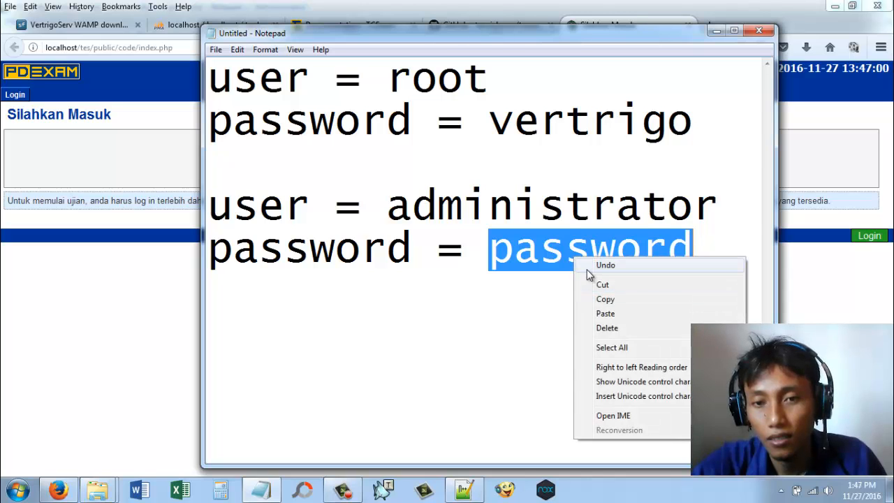
{"action": "double_click", "coordinate": [574, 208]}
{"action": "right_click", "coordinate": [575, 208]}
{"action": "left_click", "coordinate": [600, 254]}
{"action": "left_click", "coordinate": [28, 239]}
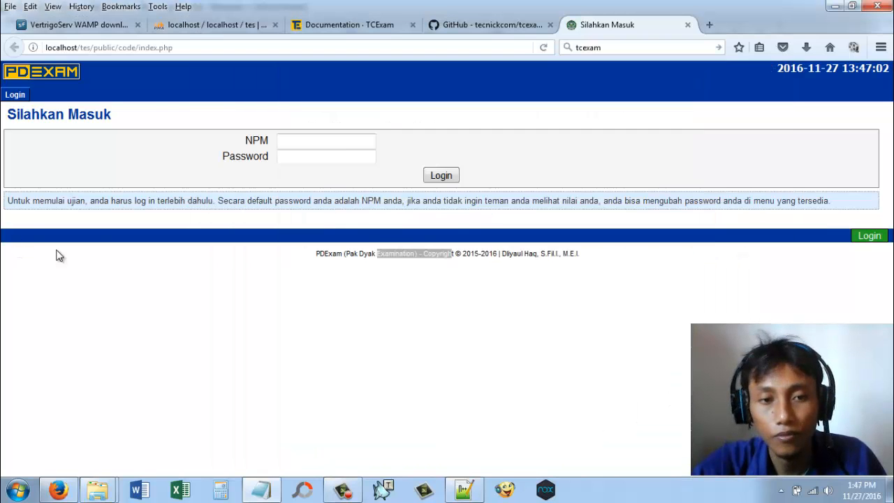
{"action": "right_click", "coordinate": [339, 147]}
{"action": "left_click", "coordinate": [370, 200]}
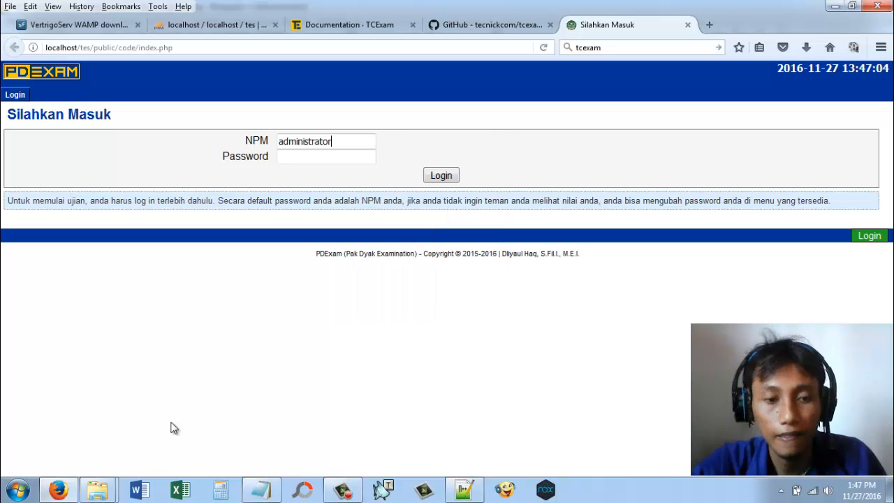
Step: Copy the administrator password from the note into the login form's Password field, log in and dismiss the offer to remember the login
{"action": "left_click", "coordinate": [255, 495]}
{"action": "double_click", "coordinate": [570, 256]}
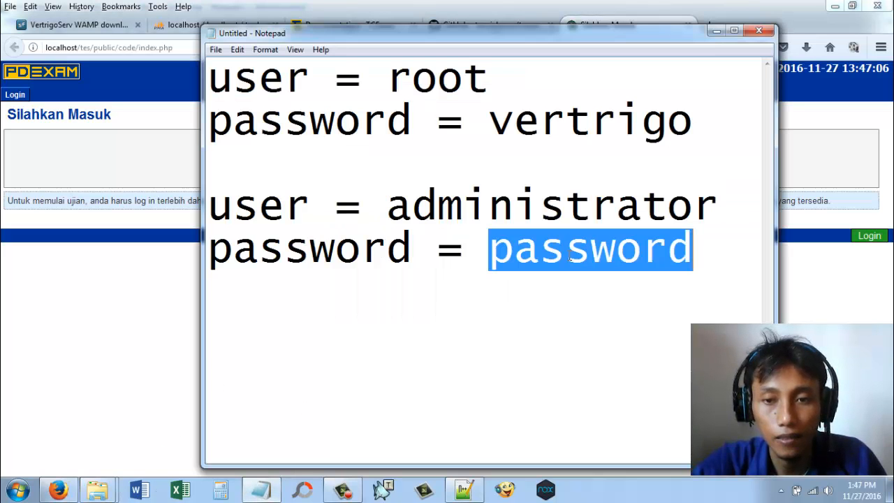
{"action": "right_click", "coordinate": [569, 257]}
{"action": "left_click", "coordinate": [600, 298]}
{"action": "left_click", "coordinate": [161, 286]}
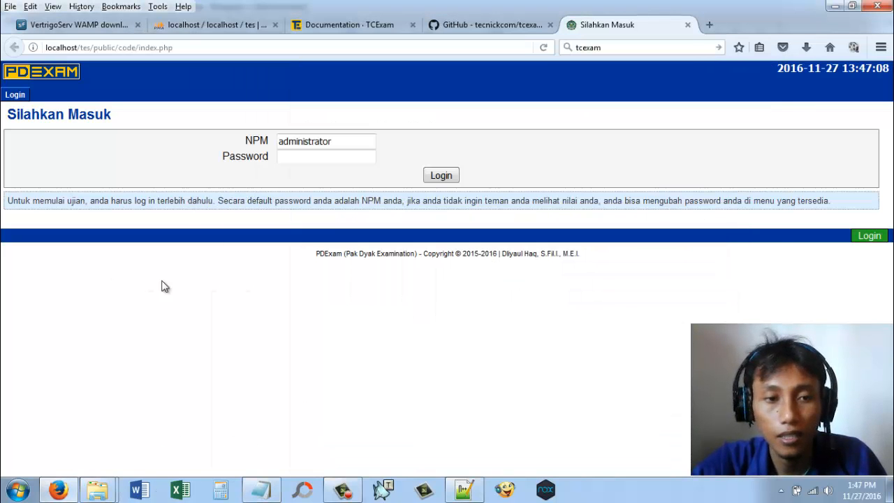
{"action": "right_click", "coordinate": [341, 163]}
{"action": "left_click", "coordinate": [371, 216]}
{"action": "left_click", "coordinate": [440, 176]}
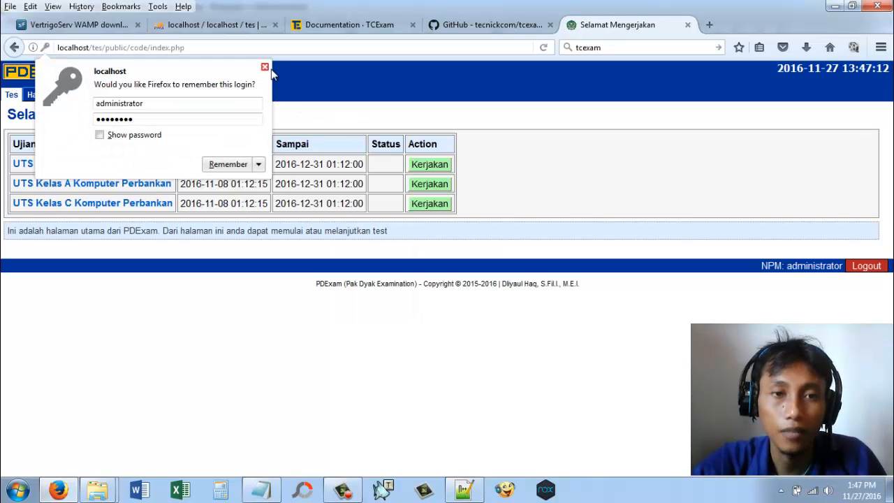
{"action": "left_click", "coordinate": [265, 68]}
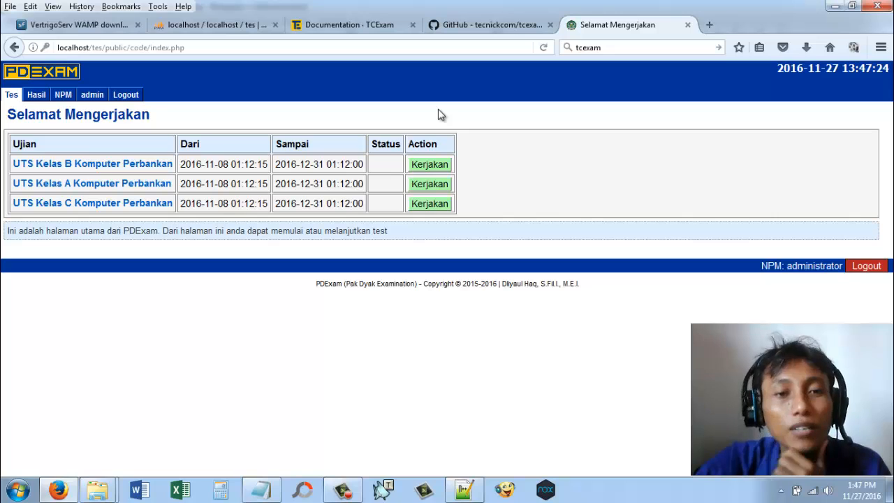
Step: Open the user management page in the admin area and examine its NPM list and Group options
{"action": "left_click", "coordinate": [94, 98]}
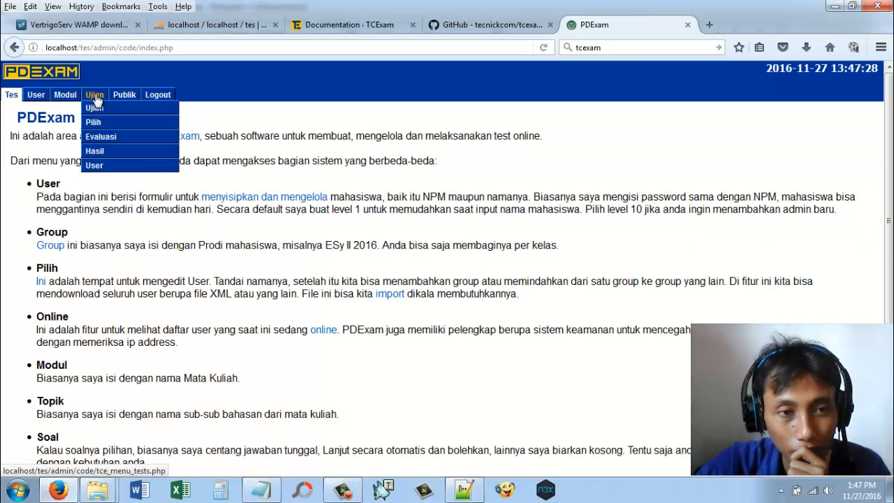
{"action": "mouse_move", "coordinate": [36, 96]}
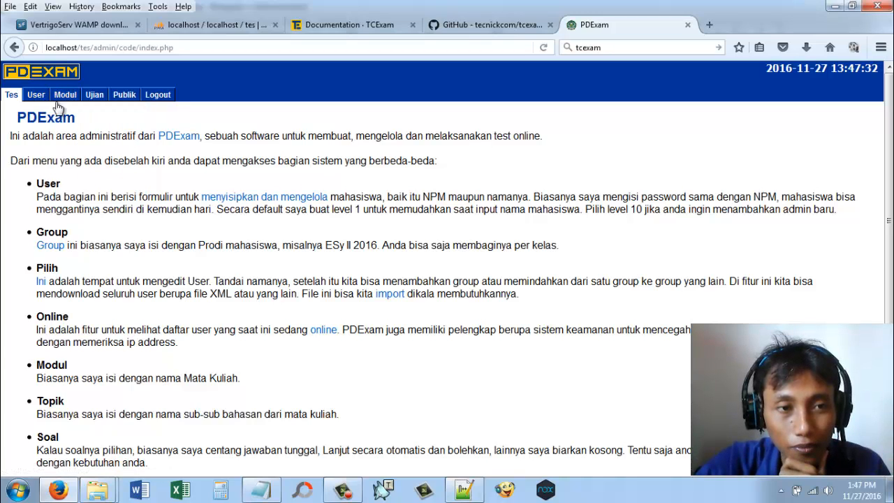
{"action": "left_click", "coordinate": [38, 109]}
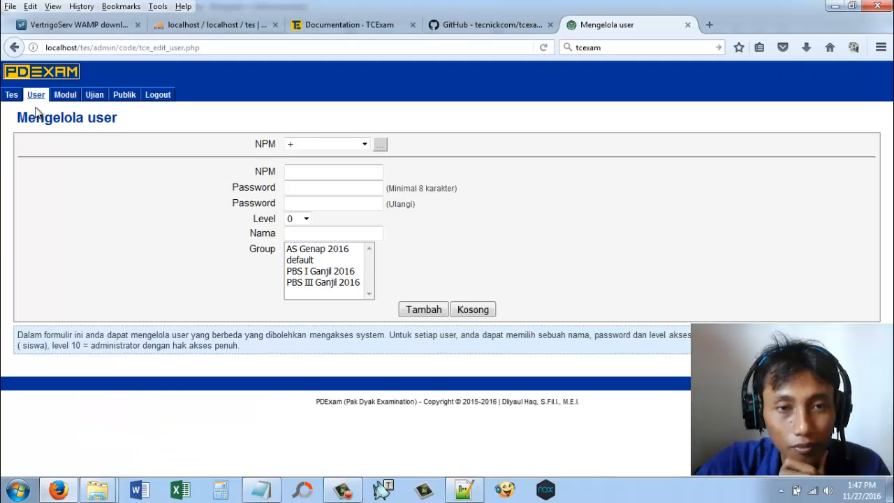
{"action": "left_click", "coordinate": [308, 148]}
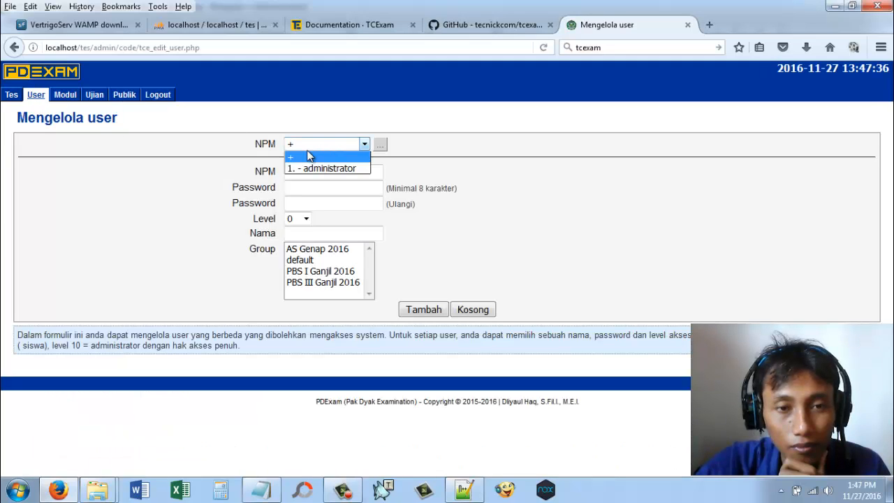
{"action": "left_click", "coordinate": [309, 155]}
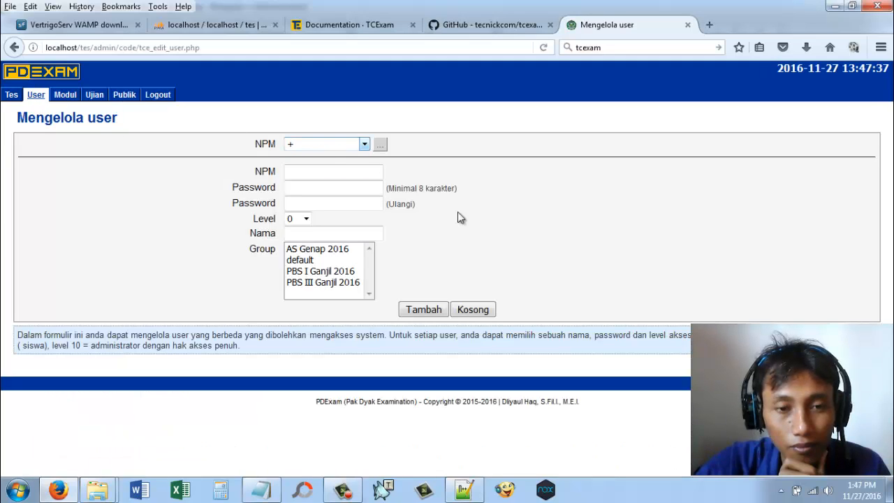
{"action": "left_click", "coordinate": [353, 272]}
{"action": "left_click", "coordinate": [480, 309]}
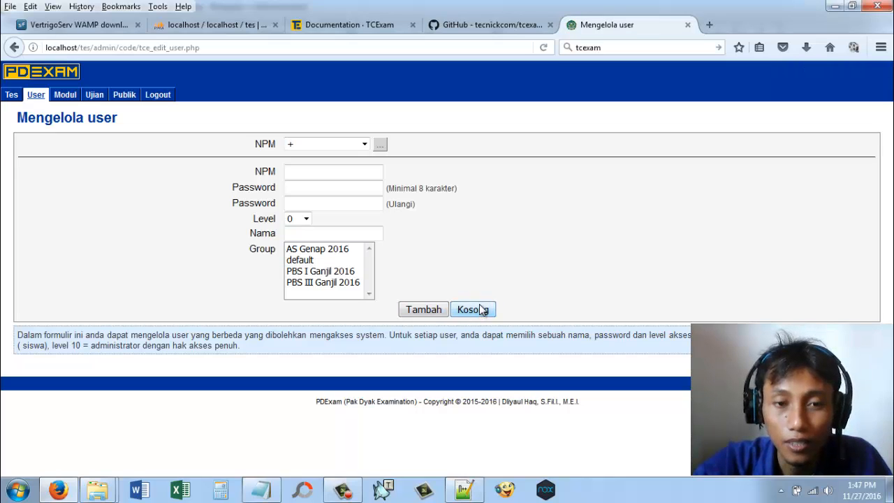
{"action": "left_click", "coordinate": [334, 272]}
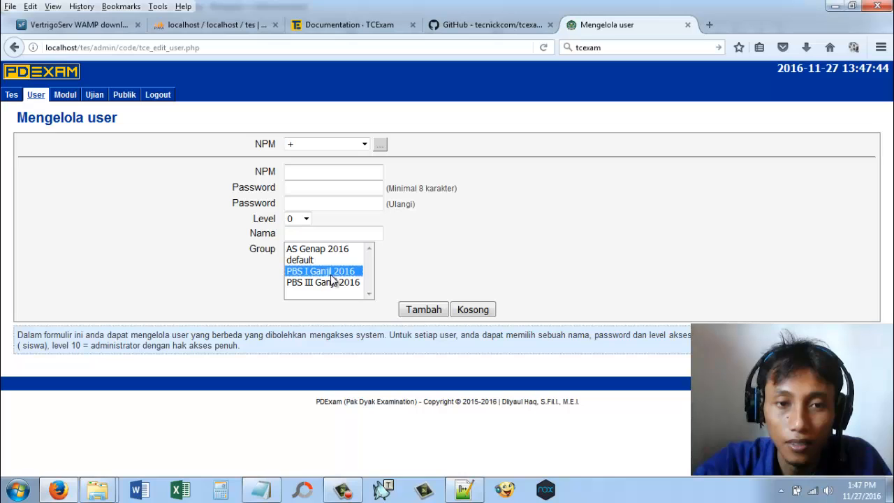
Step: Look at the group management page, and return to the admin start page to read its feature descriptions
{"action": "mouse_move", "coordinate": [34, 95]}
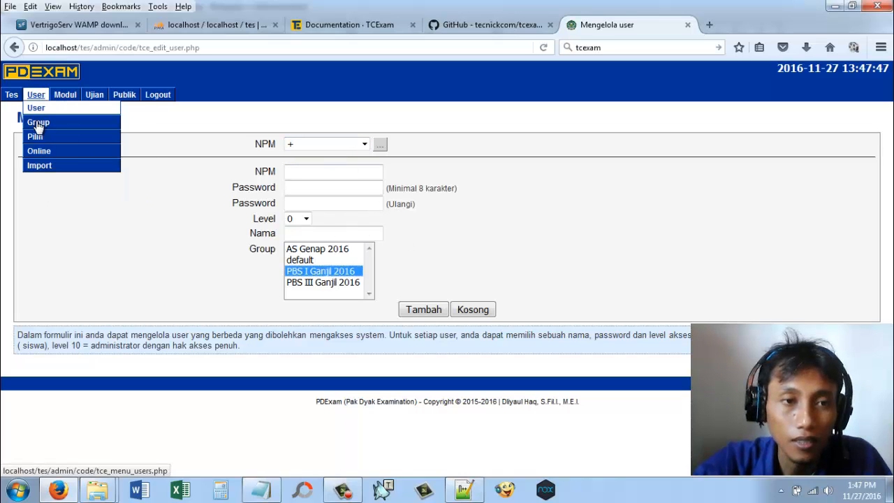
{"action": "left_click", "coordinate": [36, 122]}
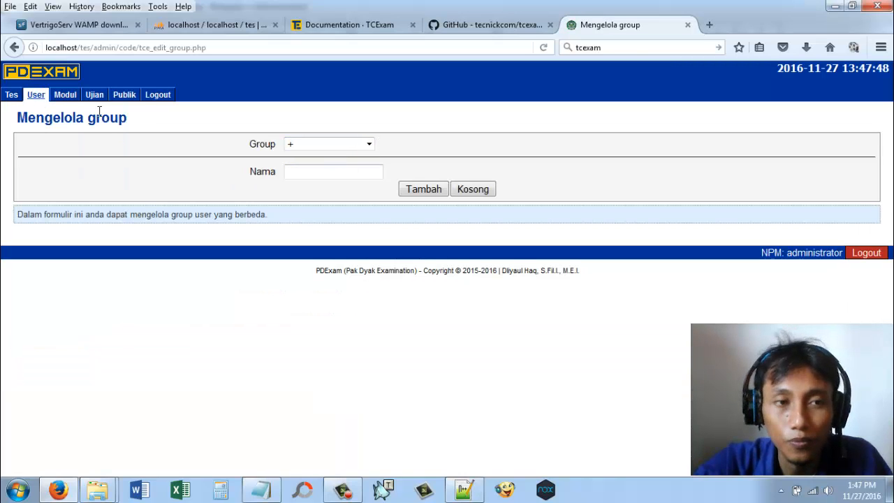
{"action": "left_click", "coordinate": [10, 96]}
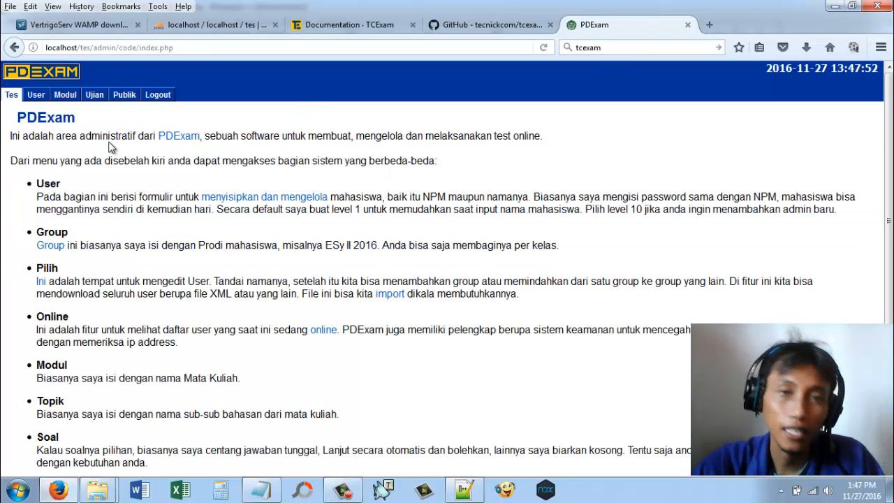
{"action": "left_click_drag", "start_coordinate": [109, 142], "coordinate": [303, 321]}
{"action": "left_click", "coordinate": [475, 327]}
{"action": "scroll", "coordinate": [474, 327], "scroll_direction": "down", "scroll_amount": 5}
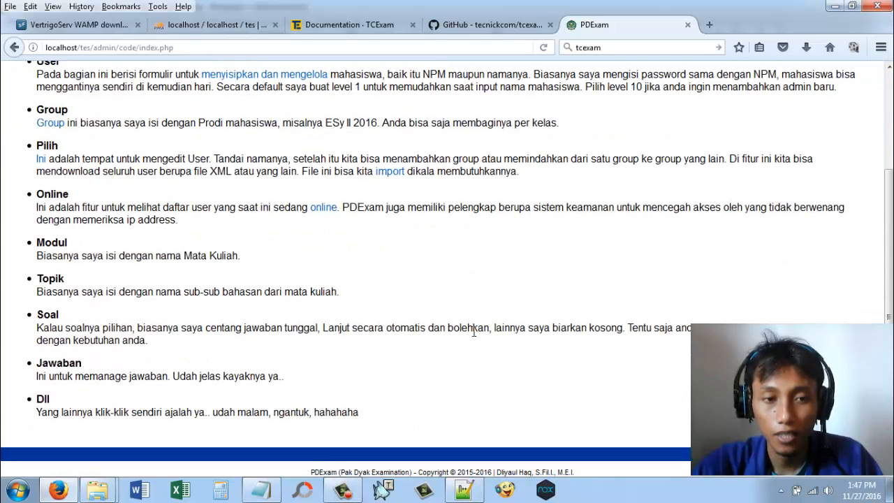
{"action": "scroll", "coordinate": [419, 300], "scroll_direction": "up", "scroll_amount": 5}
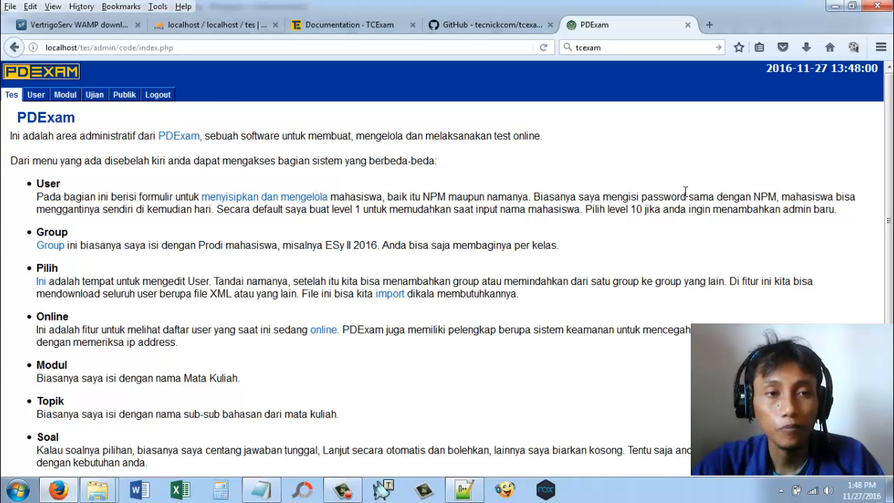
Step: Open the group management page, load the group PBS I Ganjil 2016 and review the list of existing groups
{"action": "mouse_move", "coordinate": [40, 93]}
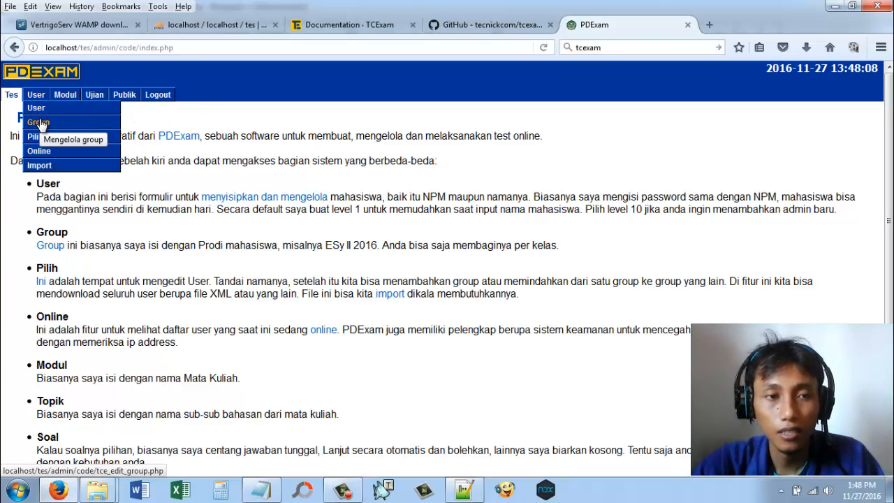
{"action": "left_click", "coordinate": [38, 122]}
{"action": "left_click", "coordinate": [299, 148]}
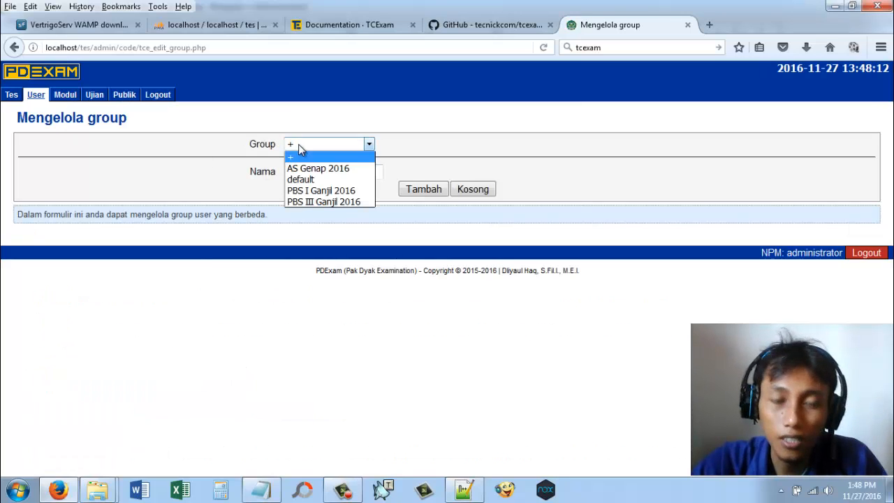
{"action": "left_click", "coordinate": [337, 191]}
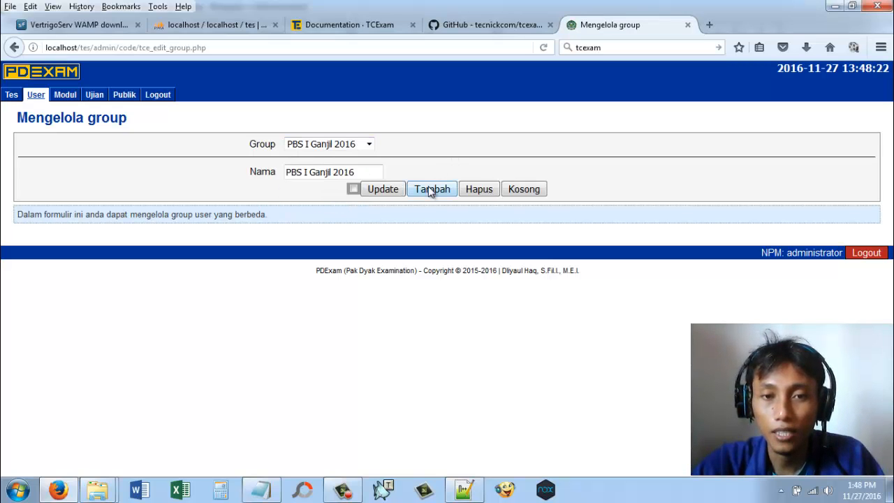
{"action": "left_click", "coordinate": [303, 145]}
{"action": "left_click", "coordinate": [305, 146]}
{"action": "left_click", "coordinate": [304, 146]}
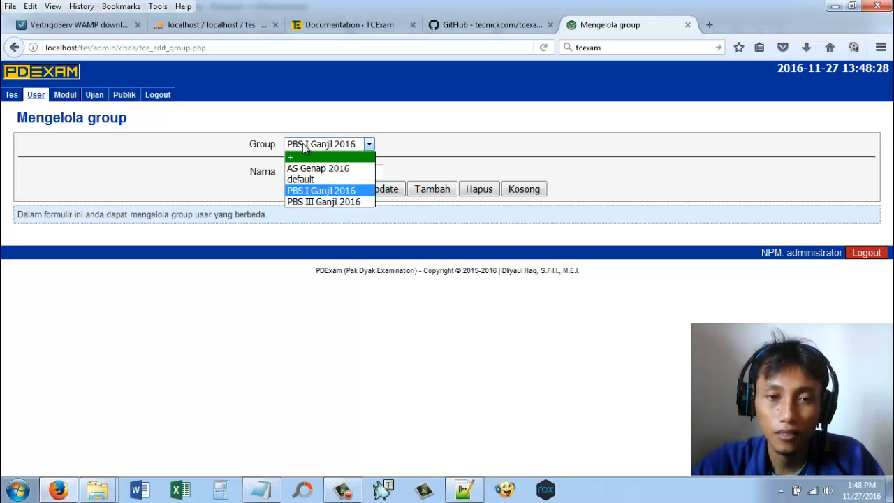
{"action": "left_click", "coordinate": [478, 150]}
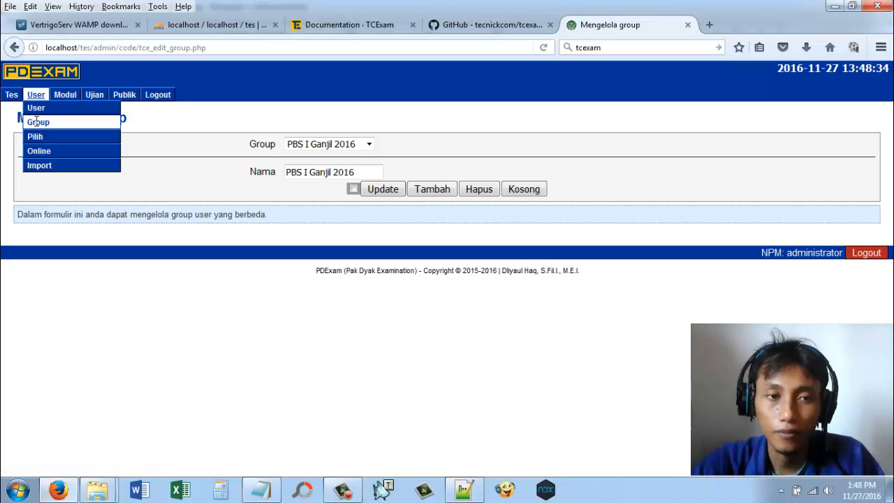
Step: Reload the group management page and reset the Group selection to the blank "+" entry for a new group
{"action": "left_click", "coordinate": [543, 47]}
{"action": "left_click", "coordinate": [410, 260]}
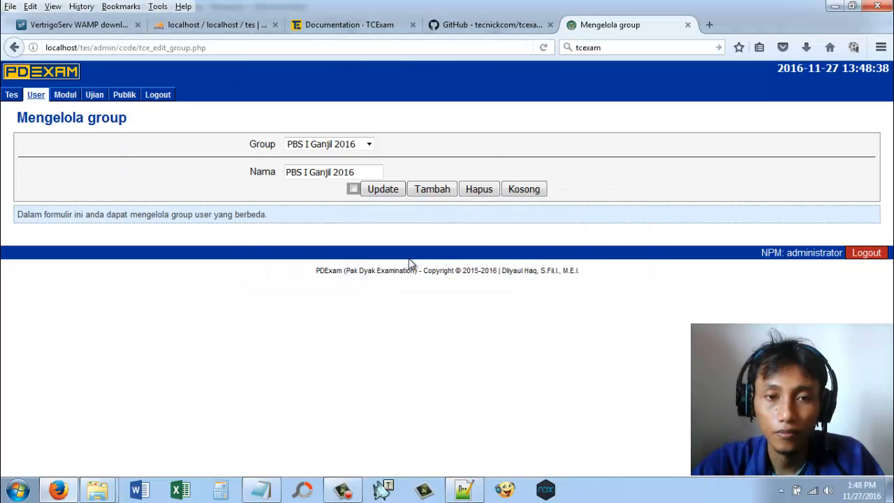
{"action": "left_click", "coordinate": [349, 147]}
{"action": "left_click", "coordinate": [332, 153]}
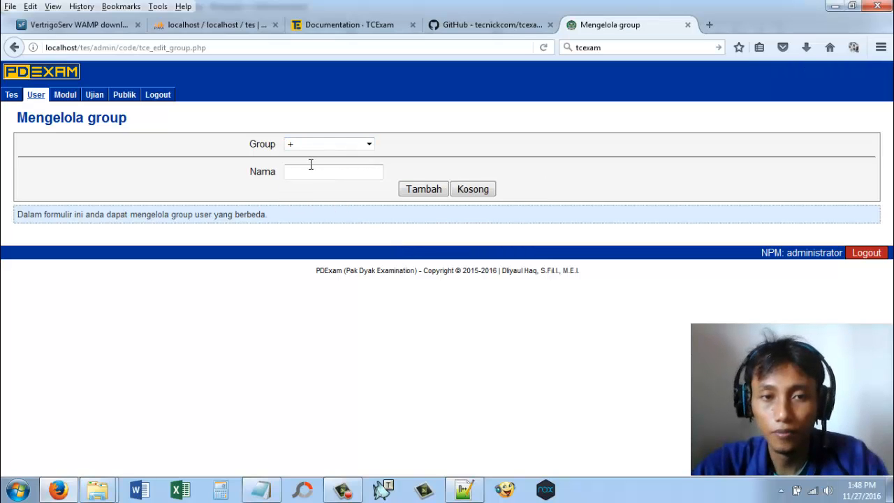
Step: Enter "Kelas Baru" as the name of the new group
{"action": "left_click", "coordinate": [307, 170]}
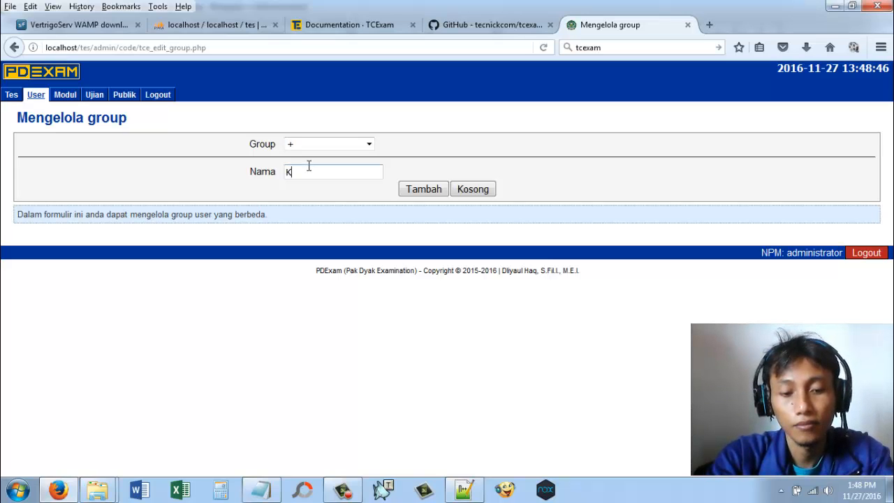
{"action": "type", "text": "Kelas"}
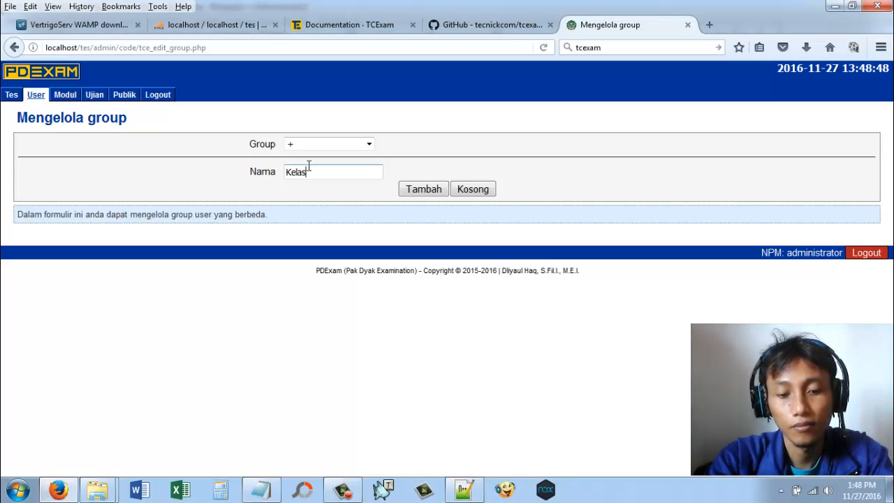
{"action": "type", "text": " Baru"}
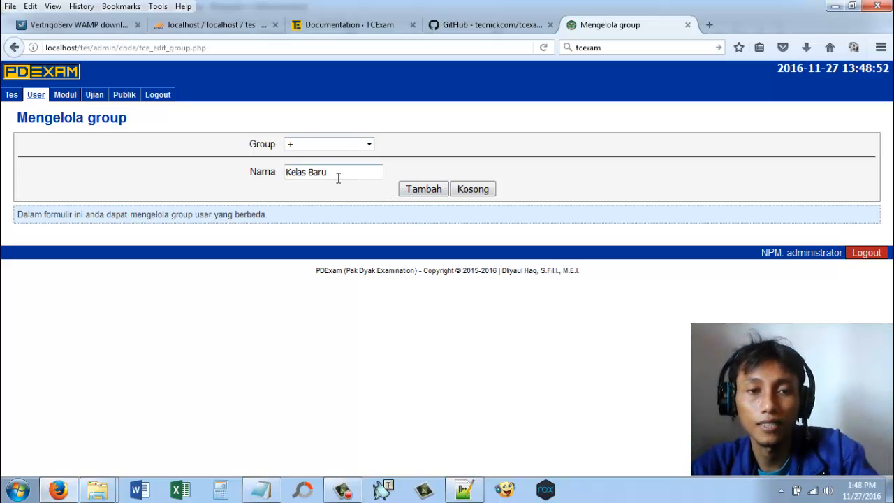
Step: Replace the new group's name with "KPI 2 Genap 2016" and add the group
{"action": "triple_click", "coordinate": [303, 170]}
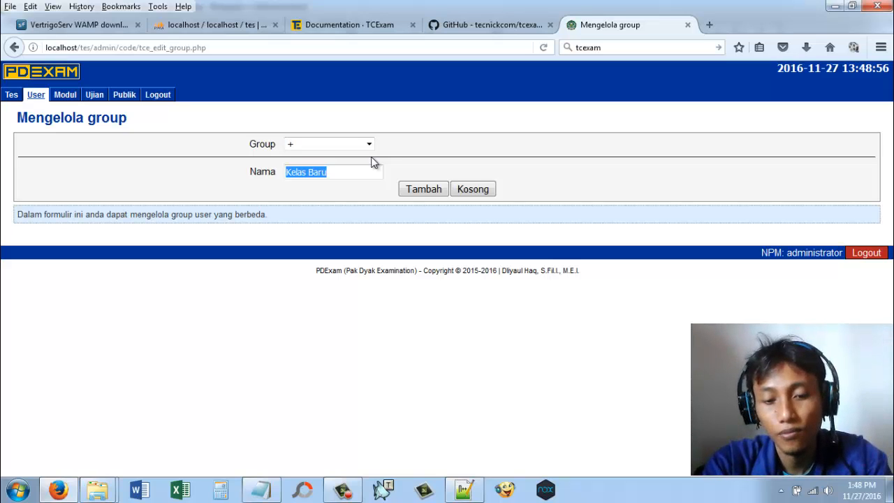
{"action": "type", "text": "KPI 2 Genap 2016"}
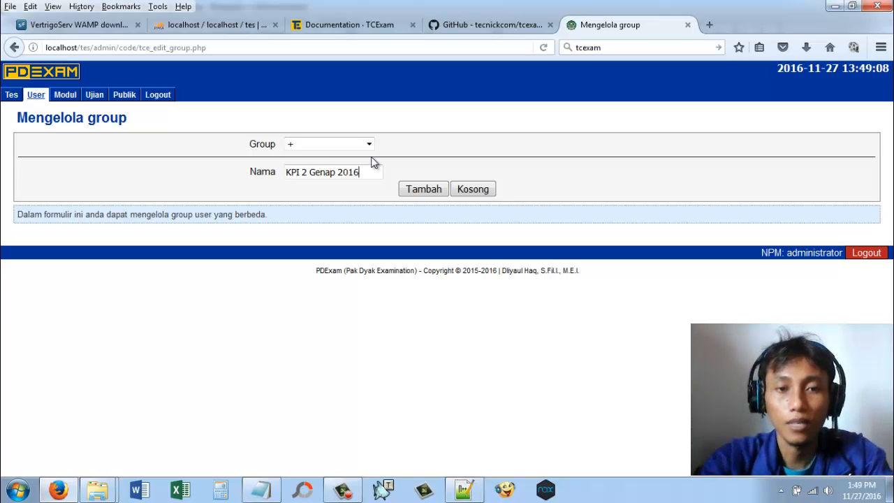
{"action": "left_click", "coordinate": [421, 192]}
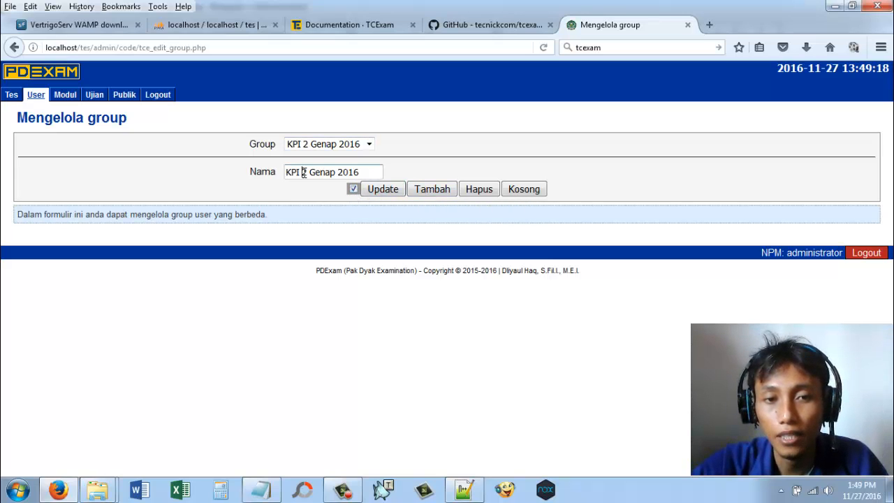
Step: Change the new group's name to "KPI II Genap 2016" and save the update
{"action": "type", "text": "II"}
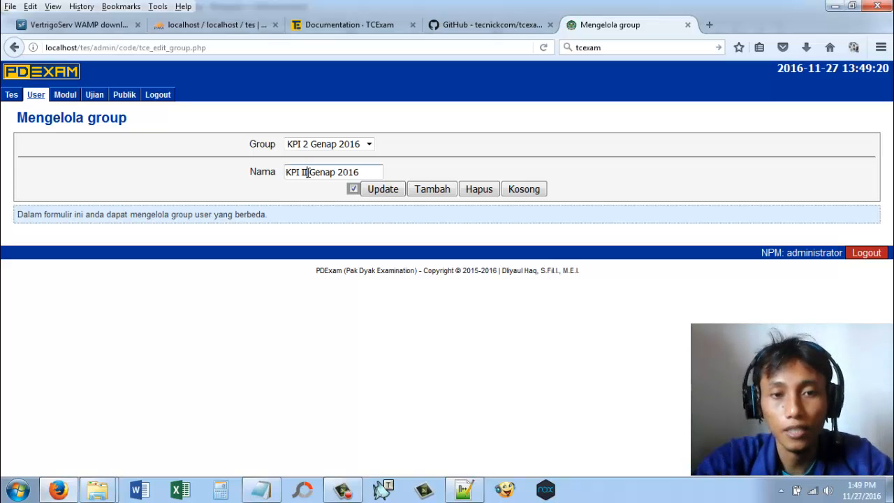
{"action": "left_click", "coordinate": [395, 185]}
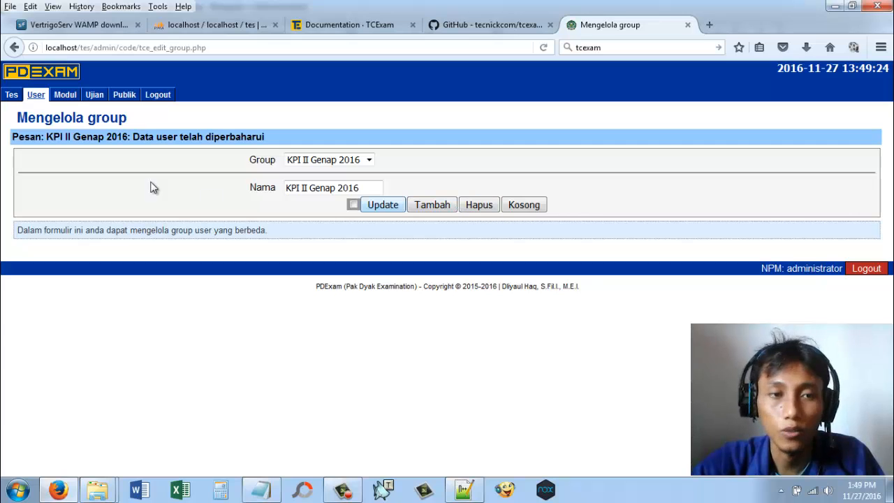
Step: Open the user management page and check the list of existing users, leaving the blank "+" entry selected
{"action": "mouse_move", "coordinate": [31, 104]}
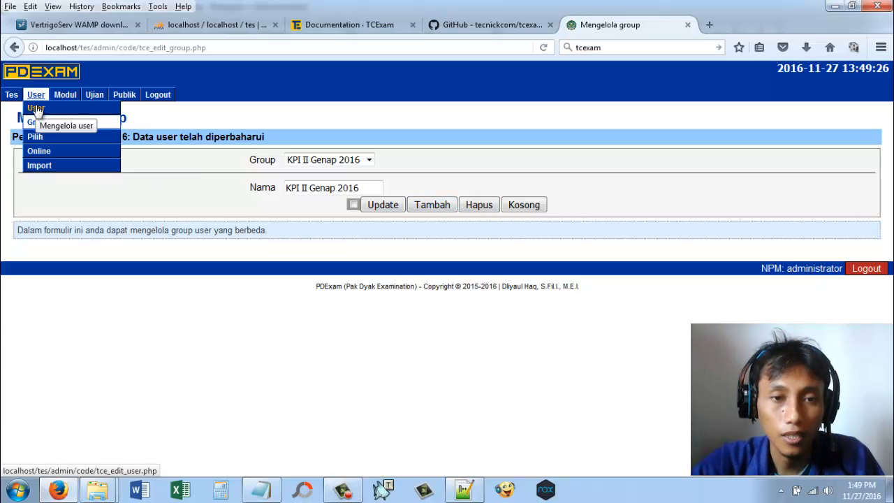
{"action": "left_click", "coordinate": [36, 109]}
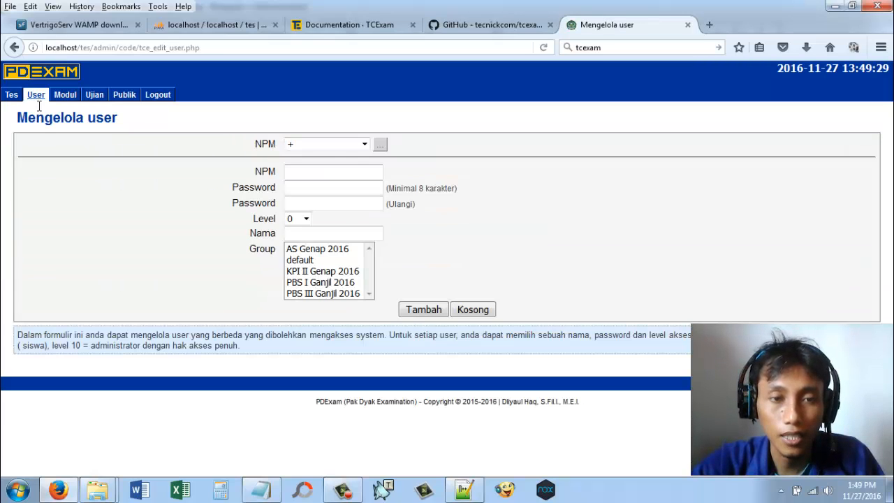
{"action": "left_click", "coordinate": [343, 145]}
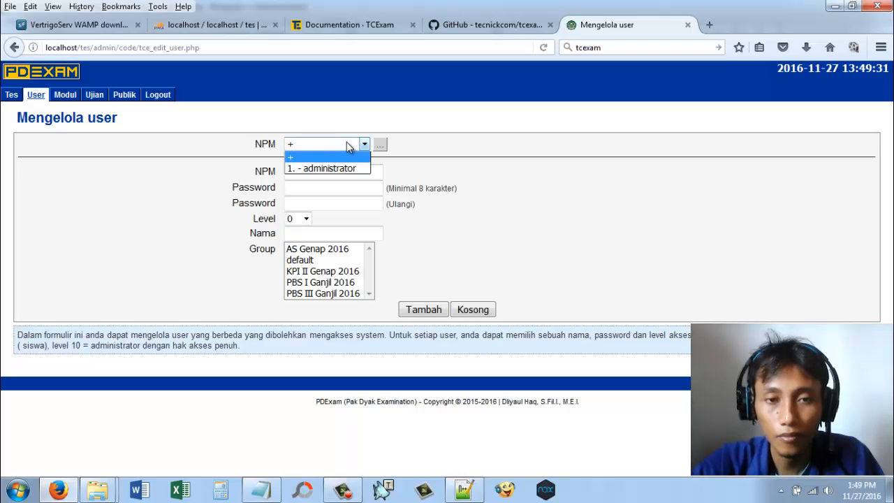
{"action": "left_click", "coordinate": [469, 155]}
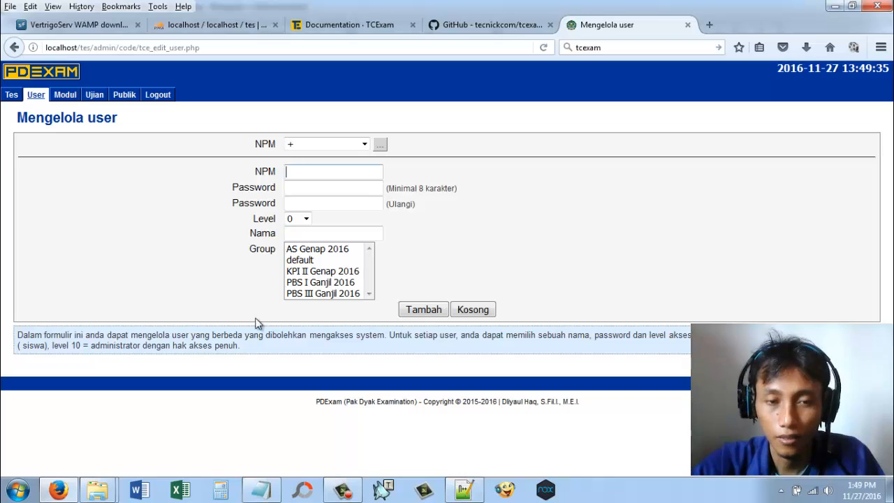
Step: Open the recent workbook form_nilai(2).xls in Excel, accepting the file format mismatch
{"action": "right_click", "coordinate": [174, 487]}
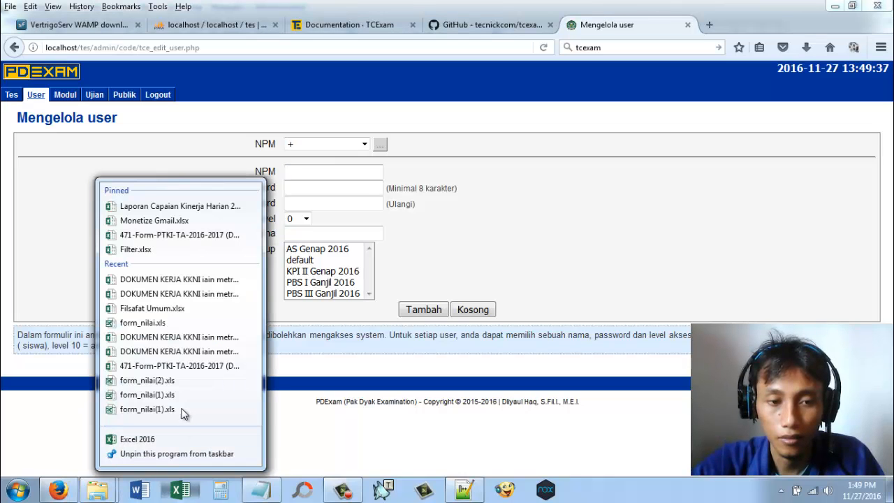
{"action": "left_click", "coordinate": [180, 380]}
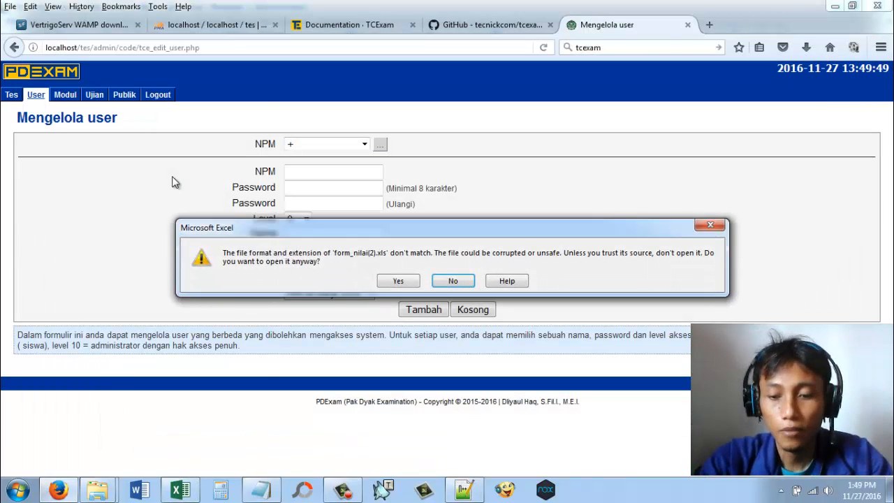
{"action": "key", "text": "super"}
{"action": "left_click", "coordinate": [399, 281]}
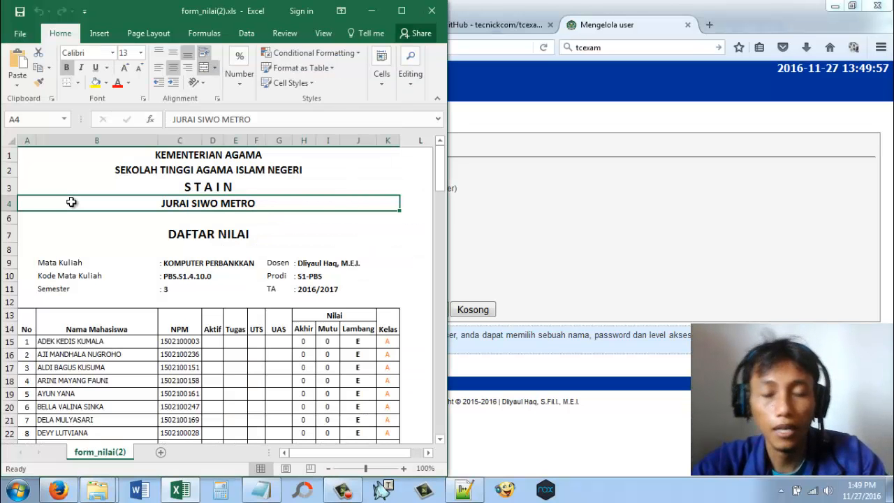
Step: Arrange the windows side by side, with the workbook on the right half and the browser on the left half
{"action": "key", "text": "super+Right"}
{"action": "key", "text": "super+Right"}
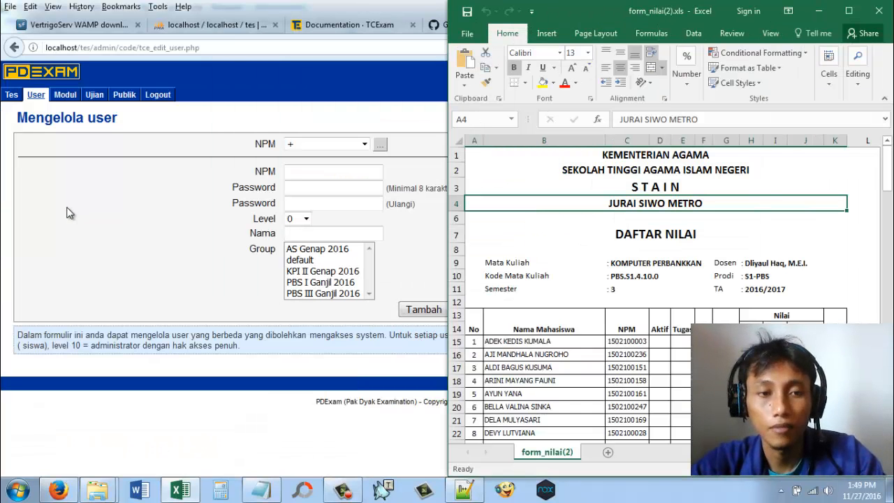
{"action": "left_click", "coordinate": [67, 209]}
{"action": "key", "text": "super+Left"}
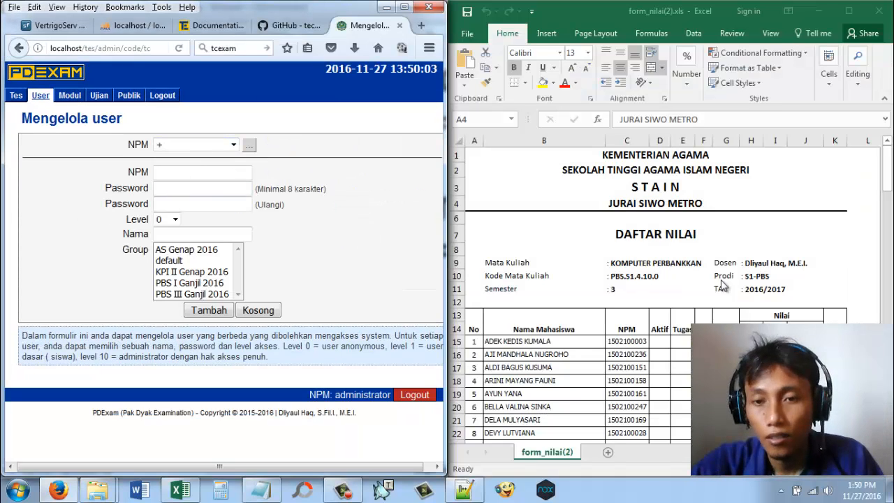
Step: Copy the first student's NPM from the workbook into the NPM field of the new user
{"action": "left_click", "coordinate": [890, 172]}
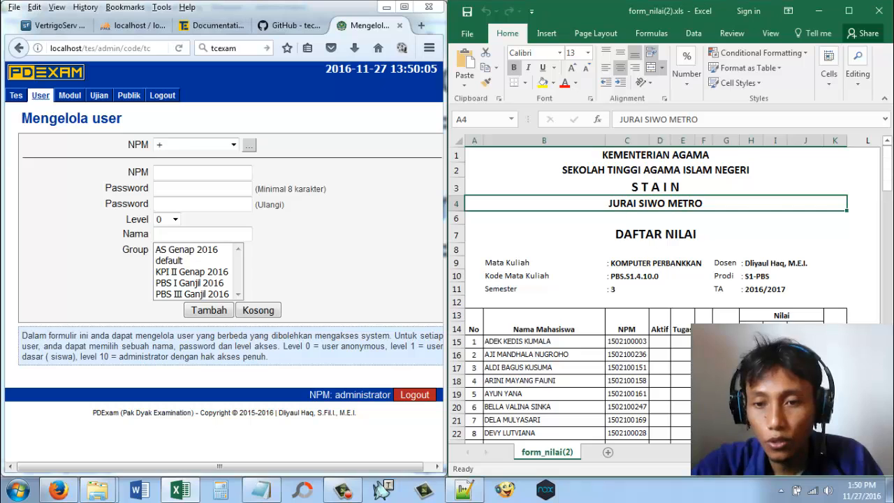
{"action": "scroll", "coordinate": [841, 258], "scroll_direction": "down", "scroll_amount": 3}
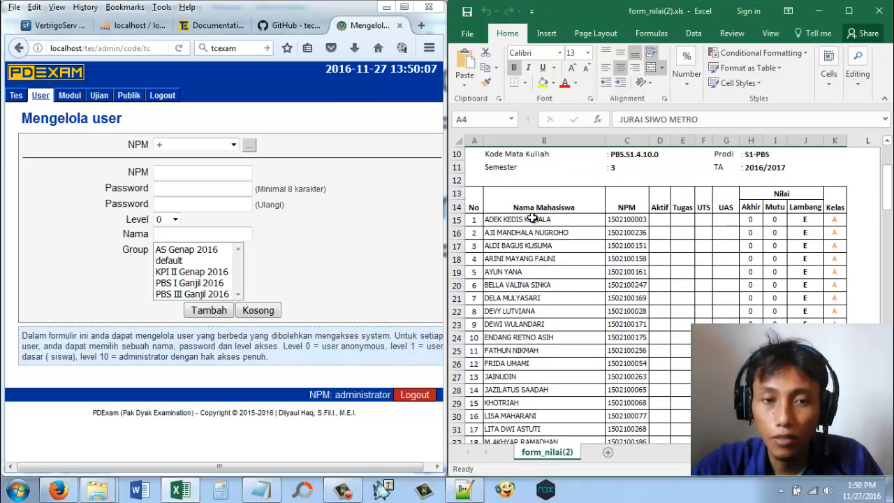
{"action": "left_click", "coordinate": [631, 219]}
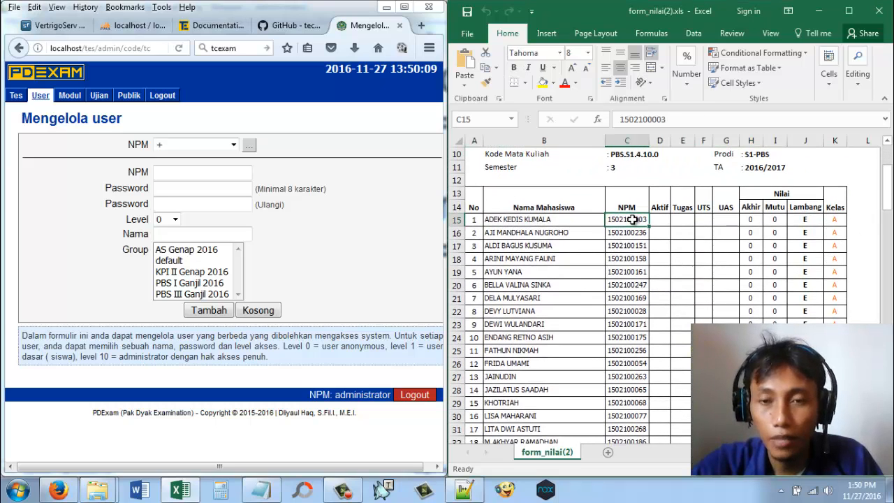
{"action": "right_click", "coordinate": [631, 220]}
{"action": "left_click", "coordinate": [653, 223]}
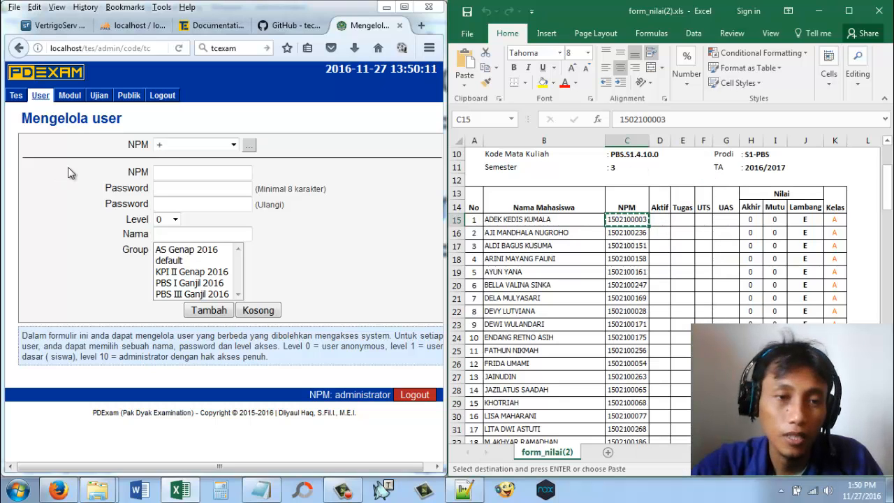
{"action": "right_click", "coordinate": [191, 167]}
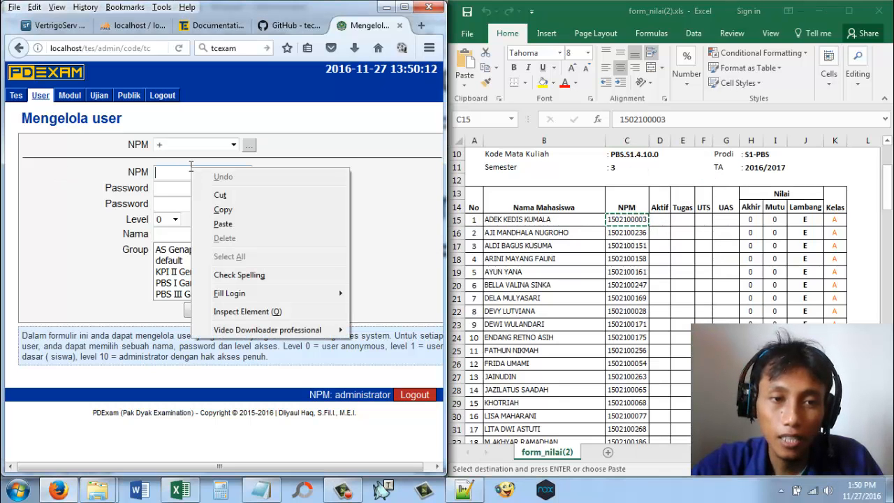
{"action": "left_click", "coordinate": [217, 218]}
Step: Paste the copied student number as the new user's password and repeat it in the confirmation field
{"action": "left_click", "coordinate": [204, 188]}
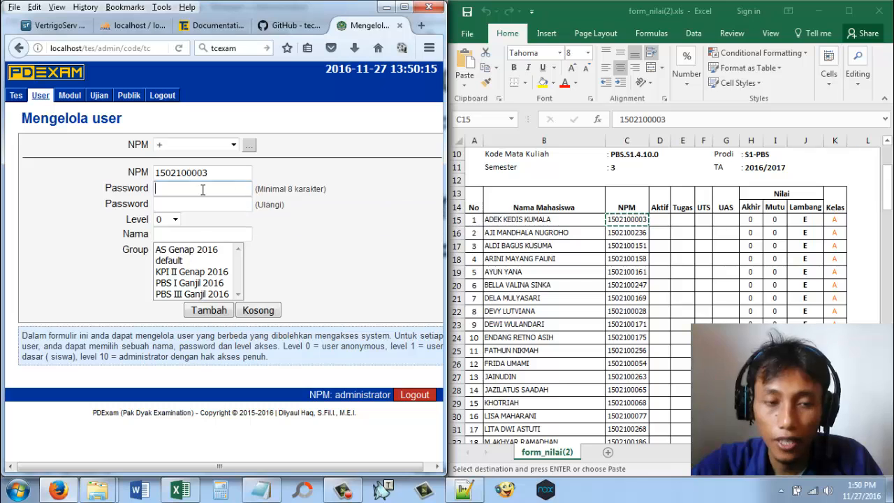
{"action": "right_click", "coordinate": [202, 189]}
{"action": "left_click", "coordinate": [231, 246]}
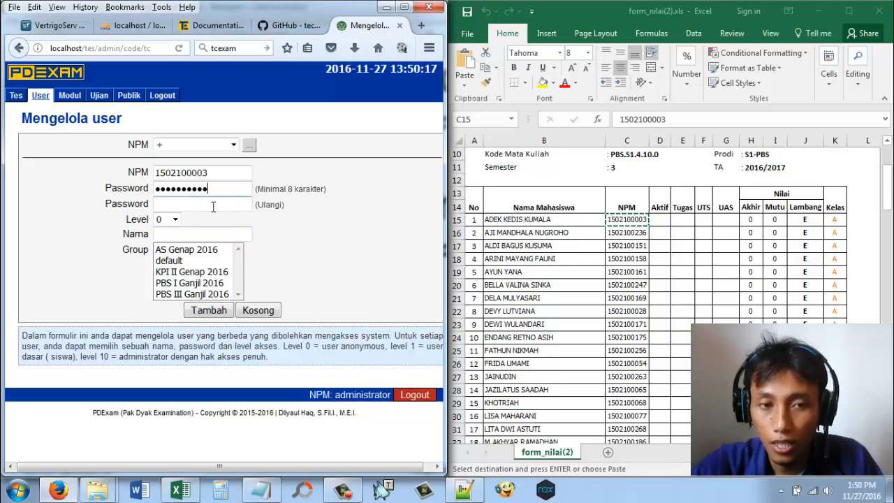
{"action": "right_click", "coordinate": [213, 204]}
{"action": "left_click", "coordinate": [243, 264]}
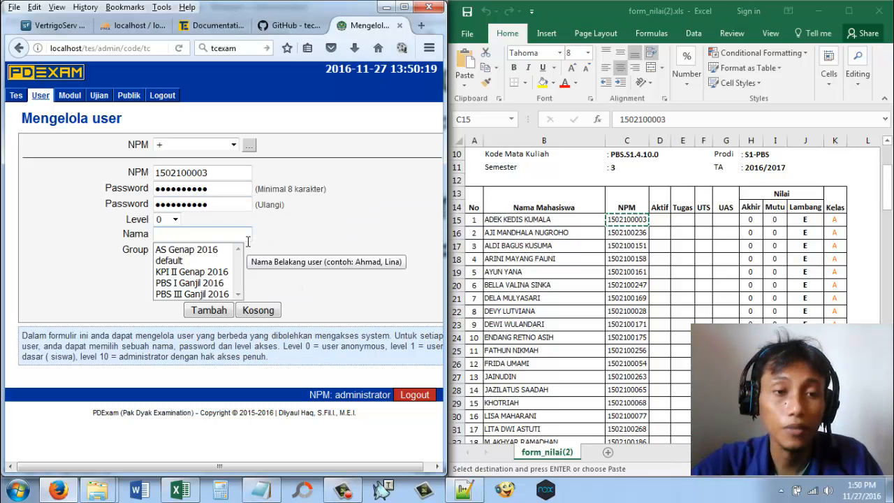
Step: Review the descriptions of user levels 10 and 1, and set the new user's level to 1
{"action": "left_click", "coordinate": [176, 220]}
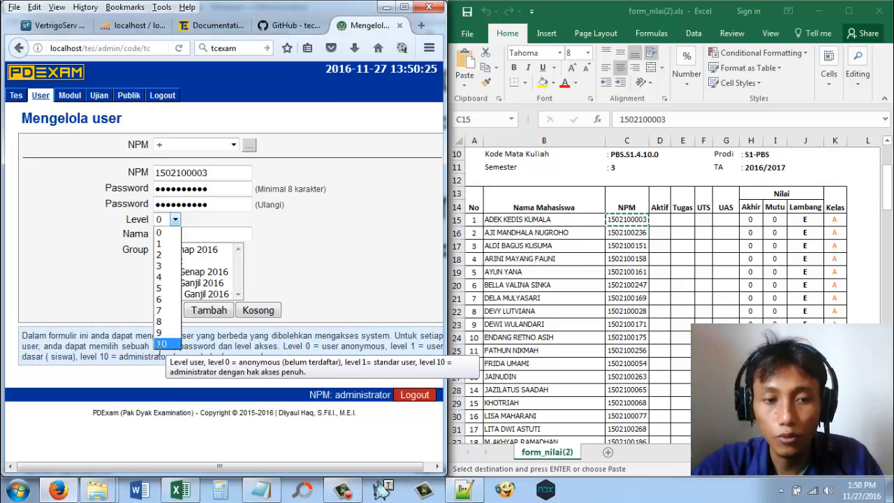
{"action": "left_click", "coordinate": [101, 357]}
{"action": "left_click_drag", "start_coordinate": [101, 357], "coordinate": [268, 359]}
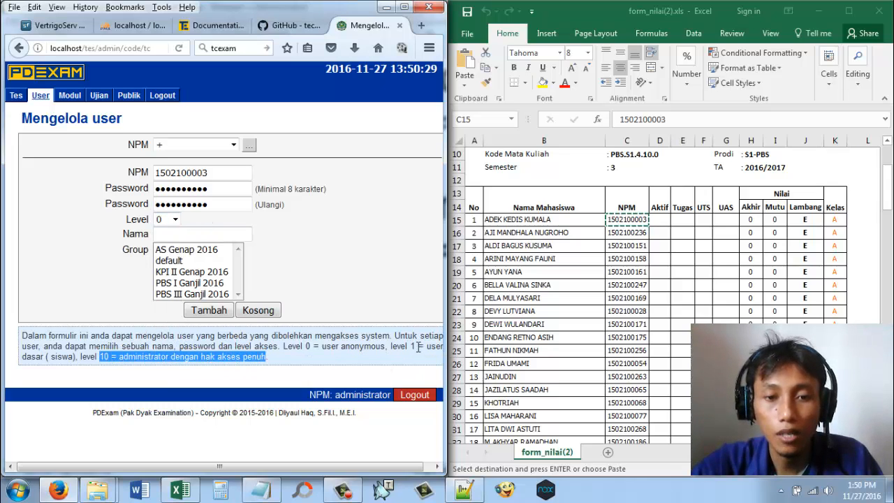
{"action": "left_click_drag", "start_coordinate": [392, 347], "coordinate": [79, 362]}
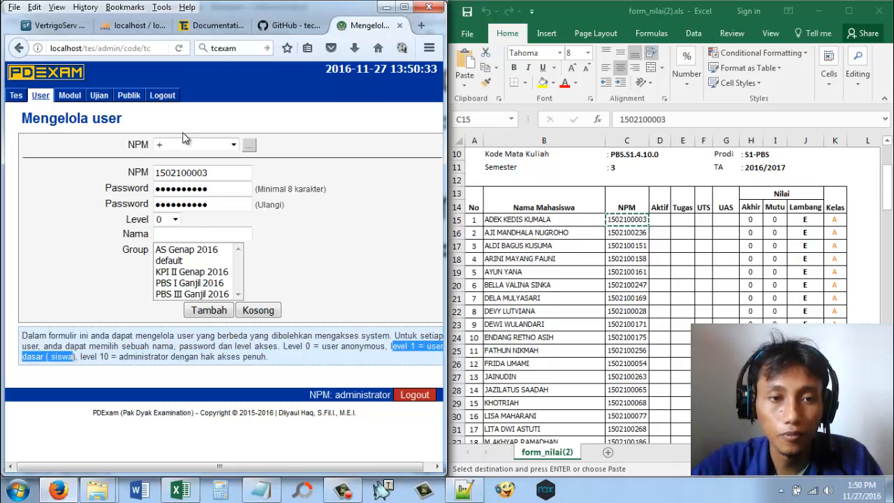
{"action": "left_click", "coordinate": [175, 222]}
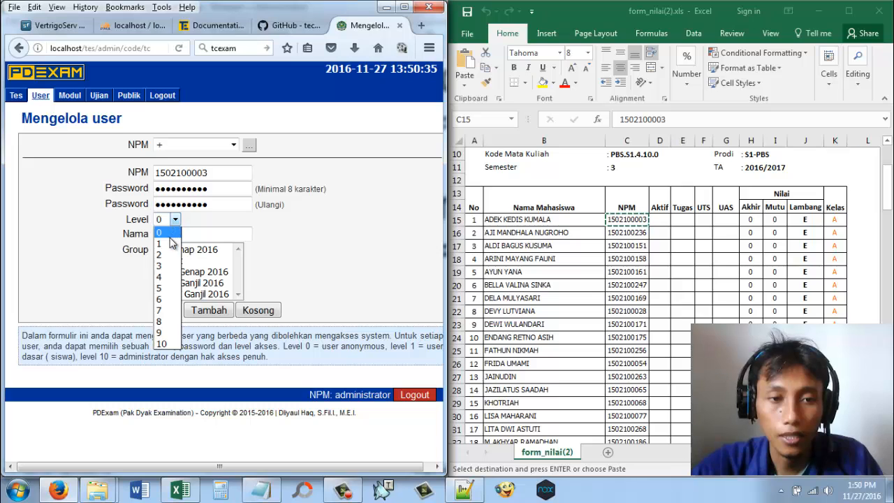
{"action": "left_click", "coordinate": [166, 243]}
Step: Copy the first student's full name from the workbook into the new user's Nama field
{"action": "left_click", "coordinate": [526, 222]}
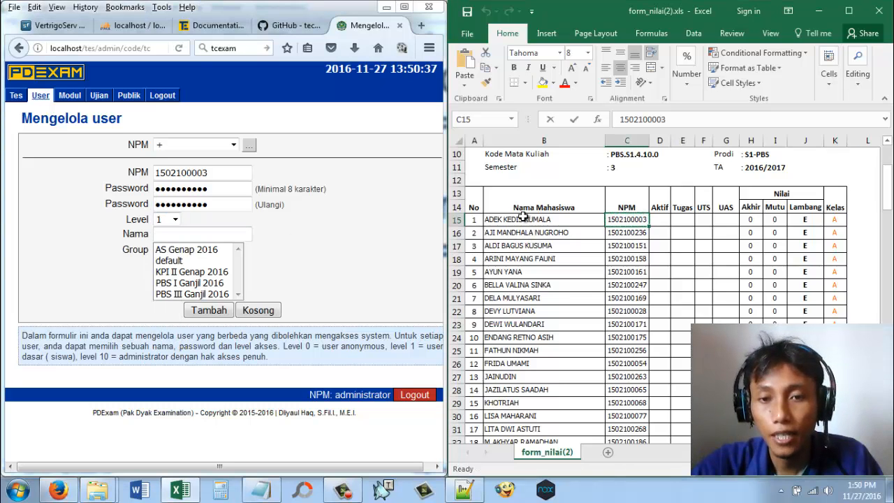
{"action": "right_click", "coordinate": [534, 223]}
{"action": "left_click", "coordinate": [566, 221]}
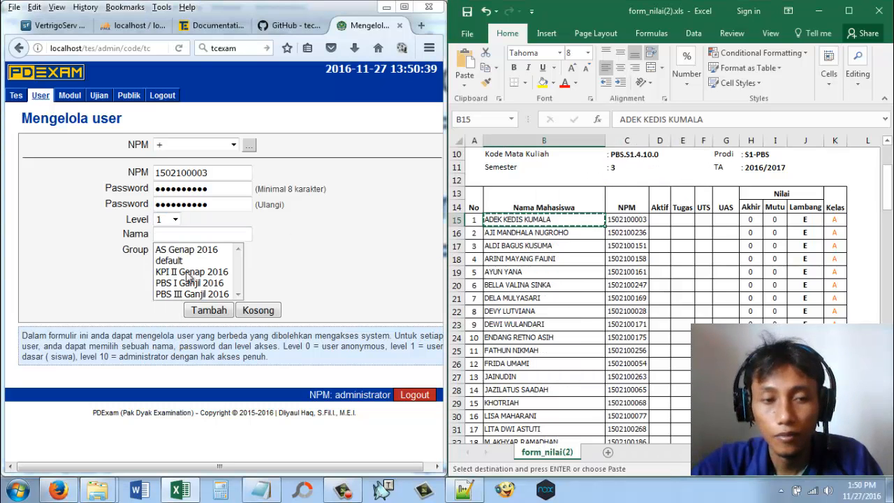
{"action": "right_click", "coordinate": [180, 235]}
{"action": "left_click", "coordinate": [225, 288]}
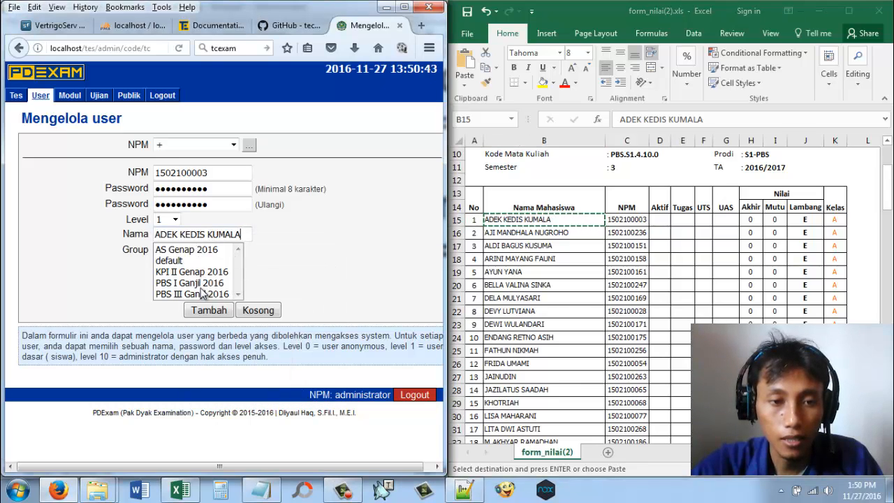
Step: Assign the new user to the group KPI II Genap 2016, add the user and dismiss the offer to remember the login
{"action": "left_click", "coordinate": [200, 273]}
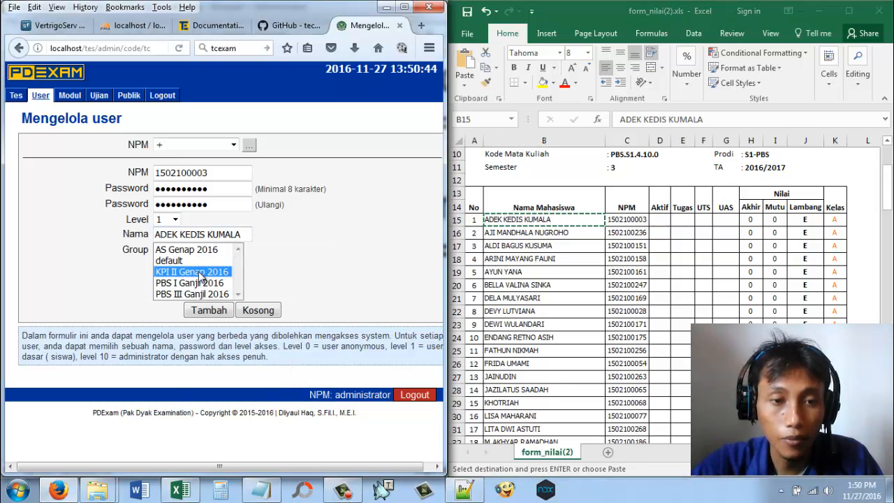
{"action": "left_click", "coordinate": [204, 309]}
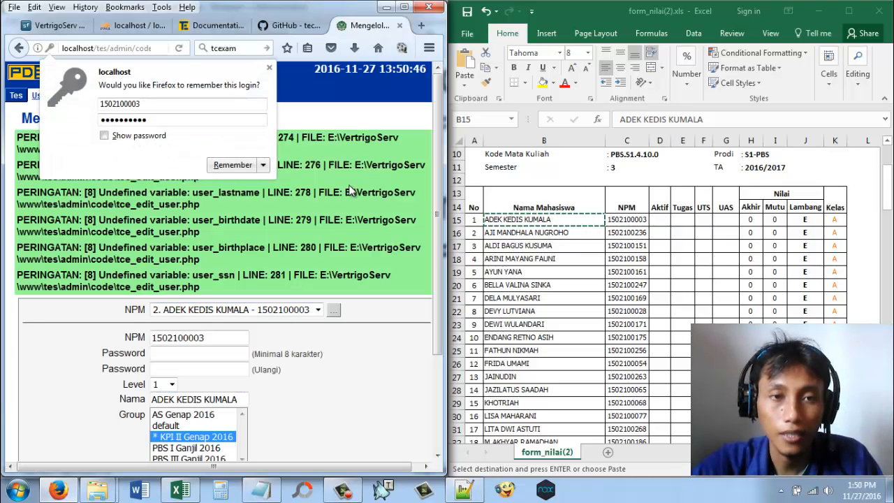
{"action": "left_click", "coordinate": [269, 69]}
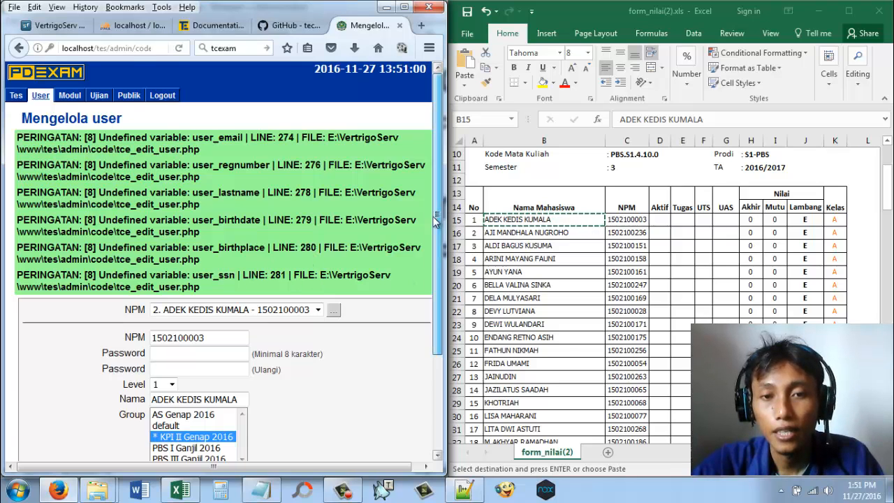
Step: Look over the added user's record and reload the user management page for a blank form
{"action": "left_click_drag", "start_coordinate": [435, 221], "coordinate": [426, 309]}
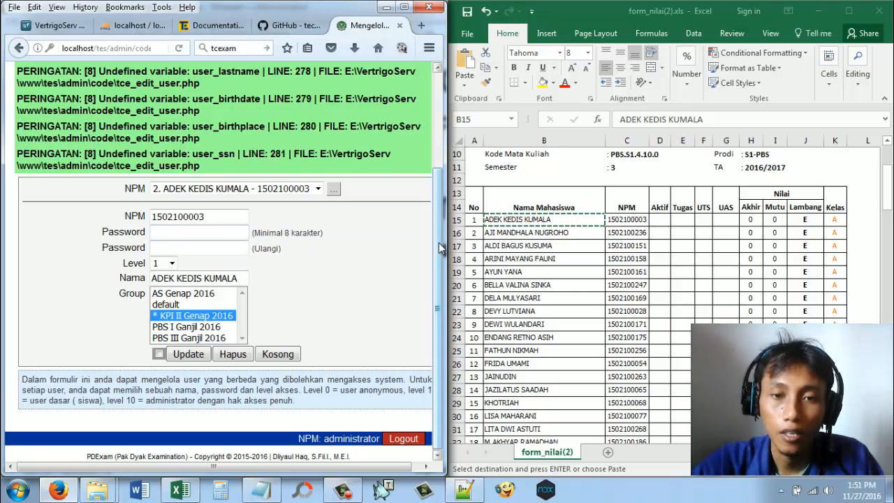
{"action": "scroll", "coordinate": [440, 188], "scroll_direction": "up", "scroll_amount": 1}
{"action": "scroll", "coordinate": [440, 187], "scroll_direction": "up", "scroll_amount": 2}
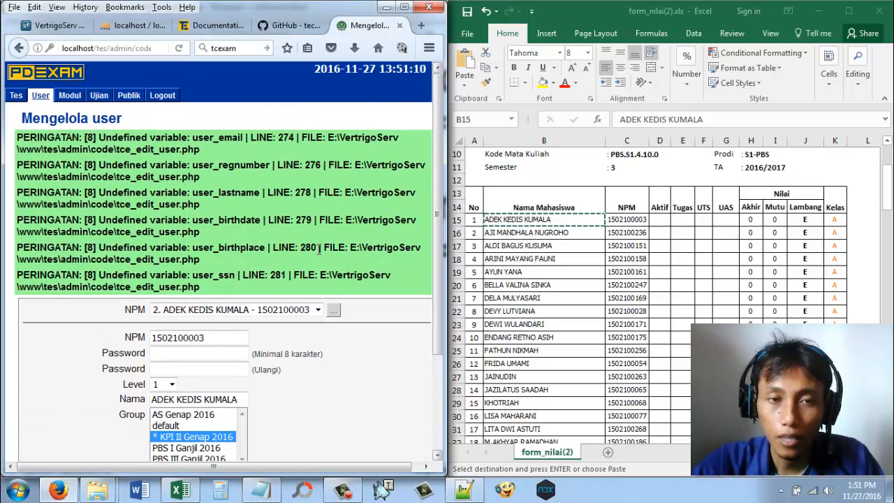
{"action": "left_click", "coordinate": [134, 48]}
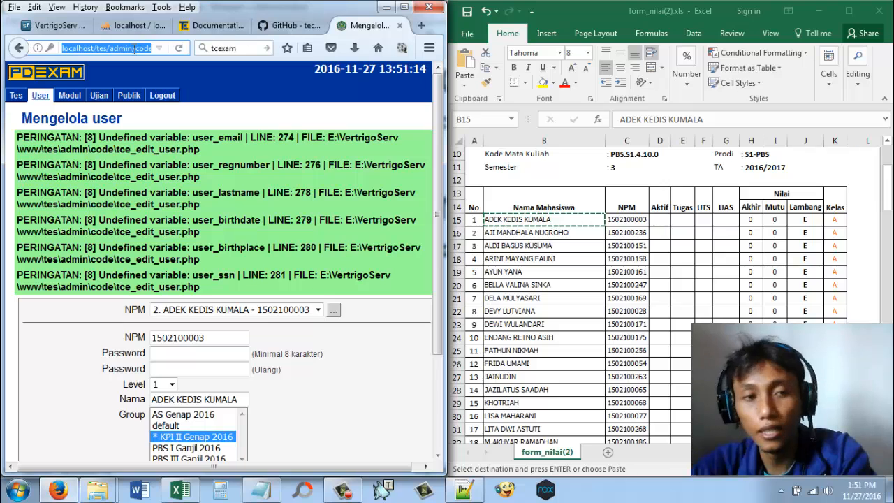
{"action": "key", "text": "Return"}
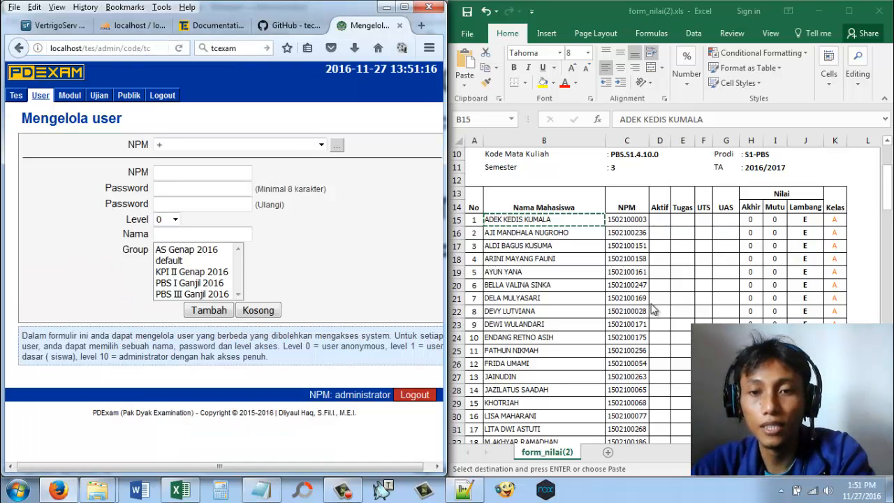
Step: Copy the second student's NPM from the workbook into the new user's NPM field and both password fields
{"action": "right_click", "coordinate": [632, 234]}
{"action": "left_click", "coordinate": [660, 221]}
{"action": "right_click", "coordinate": [201, 175]}
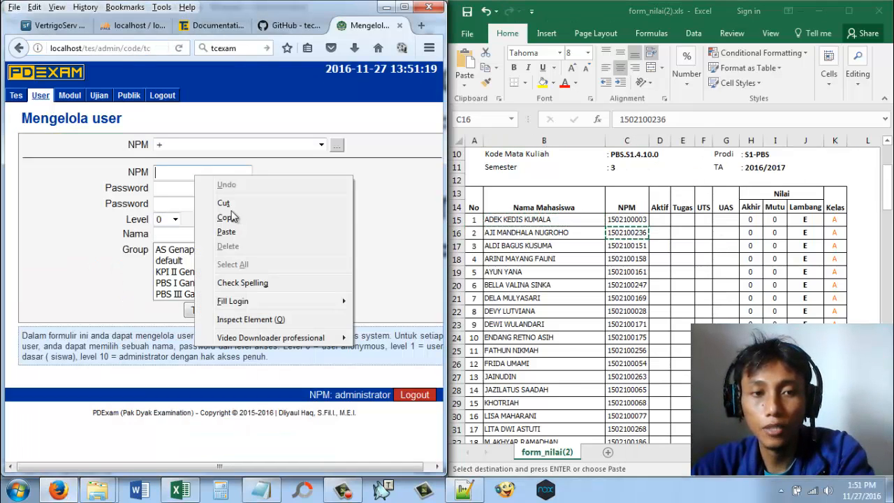
{"action": "left_click", "coordinate": [224, 232]}
{"action": "right_click", "coordinate": [227, 194]}
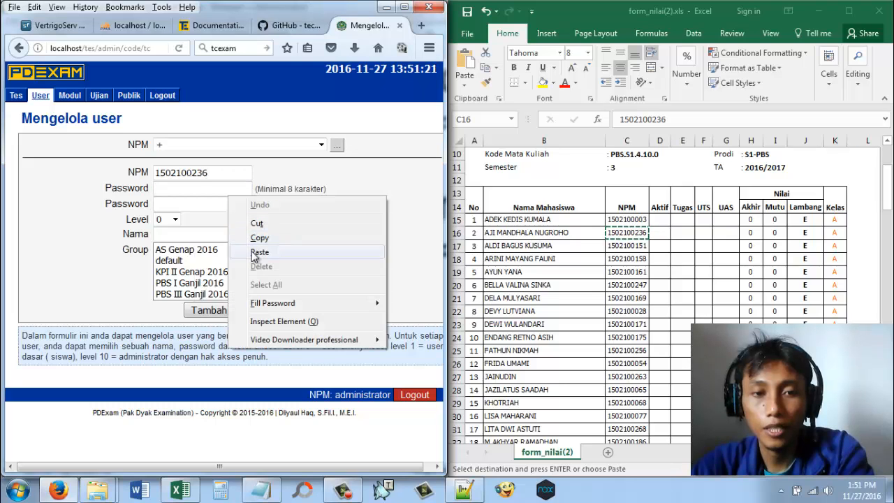
{"action": "left_click", "coordinate": [257, 248]}
{"action": "right_click", "coordinate": [232, 203]}
{"action": "left_click", "coordinate": [264, 256]}
Step: Set the second student's user level to 1 and select the group KPI II Genap 2016
{"action": "left_click", "coordinate": [167, 220]}
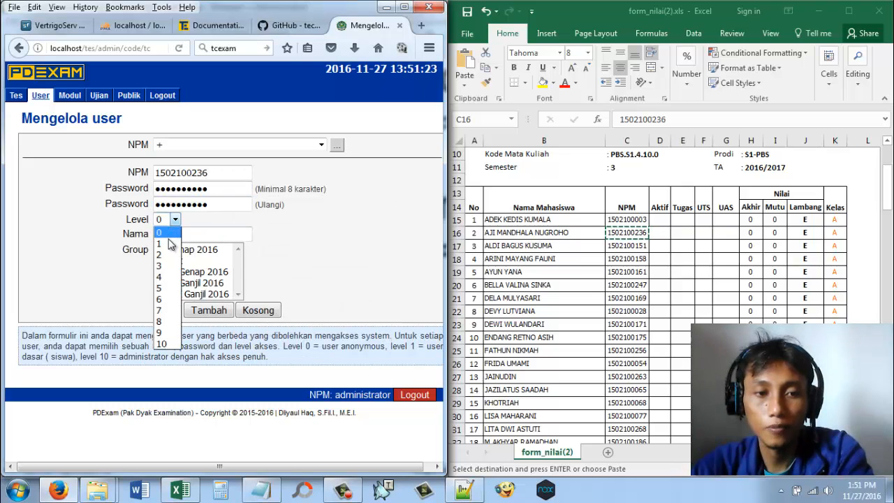
{"action": "left_click", "coordinate": [171, 242]}
{"action": "left_click", "coordinate": [191, 273]}
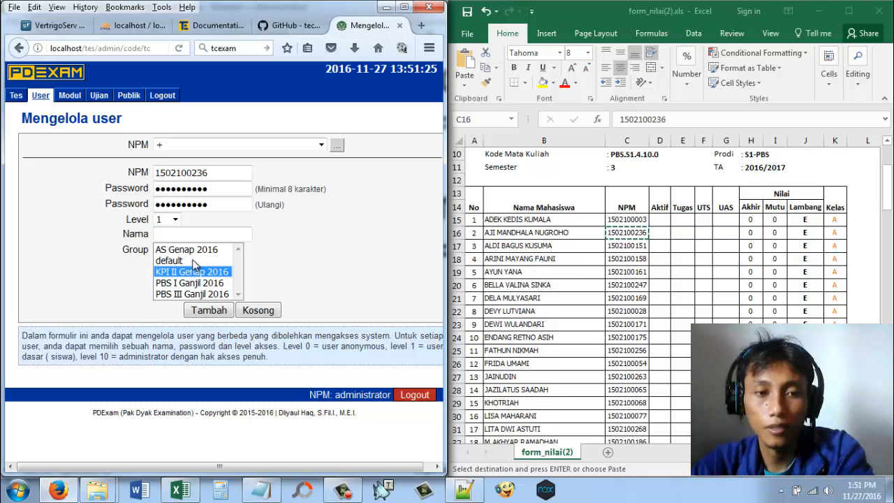
Step: Copy the second student's full name from the workbook into the new user's Nama field
{"action": "left_click", "coordinate": [564, 235]}
{"action": "right_click", "coordinate": [565, 235]}
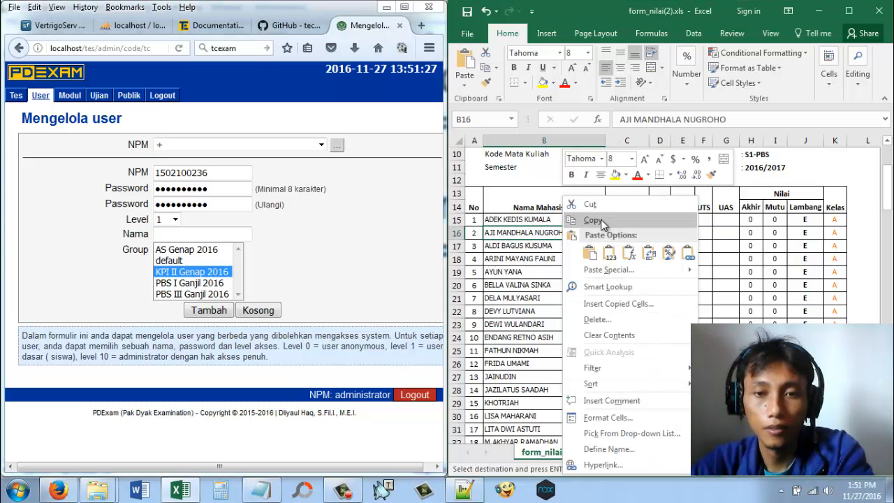
{"action": "left_click", "coordinate": [593, 221]}
{"action": "right_click", "coordinate": [236, 233]}
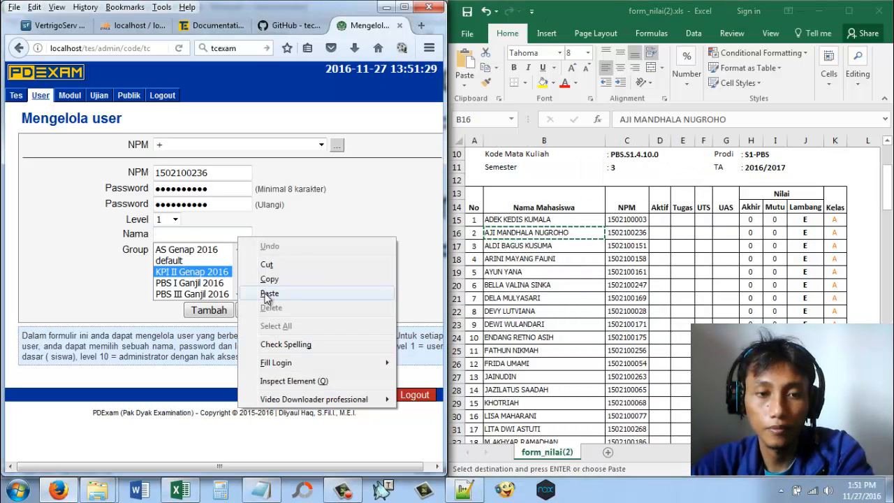
{"action": "left_click", "coordinate": [270, 291]}
Step: Add the second student as a user and reload the user management page for a blank form
{"action": "left_click", "coordinate": [209, 310]}
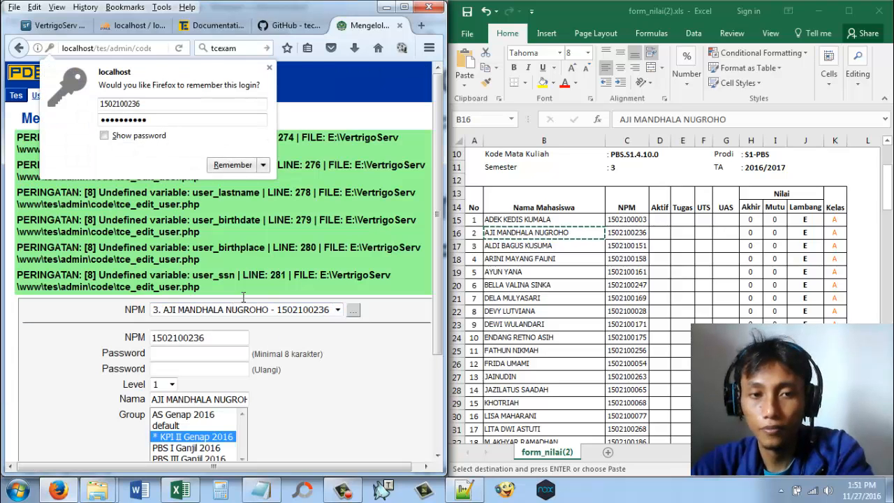
{"action": "left_click", "coordinate": [160, 51]}
{"action": "key", "text": "Return"}
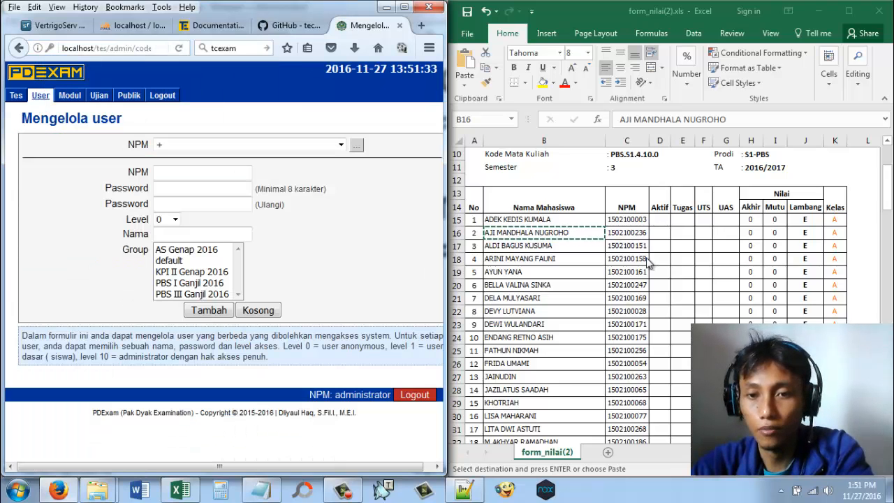
Step: Copy the third student's NPM from the workbook into the new user's NPM field and both password fields
{"action": "right_click", "coordinate": [632, 246]}
{"action": "left_click", "coordinate": [664, 219]}
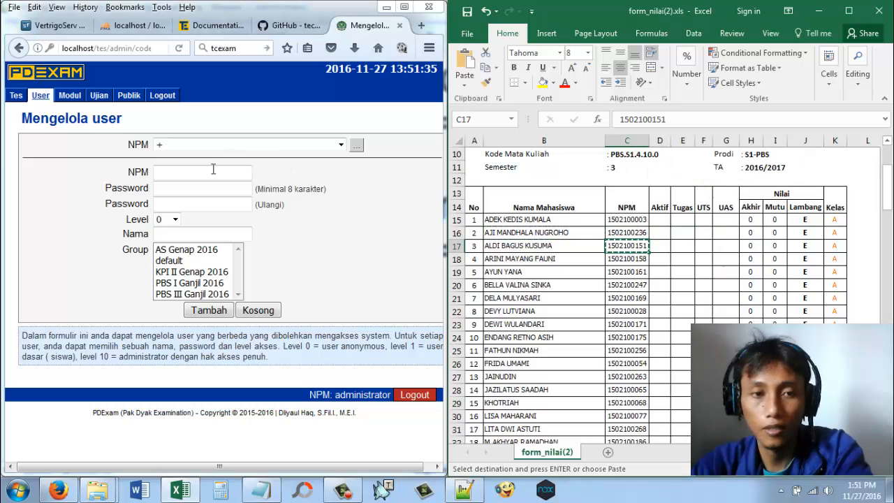
{"action": "right_click", "coordinate": [214, 172]}
{"action": "left_click", "coordinate": [245, 229]}
{"action": "right_click", "coordinate": [206, 188]}
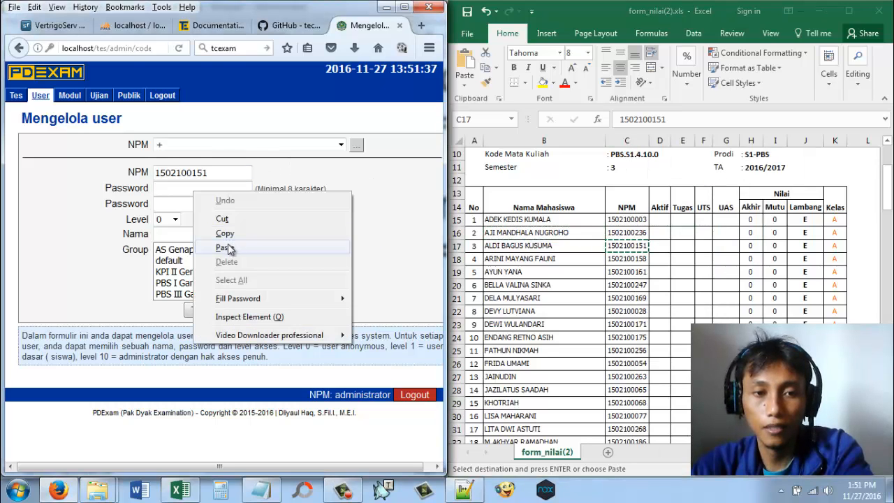
{"action": "left_click", "coordinate": [231, 246]}
{"action": "right_click", "coordinate": [220, 202]}
{"action": "left_click", "coordinate": [241, 260]}
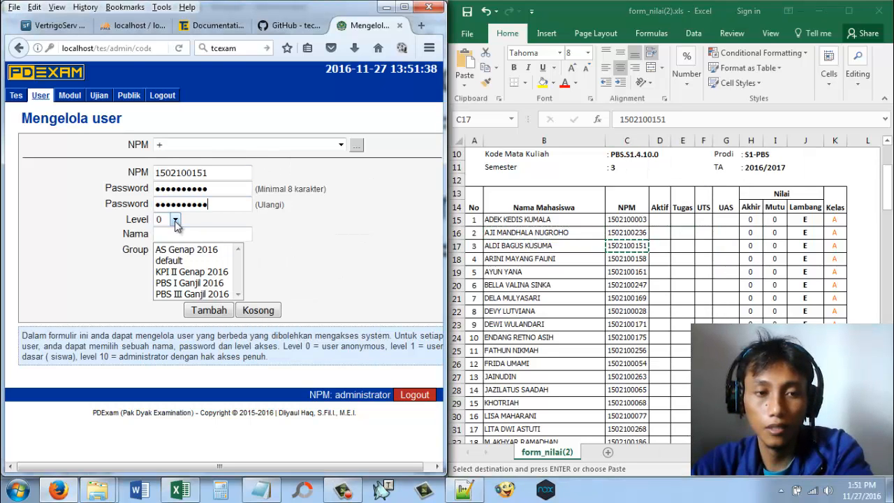
Step: Set the third student's level to 1 and copy the student's full name from the workbook into the Nama field
{"action": "left_click", "coordinate": [176, 220]}
{"action": "left_click", "coordinate": [170, 245]}
{"action": "right_click", "coordinate": [534, 246]}
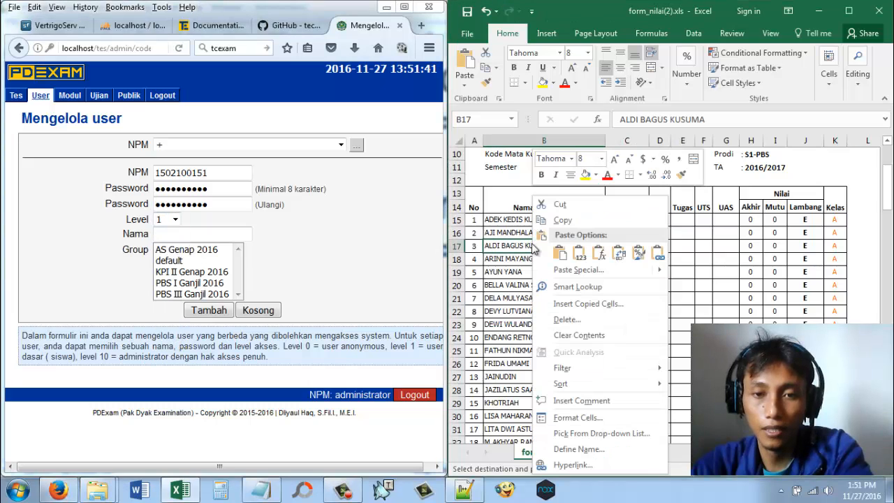
{"action": "left_click", "coordinate": [566, 220]}
{"action": "right_click", "coordinate": [220, 234]}
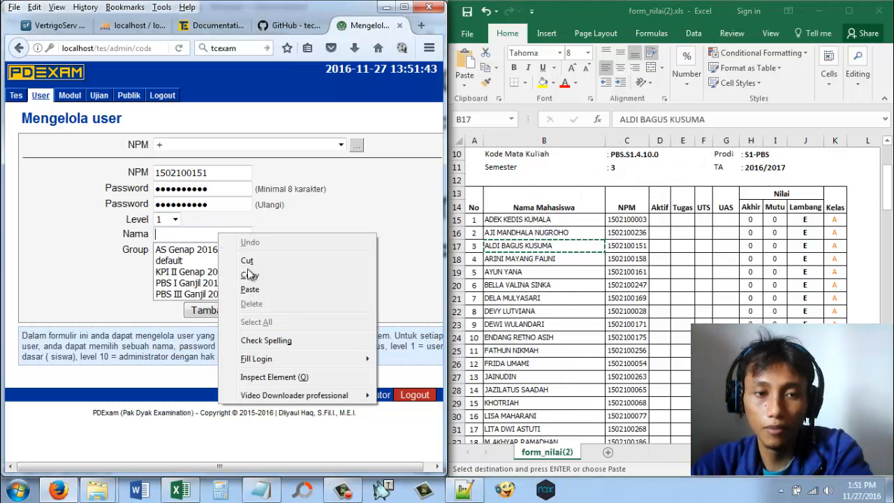
{"action": "left_click", "coordinate": [250, 290]}
Step: Add the third student as a user in the group KPI II Genap 2016 and reload the page for a blank form
{"action": "left_click", "coordinate": [190, 283]}
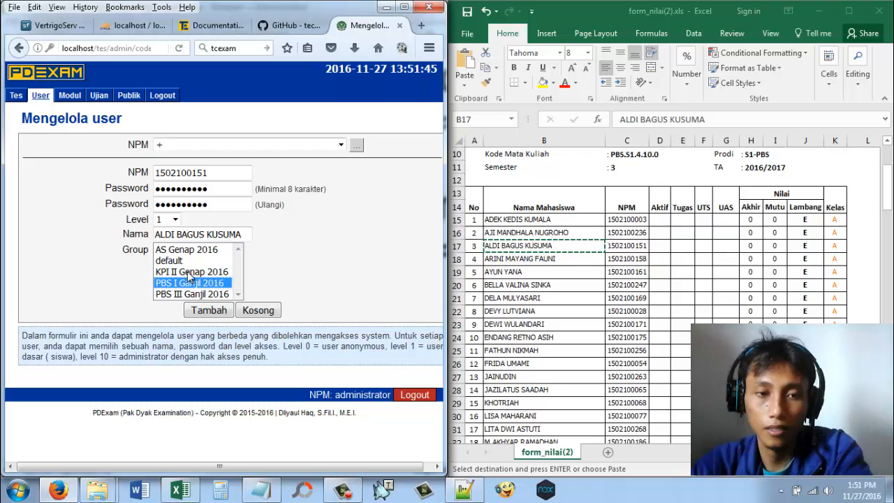
{"action": "left_click", "coordinate": [190, 271]}
{"action": "left_click", "coordinate": [212, 315]}
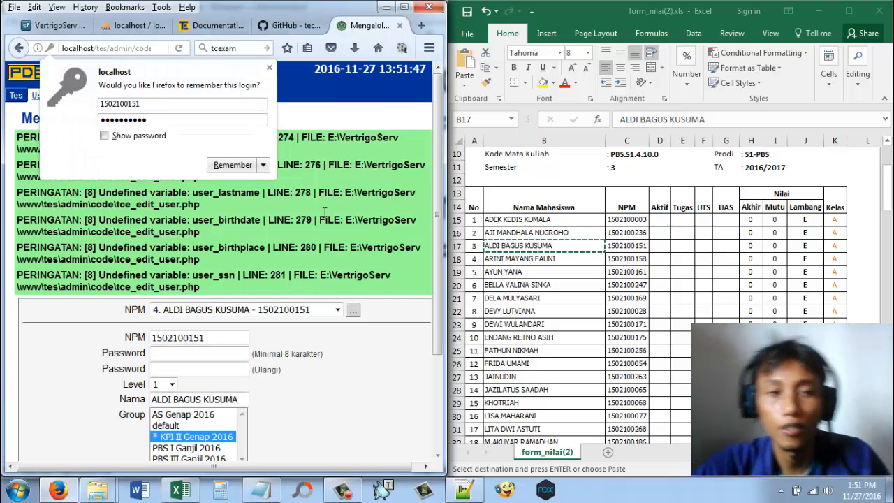
{"action": "left_click", "coordinate": [82, 49]}
{"action": "key", "text": "Return"}
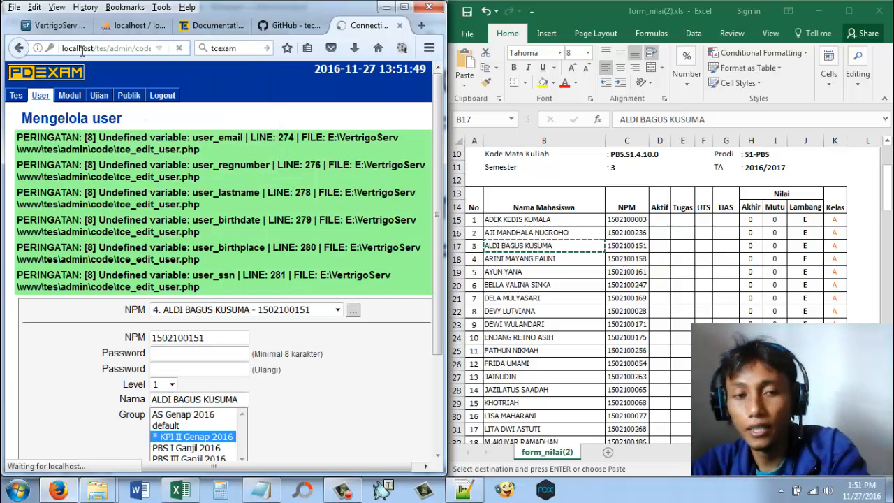
Step: Maximize the browser window and check the list of registered users on the user management page
{"action": "left_click", "coordinate": [404, 8]}
{"action": "left_click", "coordinate": [419, 145]}
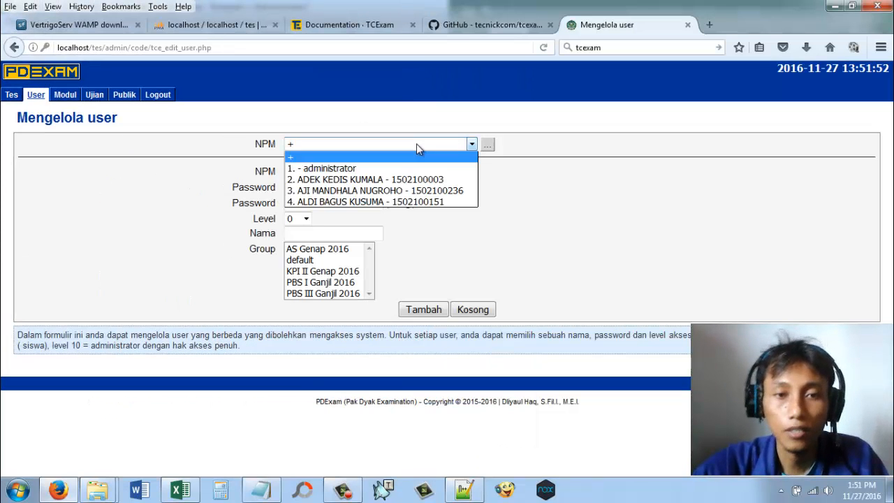
{"action": "left_click", "coordinate": [707, 271]}
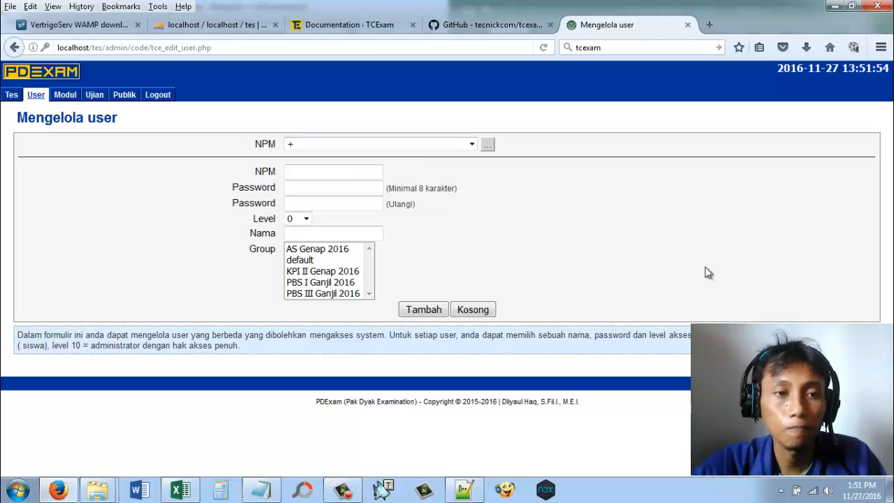
Step: Open the module management page of the exam admin area
{"action": "mouse_move", "coordinate": [65, 96]}
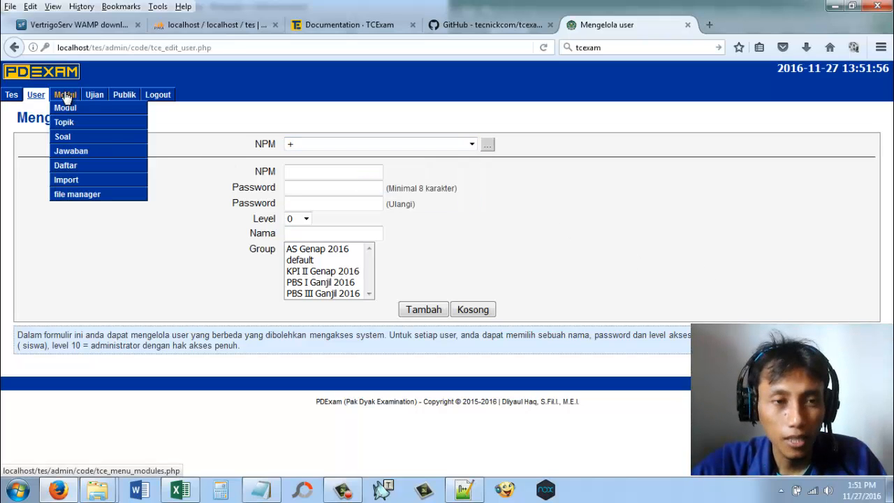
{"action": "left_click", "coordinate": [66, 109]}
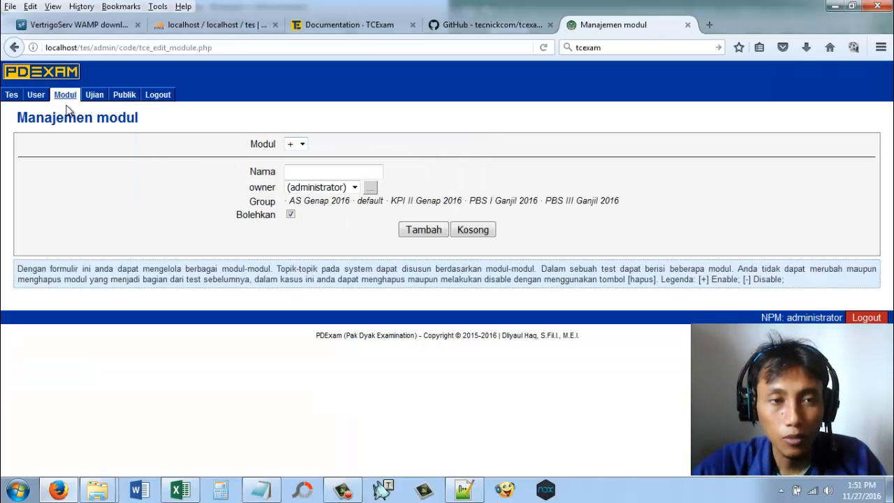
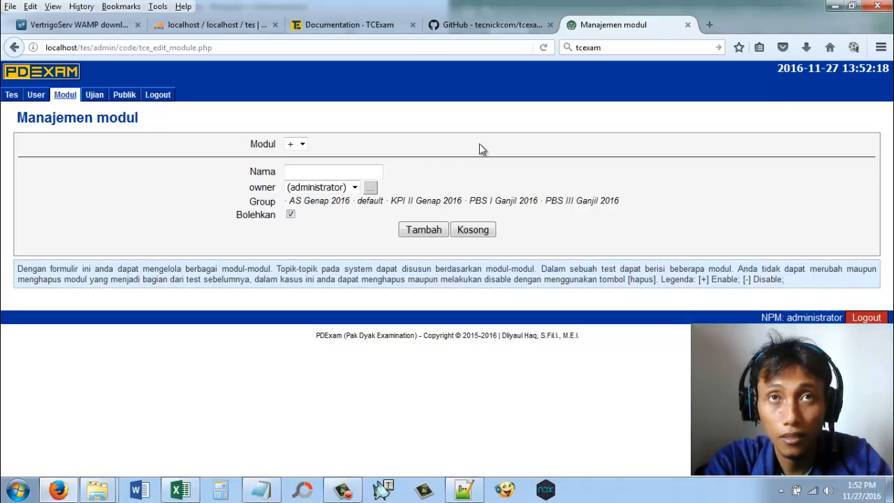
Step: Add a module named Periklanan and start a new topic for it on the topic management page
{"action": "type", "text": "Periklanan"}
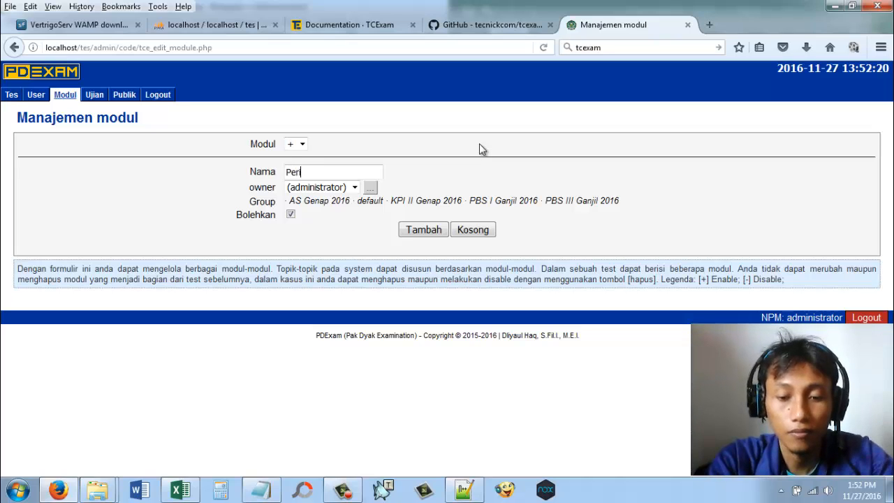
{"action": "left_click", "coordinate": [426, 229]}
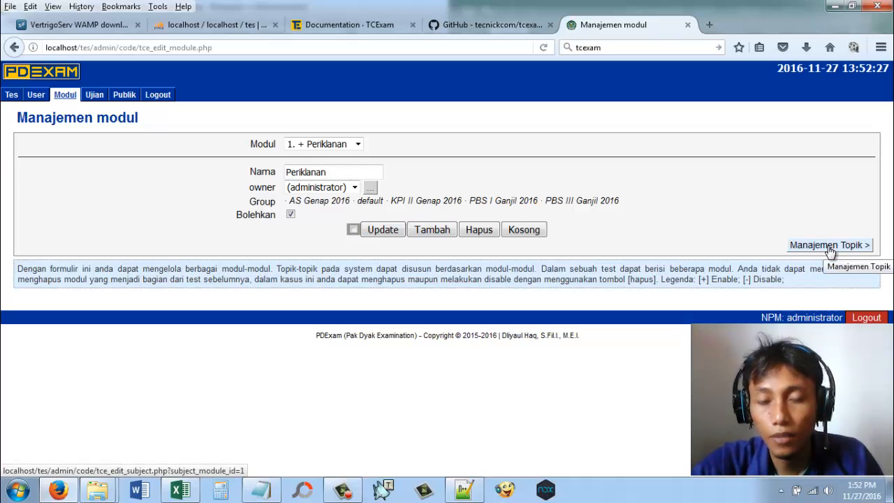
{"action": "mouse_move", "coordinate": [65, 95]}
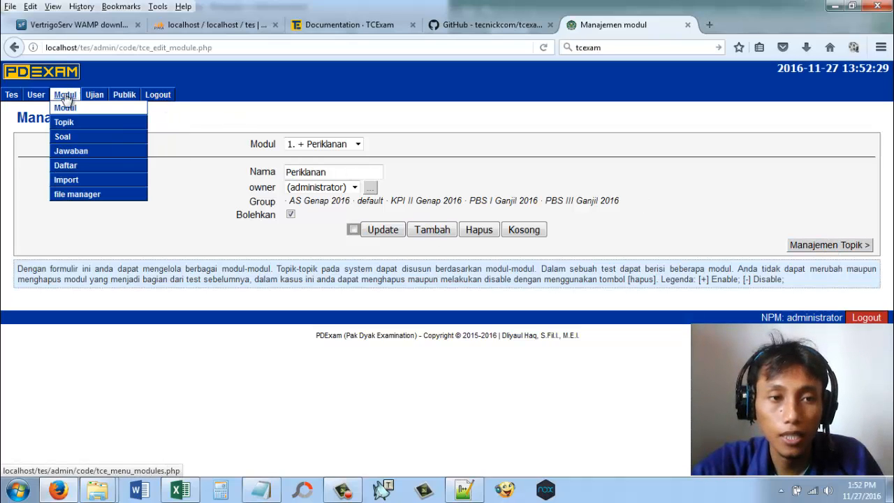
{"action": "left_click", "coordinate": [798, 249]}
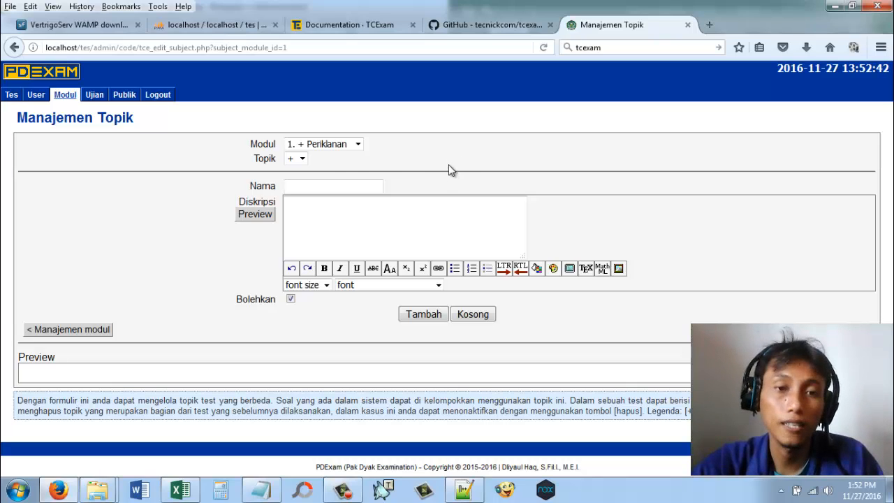
{"action": "left_click", "coordinate": [320, 185]}
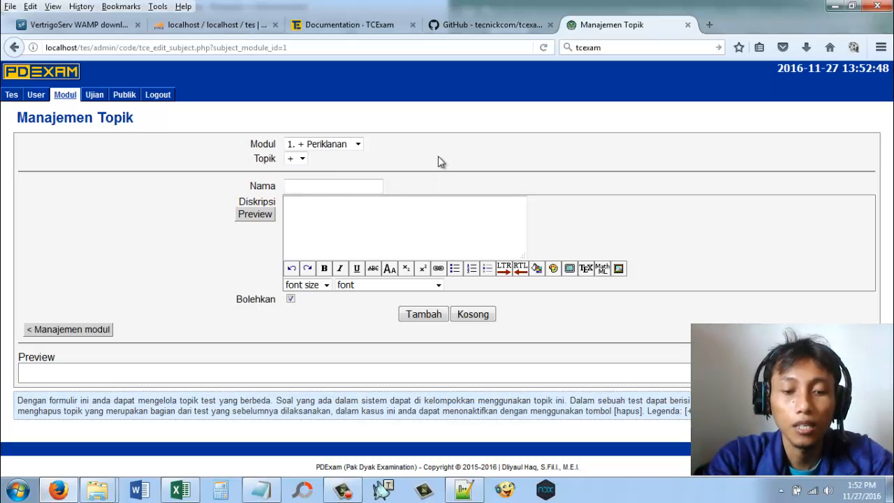
{"action": "type", "text": "Penda"}
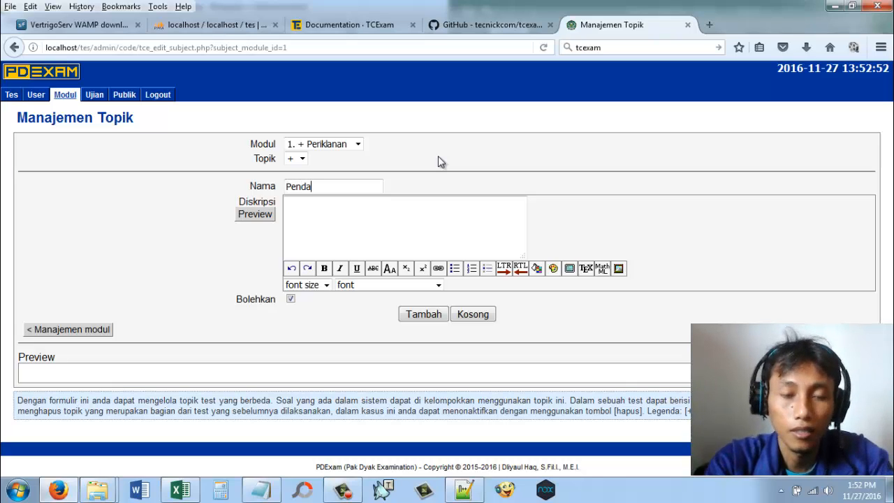
{"action": "key", "text": "BackSpace"}
{"action": "key", "text": "BackSpace"}
{"action": "key", "text": "BackSpace"}
{"action": "key", "text": "BackSpace"}
{"action": "key", "text": "BackSpace"}
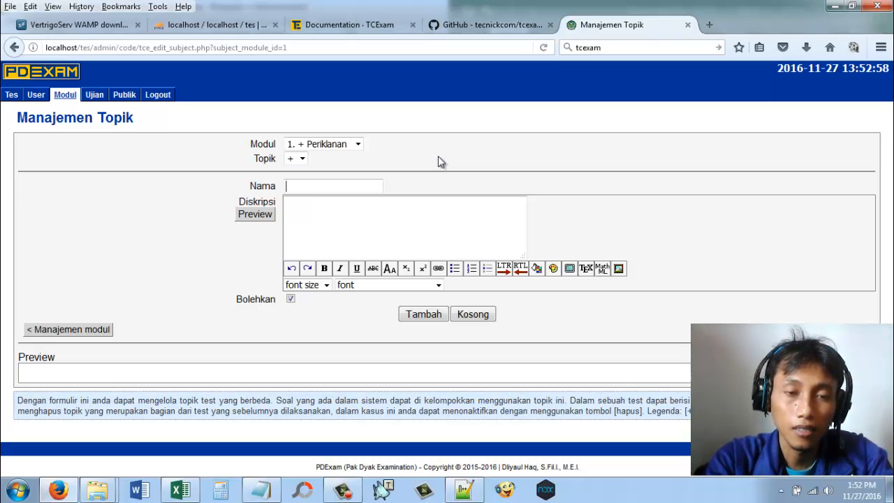
Step: Enter Periklanan Online as the name of the new topic in the Periklanan module
{"action": "type", "text": "P"}
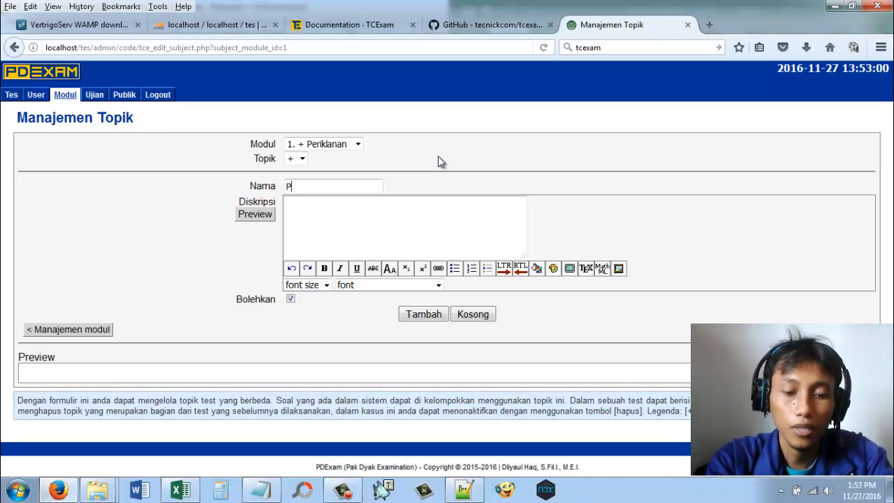
{"action": "type", "text": "eriklanan "}
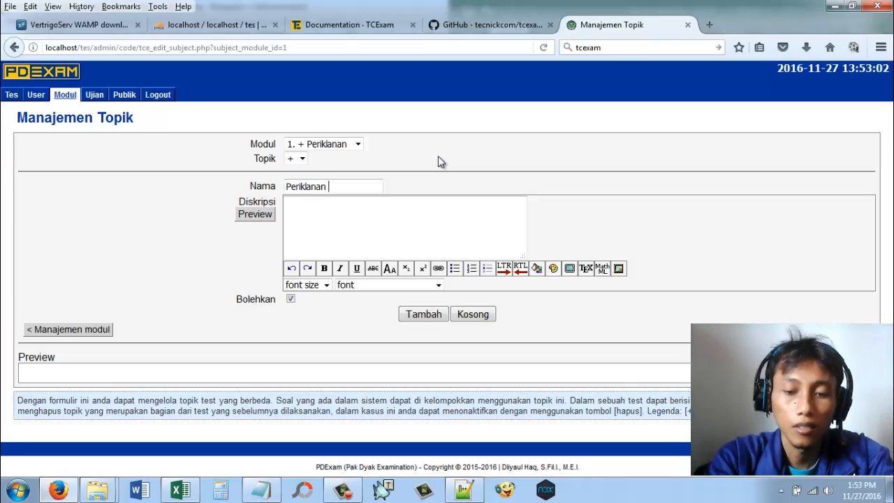
{"action": "type", "text": "Online"}
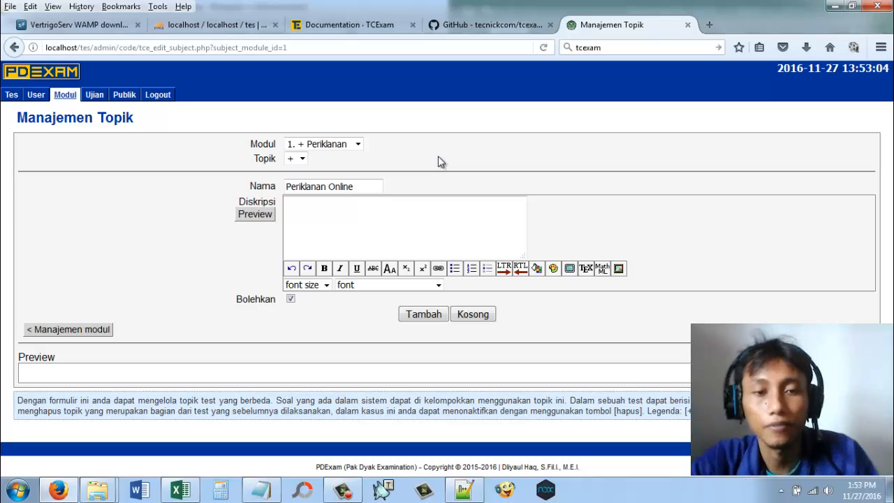
{"action": "left_click", "coordinate": [291, 299]}
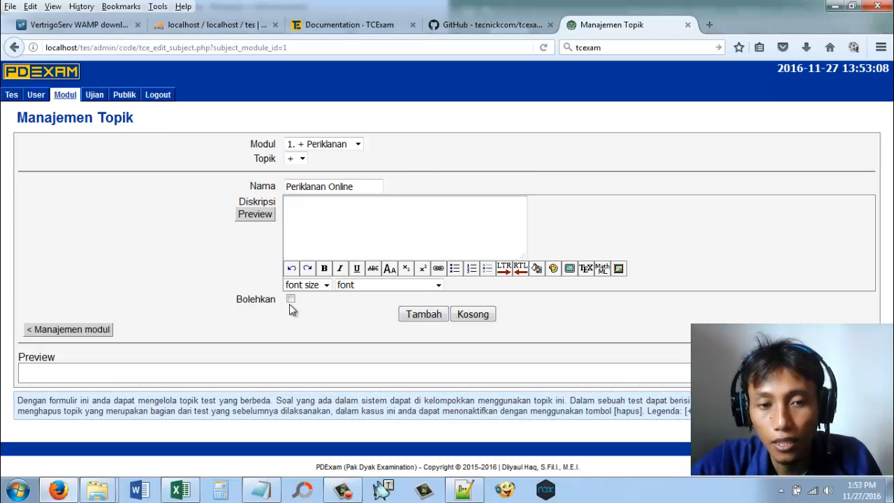
{"action": "left_click", "coordinate": [291, 299]}
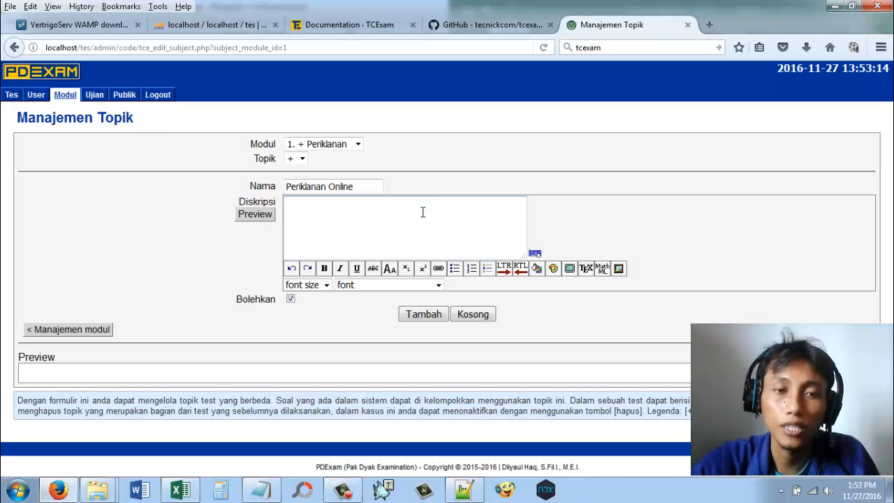
{"action": "left_click", "coordinate": [290, 299]}
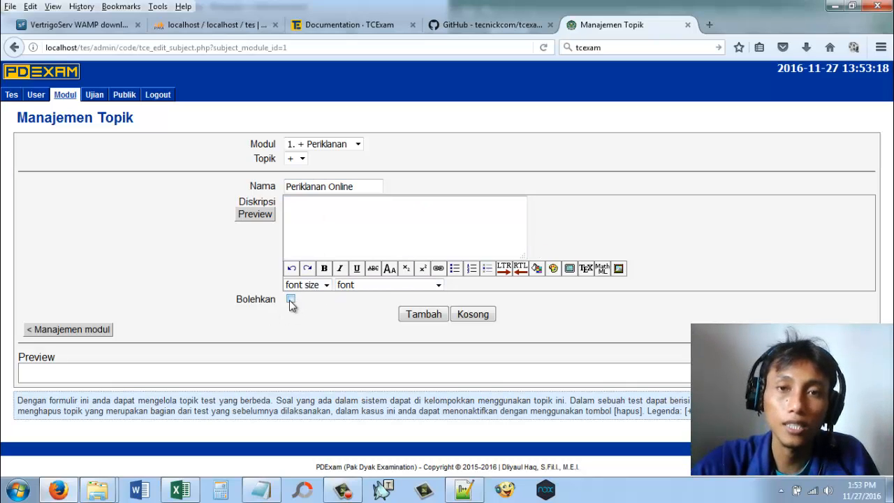
{"action": "left_click", "coordinate": [290, 299]}
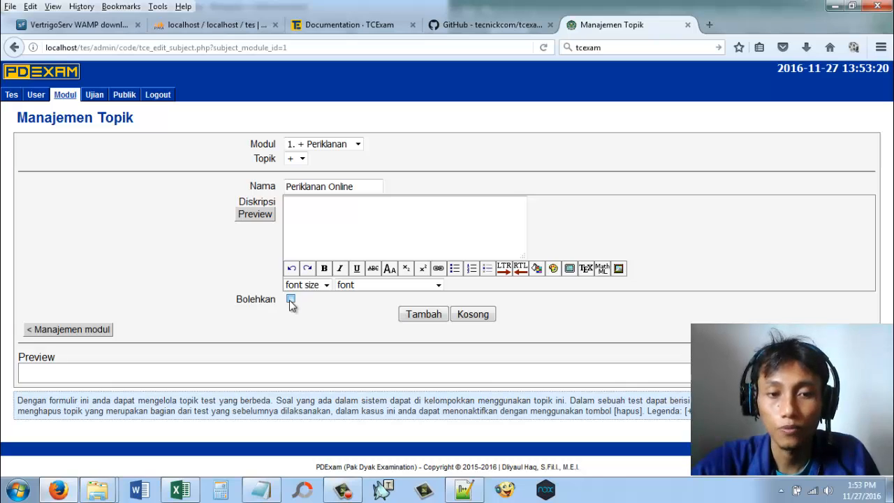
Step: Add the topic Periklanan Online and open the question management page for it
{"action": "left_click", "coordinate": [423, 314]}
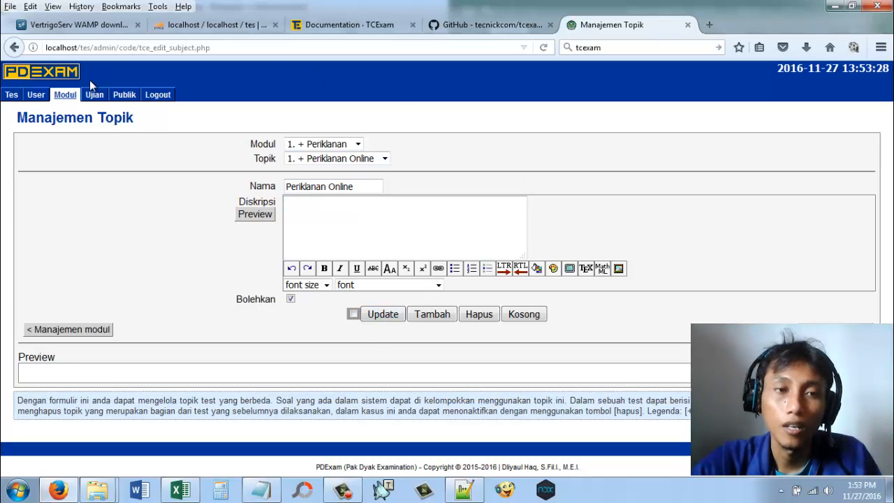
{"action": "mouse_move", "coordinate": [65, 95]}
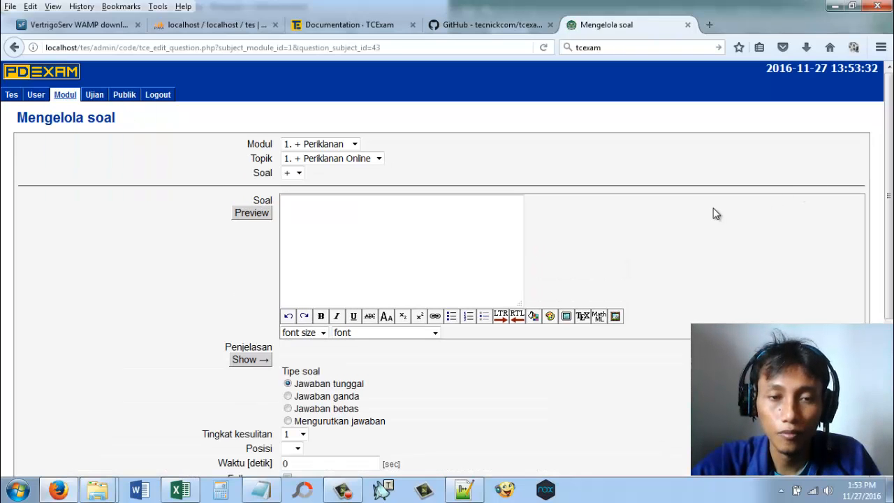
{"action": "scroll", "coordinate": [716, 213], "scroll_direction": "down", "scroll_amount": 2}
{"action": "scroll", "coordinate": [555, 213], "scroll_direction": "up", "scroll_amount": 2}
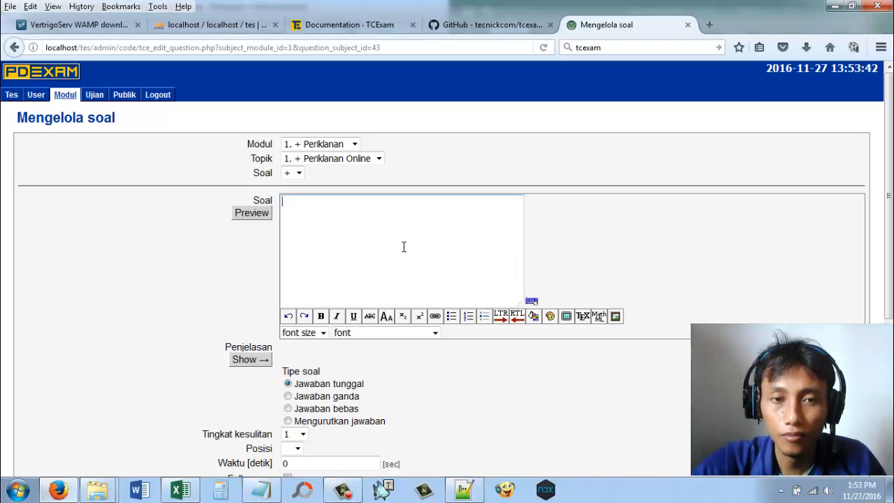
Step: Write the question text "Berikut ini adalah tempat kita mengiklankan produk kita di internet" for the topic Periklanan Online
{"action": "type", "text": "B"}
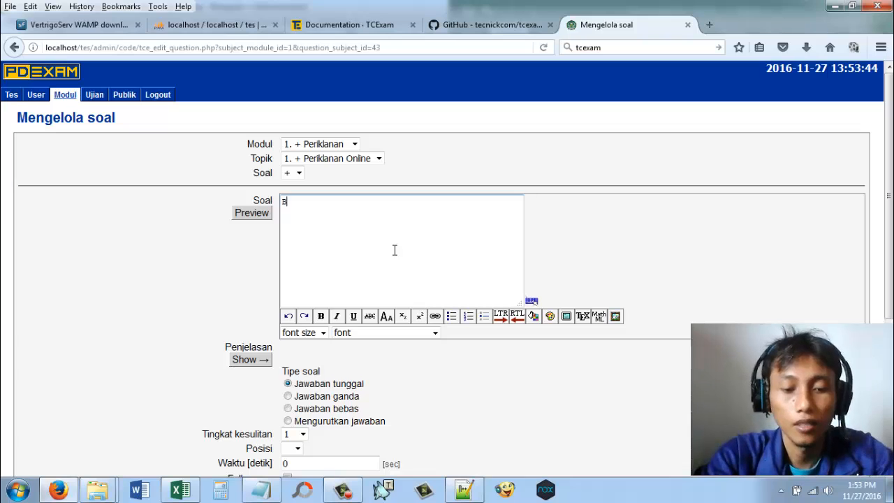
{"action": "type", "text": "erikut ini"}
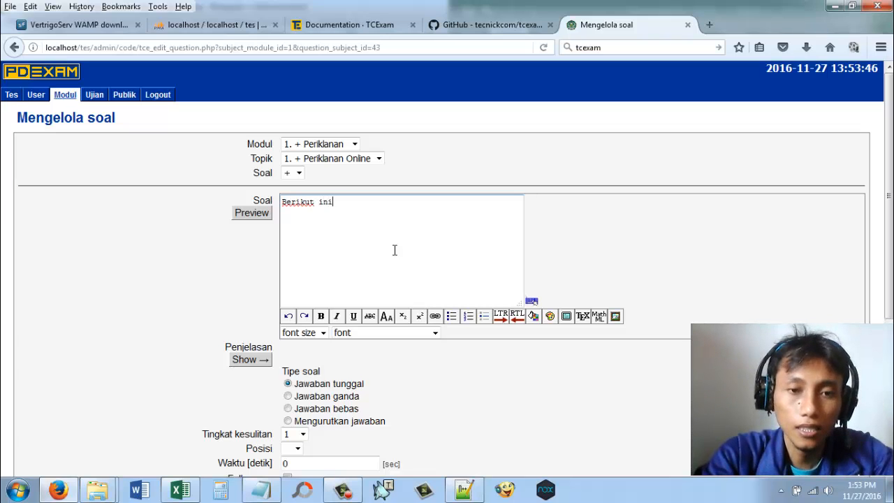
{"action": "type", "text": " adalah"}
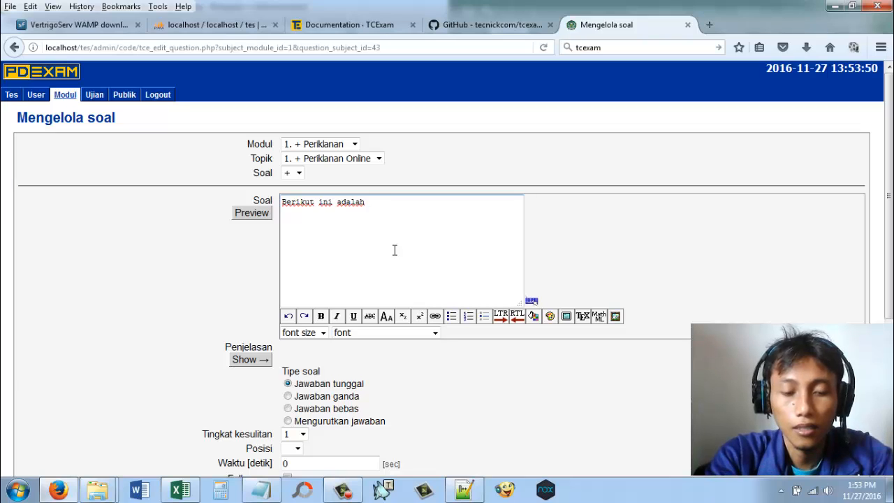
{"action": "type", "text": " tempat k"}
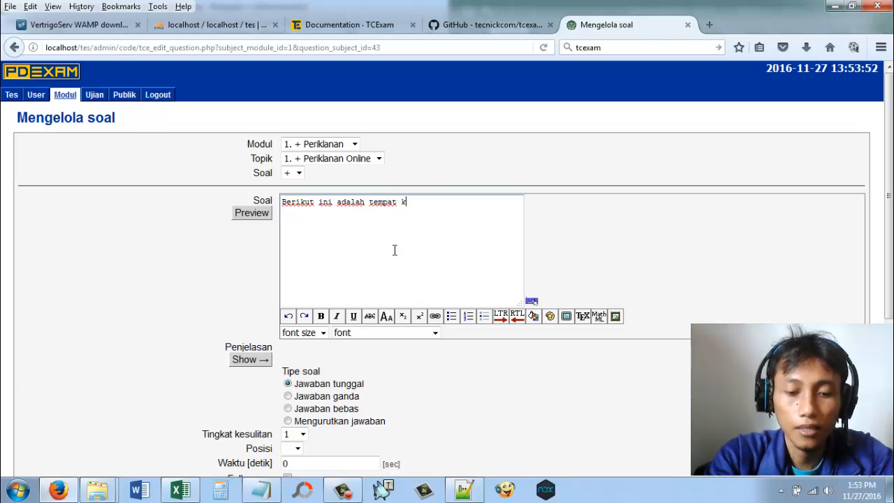
{"action": "type", "text": "ita m"}
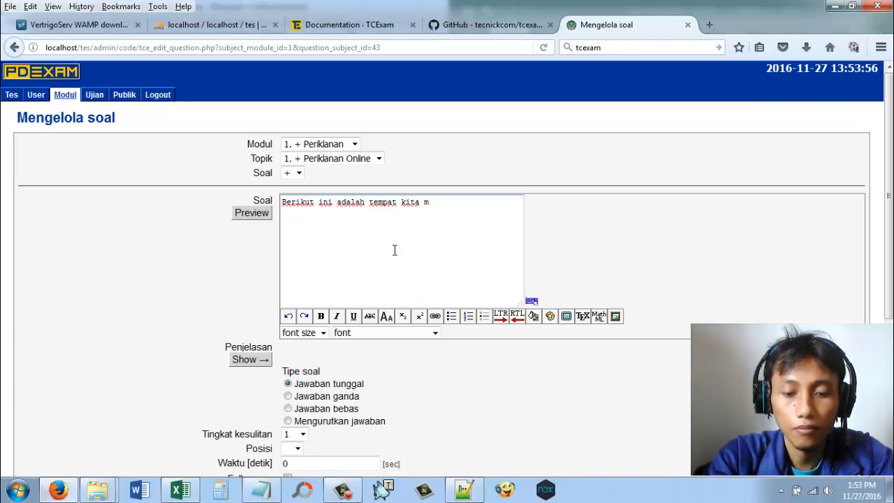
{"action": "type", "text": "engik"}
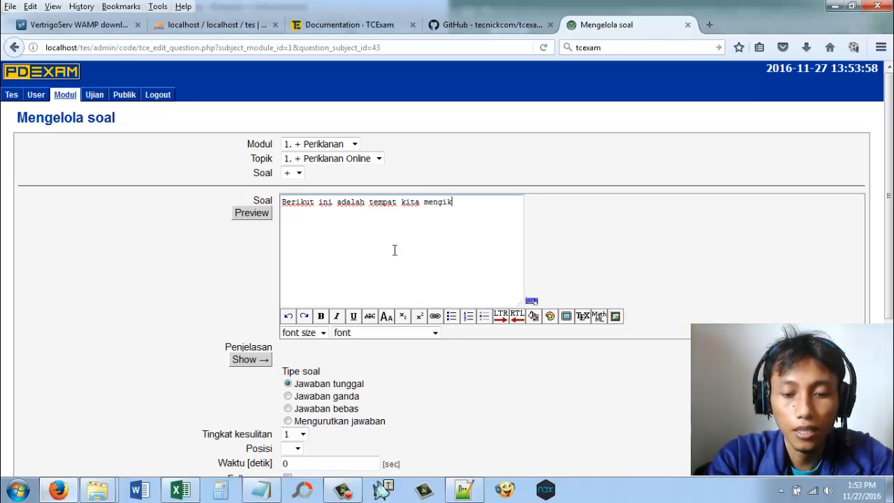
{"action": "type", "text": "lankan"}
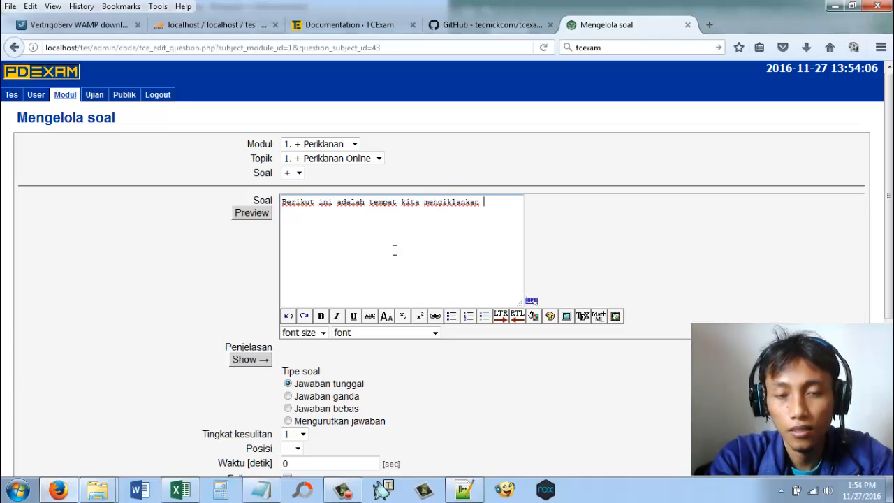
{"action": "type", "text": " pr"}
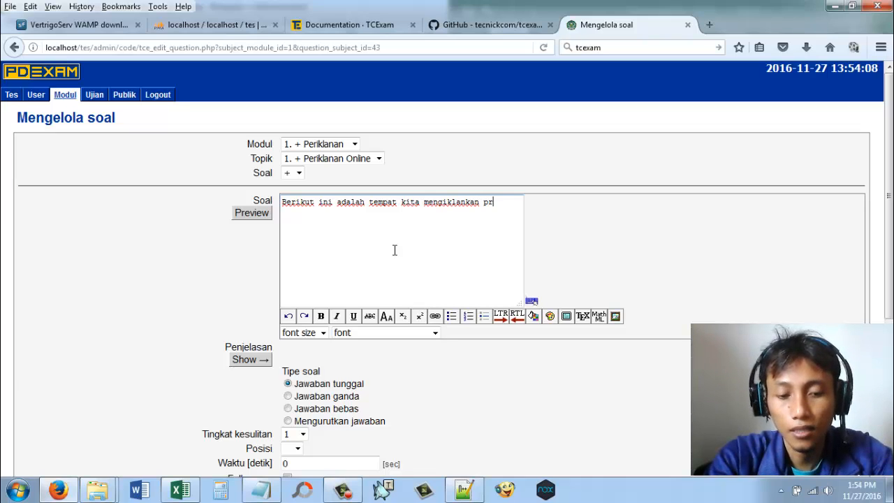
{"action": "type", "text": "oduk ki"}
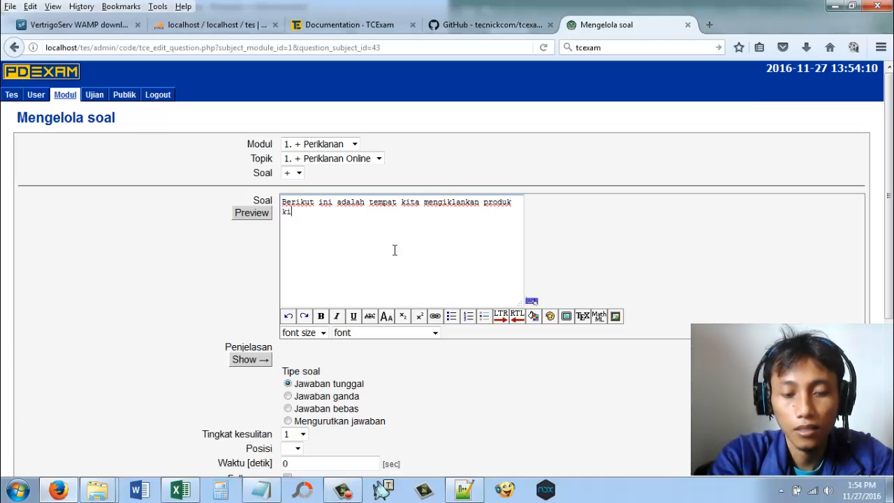
{"action": "type", "text": "ta"}
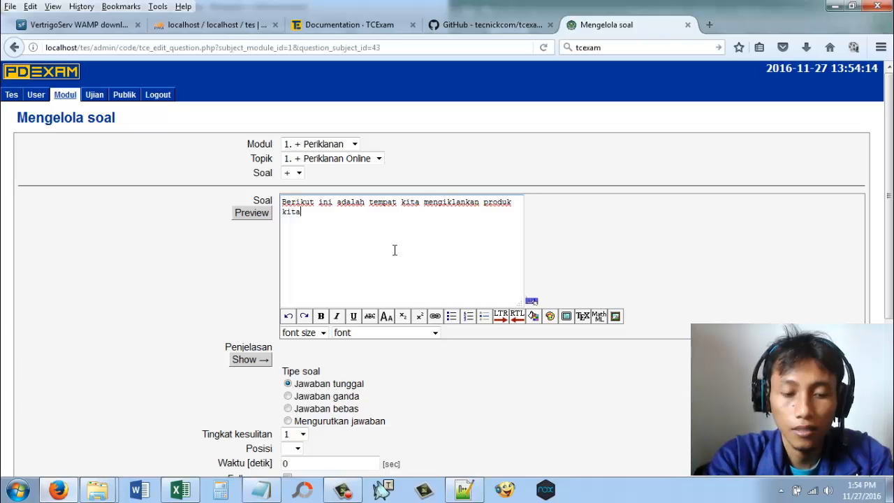
{"action": "type", "text": " di in"}
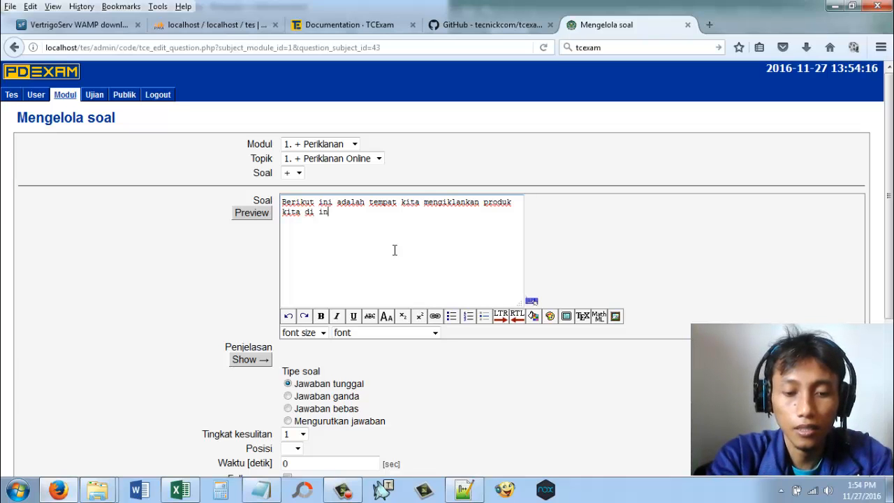
{"action": "type", "text": "ternet"}
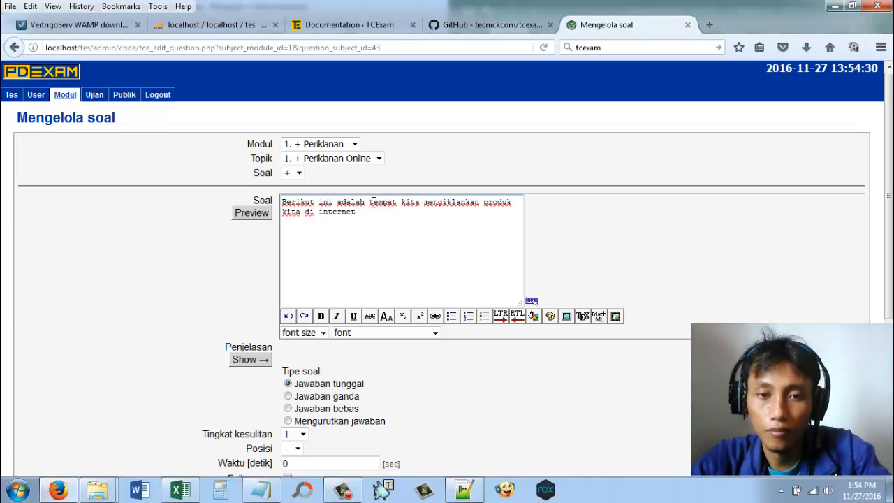
Step: Remove the opening words "Berikut ini adalah" from the question text
{"action": "left_click_drag", "start_coordinate": [372, 202], "coordinate": [281, 203]}
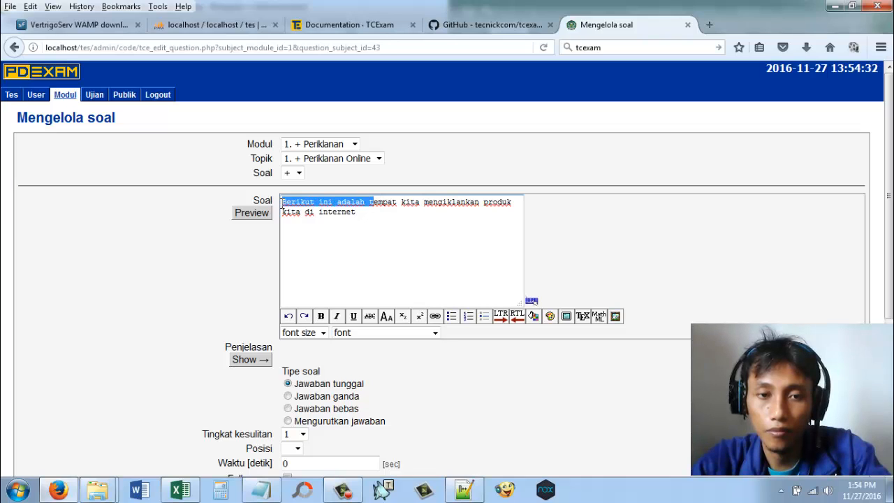
{"action": "left_click", "coordinate": [282, 203]}
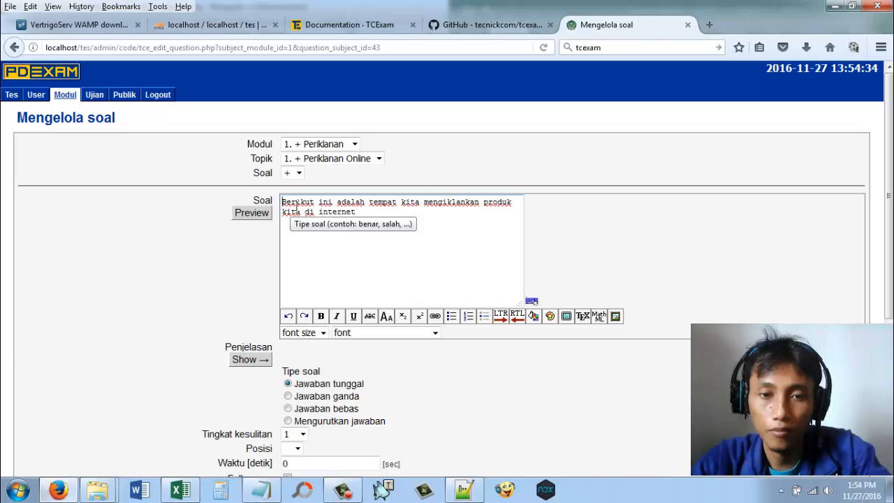
{"action": "key", "text": "Delete"}
{"action": "key", "text": "Delete"}
{"action": "key", "text": "Delete"}
{"action": "key", "text": "Delete"}
{"action": "key", "text": "Delete"}
{"action": "key", "text": "Delete"}
{"action": "key", "text": "Delete"}
{"action": "key", "text": "Delete"}
{"action": "key", "text": "Delete"}
{"action": "key", "text": "Delete"}
{"action": "key", "text": "Delete"}
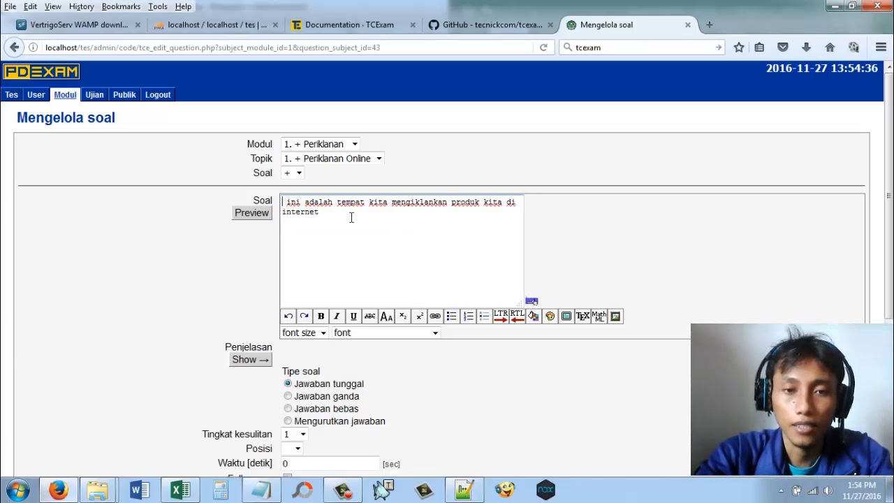
{"action": "key", "text": "Delete"}
{"action": "key", "text": "Delete"}
{"action": "key", "text": "Delete"}
{"action": "key", "text": "Delete"}
{"action": "key", "text": "Delete"}
{"action": "key", "text": "Delete"}
{"action": "key", "text": "Delete"}
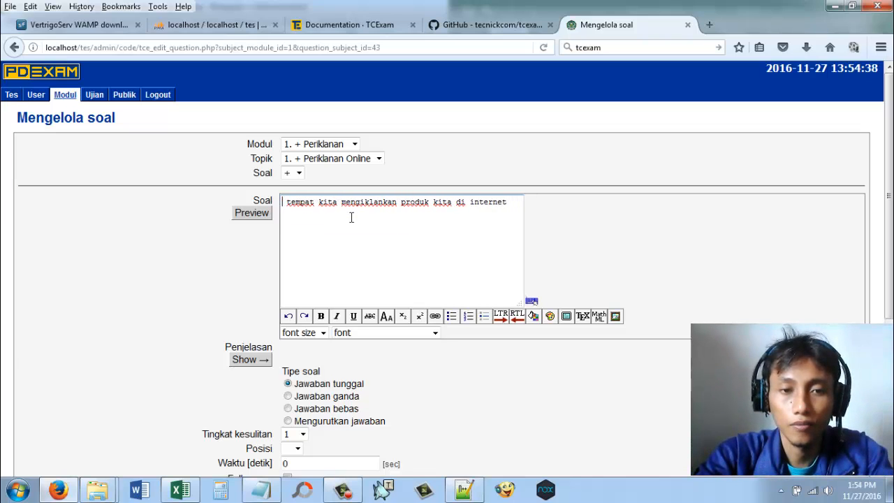
Step: Begin the question text with "Website atau" in front of "tempat kita mengiklankan produk kita di"
{"action": "type", "text": "Websi"}
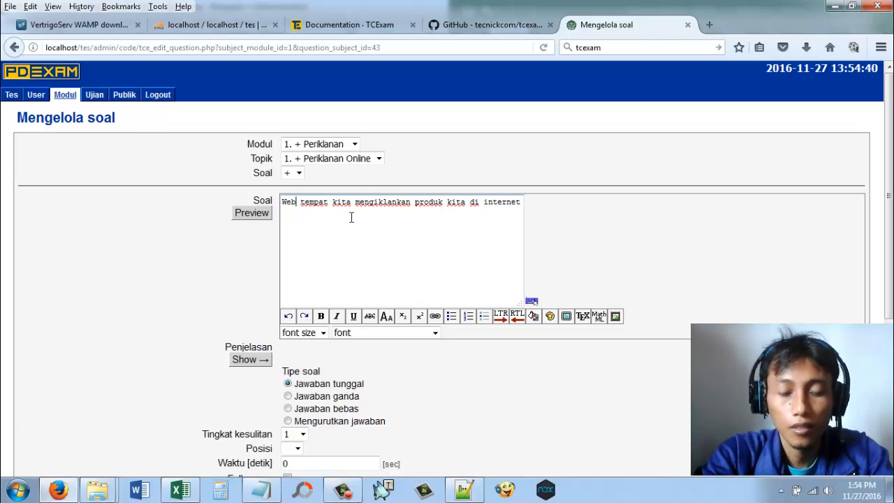
{"action": "type", "text": "t"}
{"action": "left_click", "coordinate": [352, 217]}
{"action": "type", "text": "e"}
{"action": "double_click", "coordinate": [351, 218]}
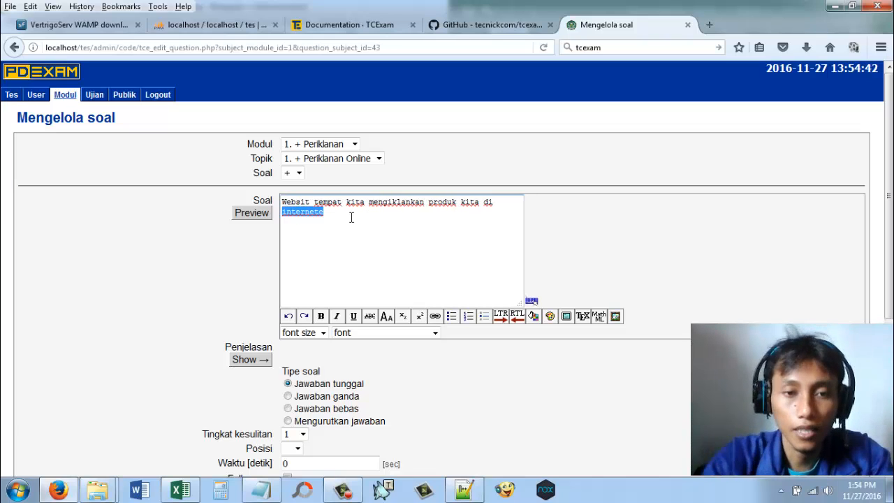
{"action": "left_click", "coordinate": [311, 202]}
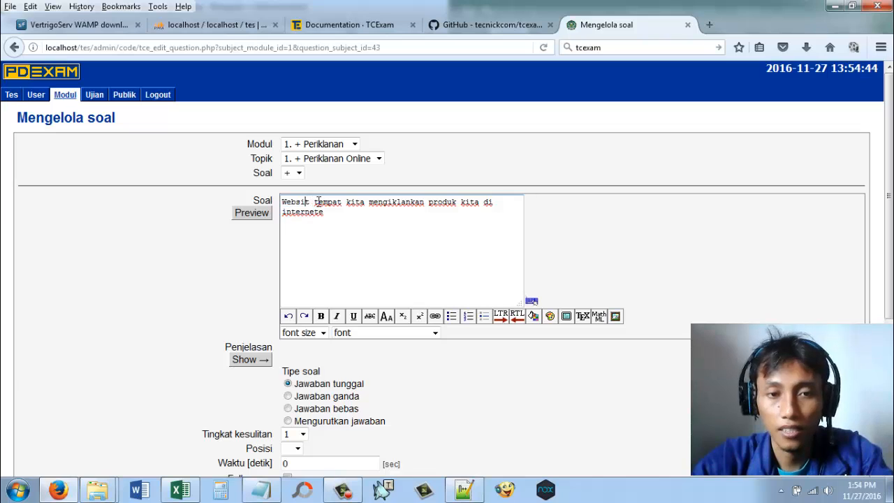
{"action": "type", "text": "e"}
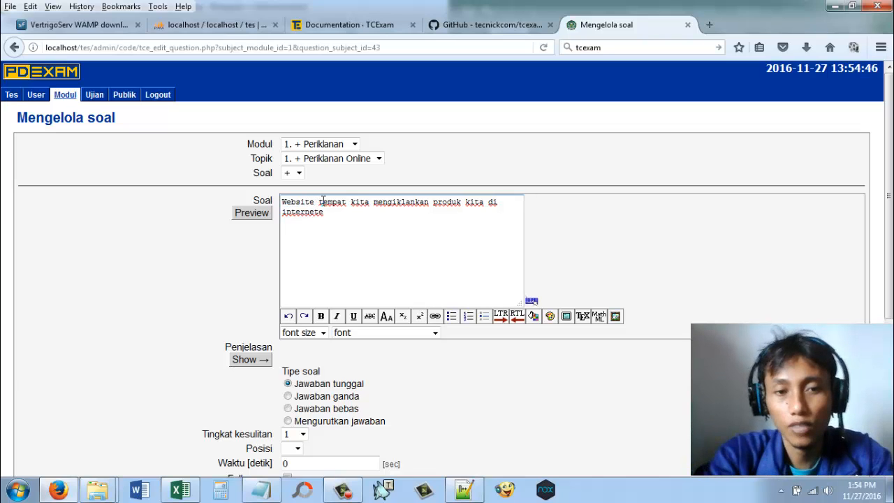
{"action": "type", "text": " atau"}
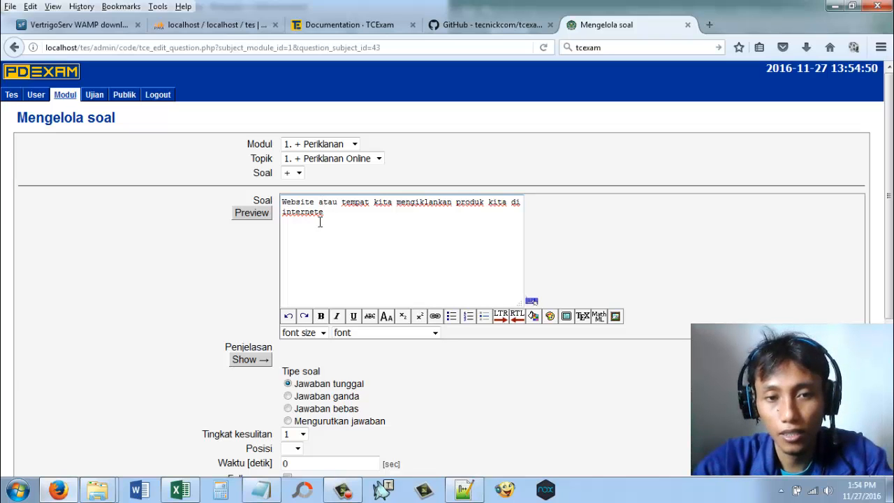
Step: Remove the stray final "e" after "internet" and end the question with "di antaranya adalah?"
{"action": "key", "text": "BackSpace"}
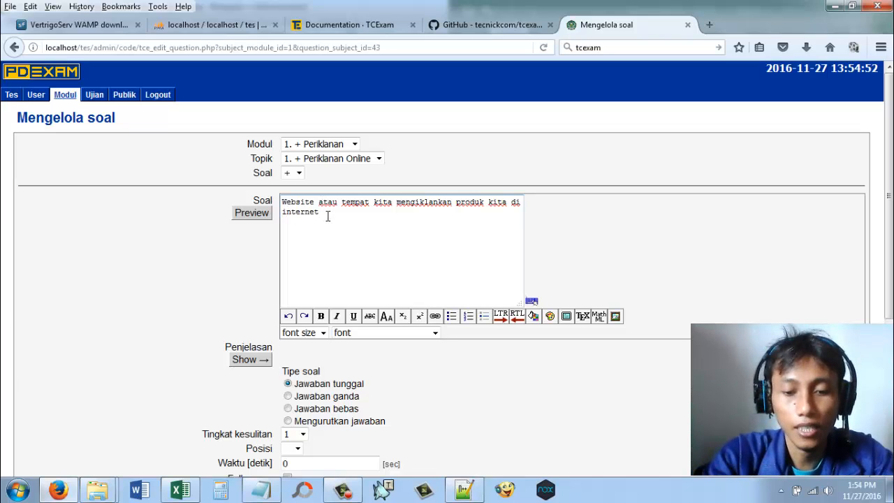
{"action": "type", "text": "di antaran"}
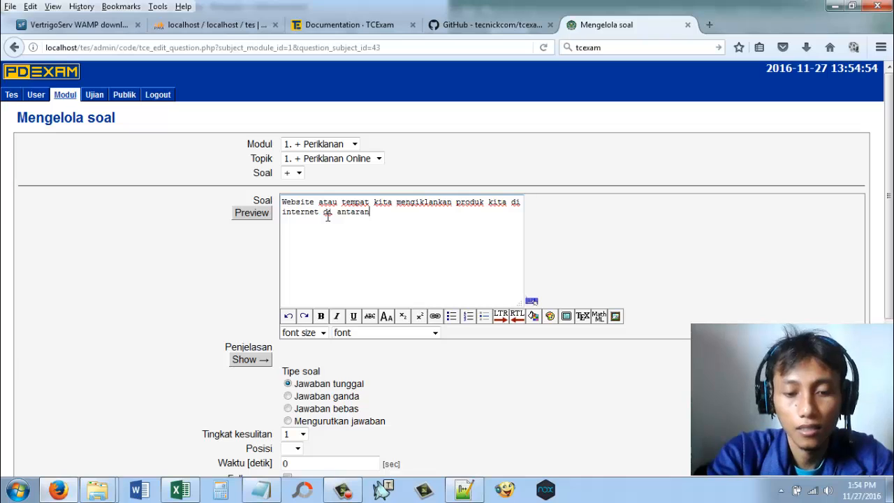
{"action": "type", "text": "ya adaa"}
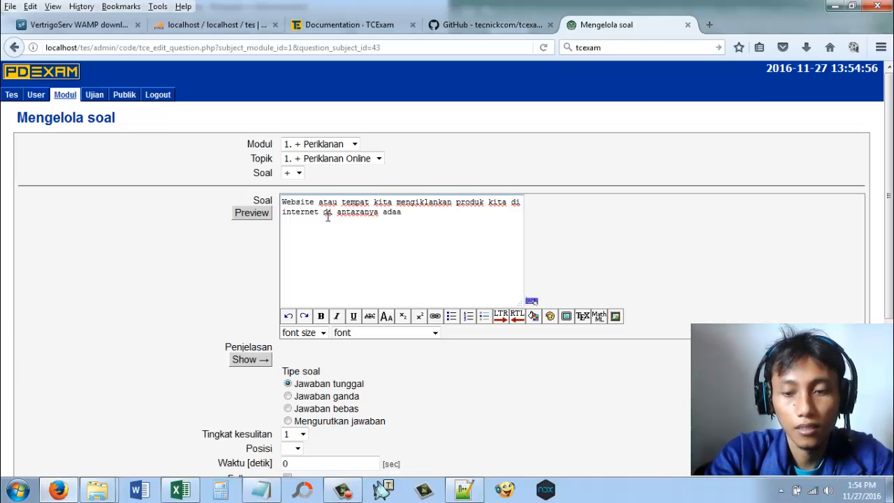
{"action": "type", "text": "ah?"}
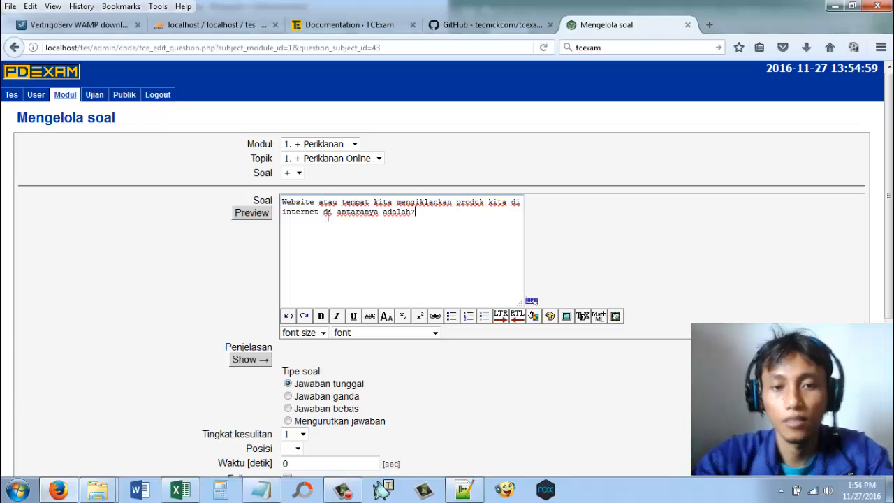
{"action": "left_click", "coordinate": [583, 218]}
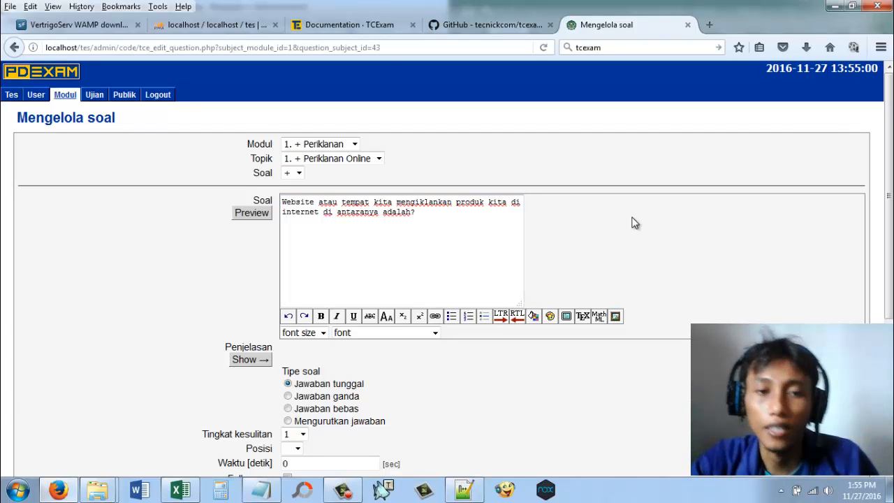
Step: Enable Lanjut secara otomatis for the single-answer question, add it, and open its answer management page
{"action": "scroll", "coordinate": [633, 222], "scroll_direction": "down", "scroll_amount": 5}
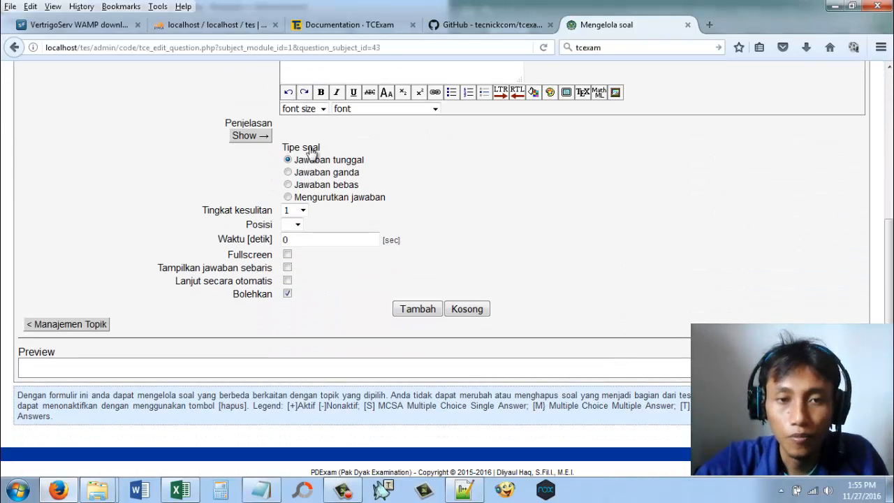
{"action": "left_click", "coordinate": [287, 281]}
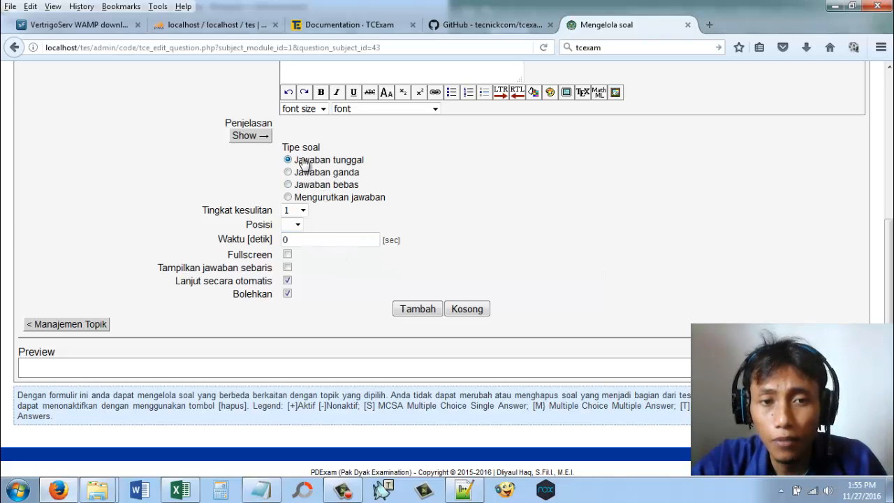
{"action": "left_click", "coordinate": [413, 313]}
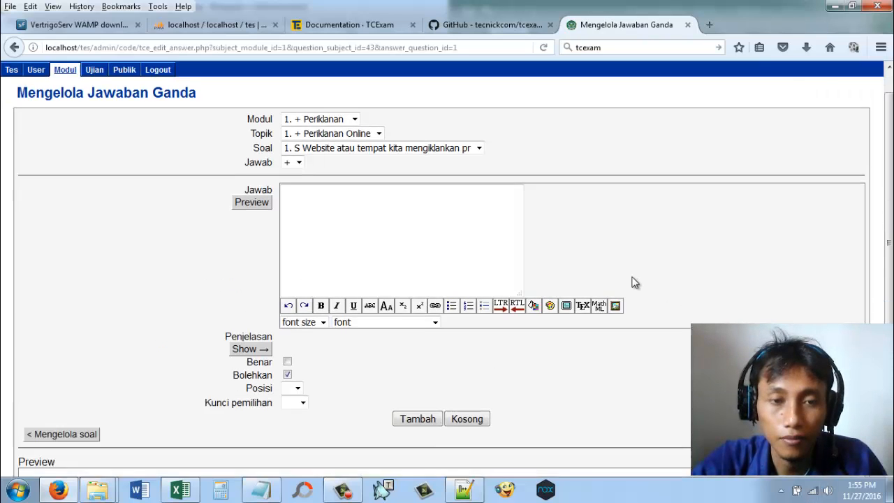
Step: Add "FB Ads" as an answer to the question and mark it as Benar
{"action": "scroll", "coordinate": [632, 281], "scroll_direction": "up", "scroll_amount": 2}
{"action": "left_click", "coordinate": [374, 222]}
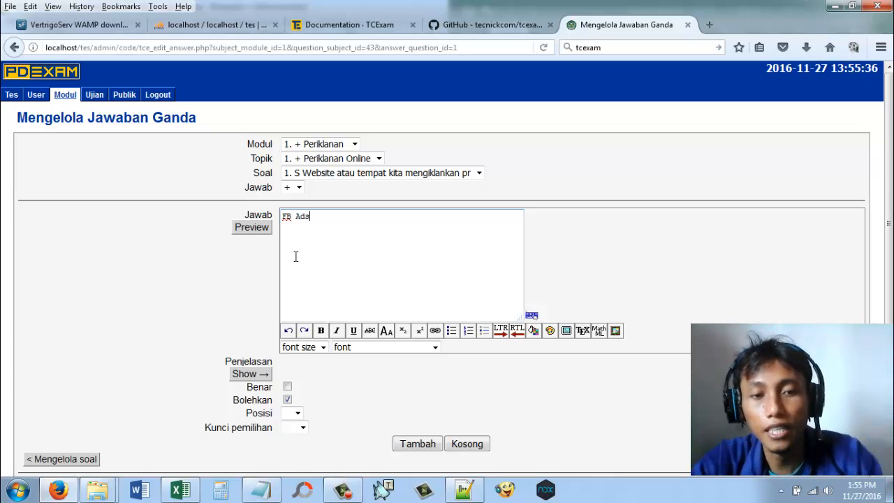
{"action": "left_click", "coordinate": [287, 386]}
{"action": "left_click", "coordinate": [287, 399]}
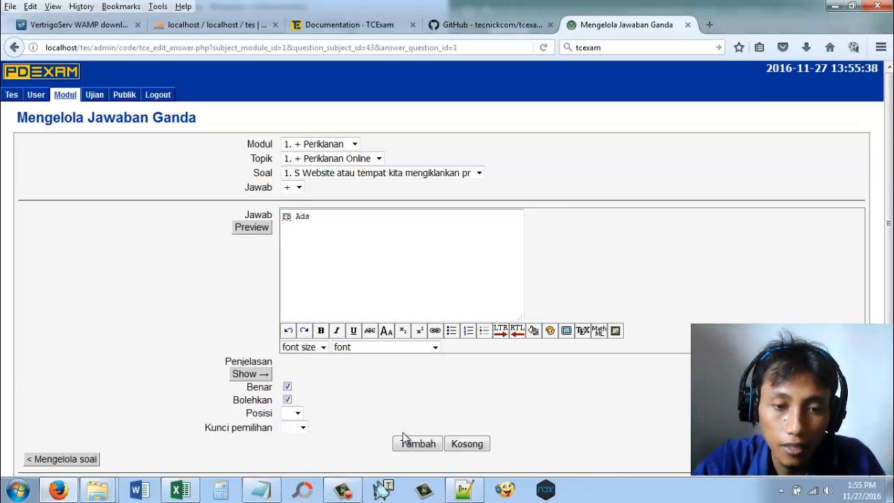
{"action": "left_click", "coordinate": [408, 443]}
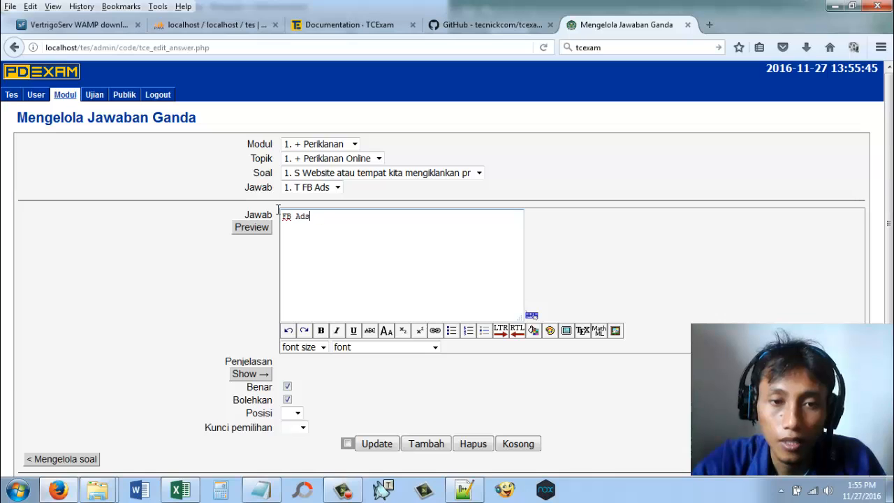
Step: Replace the answer text with "Adwords" and add it as another correct answer
{"action": "left_click_drag", "start_coordinate": [311, 216], "coordinate": [282, 216]}
{"action": "type", "text": "ads"}
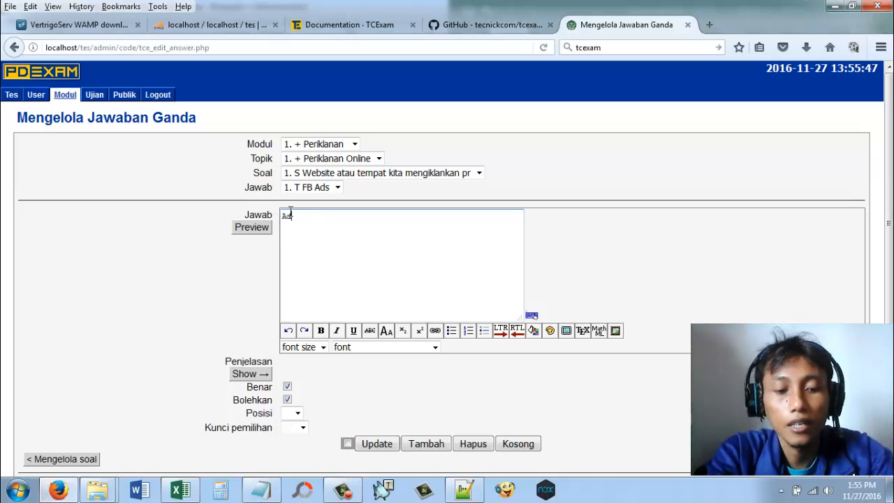
{"action": "type", "text": "ords"}
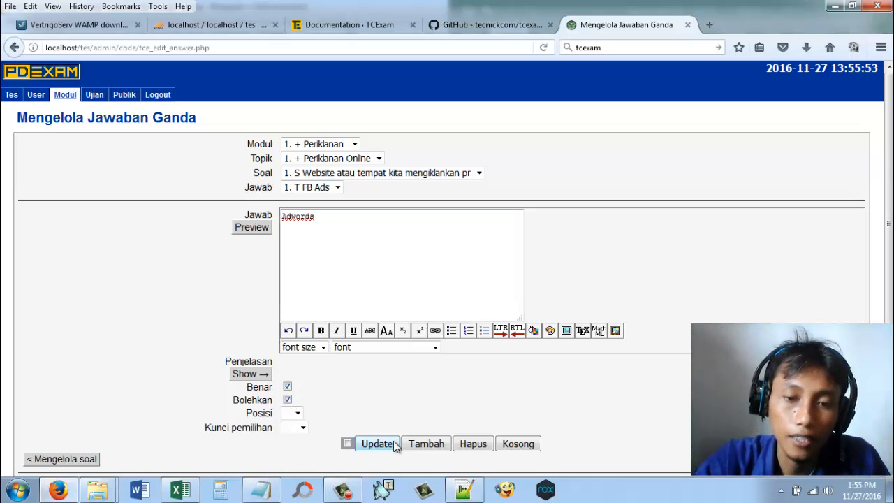
{"action": "left_click", "coordinate": [433, 445]}
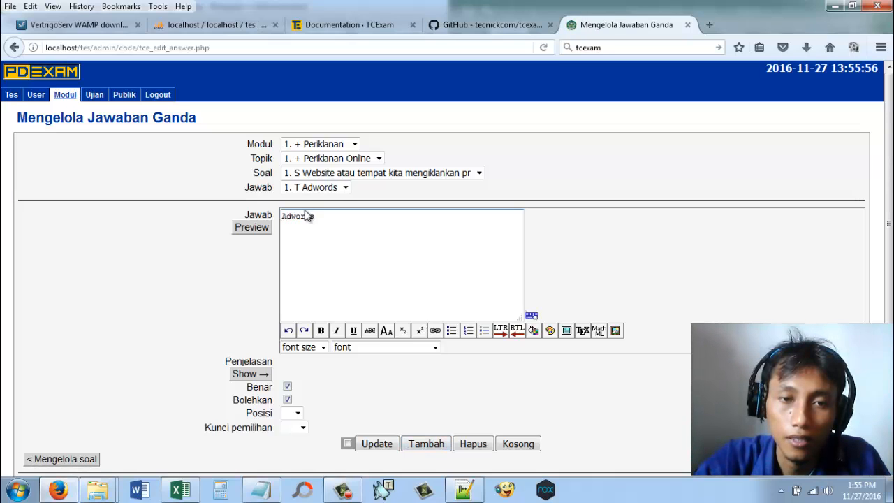
Step: Check the list of existing answers, then add "salah 1" as a new answer with Benar unticked
{"action": "left_click", "coordinate": [308, 187]}
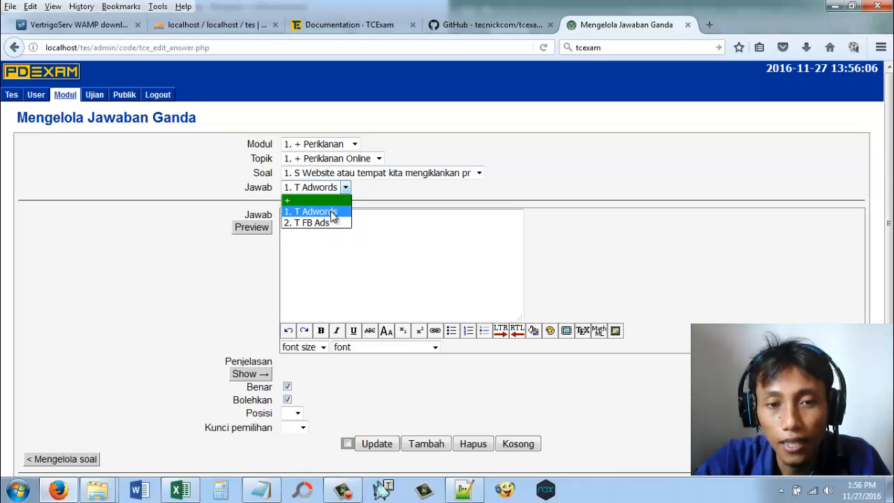
{"action": "left_click", "coordinate": [394, 222]}
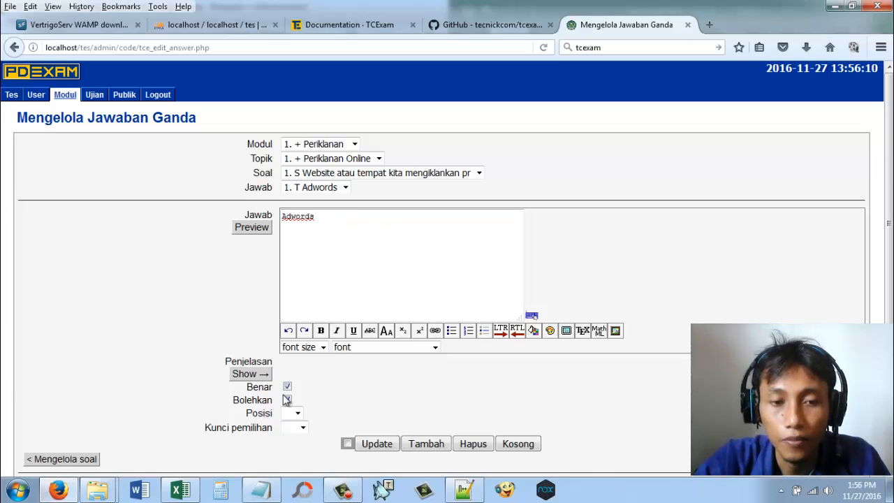
{"action": "left_click", "coordinate": [288, 386]}
{"action": "double_click", "coordinate": [363, 220]}
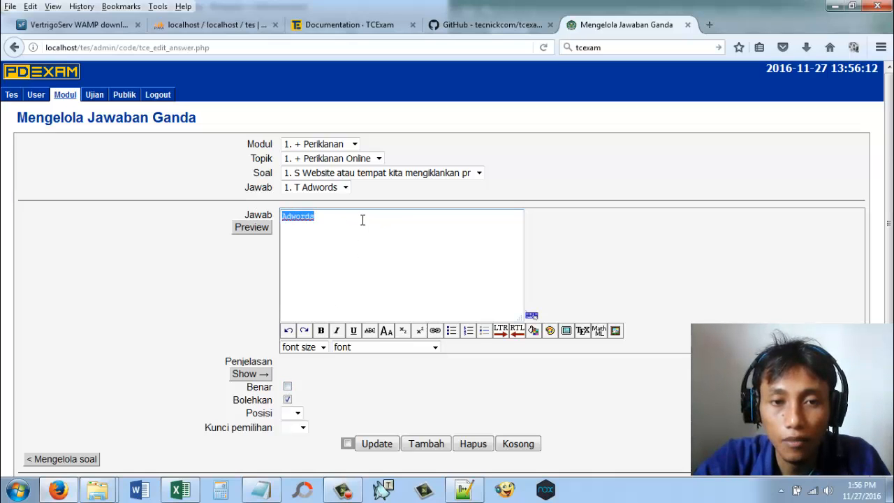
{"action": "left_click", "coordinate": [411, 175]}
{"action": "left_click", "coordinate": [411, 185]}
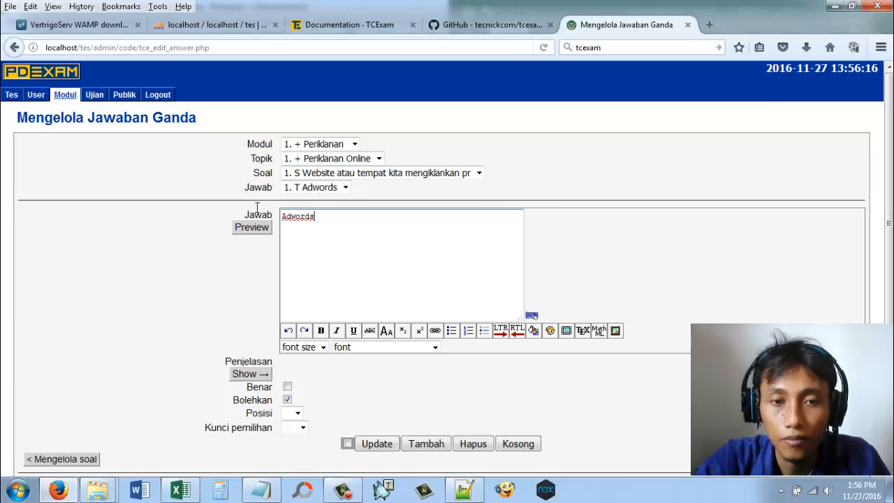
{"action": "left_click_drag", "start_coordinate": [315, 217], "coordinate": [257, 208]}
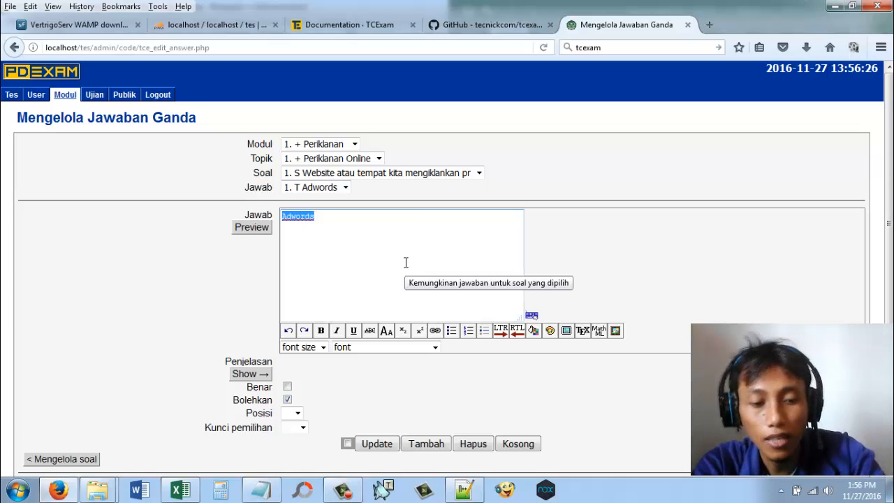
{"action": "type", "text": "a"}
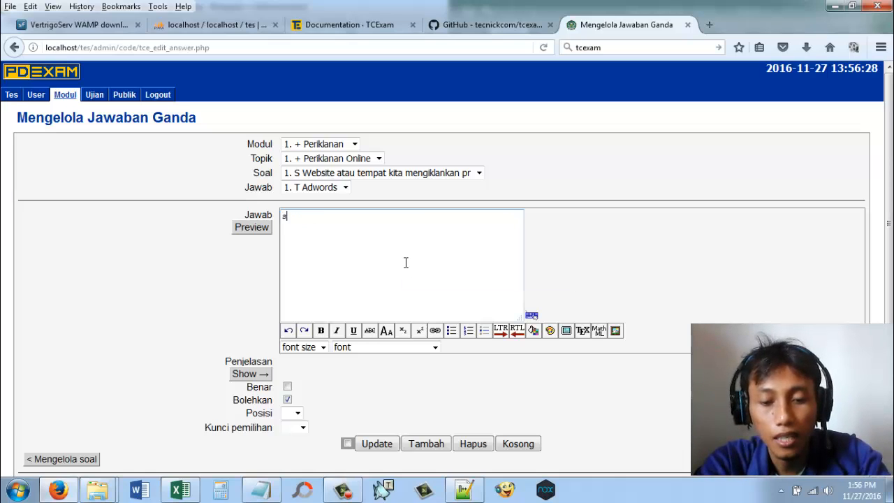
{"action": "type", "text": "alah 1"}
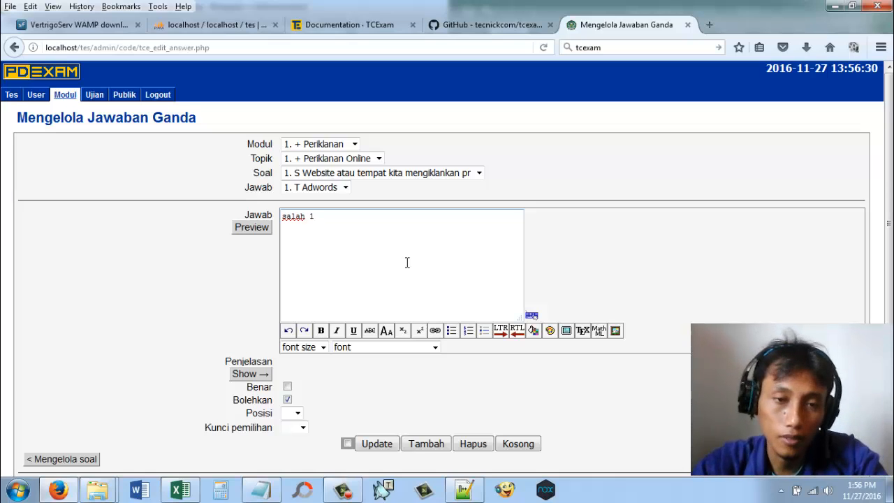
{"action": "left_click", "coordinate": [421, 447]}
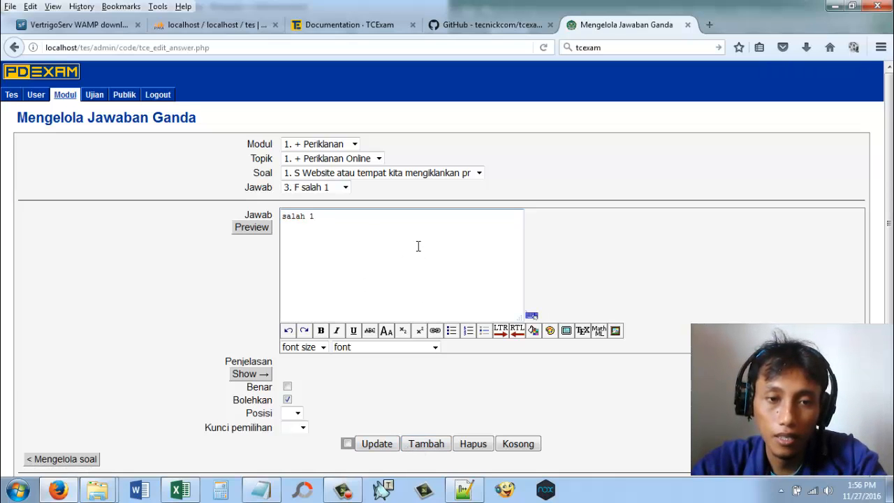
Step: Add two more wrong answers, "salah 2" and "salah 3", to the question
{"action": "double_click", "coordinate": [315, 217]}
{"action": "type", "text": "2"}
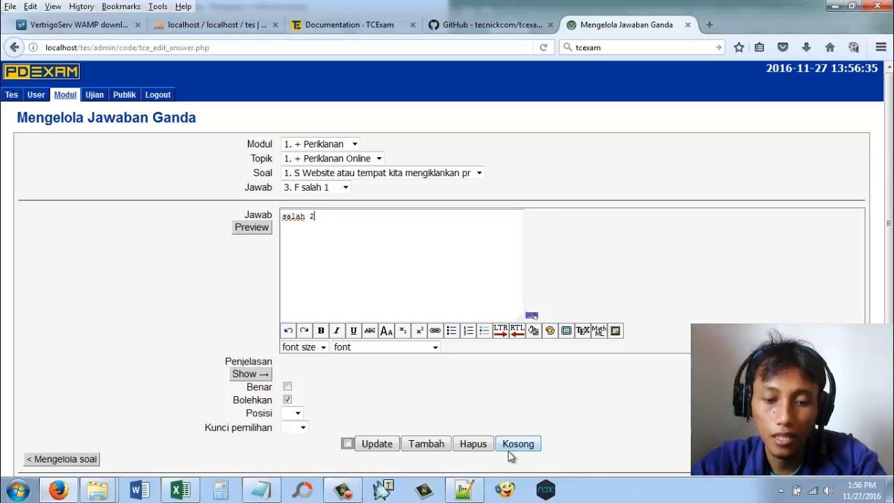
{"action": "left_click", "coordinate": [439, 444]}
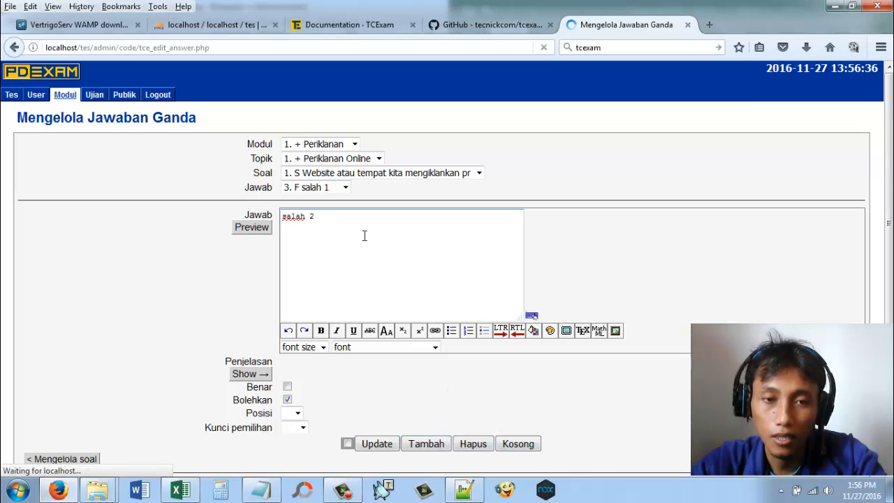
{"action": "double_click", "coordinate": [313, 218]}
{"action": "type", "text": "3"}
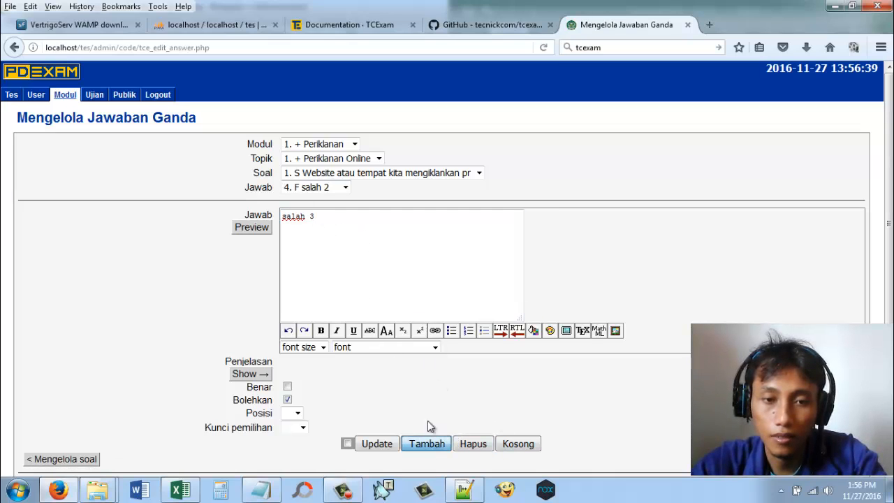
{"action": "left_click", "coordinate": [426, 444]}
Step: Add "salah 4" as another wrong answer to the question and review the list of answers
{"action": "double_click", "coordinate": [313, 218]}
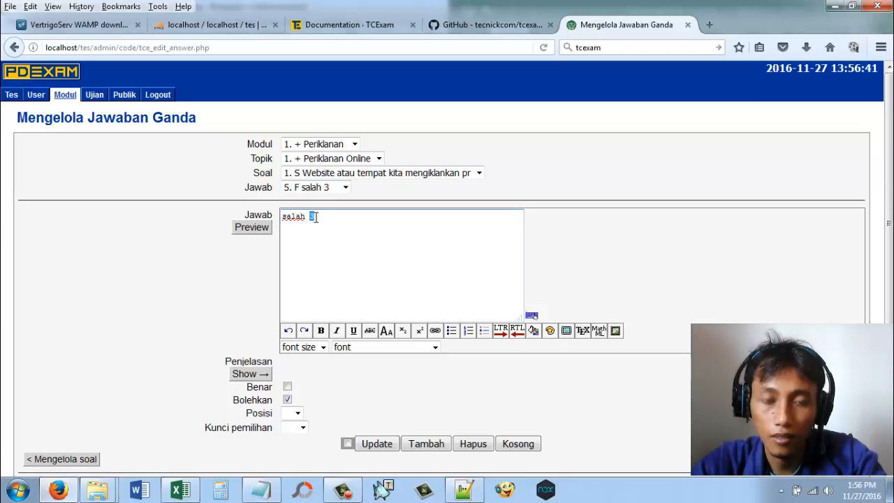
{"action": "type", "text": "4"}
{"action": "left_click", "coordinate": [437, 444]}
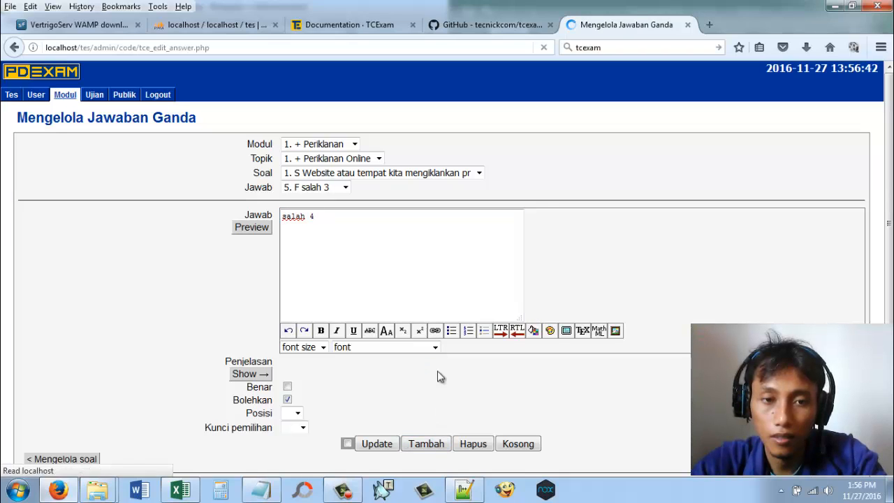
{"action": "left_click", "coordinate": [345, 188]}
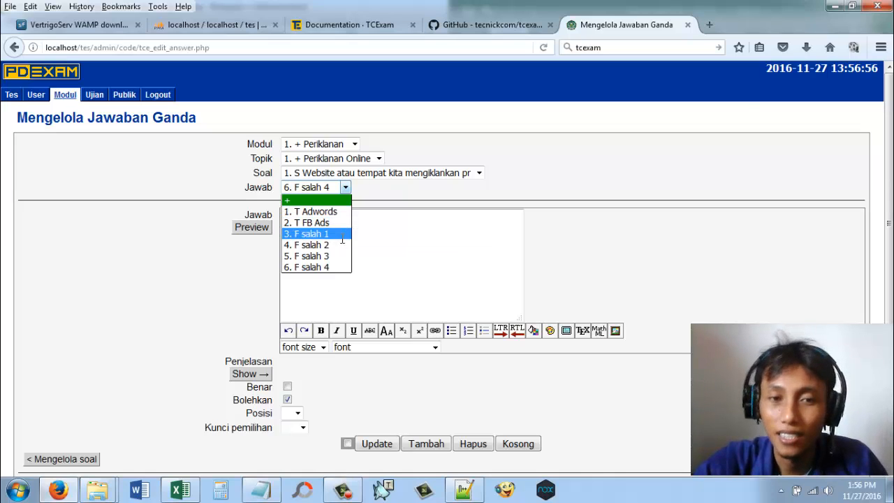
{"action": "left_click", "coordinate": [714, 25]}
{"action": "left_click", "coordinate": [711, 25]}
{"action": "left_click", "coordinate": [653, 48]}
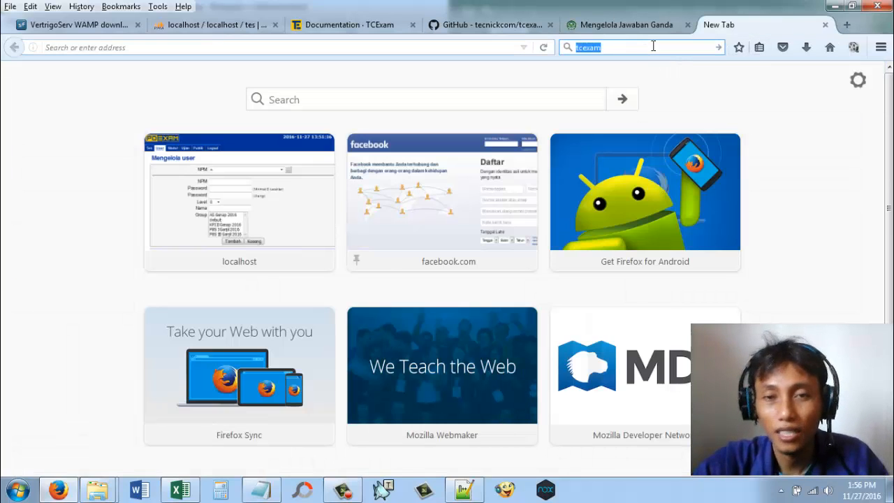
{"action": "type", "text": "adwor"}
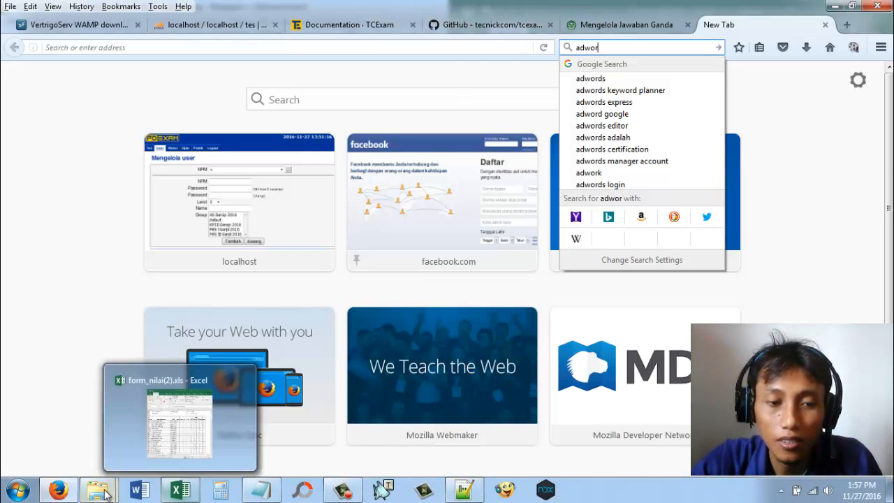
{"action": "left_click", "coordinate": [75, 492]}
{"action": "left_click", "coordinate": [77, 494]}
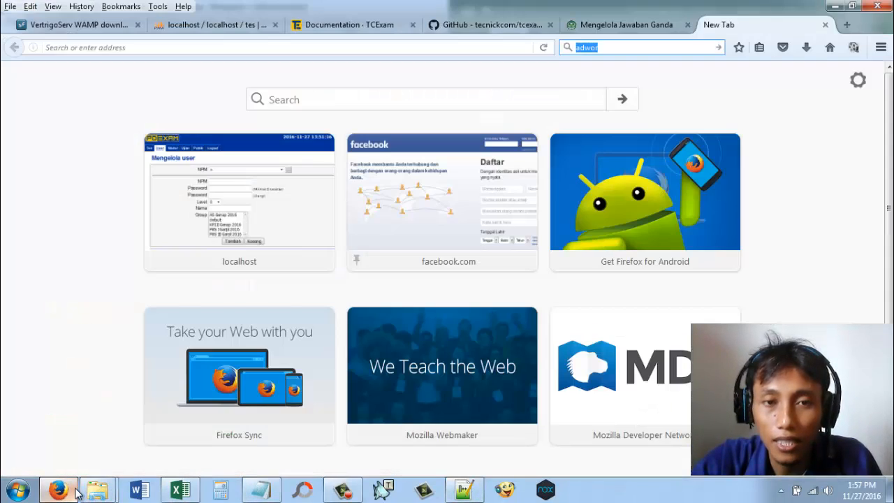
{"action": "left_click", "coordinate": [667, 28]}
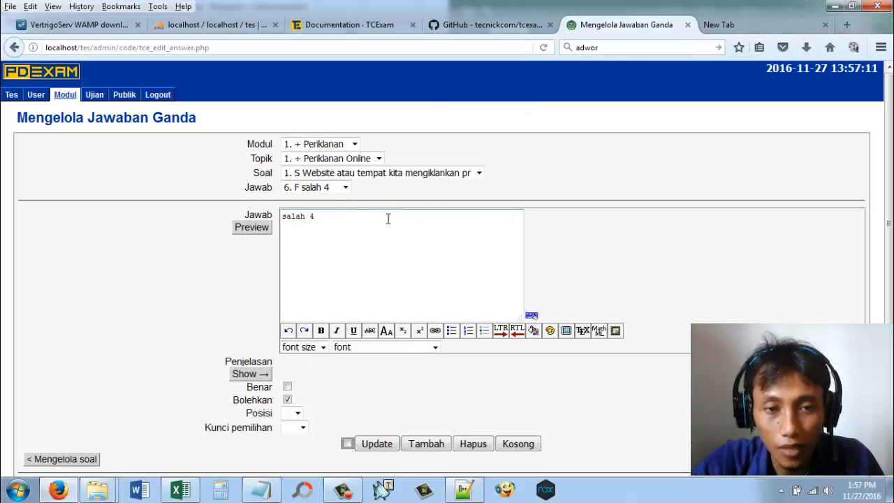
Step: Recheck the answer list, then add "salah 5" and "salah 6" as further wrong answers
{"action": "left_click", "coordinate": [345, 187]}
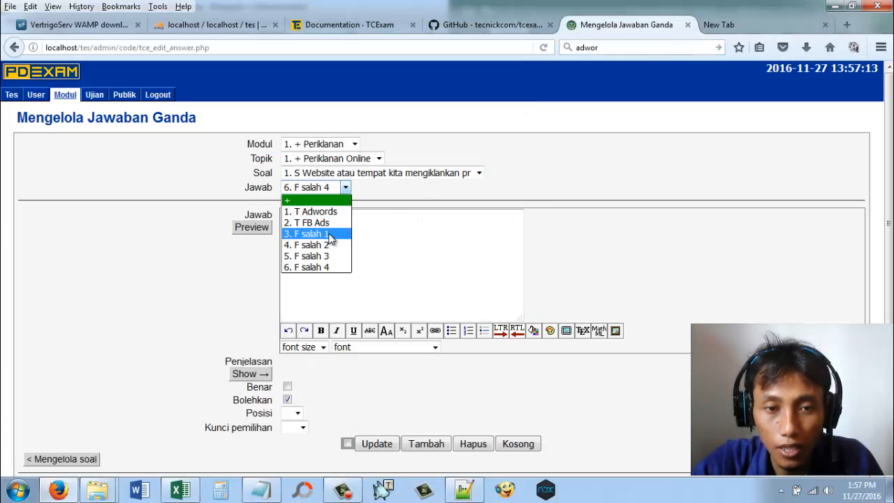
{"action": "left_click", "coordinate": [379, 250]}
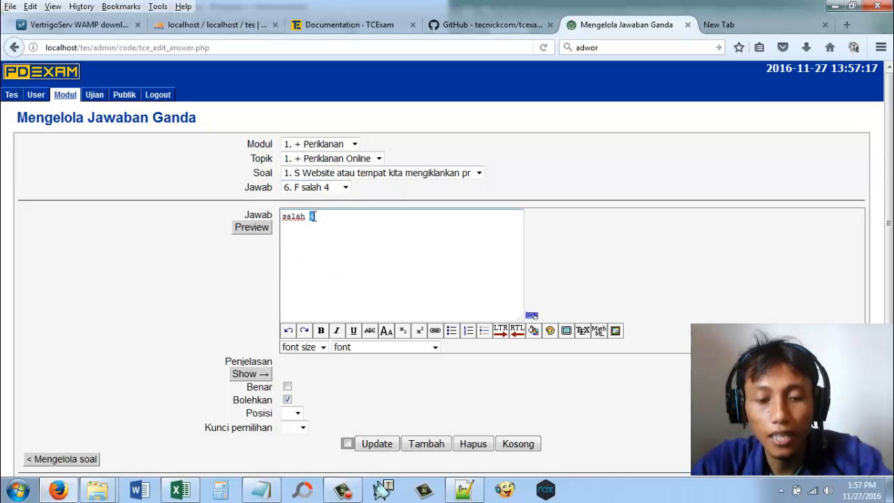
{"action": "type", "text": "5"}
{"action": "left_click", "coordinate": [425, 443]}
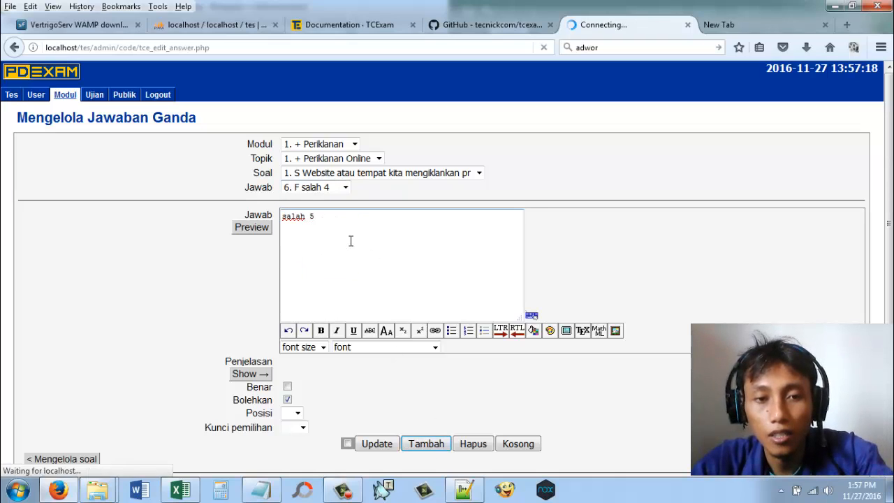
{"action": "double_click", "coordinate": [312, 217]}
{"action": "type", "text": "6"}
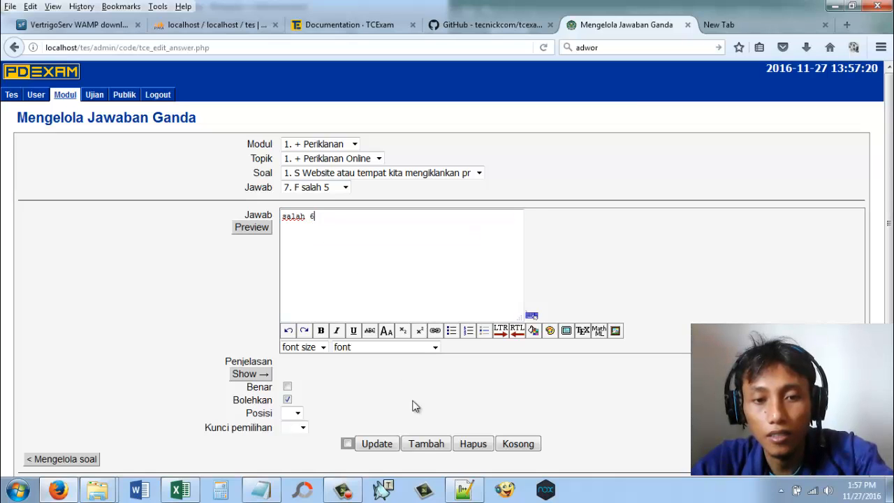
{"action": "left_click", "coordinate": [423, 444]}
Step: Add two more wrong answers, "salah 7" and "salah 8", to the question
{"action": "double_click", "coordinate": [313, 217]}
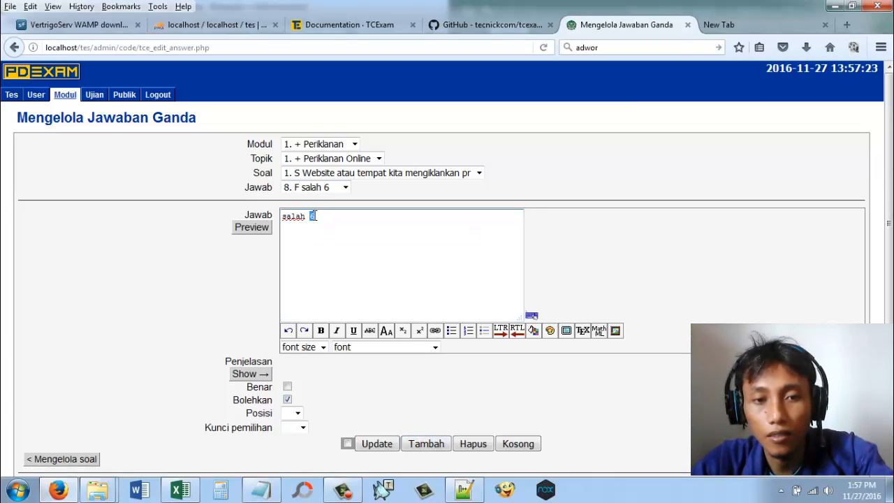
{"action": "type", "text": "7"}
{"action": "left_click", "coordinate": [425, 444]}
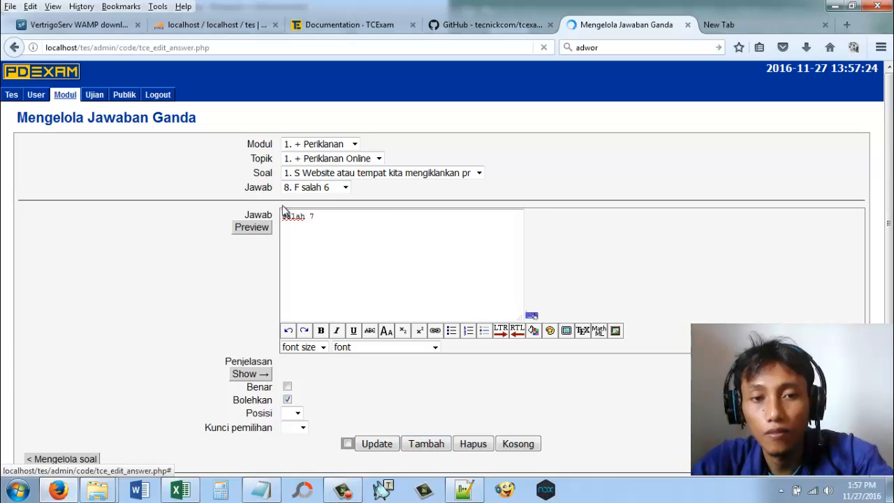
{"action": "double_click", "coordinate": [313, 217]}
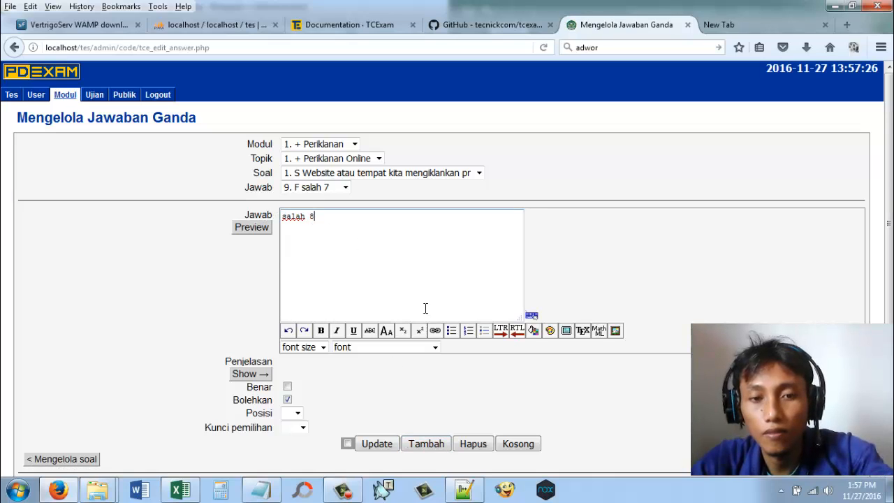
{"action": "left_click", "coordinate": [434, 443]}
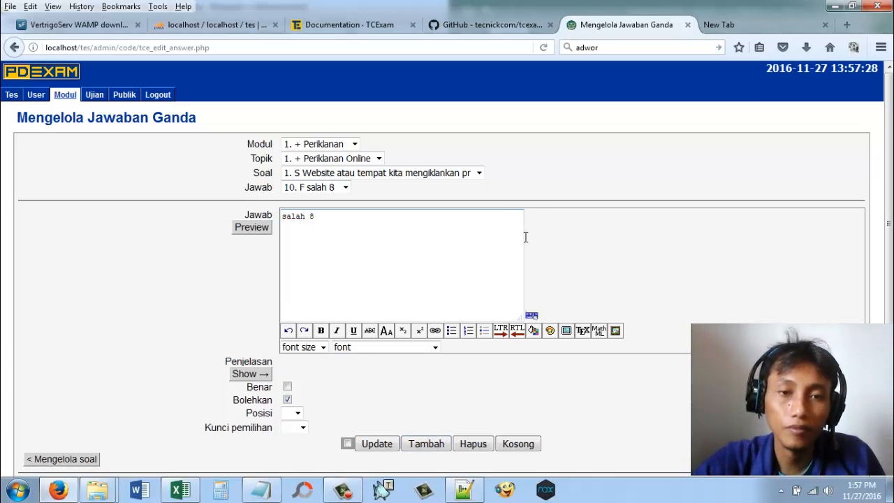
{"action": "scroll", "coordinate": [525, 236], "scroll_direction": "down", "scroll_amount": 2}
{"action": "scroll", "coordinate": [526, 238], "scroll_direction": "up", "scroll_amount": 2}
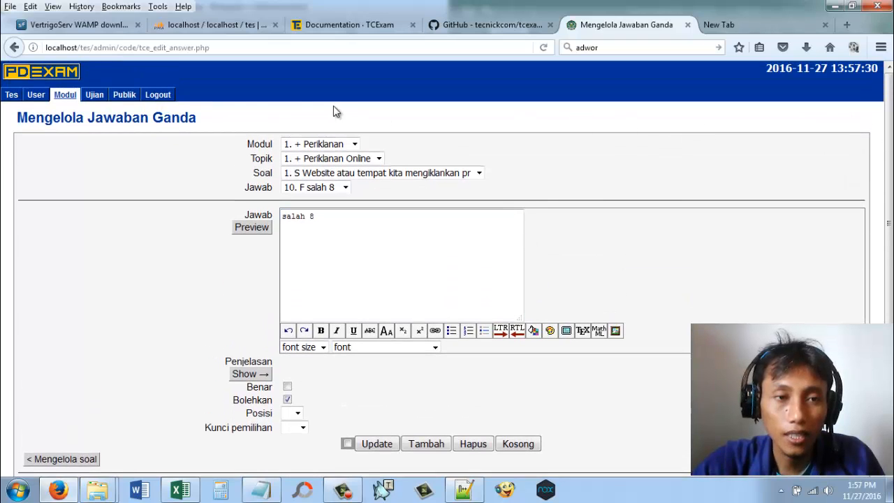
Step: Open the exam management page and delete the exam UTS Kelas A Komputer Perbankan
{"action": "mouse_move", "coordinate": [101, 95]}
{"action": "mouse_move", "coordinate": [76, 102]}
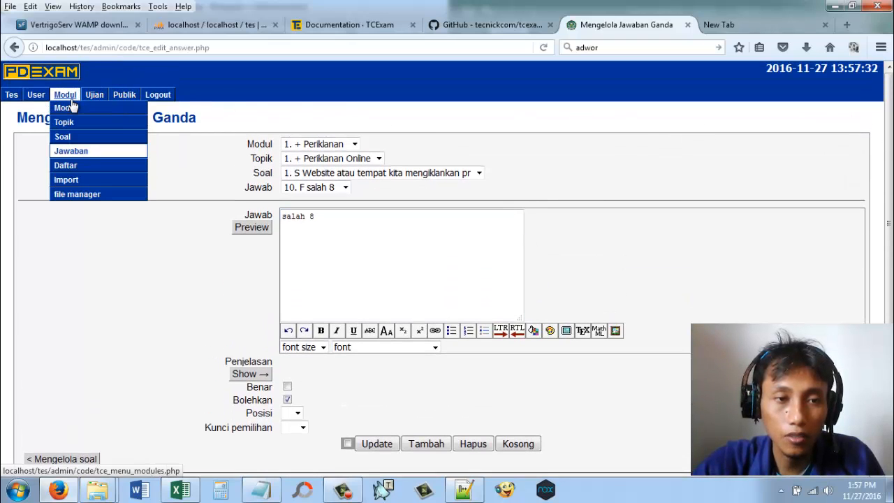
{"action": "left_click", "coordinate": [101, 110]}
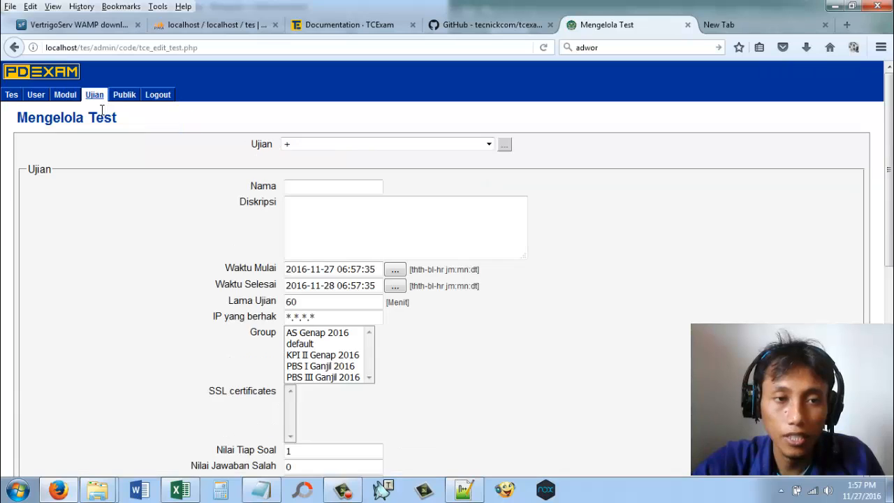
{"action": "left_click", "coordinate": [433, 144]}
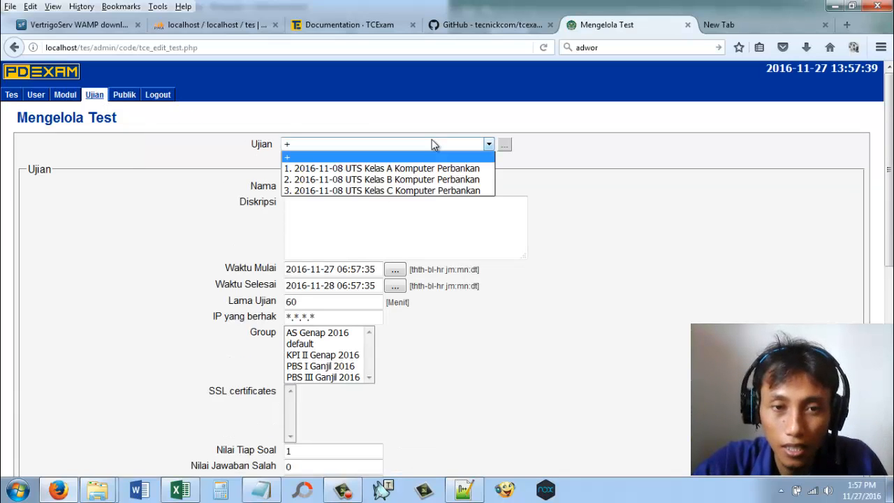
{"action": "left_click", "coordinate": [408, 171]}
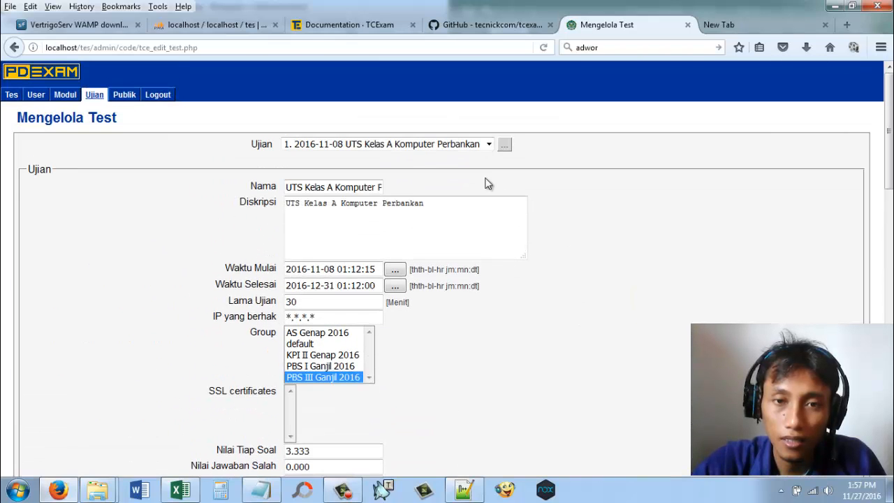
{"action": "scroll", "coordinate": [455, 145], "scroll_direction": "down", "scroll_amount": 10}
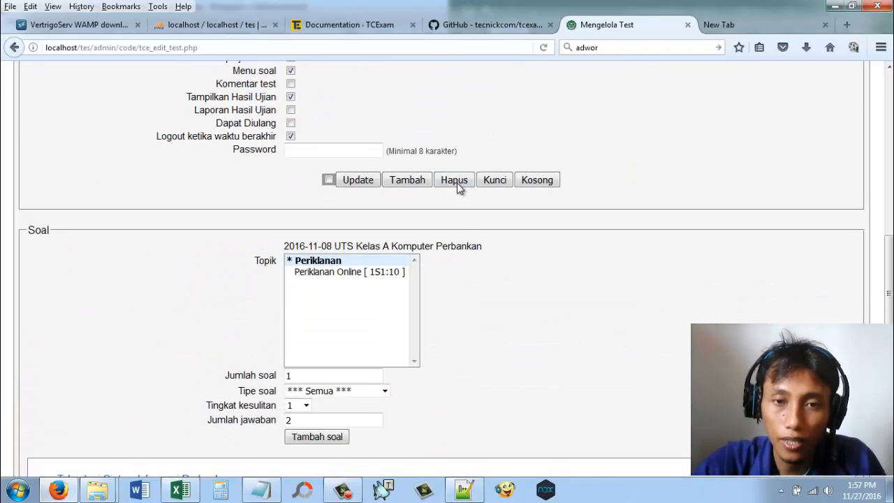
{"action": "left_click", "coordinate": [455, 180]}
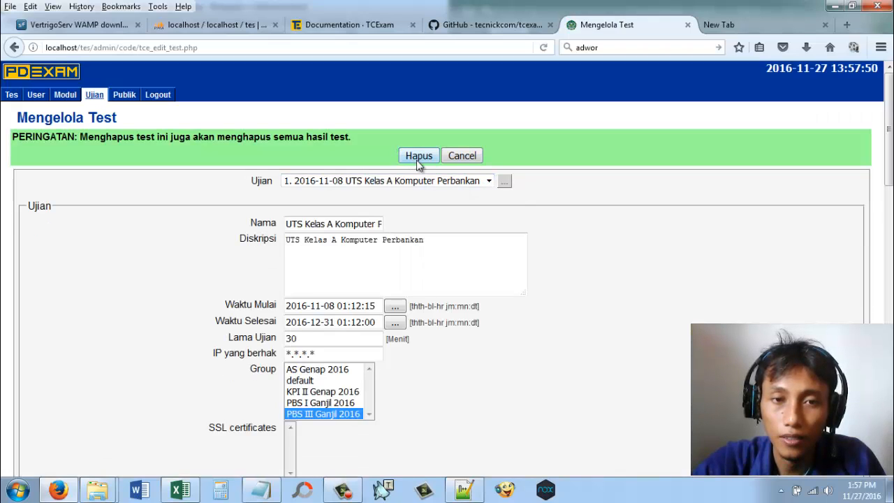
{"action": "left_click", "coordinate": [418, 159]}
Step: Select the exam UTS Kelas B Komputer Perbankan and delete it, confirming the removal of its results
{"action": "left_click", "coordinate": [419, 159]}
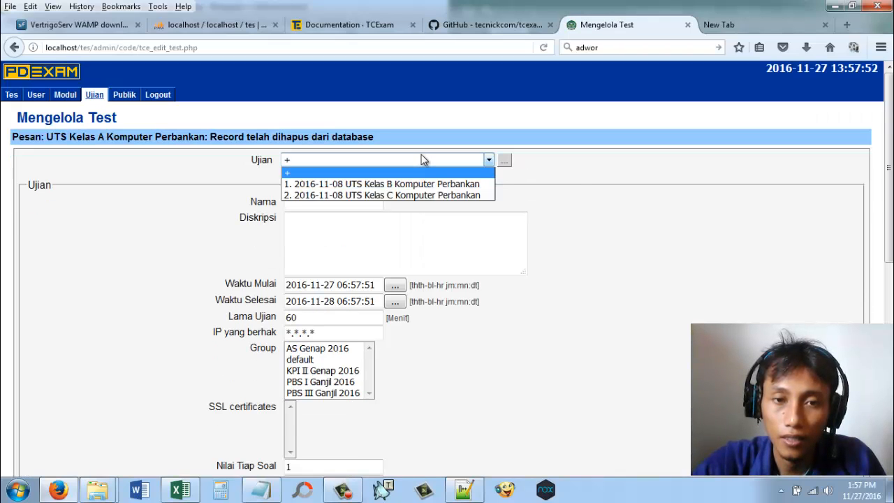
{"action": "left_click", "coordinate": [416, 183]}
{"action": "scroll", "coordinate": [584, 209], "scroll_direction": "down", "scroll_amount": 7}
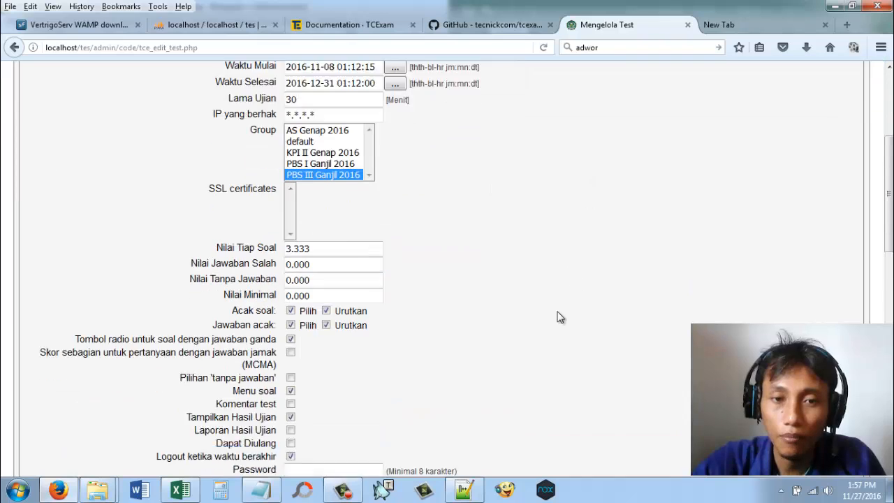
{"action": "left_click", "coordinate": [465, 403]}
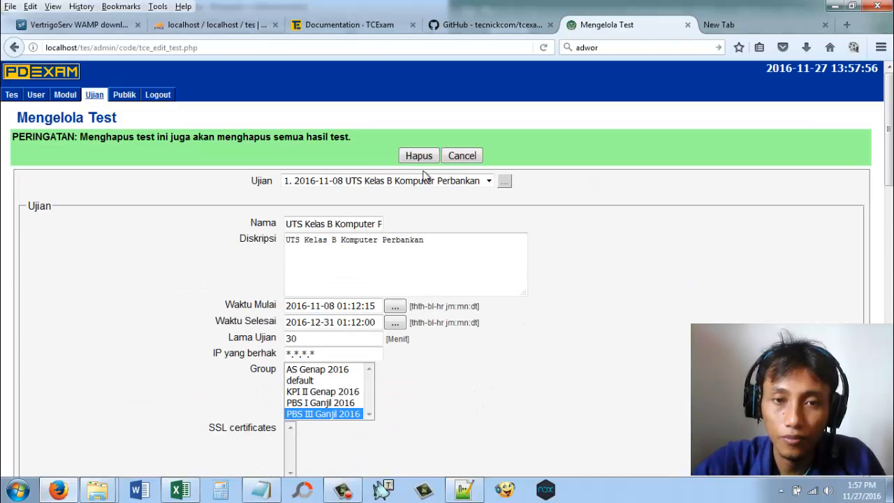
{"action": "left_click", "coordinate": [423, 162]}
Step: Look over the exam UTS Kelas C Komputer Perbankan and its description, then delete the exam
{"action": "left_click", "coordinate": [432, 162]}
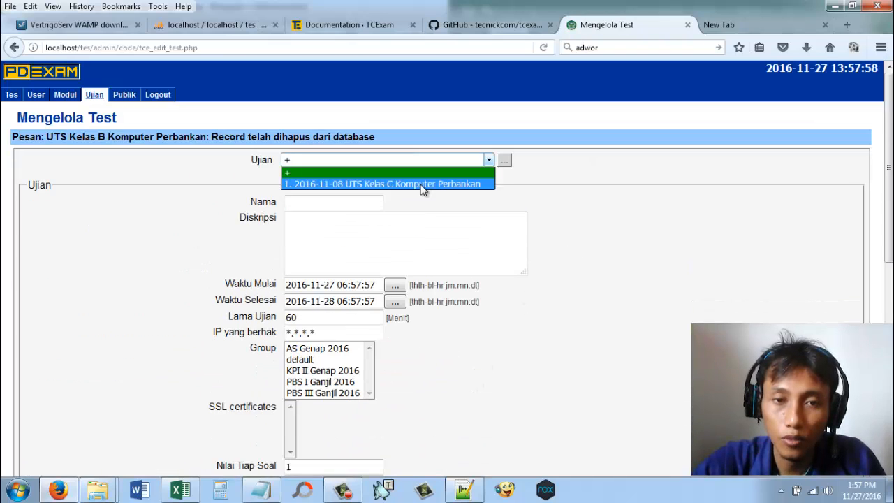
{"action": "left_click", "coordinate": [427, 184]}
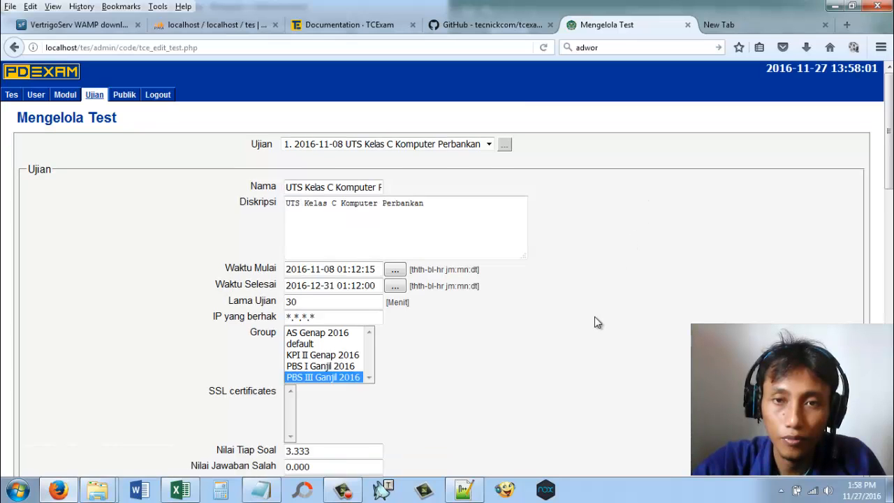
{"action": "scroll", "coordinate": [595, 322], "scroll_direction": "down", "scroll_amount": 8}
{"action": "scroll", "coordinate": [479, 364], "scroll_direction": "up", "scroll_amount": 6}
{"action": "scroll", "coordinate": [480, 364], "scroll_direction": "up", "scroll_amount": 2}
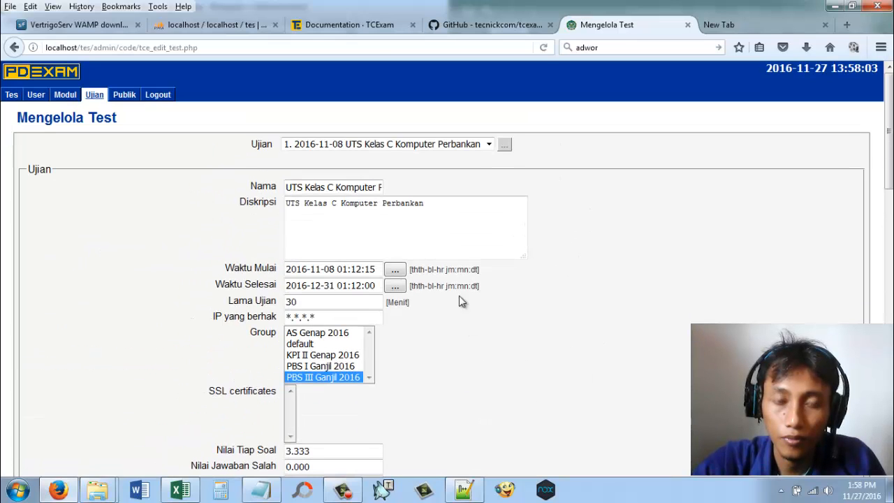
{"action": "left_click", "coordinate": [453, 203]}
{"action": "key", "text": "ctrl+a"}
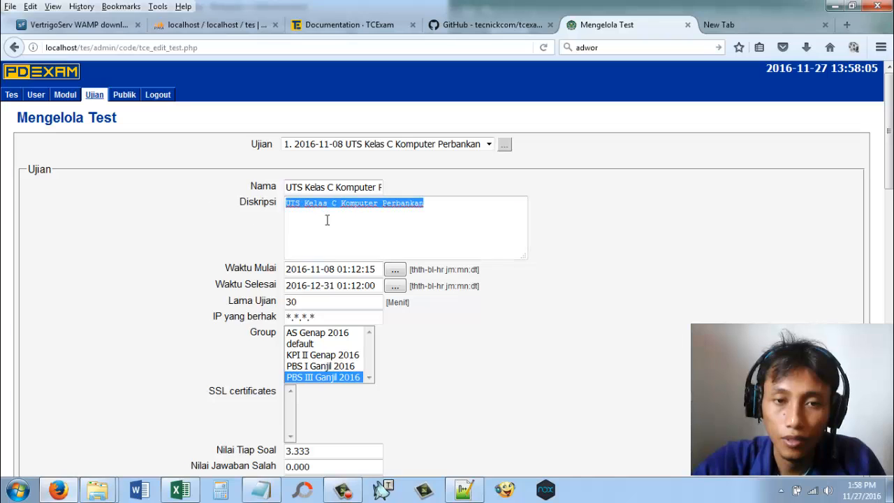
{"action": "right_click", "coordinate": [333, 220]}
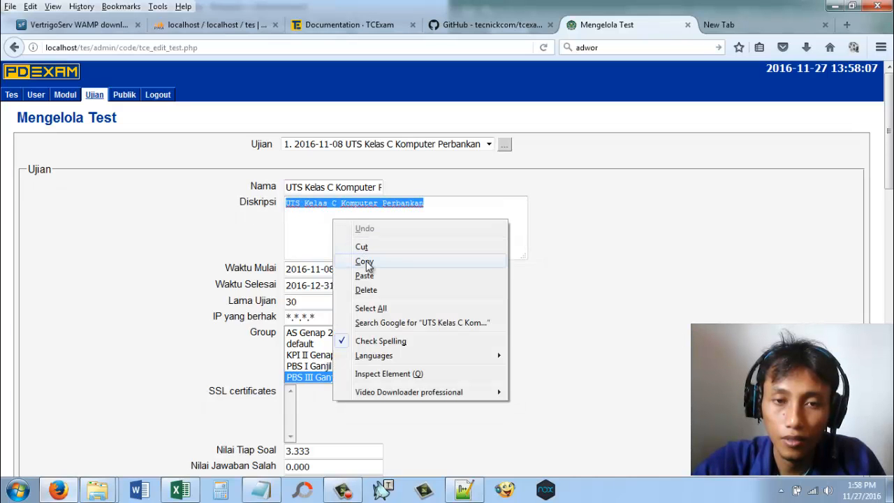
{"action": "left_click", "coordinate": [650, 290]}
{"action": "scroll", "coordinate": [649, 328], "scroll_direction": "down", "scroll_amount": 13}
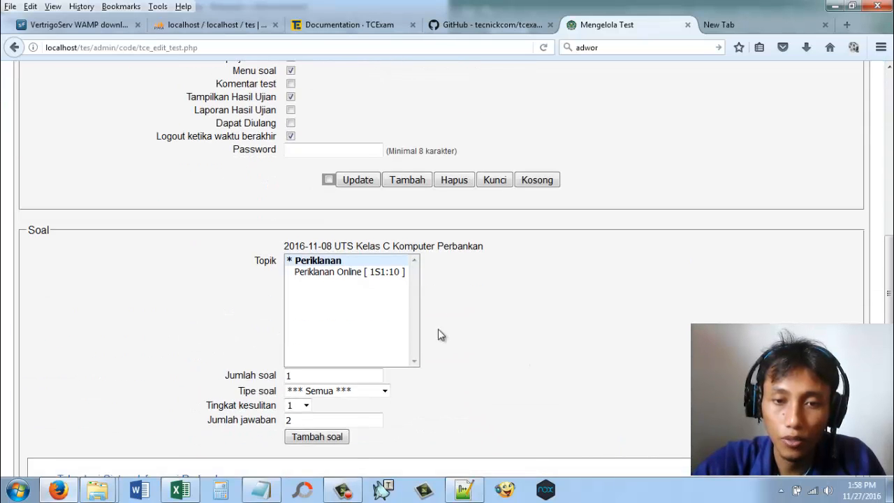
{"action": "left_click", "coordinate": [454, 180]}
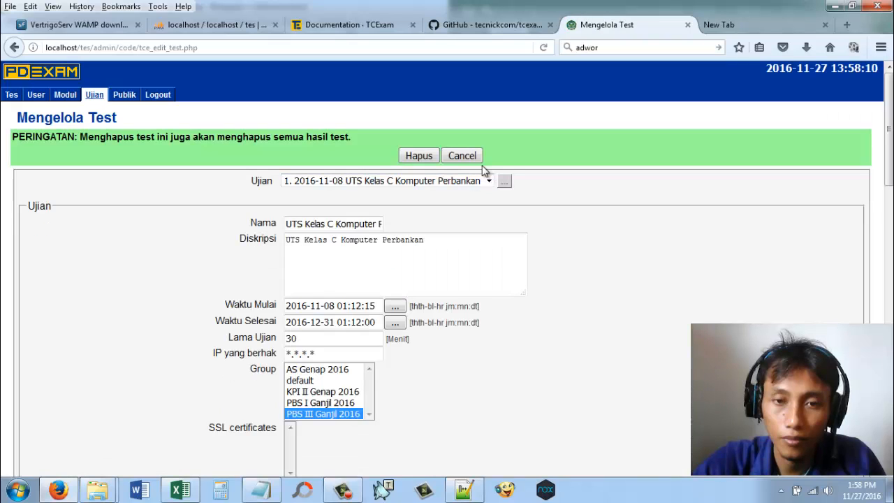
{"action": "left_click", "coordinate": [420, 155]}
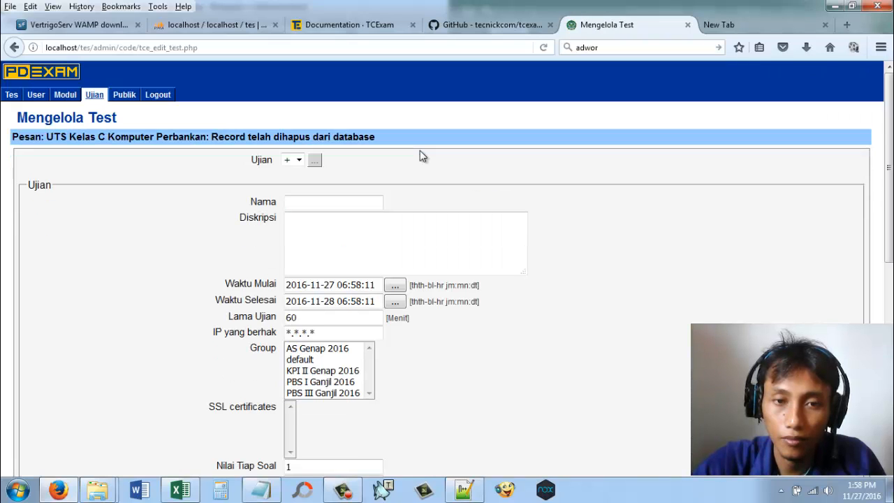
Step: Enter "UAS KPI II 2016" as both the name and the description of the new exam
{"action": "left_click", "coordinate": [311, 198]}
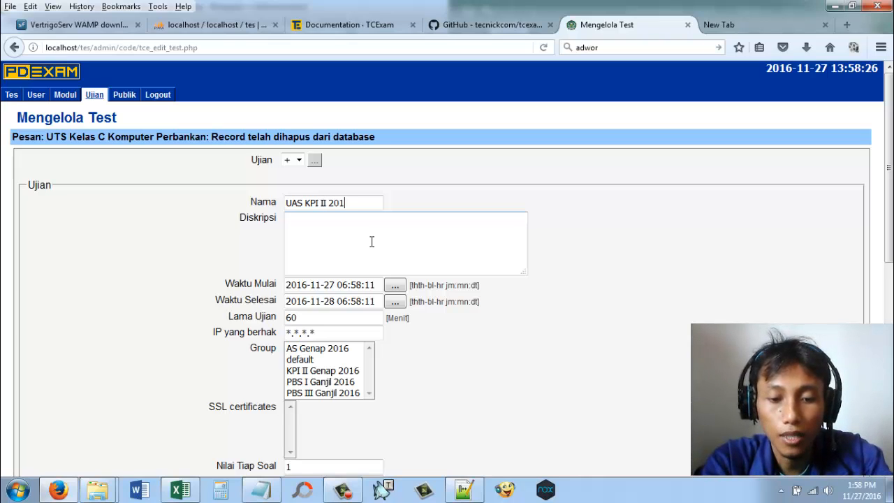
{"action": "key", "text": "ctrl+a"}
{"action": "key", "text": "ctrl+c"}
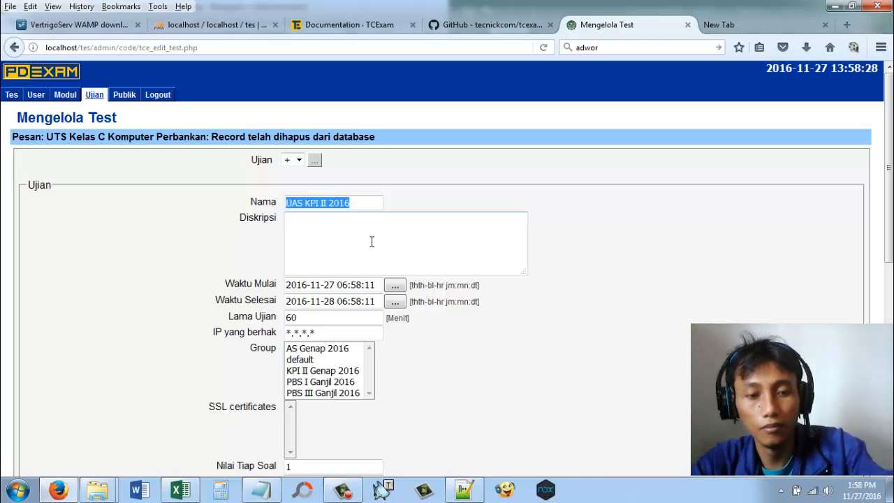
{"action": "left_click", "coordinate": [375, 245]}
{"action": "key", "text": "ctrl+v"}
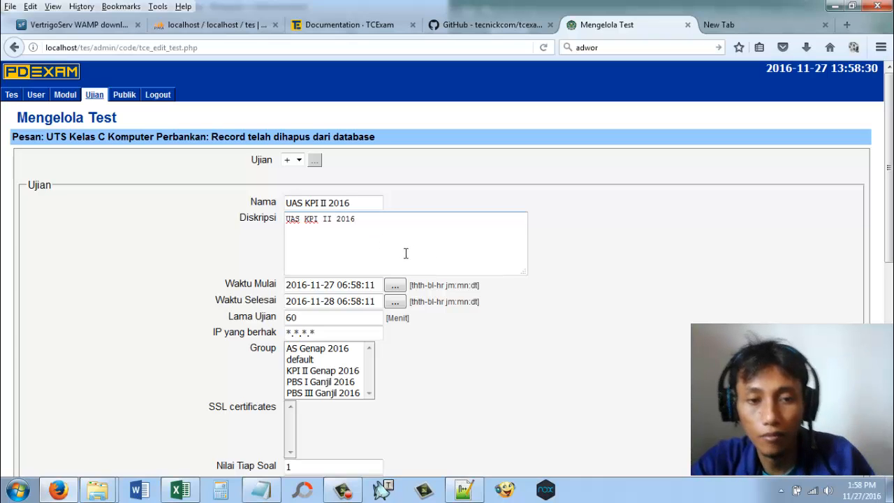
Step: Set the exam's end time (Waktu Selesai) to 31 December 2016 using the date picker
{"action": "left_click", "coordinate": [394, 302]}
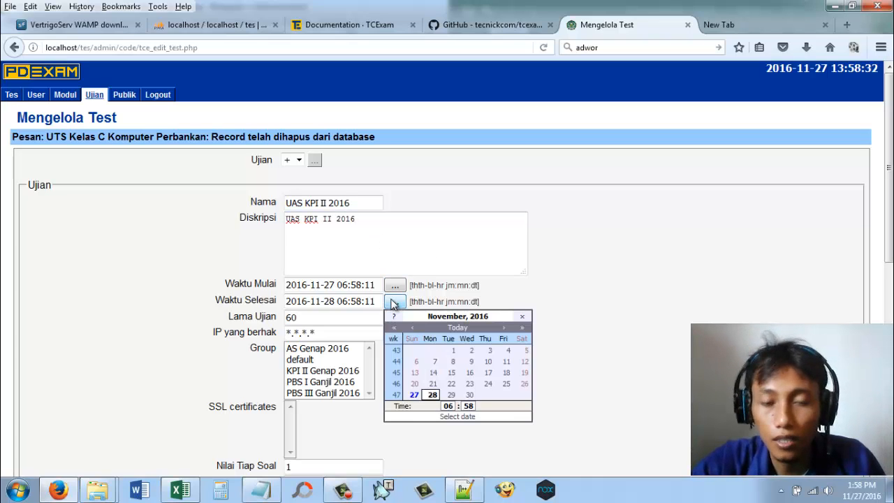
{"action": "left_click", "coordinate": [506, 328]}
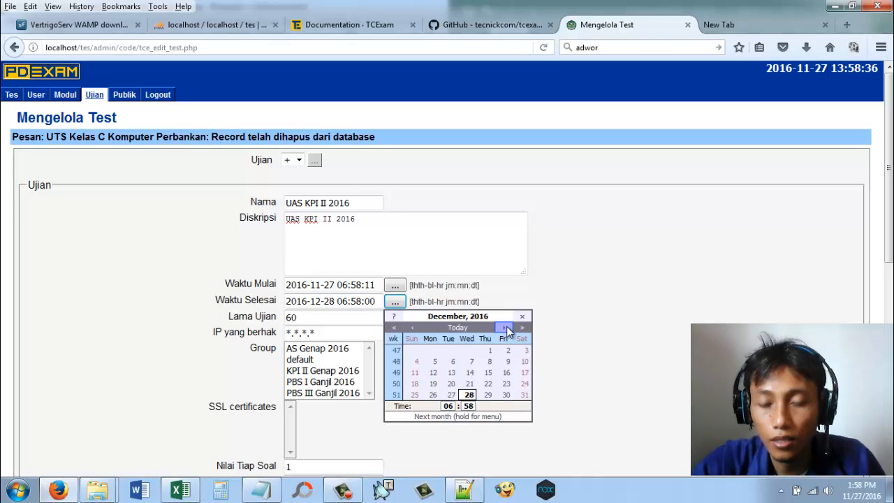
{"action": "left_click", "coordinate": [524, 394]}
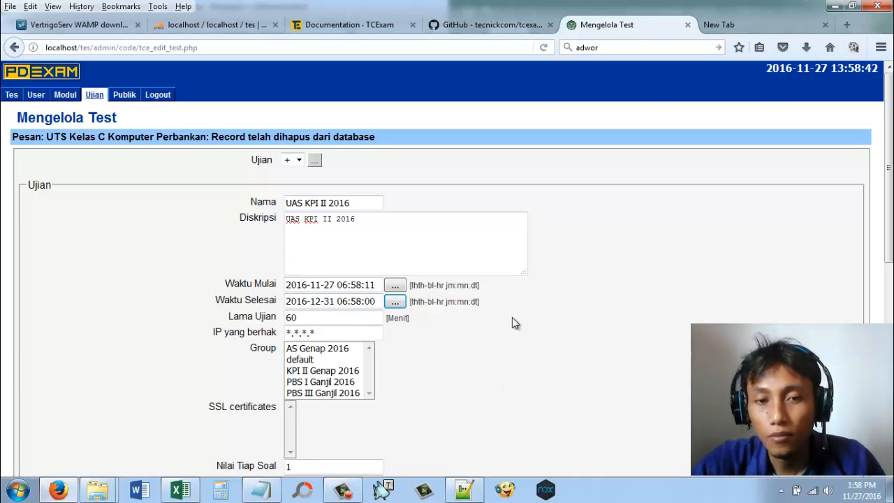
Step: Set the exam duration to 1 minute and assign the exam to the group KPI II Genap 2016
{"action": "scroll", "coordinate": [514, 320], "scroll_direction": "down", "scroll_amount": 2}
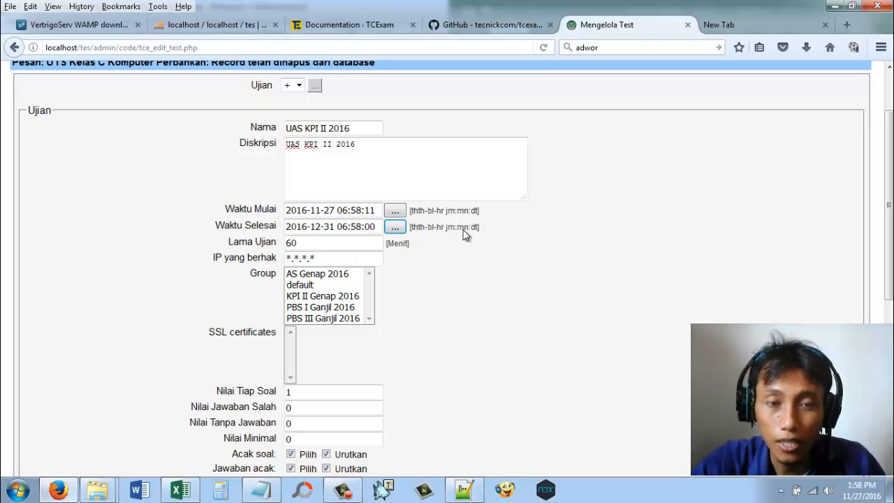
{"action": "scroll", "coordinate": [563, 283], "scroll_direction": "down", "scroll_amount": 8}
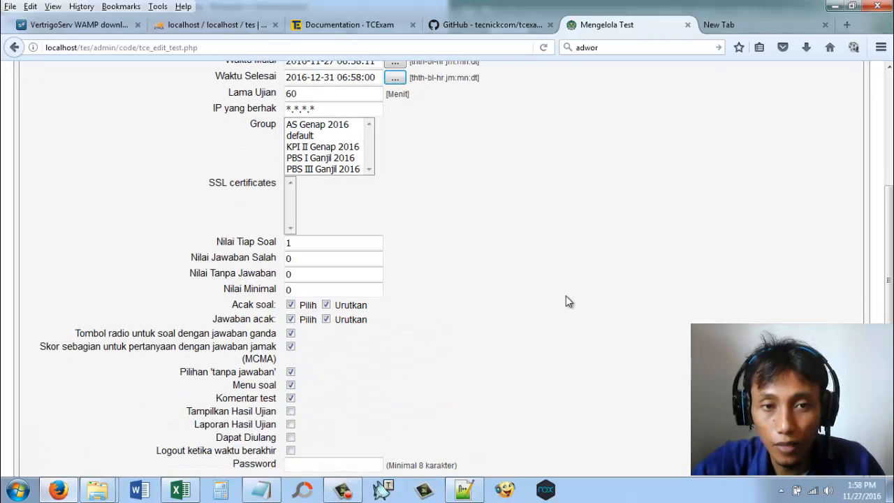
{"action": "scroll", "coordinate": [615, 311], "scroll_direction": "up", "scroll_amount": 10}
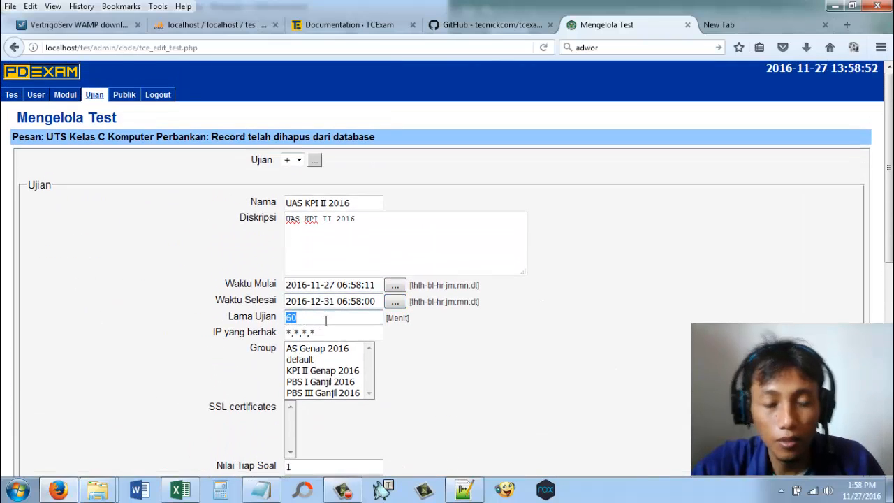
{"action": "type", "text": "1"}
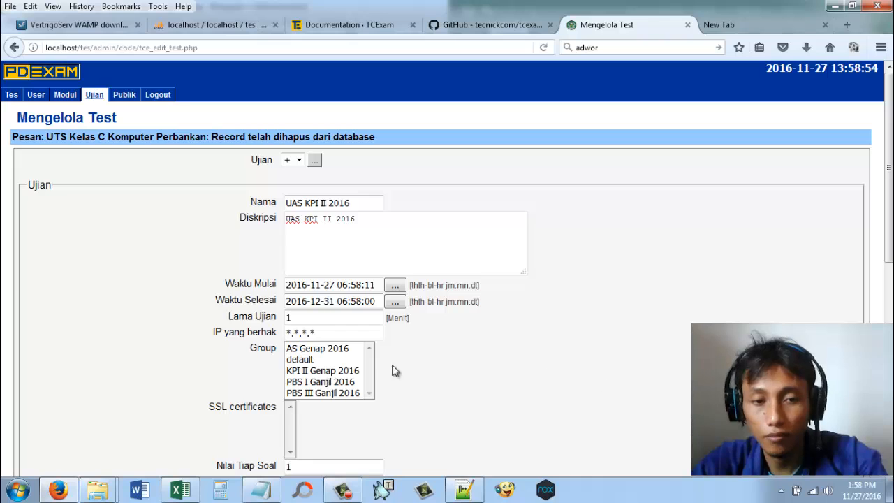
{"action": "scroll", "coordinate": [381, 367], "scroll_direction": "down", "scroll_amount": 2}
{"action": "left_click", "coordinate": [340, 299]}
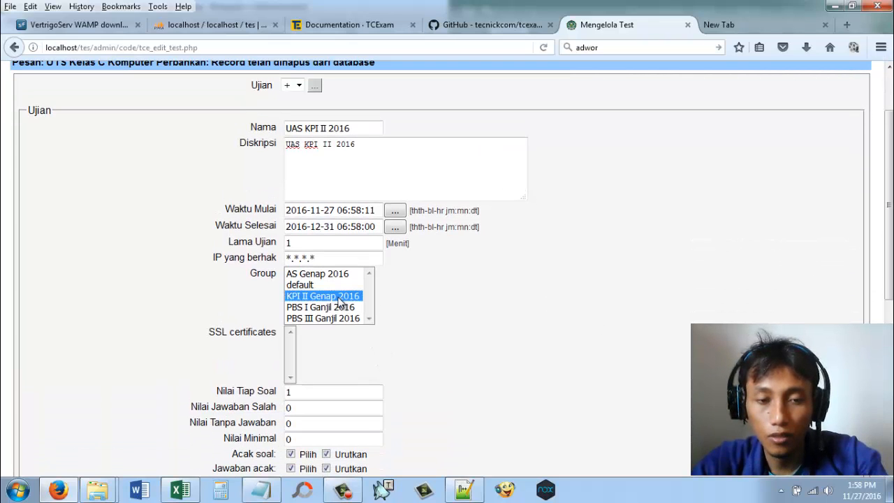
Step: Set the score per question (Nilai Tiap Soal) to 100 and look over the remaining exam settings
{"action": "scroll", "coordinate": [468, 333], "scroll_direction": "down", "scroll_amount": 2}
{"action": "left_click", "coordinate": [294, 317]}
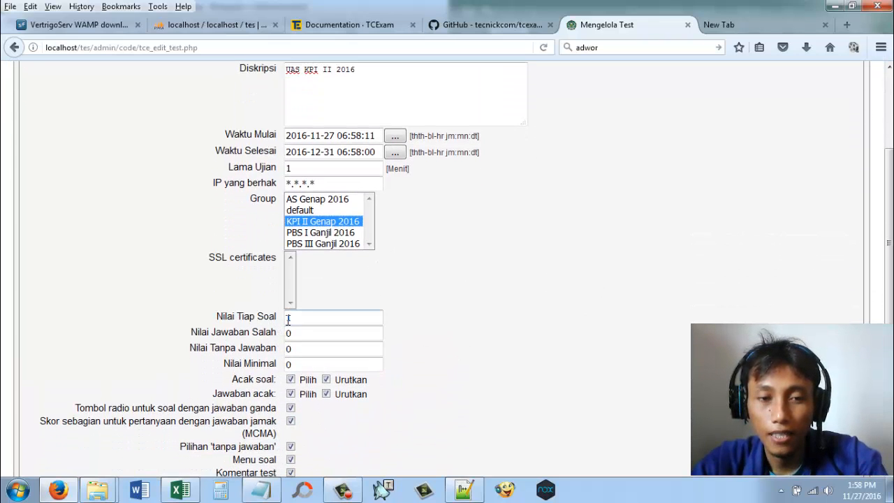
{"action": "double_click", "coordinate": [289, 317]}
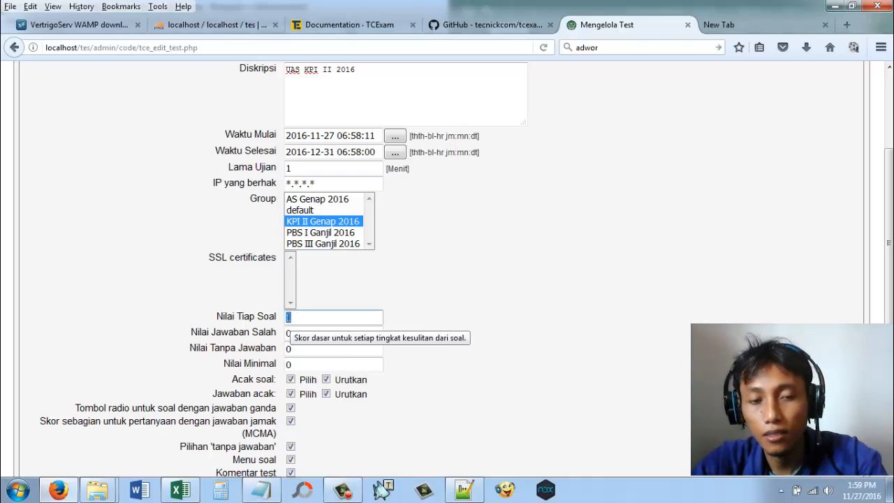
{"action": "type", "text": "100"}
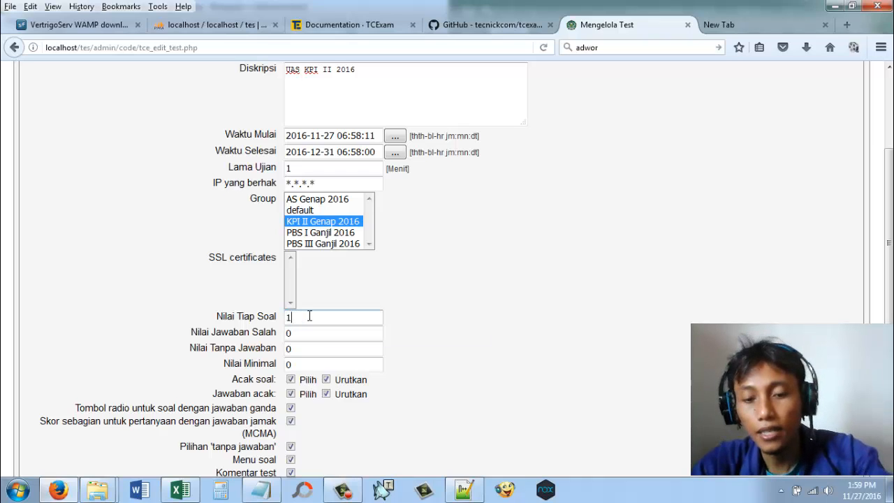
{"action": "scroll", "coordinate": [602, 304], "scroll_direction": "down", "scroll_amount": 2}
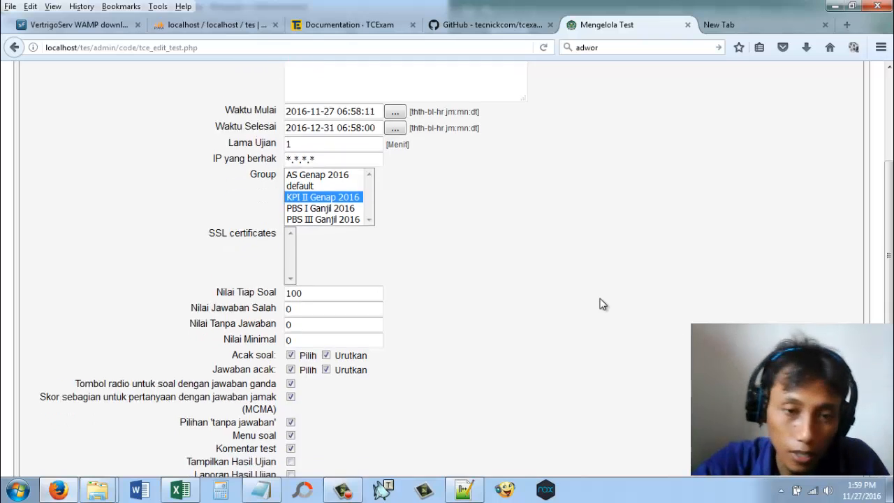
{"action": "scroll", "coordinate": [603, 304], "scroll_direction": "up", "scroll_amount": 4}
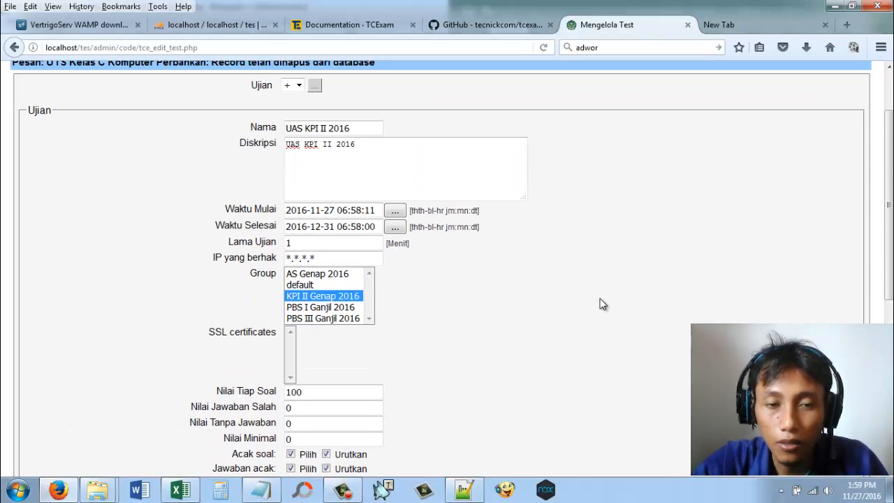
{"action": "scroll", "coordinate": [603, 304], "scroll_direction": "down", "scroll_amount": 5}
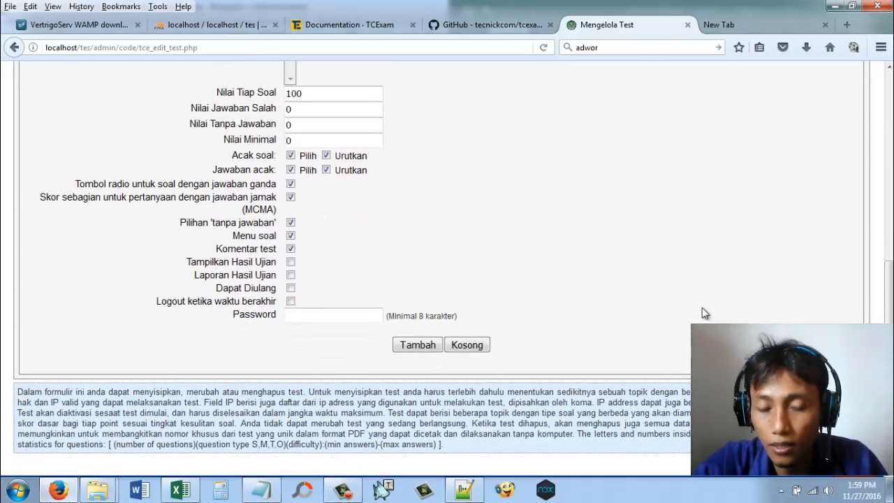
Step: Open the question management page (Soal) in a new browser tab and switch to it
{"action": "scroll", "coordinate": [654, 336], "scroll_direction": "up", "scroll_amount": 8}
{"action": "mouse_move", "coordinate": [93, 93]}
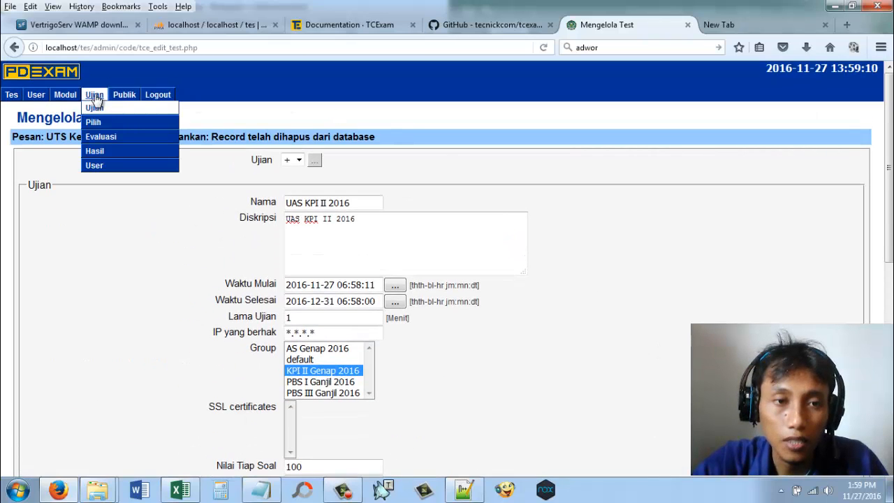
{"action": "mouse_move", "coordinate": [66, 96]}
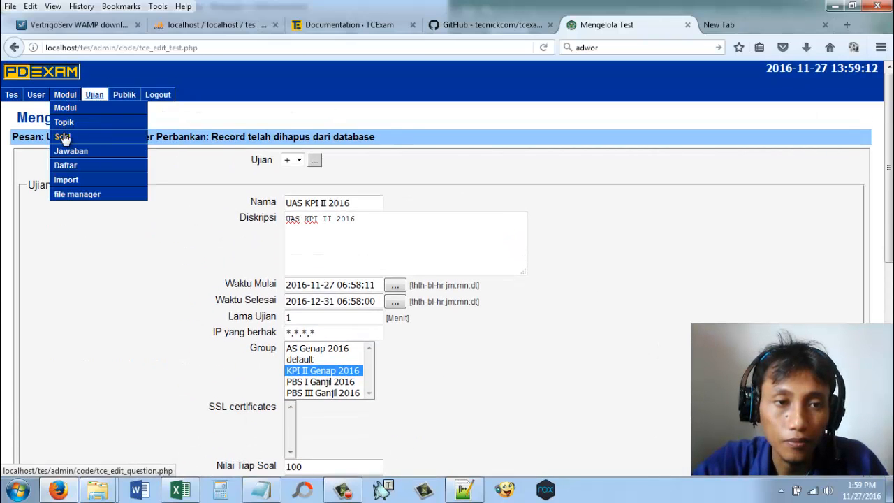
{"action": "right_click", "coordinate": [65, 137]}
{"action": "left_click", "coordinate": [89, 147]}
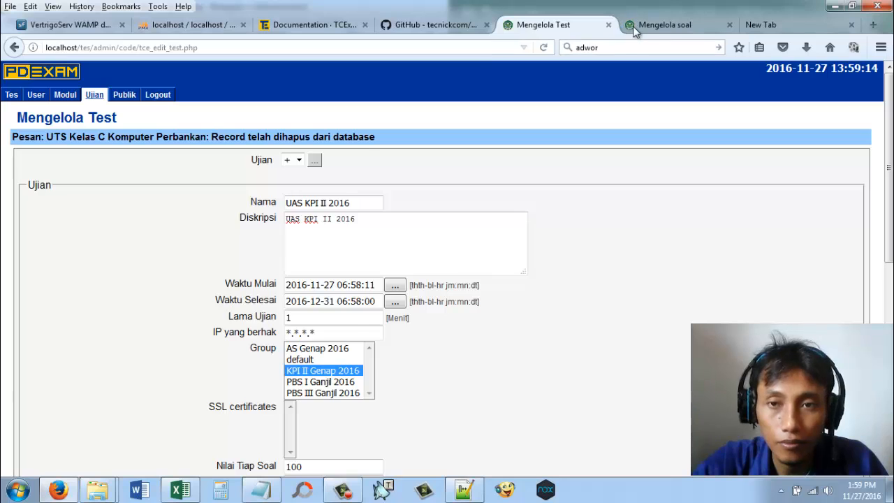
{"action": "left_click", "coordinate": [650, 27]}
Step: Add the single-answer question "abcde" to the Periklanan Online topic with automatic continuation (Lanjut secara otomatis) enabled
{"action": "left_click", "coordinate": [365, 213]}
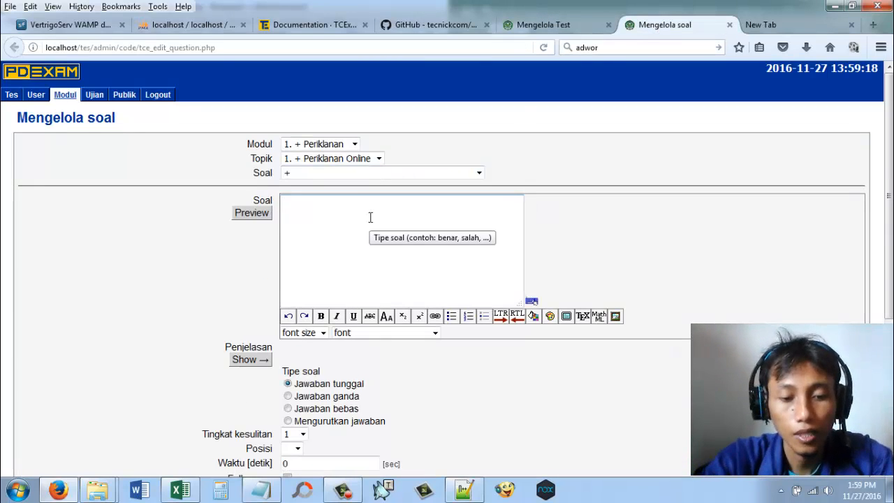
{"action": "type", "text": "a"}
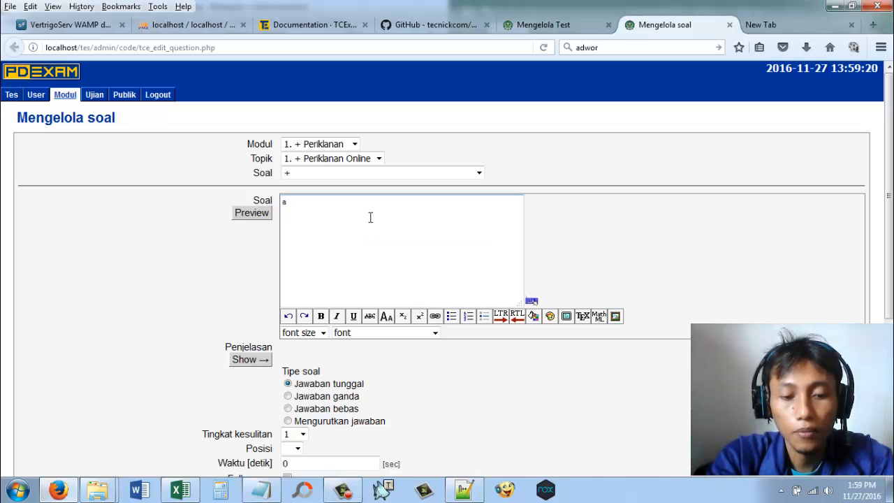
{"action": "type", "text": "bcde"}
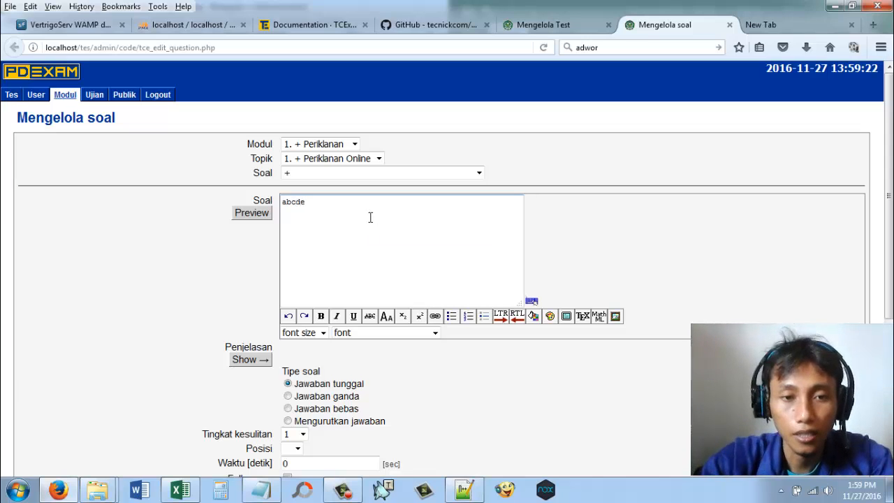
{"action": "scroll", "coordinate": [625, 329], "scroll_direction": "down", "scroll_amount": 1}
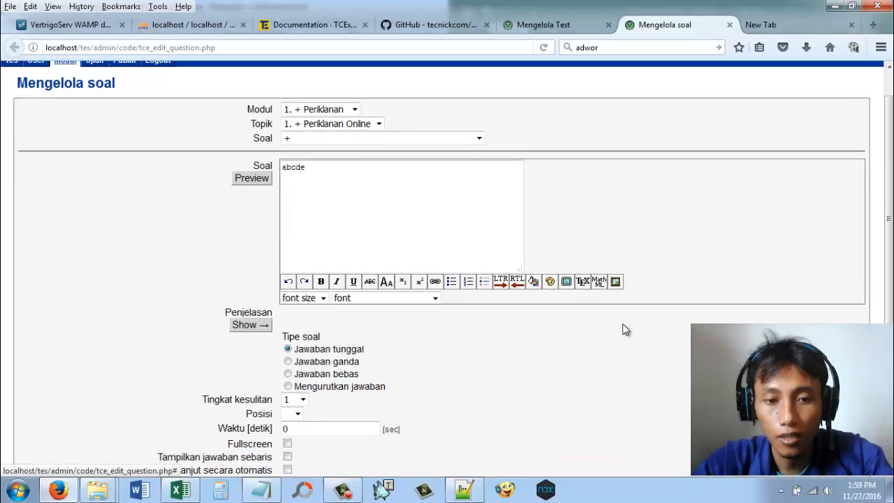
{"action": "scroll", "coordinate": [625, 330], "scroll_direction": "down", "scroll_amount": 3}
{"action": "left_click", "coordinate": [287, 355]}
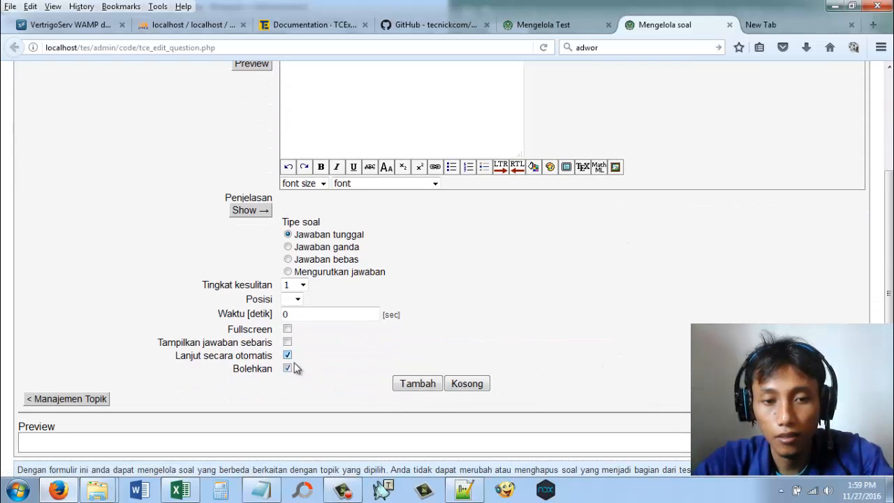
{"action": "left_click", "coordinate": [418, 384]}
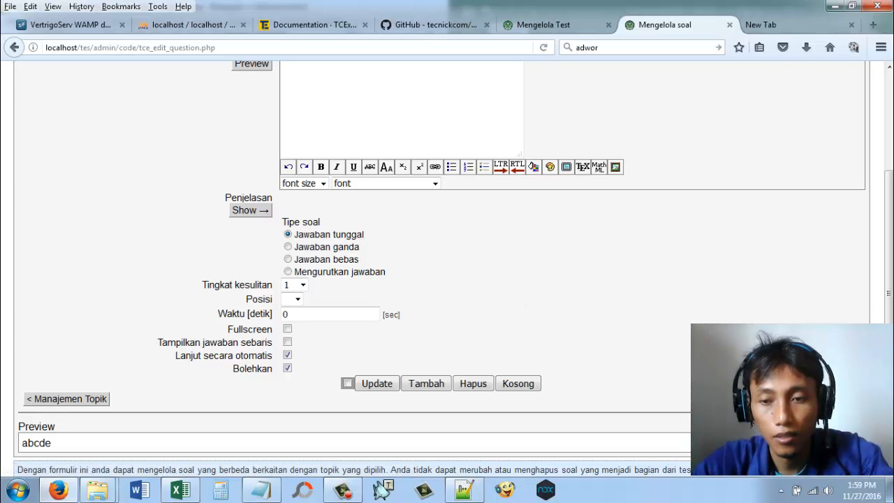
Step: Replace the question text with "12345" and add it as another question in the Periklanan Online topic
{"action": "scroll", "coordinate": [438, 144], "scroll_direction": "up", "scroll_amount": 4}
{"action": "left_click", "coordinate": [326, 202]}
{"action": "key", "text": "ctrl+a"}
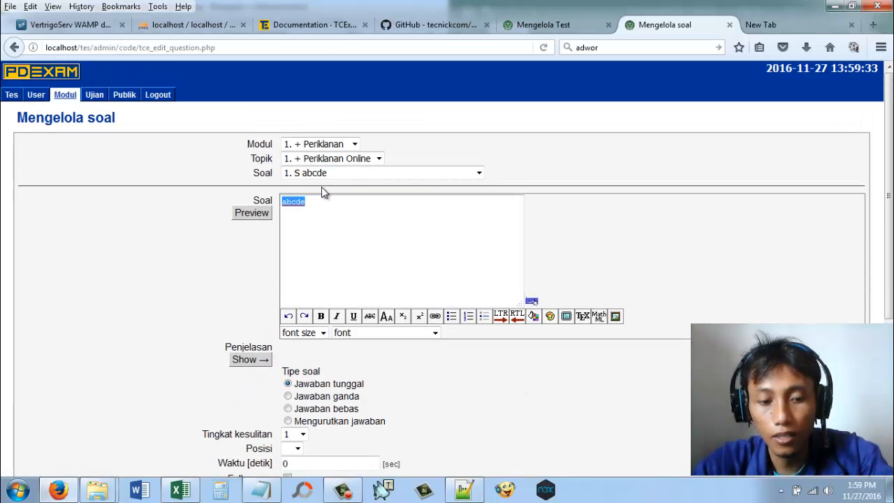
{"action": "type", "text": "12345"}
{"action": "scroll", "coordinate": [511, 261], "scroll_direction": "down", "scroll_amount": 3}
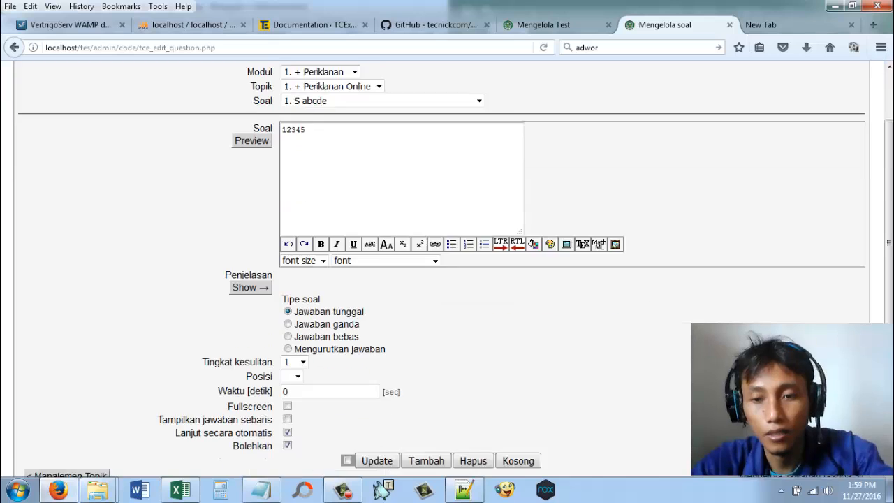
{"action": "left_click", "coordinate": [437, 370]}
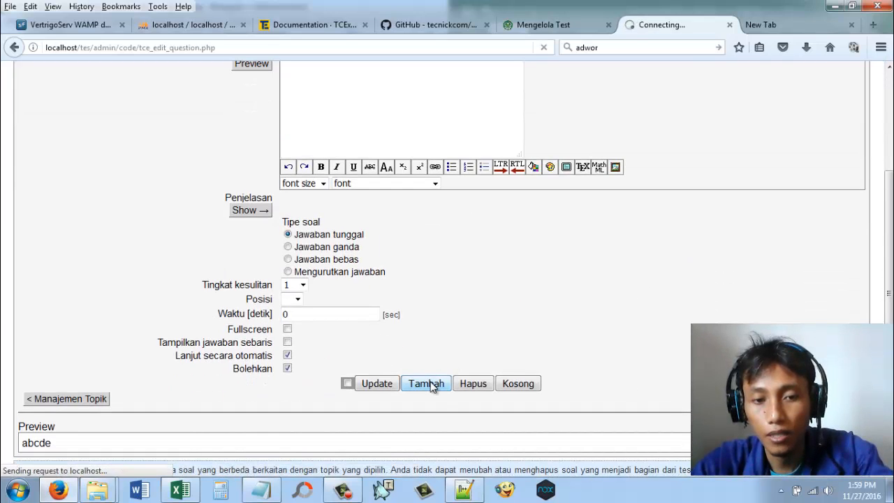
Step: Go to the multiple-choice answer management page and add "f" as the correct answer to the question abcde
{"action": "scroll", "coordinate": [437, 370], "scroll_direction": "down", "scroll_amount": 4}
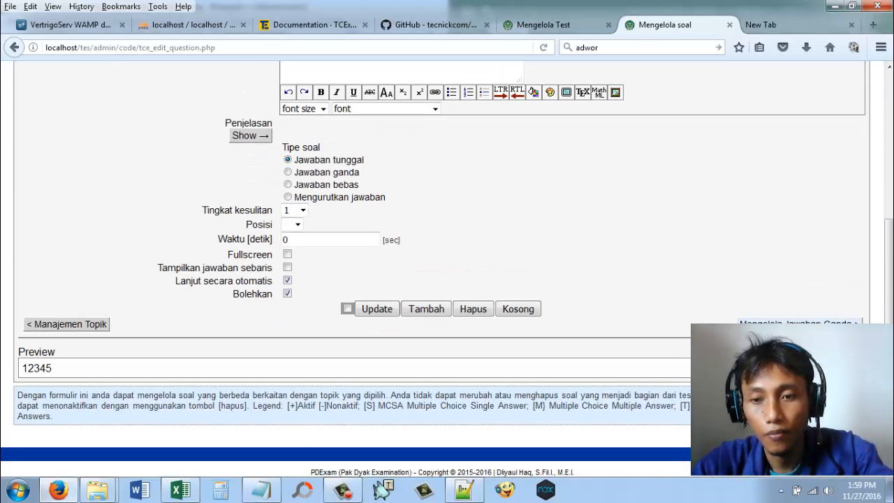
{"action": "left_click", "coordinate": [797, 321]}
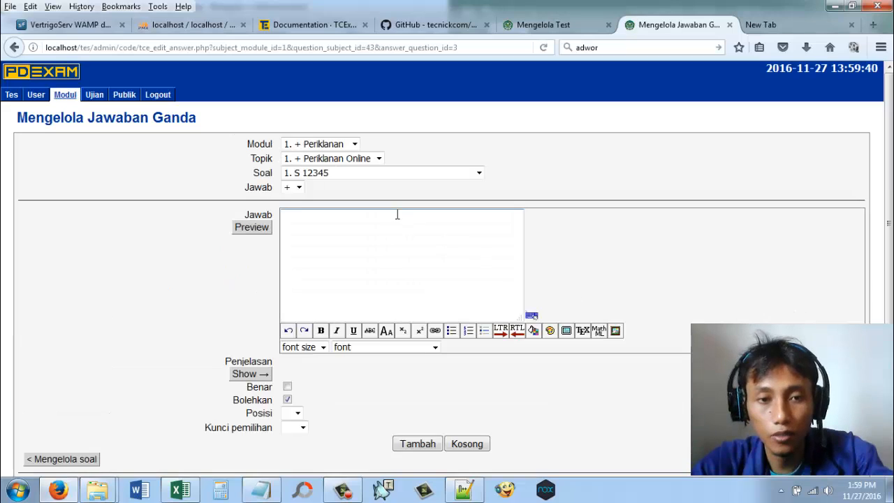
{"action": "left_click", "coordinate": [376, 172]}
{"action": "left_click", "coordinate": [367, 196]}
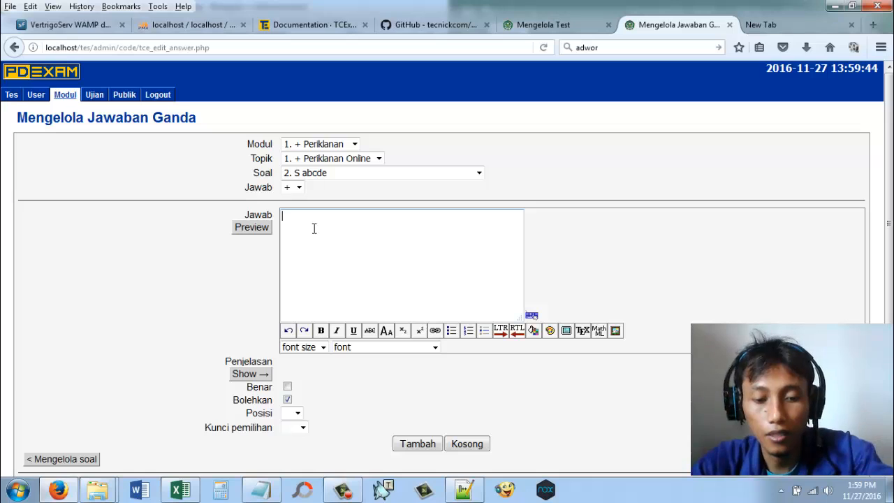
{"action": "type", "text": "r"}
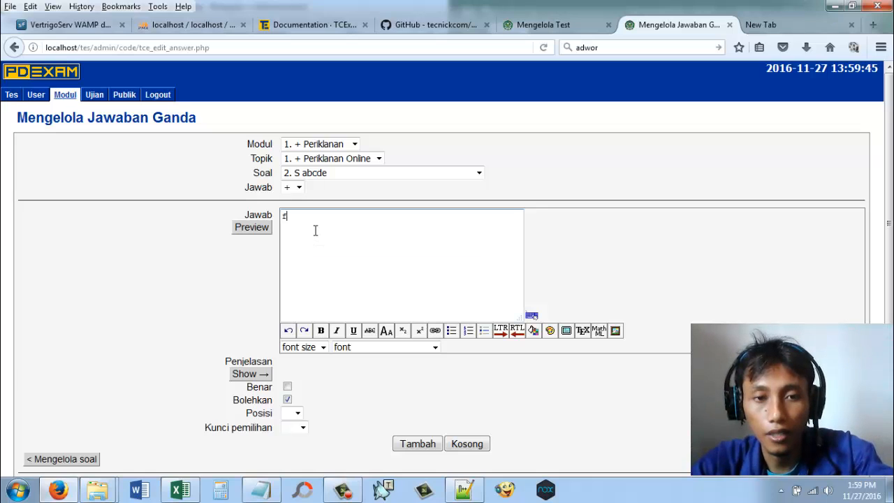
{"action": "left_click", "coordinate": [287, 387]}
{"action": "left_click", "coordinate": [407, 445]}
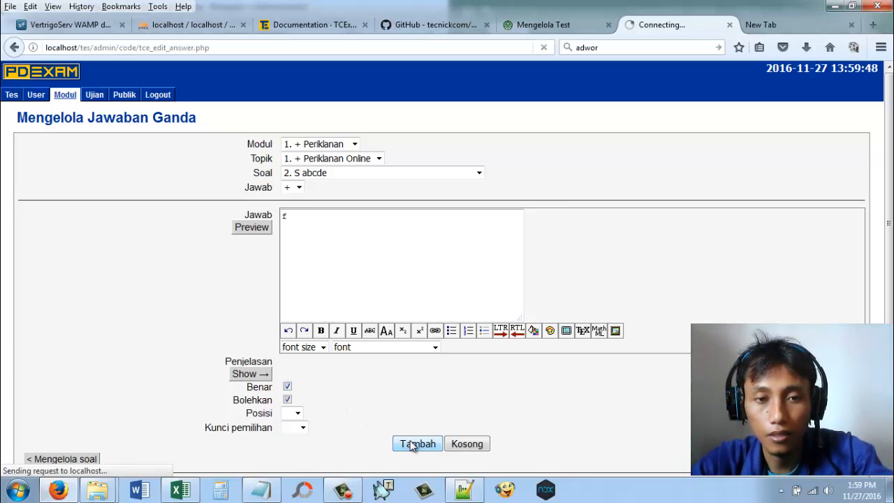
Step: Add g, h, i and j as incorrect answers to the question abcde
{"action": "left_click_drag", "start_coordinate": [288, 216], "coordinate": [273, 223]}
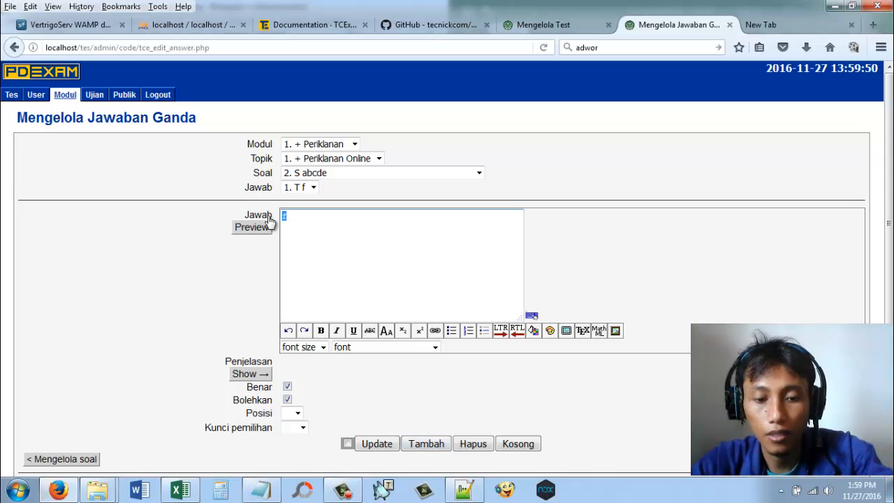
{"action": "type", "text": "g"}
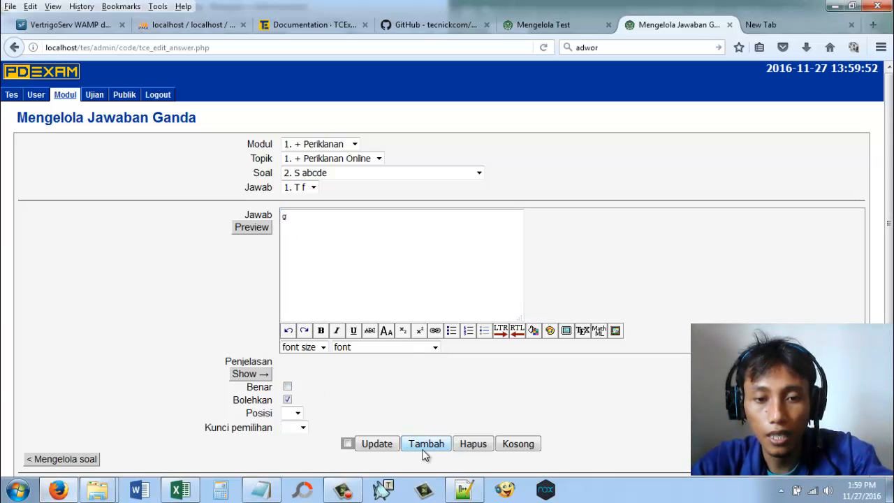
{"action": "left_click", "coordinate": [425, 446]}
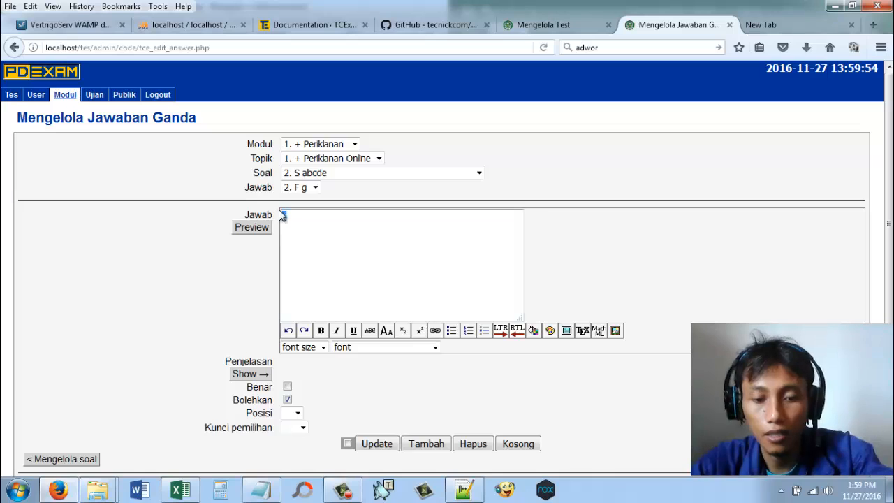
{"action": "type", "text": "h"}
{"action": "left_click", "coordinate": [425, 444]}
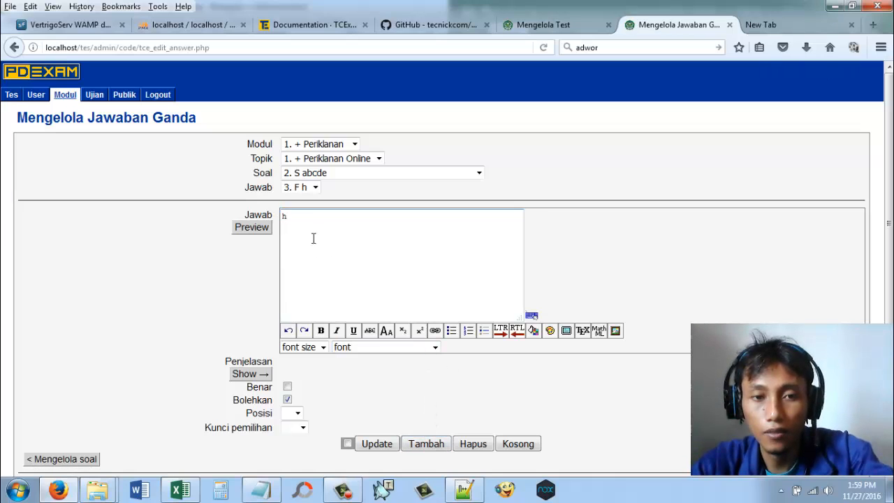
{"action": "left_click_drag", "start_coordinate": [313, 237], "coordinate": [272, 218]}
{"action": "type", "text": "i"}
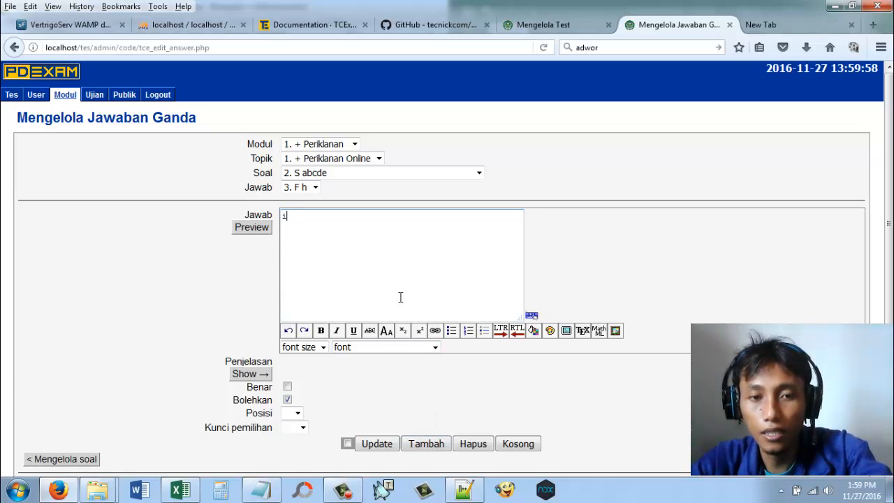
{"action": "left_click", "coordinate": [432, 444]}
{"action": "left_click_drag", "start_coordinate": [346, 242], "coordinate": [270, 222]}
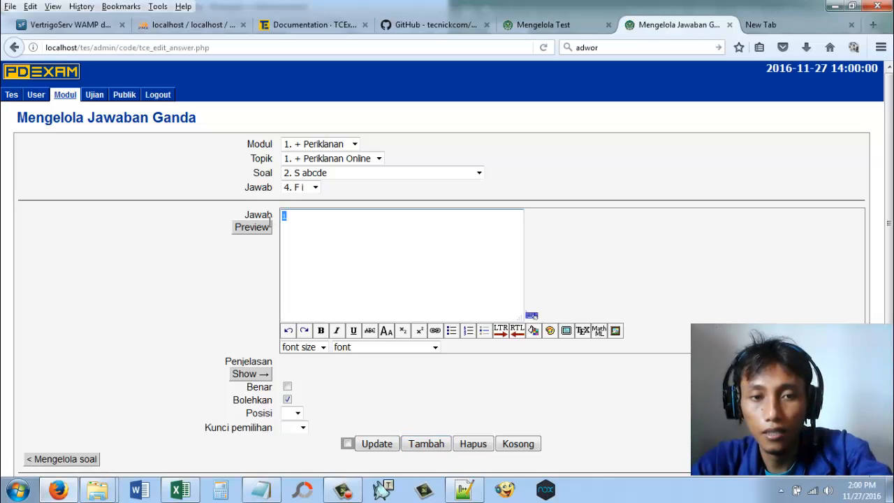
{"action": "type", "text": "j"}
{"action": "left_click", "coordinate": [429, 442]}
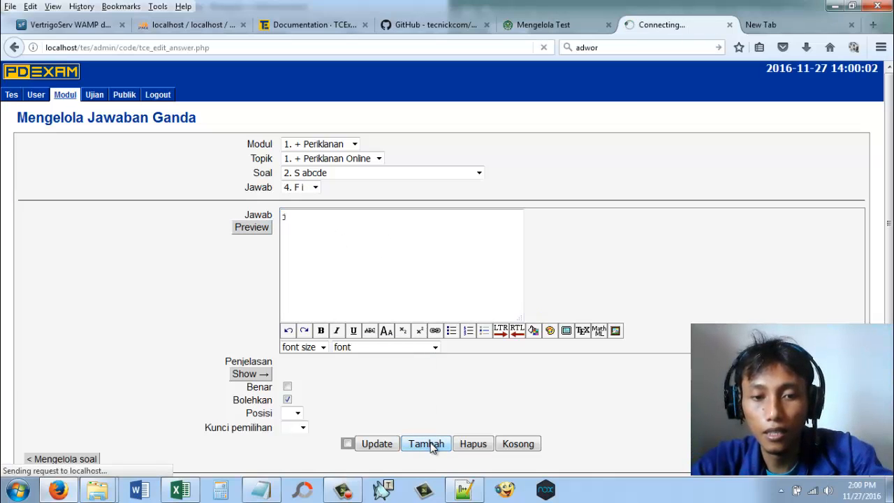
Step: Choose the question 12345 and add "6" as its correct answer
{"action": "left_click", "coordinate": [331, 174]}
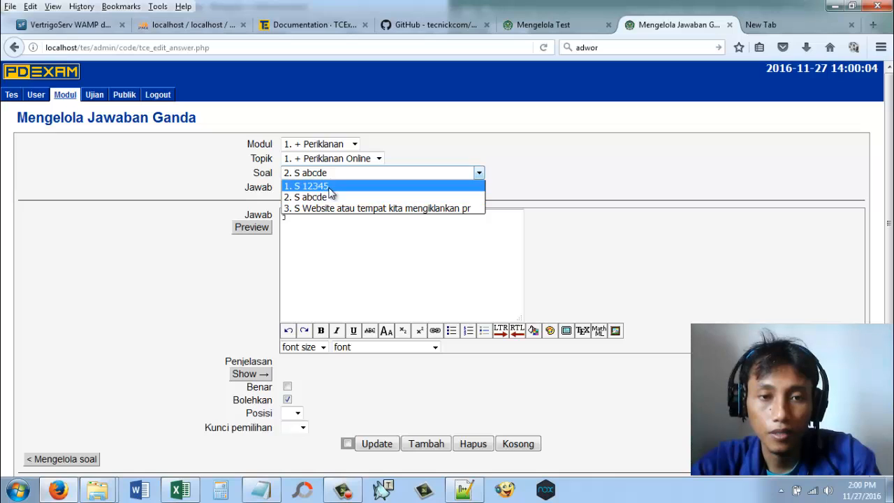
{"action": "left_click", "coordinate": [308, 184]}
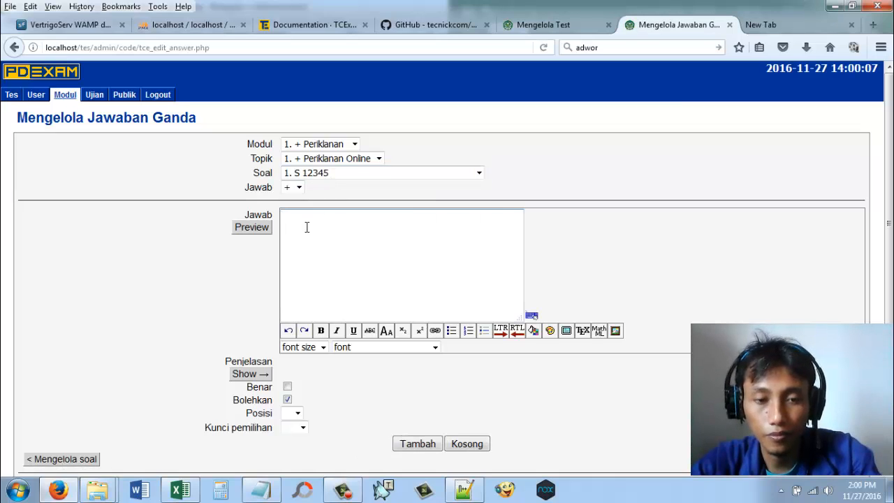
{"action": "type", "text": "6"}
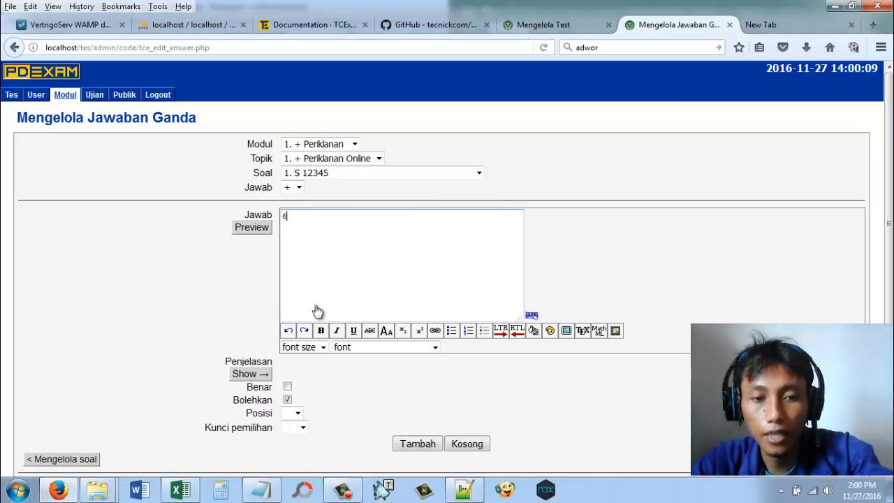
{"action": "left_click", "coordinate": [287, 386]}
{"action": "left_click", "coordinate": [416, 447]}
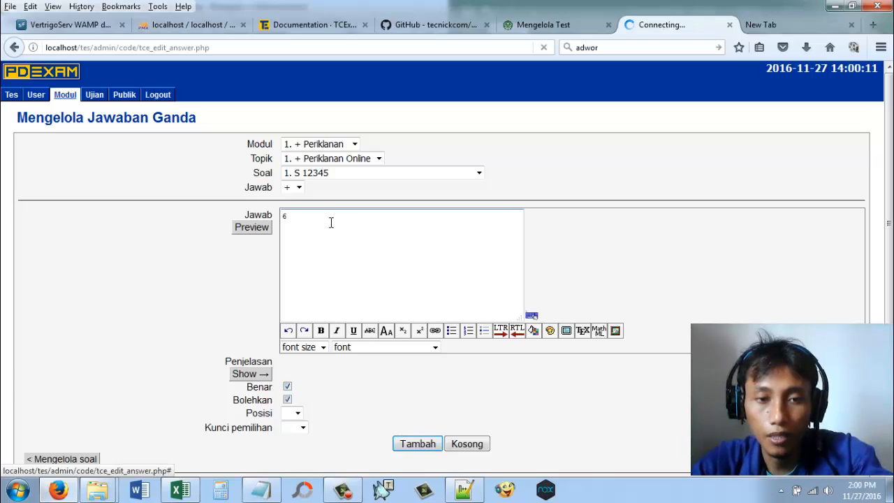
Step: Add 7, 8, 9 and 10 as incorrect answers to the question 12345
{"action": "type", "text": "7"}
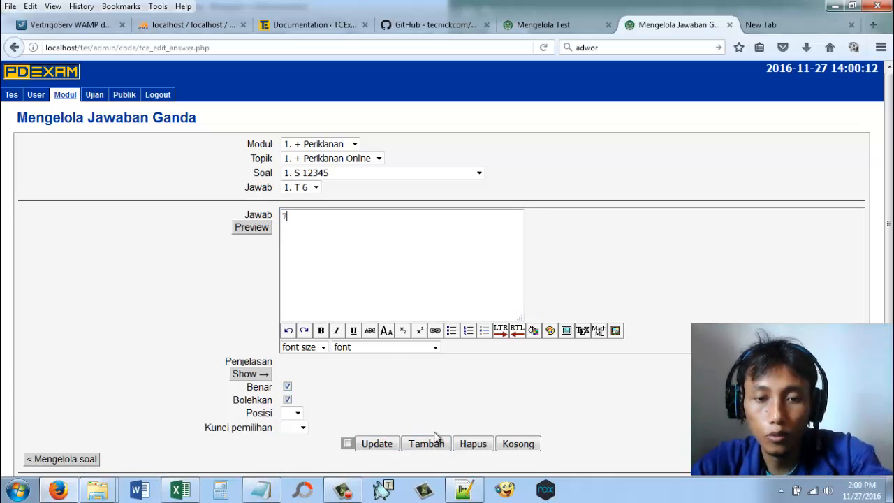
{"action": "left_click", "coordinate": [287, 386]}
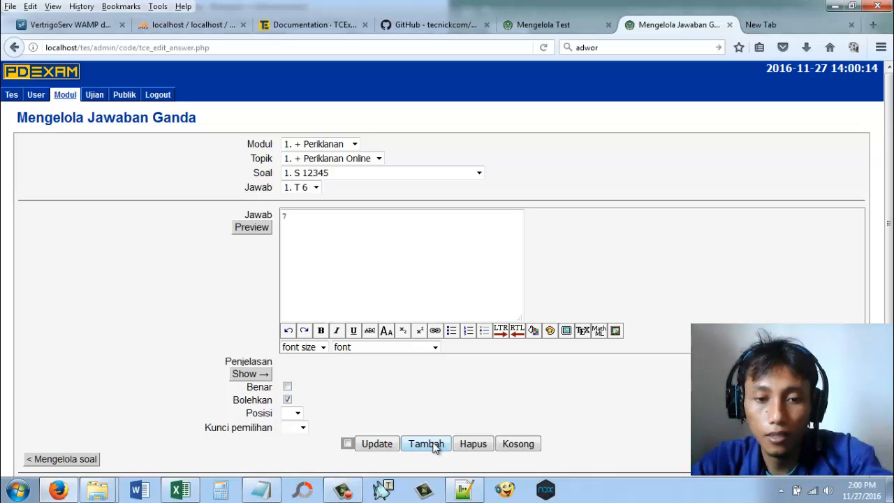
{"action": "left_click", "coordinate": [432, 444]}
{"action": "type", "text": "8"}
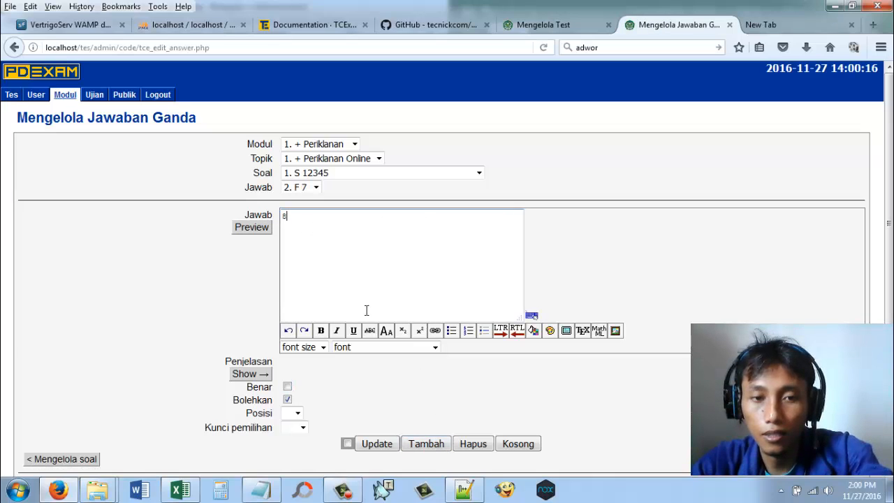
{"action": "left_click", "coordinate": [412, 442]}
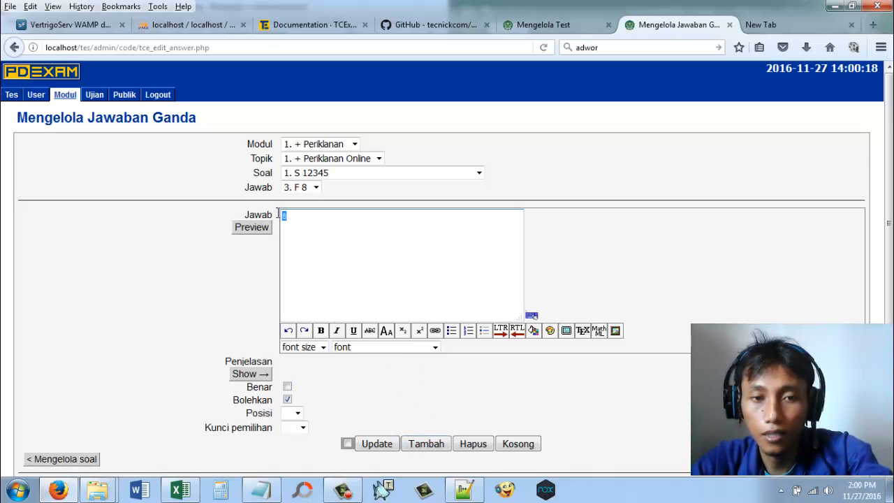
{"action": "type", "text": "9"}
{"action": "left_click", "coordinate": [426, 444]}
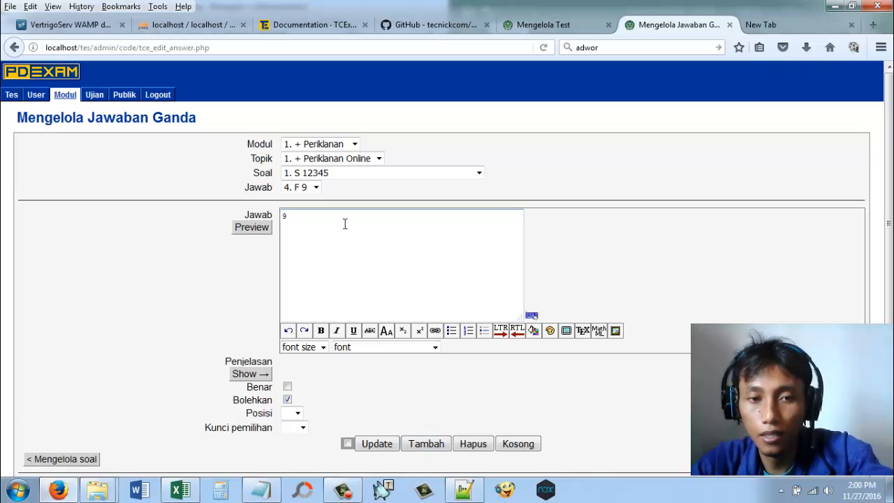
{"action": "type", "text": "10"}
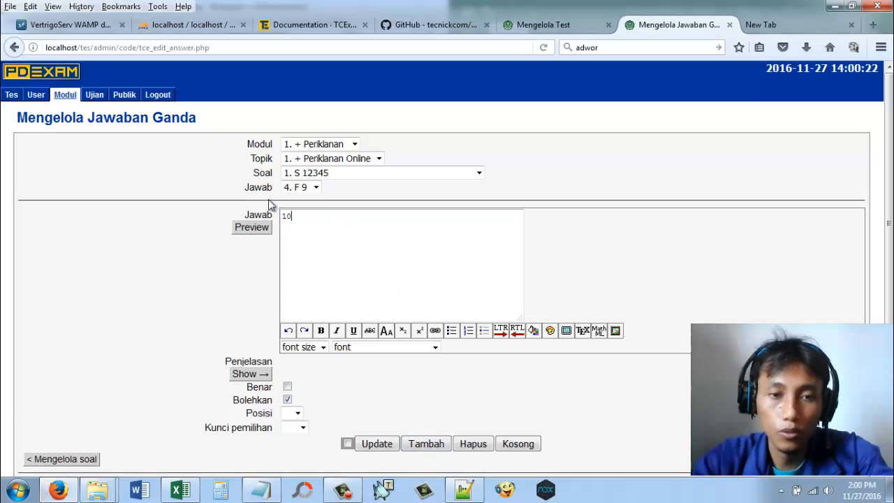
{"action": "left_click", "coordinate": [419, 446]}
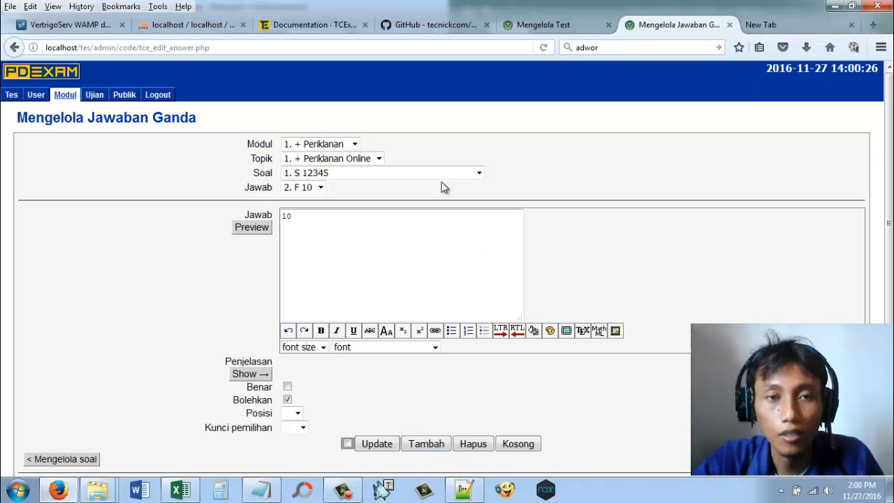
Step: Return to the UAS KPI II 2016 exam form and set Lama Ujian to 3 minutes and Nilai Tiap Soal to 33,33
{"action": "left_click", "coordinate": [552, 28]}
{"action": "scroll", "coordinate": [510, 292], "scroll_direction": "down", "scroll_amount": 2}
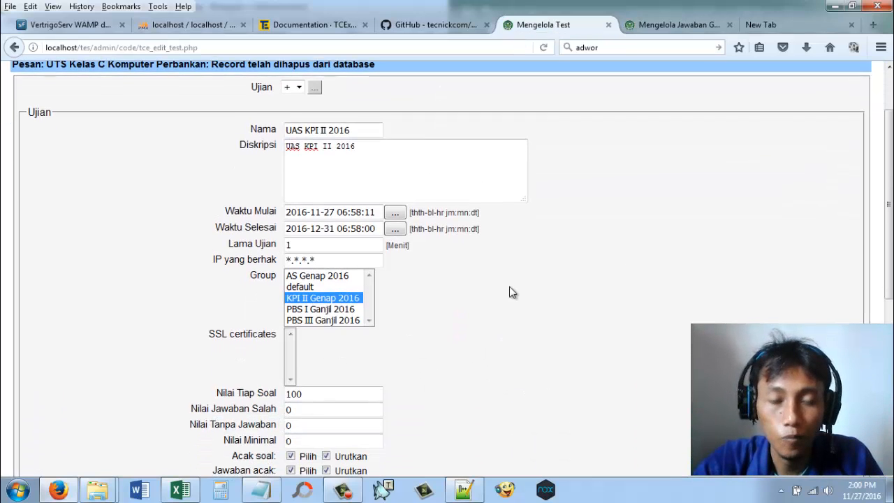
{"action": "scroll", "coordinate": [459, 301], "scroll_direction": "down", "scroll_amount": 2}
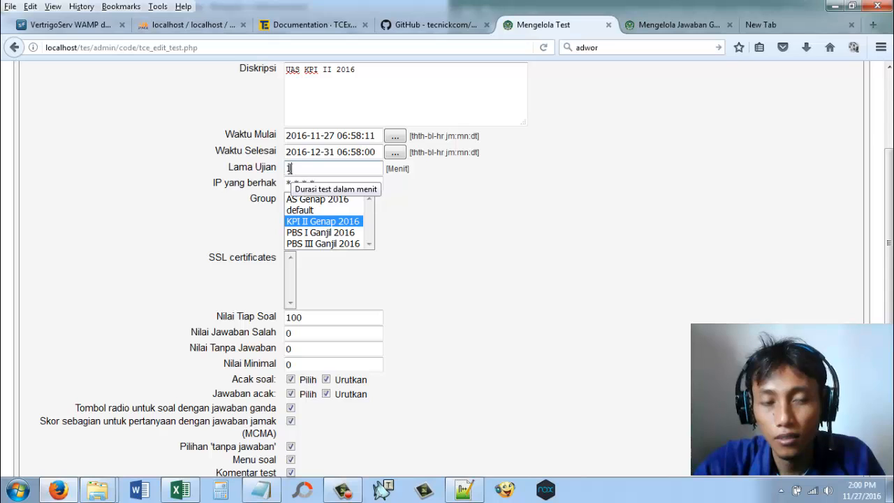
{"action": "double_click", "coordinate": [289, 168]}
{"action": "type", "text": "3"}
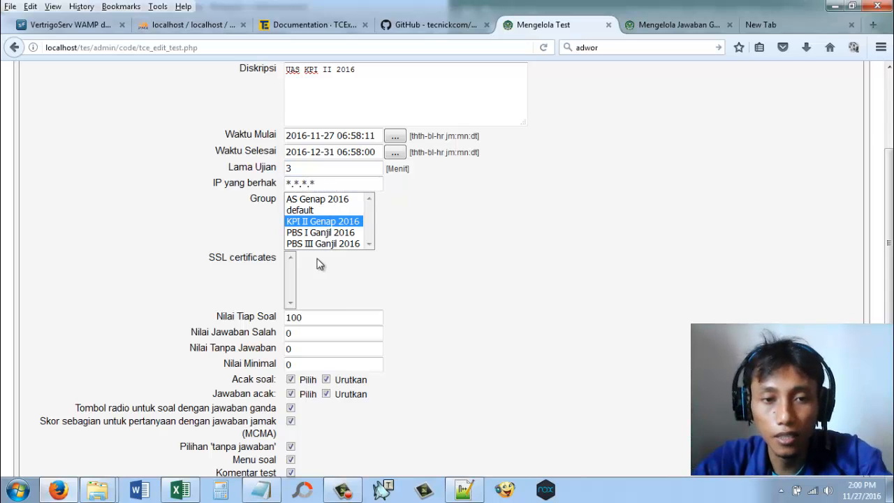
{"action": "left_click_drag", "start_coordinate": [312, 317], "coordinate": [269, 316]}
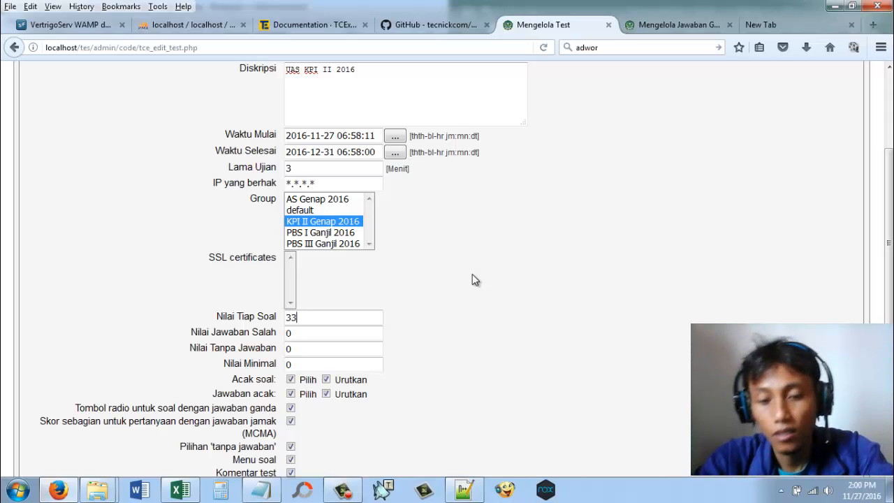
{"action": "type", "text": "33."}
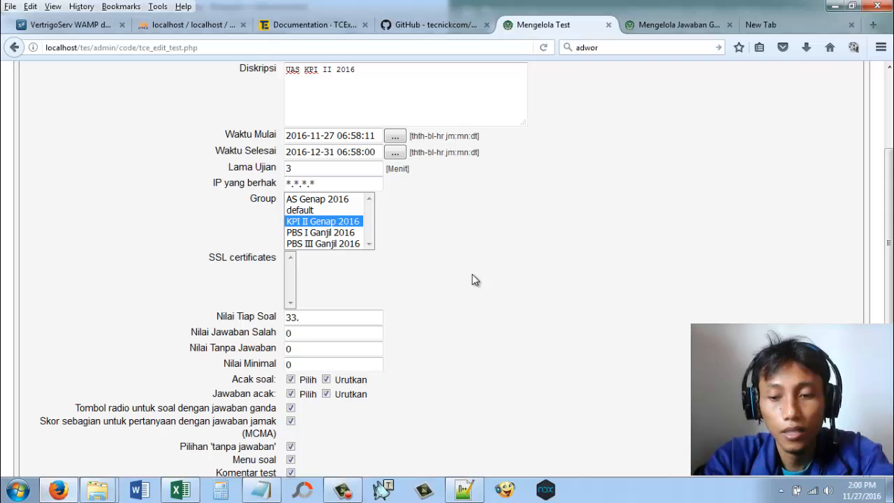
{"action": "type", "text": "33"}
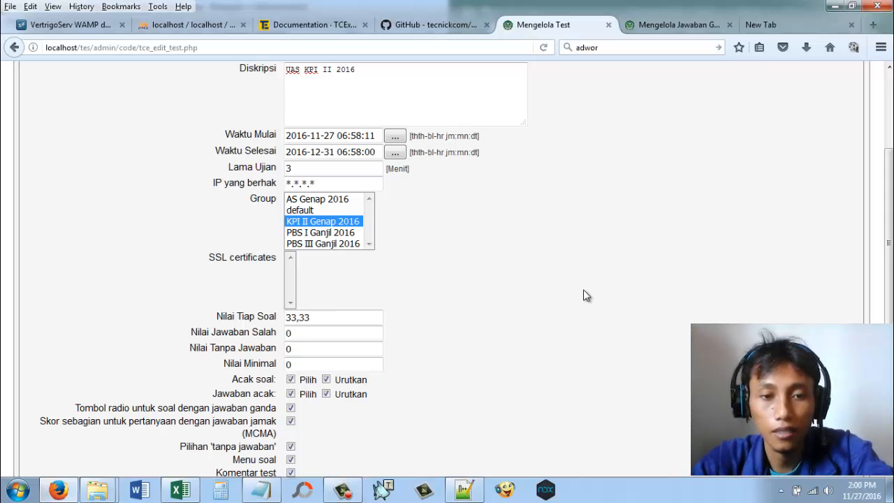
Step: Disable MCMA partial scoring, 'tanpa jawaban' and Komentar test for the exam, with Tampilkan Hasil Ujian and Logout ketika waktu berakhir enabled
{"action": "scroll", "coordinate": [583, 289], "scroll_direction": "down", "scroll_amount": 5}
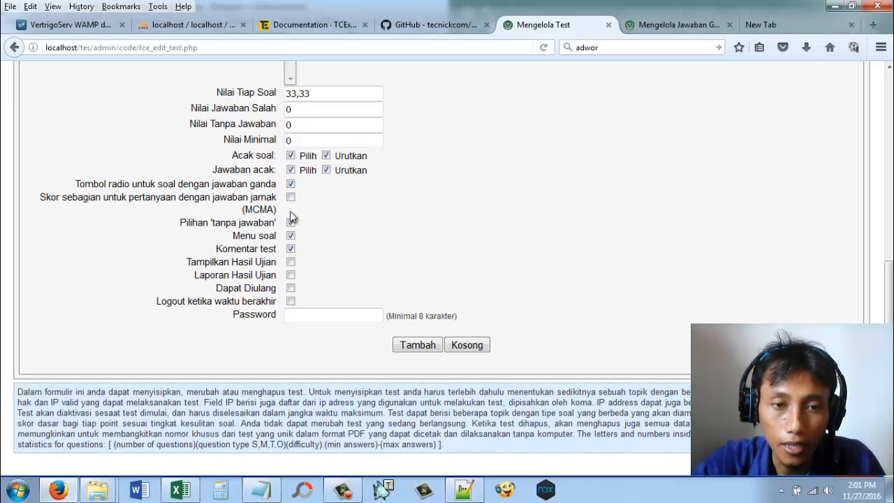
{"action": "left_click", "coordinate": [290, 250]}
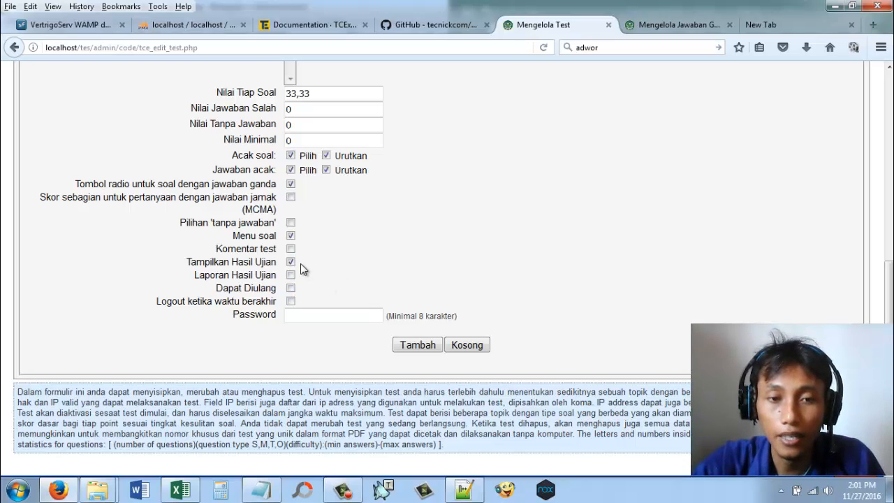
{"action": "left_click", "coordinate": [290, 302]}
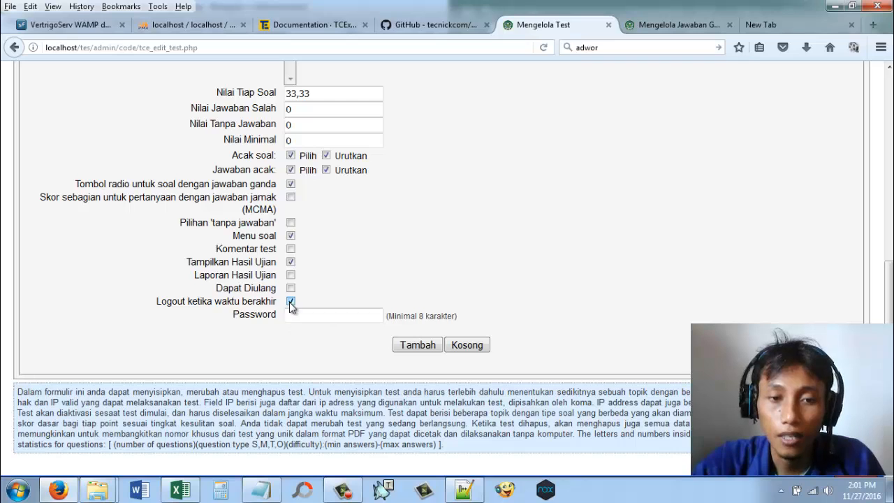
Step: Try to add the exam UAS KPI II 2016 with the entered settings and no password
{"action": "scroll", "coordinate": [487, 246], "scroll_direction": "down", "scroll_amount": 1}
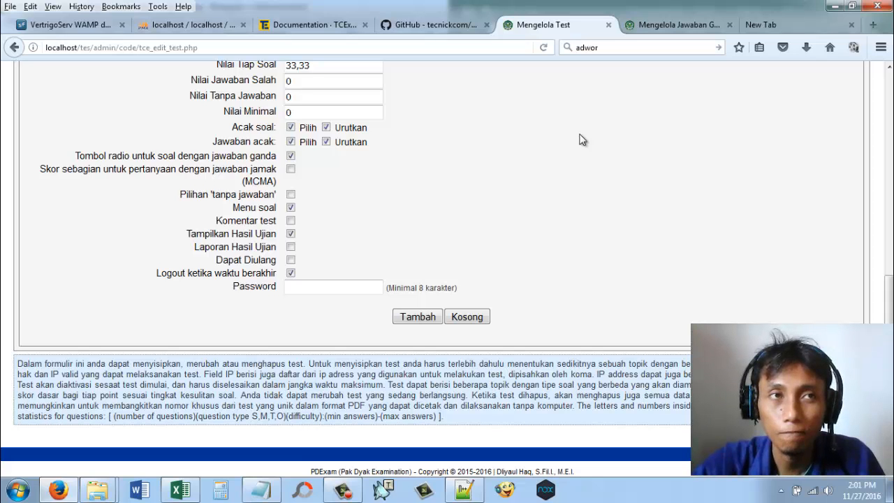
{"action": "scroll", "coordinate": [573, 251], "scroll_direction": "up", "scroll_amount": 3}
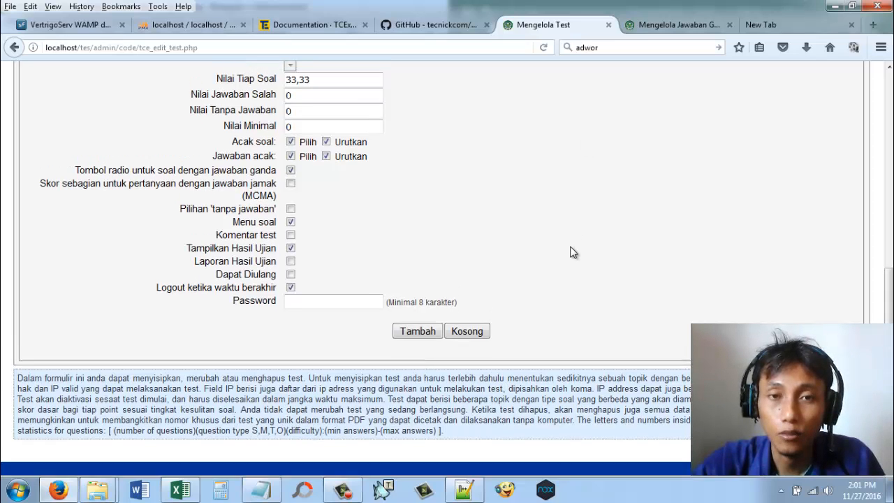
{"action": "scroll", "coordinate": [570, 252], "scroll_direction": "down", "scroll_amount": 1}
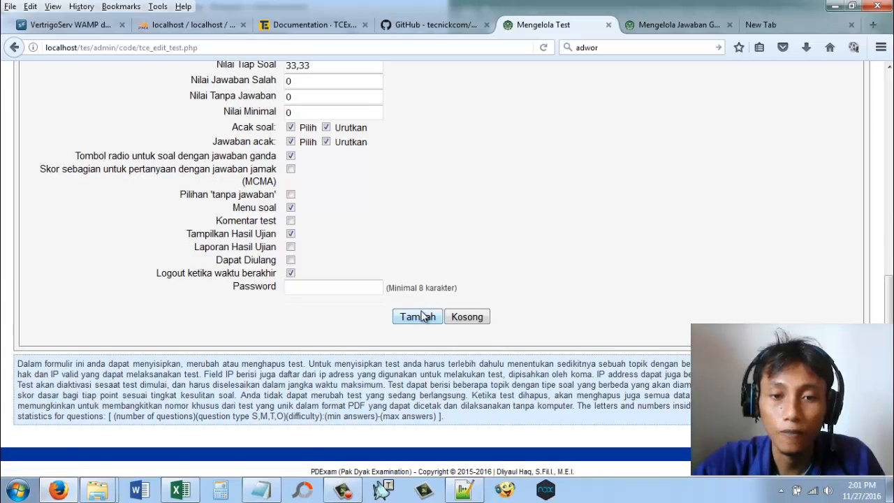
{"action": "left_click", "coordinate": [419, 316]}
Step: Set the exam's Nilai Tiap Soal to 33.33 and add the exam UAS KPI II 2016
{"action": "scroll", "coordinate": [557, 251], "scroll_direction": "down", "scroll_amount": 6}
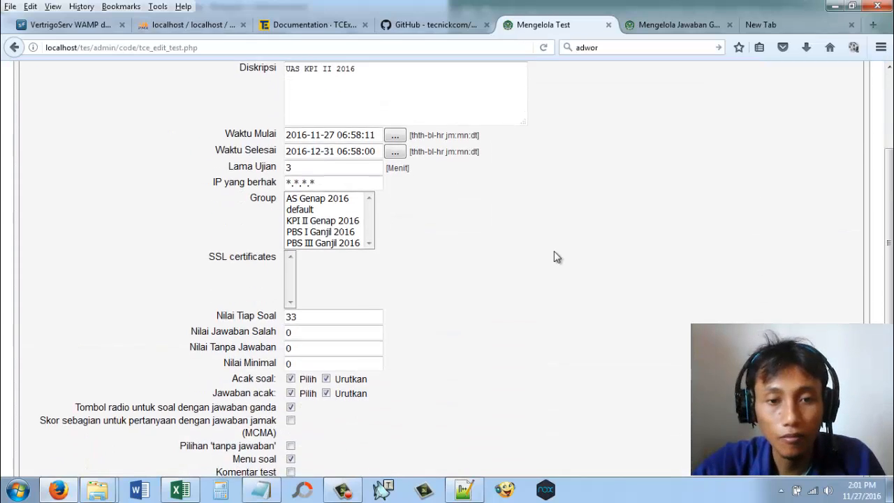
{"action": "scroll", "coordinate": [555, 253], "scroll_direction": "up", "scroll_amount": 8}
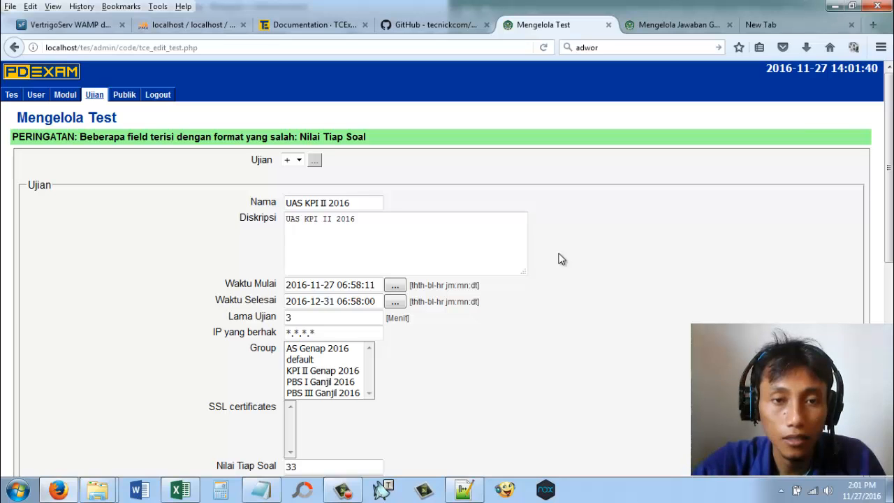
{"action": "scroll", "coordinate": [563, 259], "scroll_direction": "down", "scroll_amount": 5}
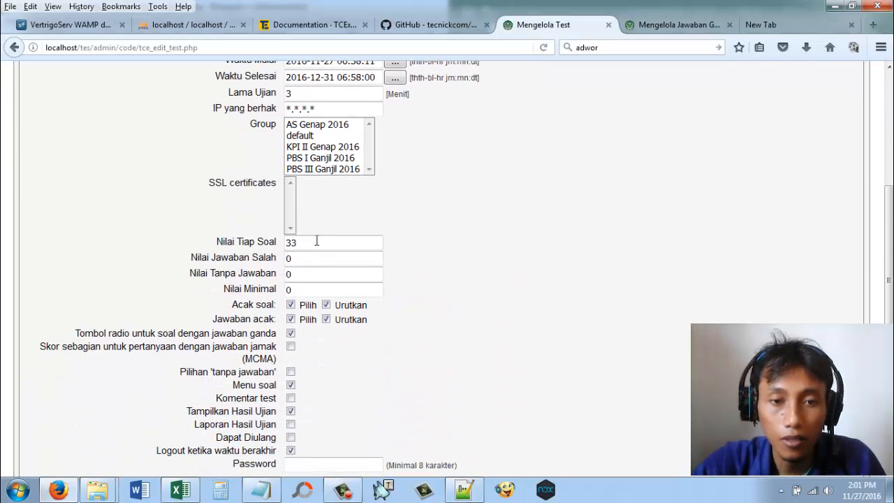
{"action": "type", "text": ".33"}
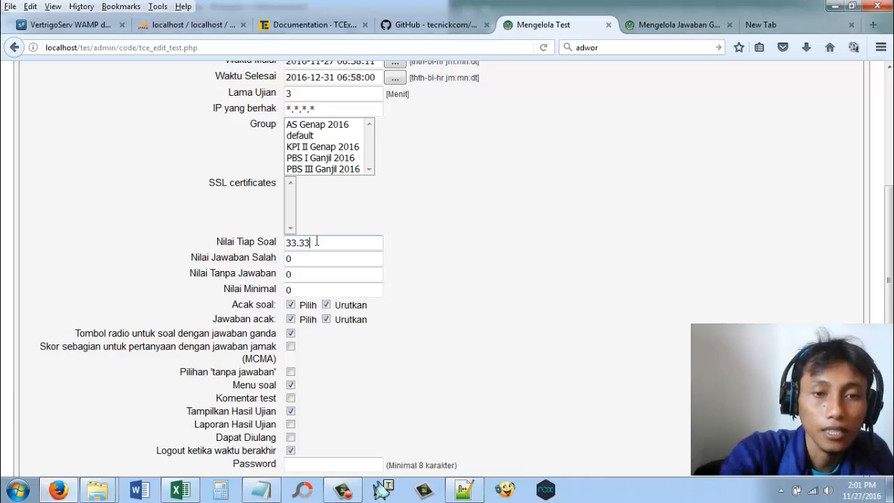
{"action": "scroll", "coordinate": [455, 203], "scroll_direction": "down", "scroll_amount": 4}
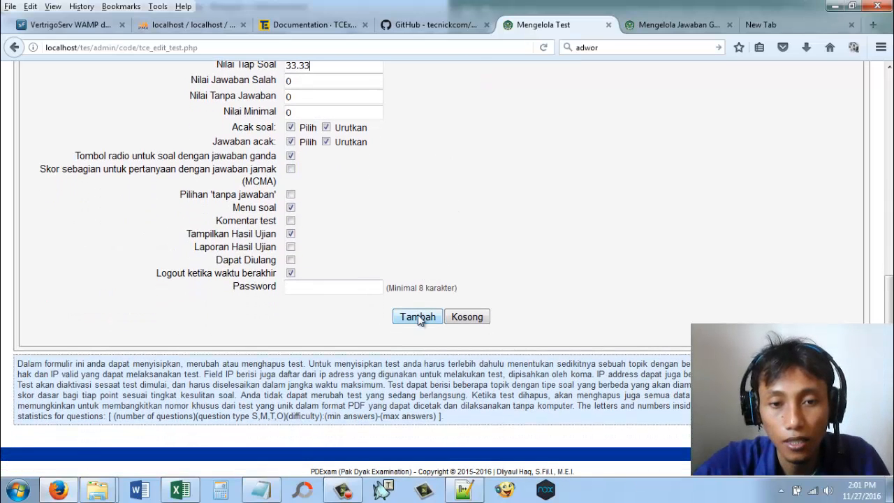
{"action": "left_click", "coordinate": [415, 315]}
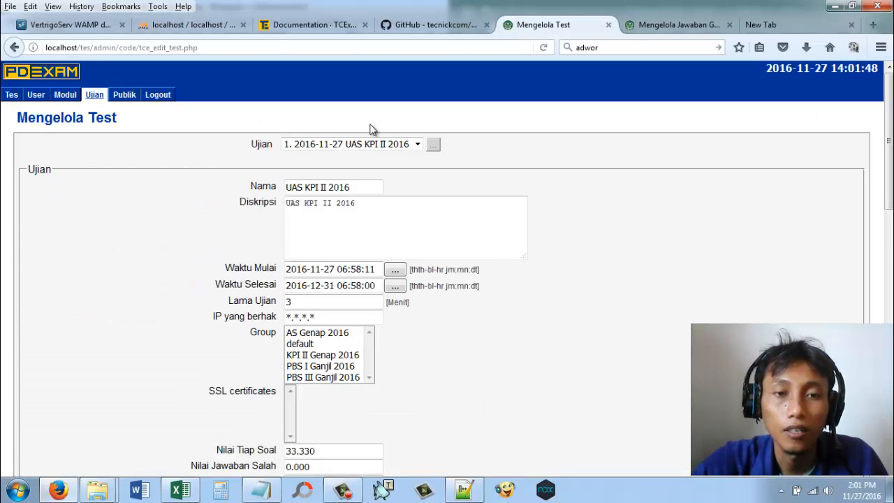
Step: Log out of the admin area and open the public login page under localhost/tes
{"action": "left_click", "coordinate": [374, 144]}
{"action": "left_click", "coordinate": [688, 248]}
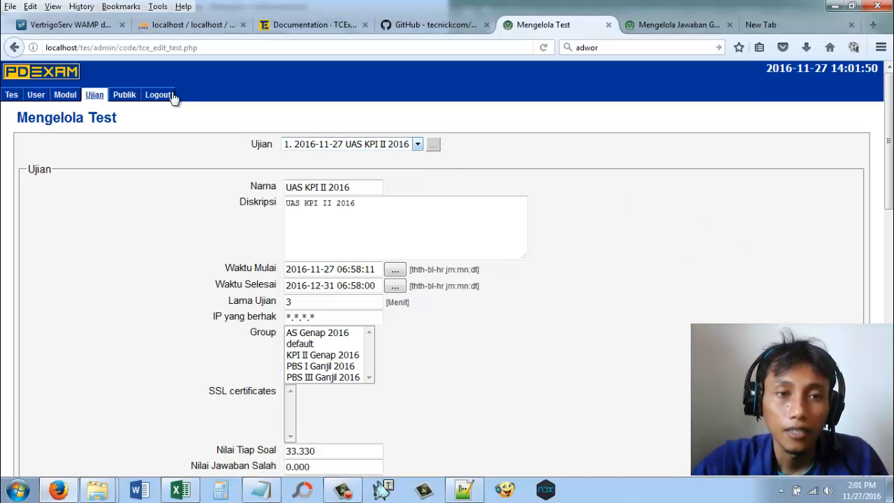
{"action": "left_click", "coordinate": [164, 95]}
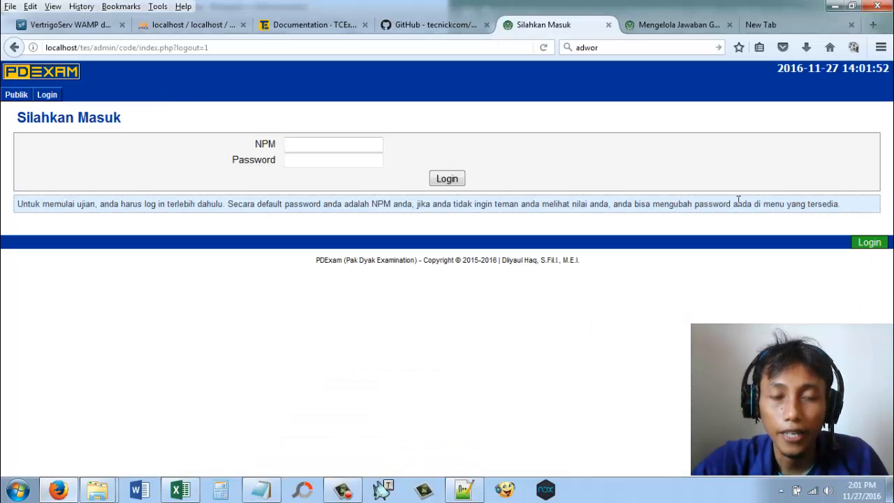
{"action": "left_click_drag", "start_coordinate": [90, 47], "coordinate": [350, 48]}
{"action": "key", "text": "BackSpace"}
{"action": "key", "text": "Return"}
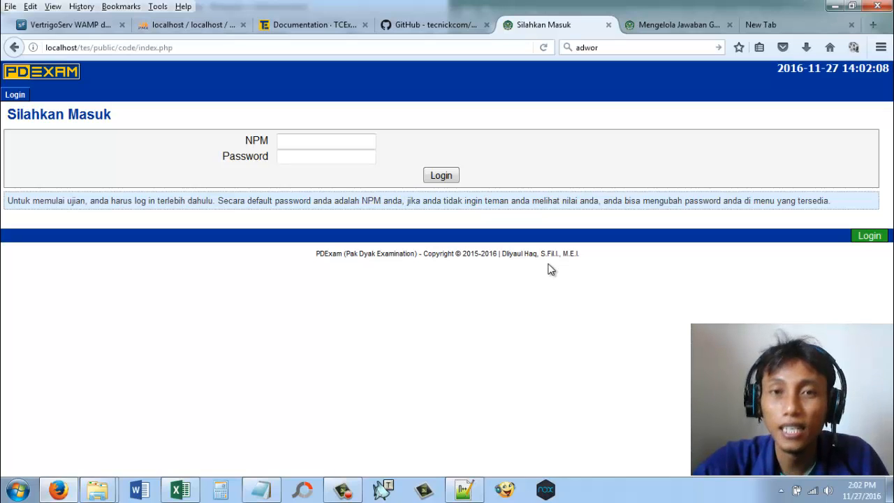
Step: Switch to Excel, copy the first listed student's NPM from form_nilai(2).xls, and return to the login page in Firefox
{"action": "left_click", "coordinate": [467, 492]}
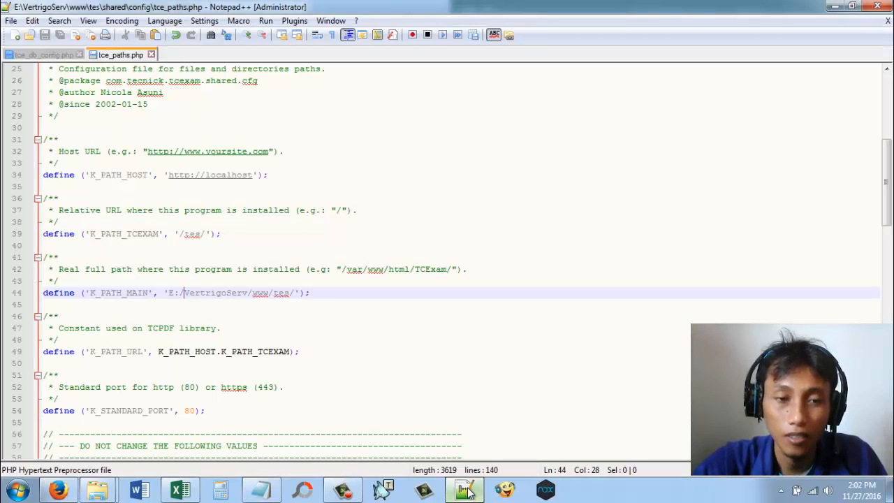
{"action": "left_click", "coordinate": [467, 491]}
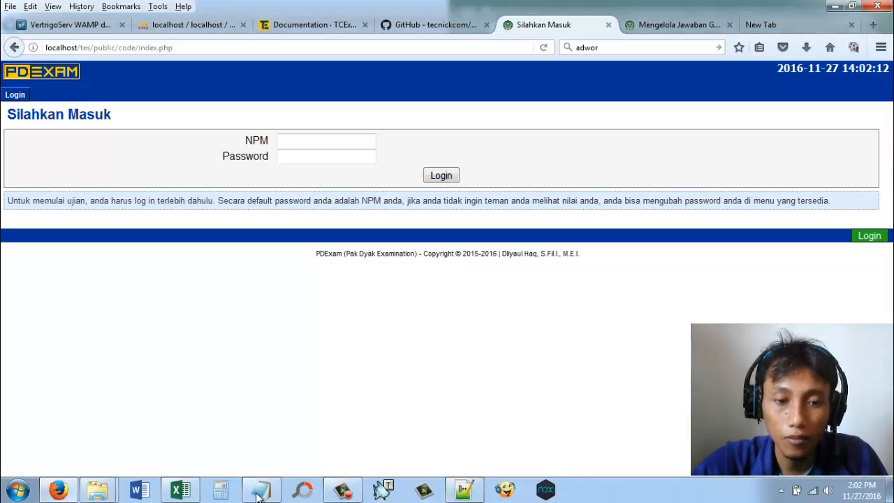
{"action": "left_click", "coordinate": [178, 491]}
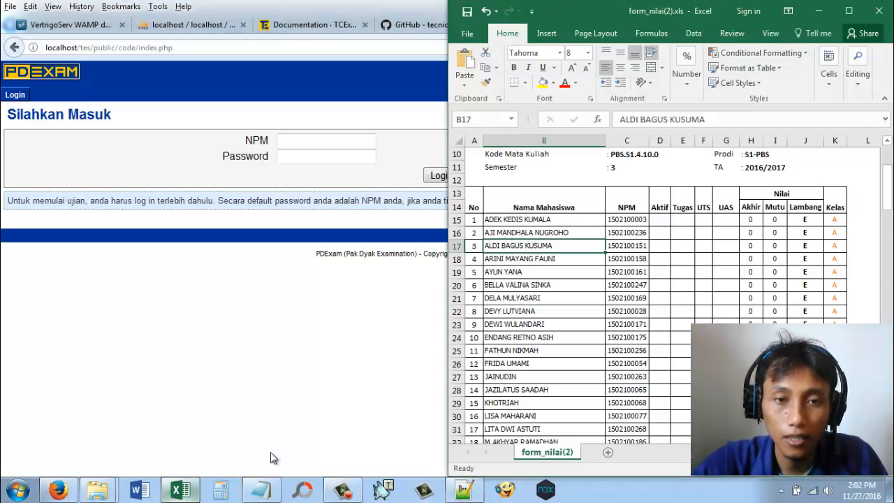
{"action": "right_click", "coordinate": [637, 220]}
{"action": "left_click", "coordinate": [660, 220]}
{"action": "left_click", "coordinate": [356, 153]}
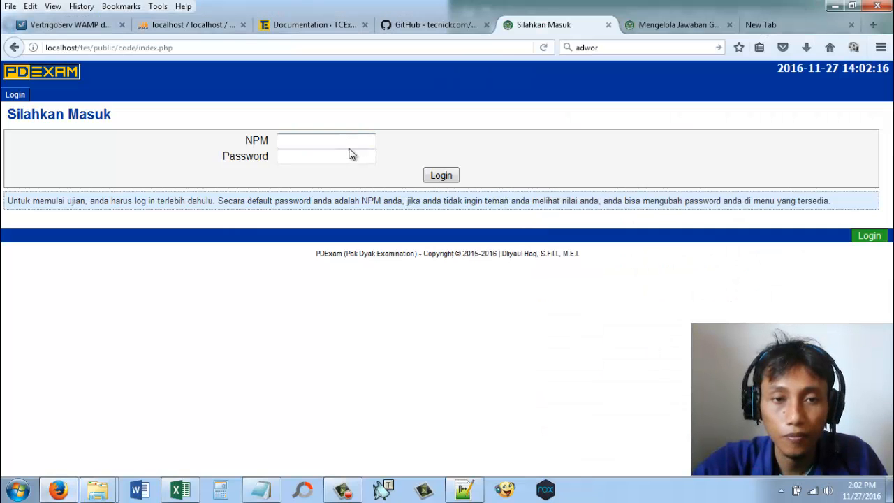
Step: Log in as the student with the copied NPM as both NPM and password, without saving the login
{"action": "right_click", "coordinate": [349, 151]}
{"action": "left_click", "coordinate": [377, 203]}
{"action": "right_click", "coordinate": [326, 156]}
{"action": "left_click", "coordinate": [359, 212]}
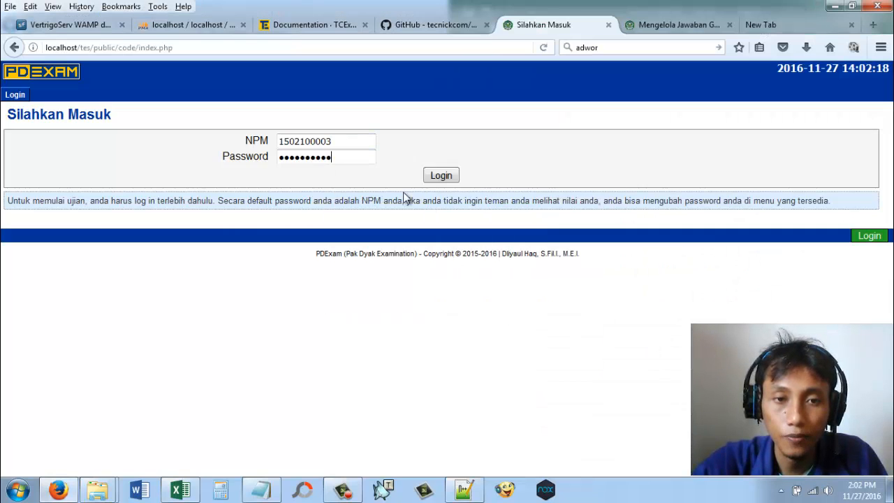
{"action": "left_click", "coordinate": [440, 176]}
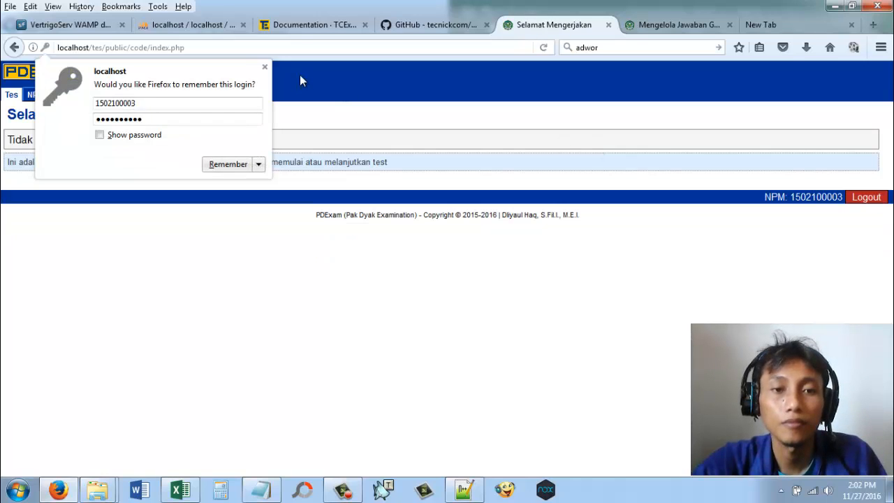
{"action": "left_click", "coordinate": [265, 67]}
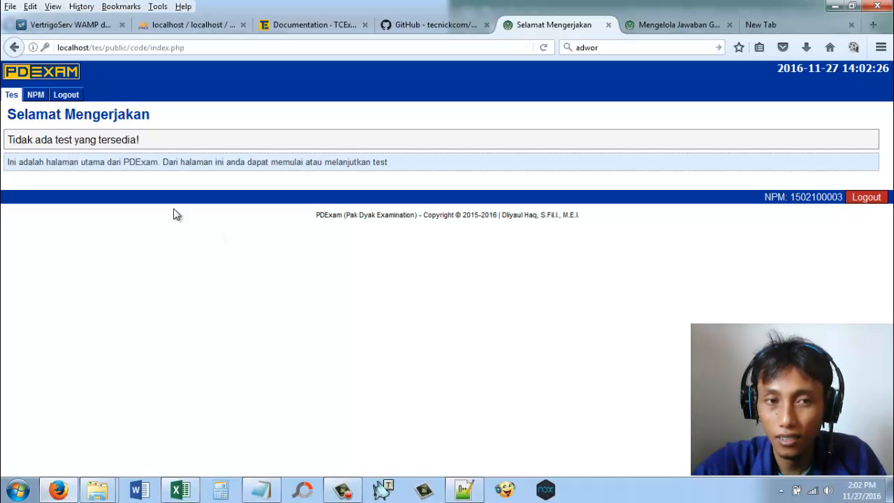
Step: Log out of the student account and enter administrator as the NPM on the login form
{"action": "left_click", "coordinate": [72, 96]}
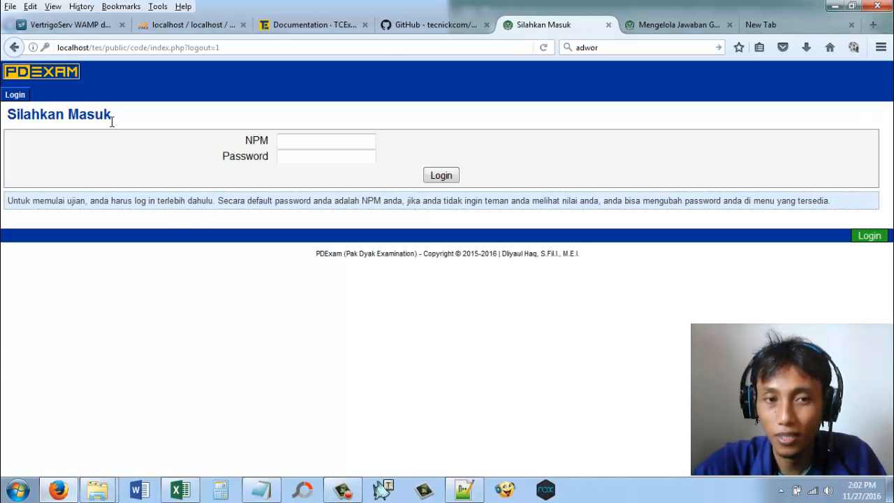
{"action": "left_click", "coordinate": [305, 143]}
{"action": "left_click", "coordinate": [305, 143]}
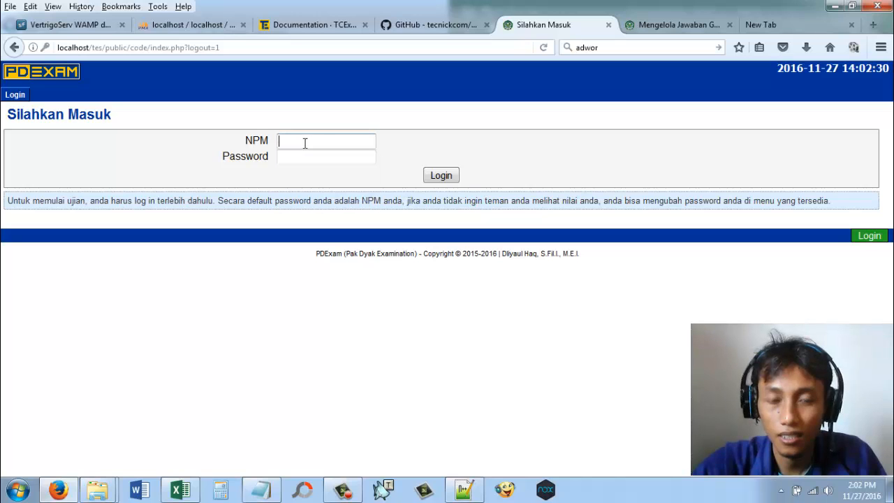
{"action": "type", "text": "administrator"}
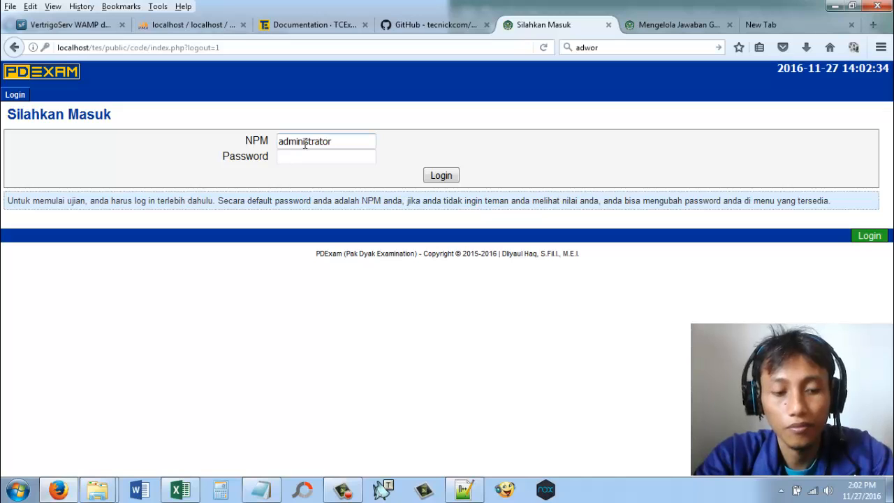
{"action": "key", "text": "Tab"}
{"action": "type", "text": "pa"}
{"action": "left_click", "coordinate": [305, 143]}
{"action": "type", "text": "ssword"}
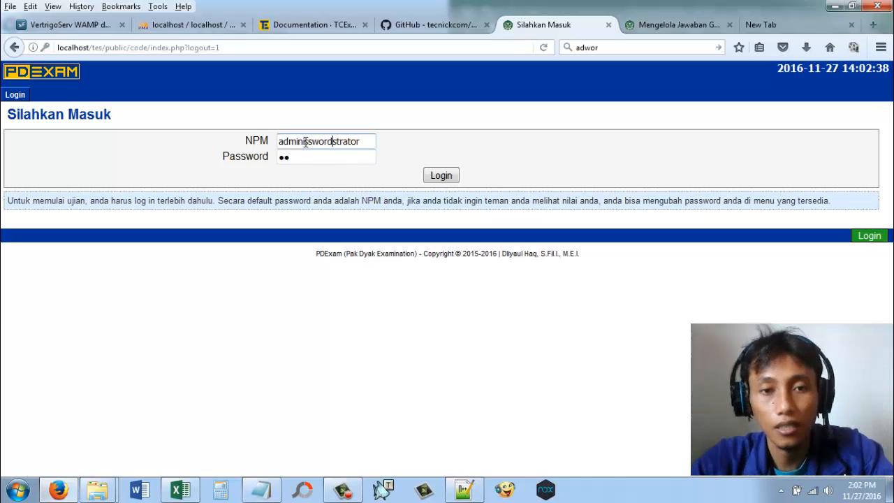
{"action": "key", "text": "BackSpace"}
{"action": "key", "text": "BackSpace"}
{"action": "key", "text": "BackSpace"}
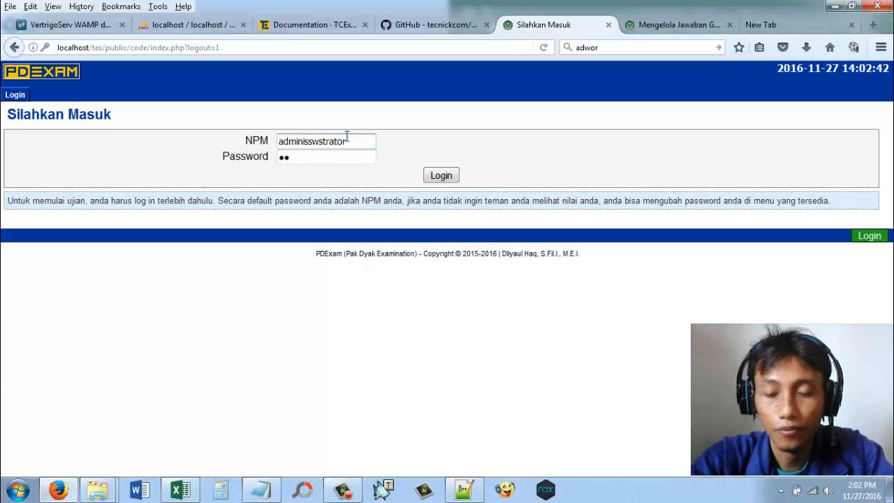
{"action": "key", "text": "BackSpace"}
{"action": "key", "text": "BackSpace"}
{"action": "key", "text": "BackSpace"}
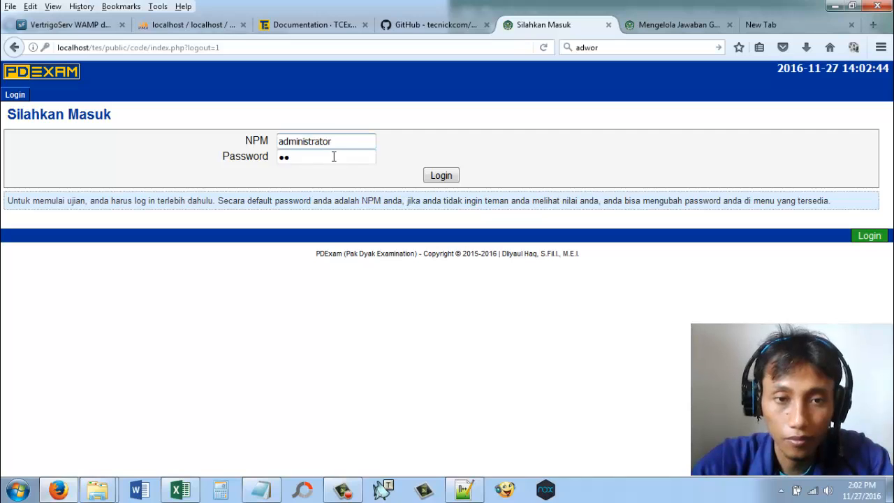
{"action": "key", "text": "Tab"}
{"action": "key", "text": "End"}
{"action": "type", "text": "a"}
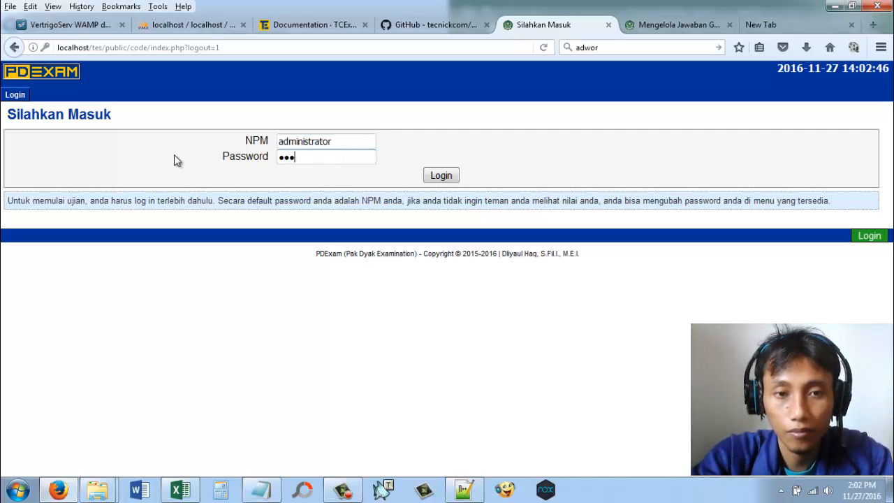
{"action": "key", "text": "BackSpace"}
{"action": "key", "text": "BackSpace"}
{"action": "key", "text": "BackSpace"}
Step: Try to log in as administrator with the account password, and dismiss the offer to save the login
{"action": "type", "text": "rahasia"}
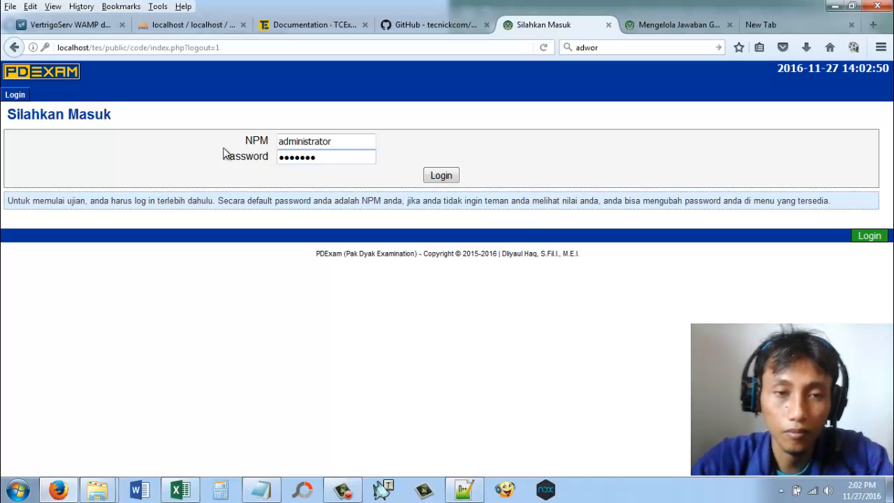
{"action": "left_click", "coordinate": [442, 175]}
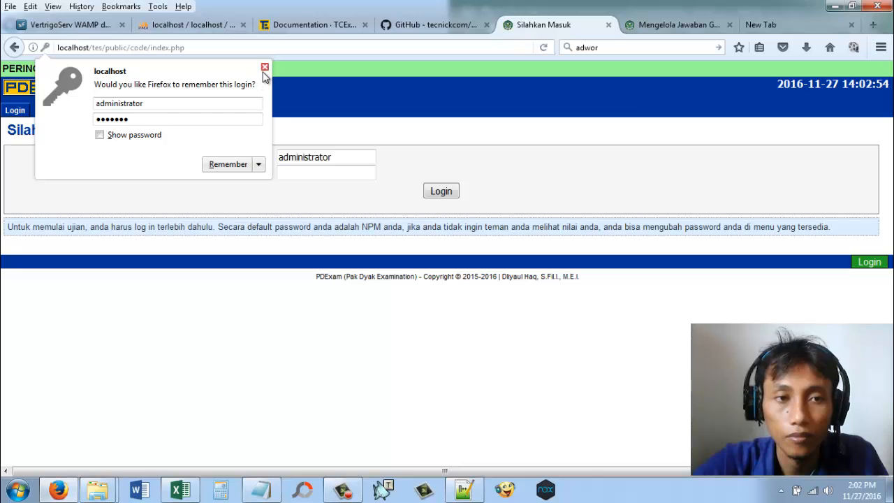
{"action": "left_click", "coordinate": [265, 68]}
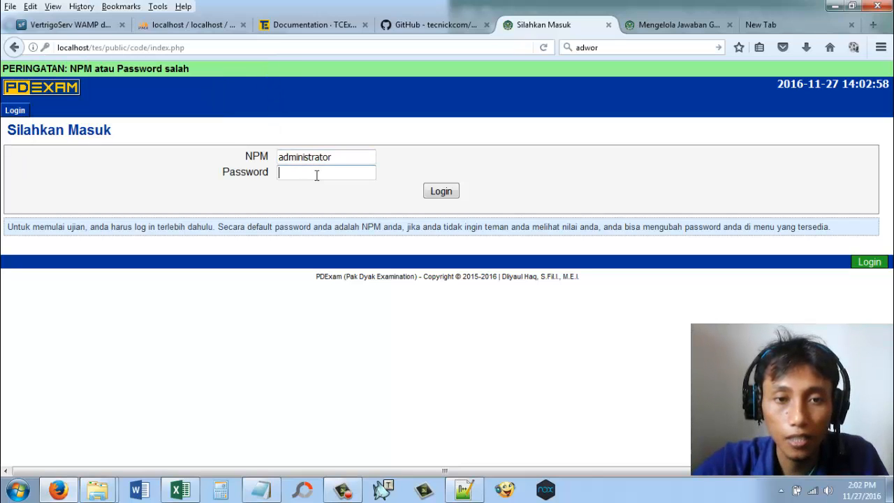
Step: Enter the administrator account's password, log in, and let the browser remember the login
{"action": "type", "text": "adm"}
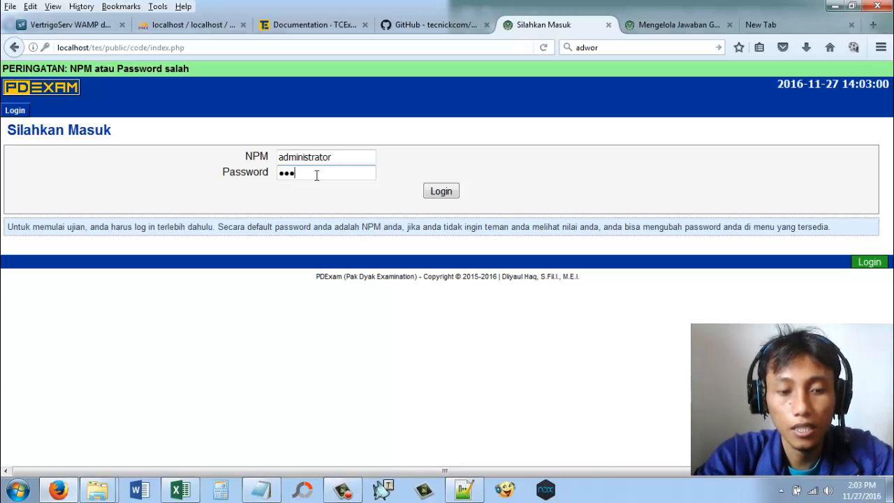
{"action": "type", "text": "inist"}
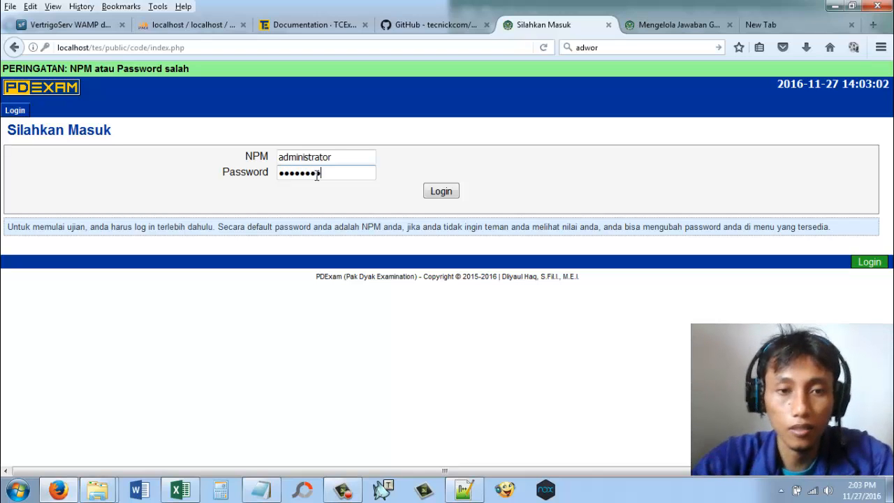
{"action": "left_click", "coordinate": [446, 192]}
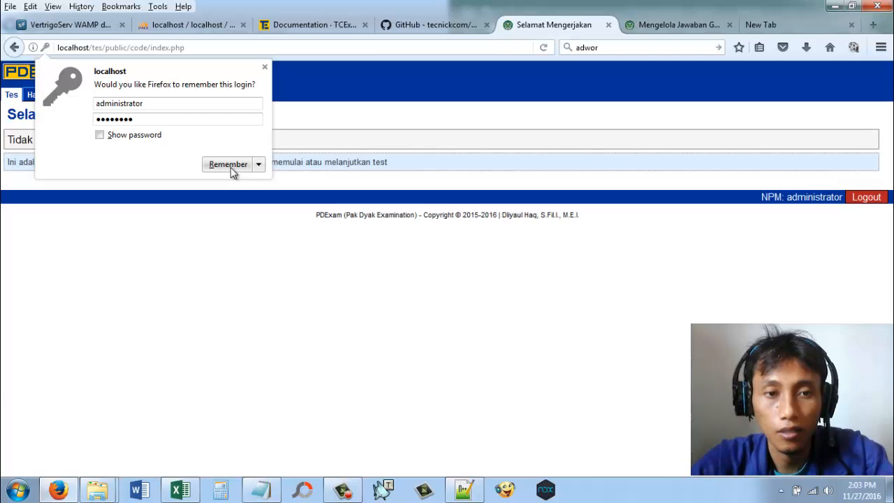
{"action": "left_click", "coordinate": [231, 166]}
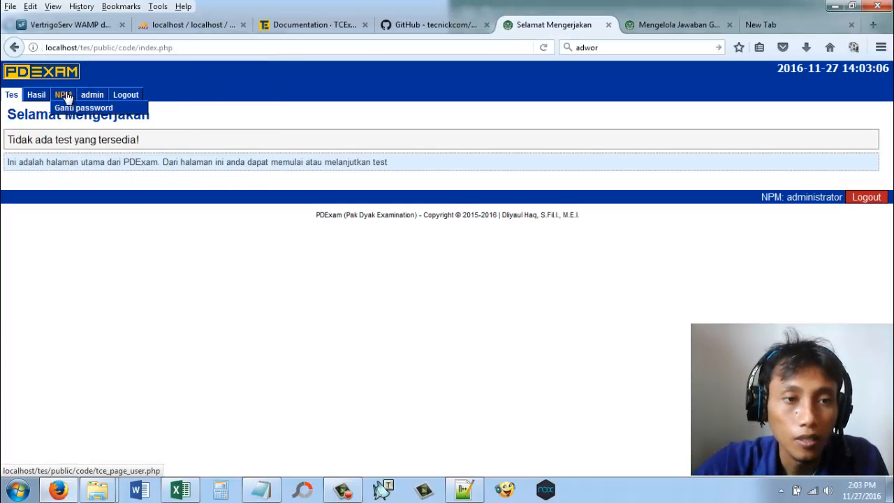
Step: Open exam management in the admin area and load the exam UAS KPI II 2016
{"action": "left_click", "coordinate": [100, 96]}
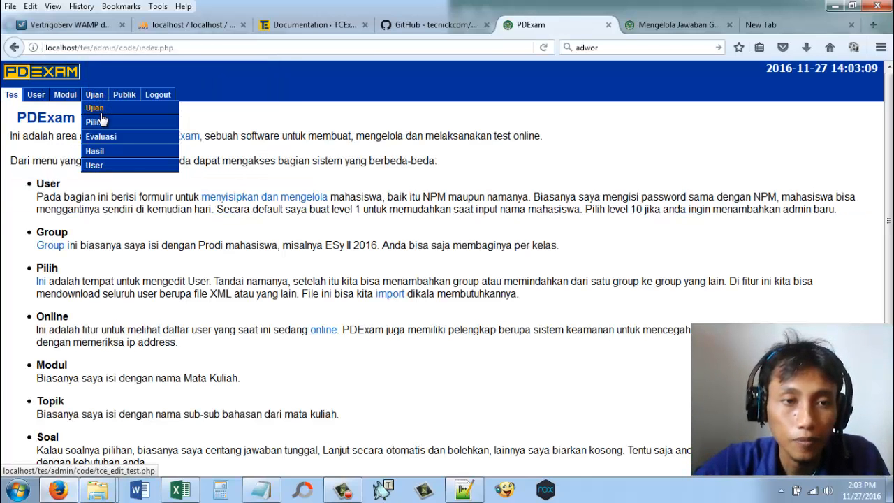
{"action": "left_click", "coordinate": [101, 108]}
{"action": "left_click", "coordinate": [318, 144]}
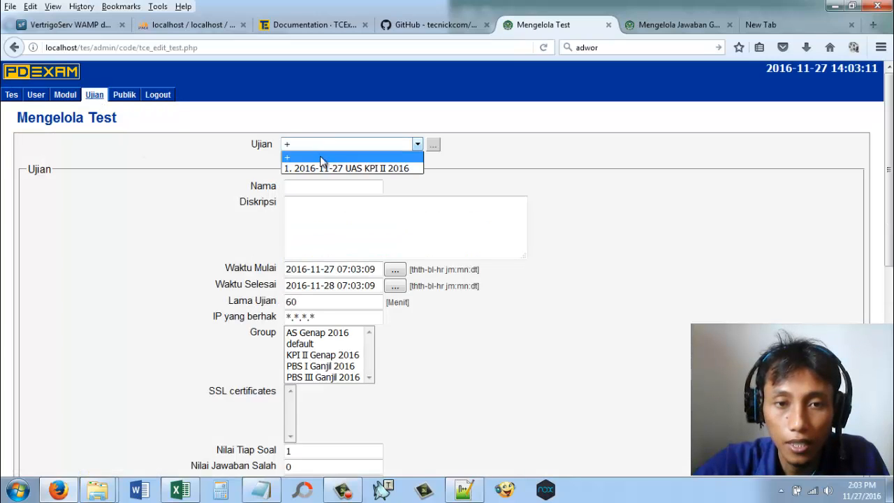
{"action": "left_click", "coordinate": [325, 167]}
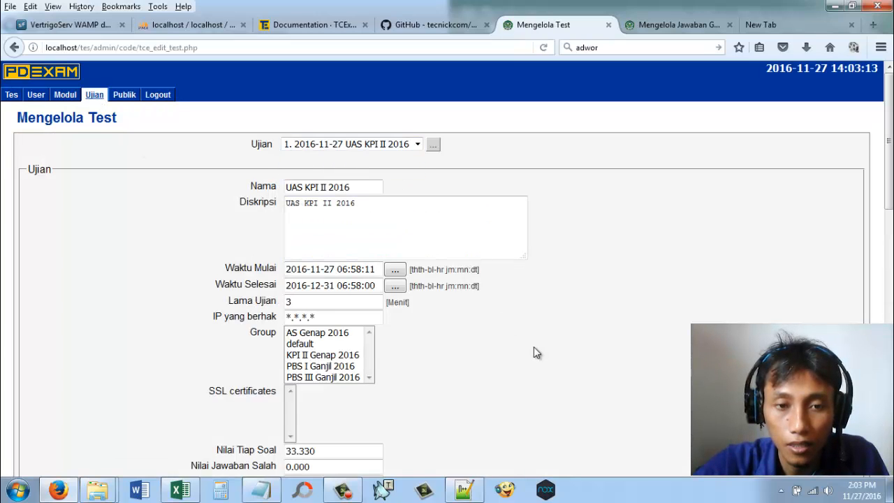
Step: Select KPI II Genap 2016 as the group for the exam UAS KPI II 2016
{"action": "scroll", "coordinate": [534, 349], "scroll_direction": "down", "scroll_amount": 2}
{"action": "scroll", "coordinate": [534, 349], "scroll_direction": "down", "scroll_amount": 2}
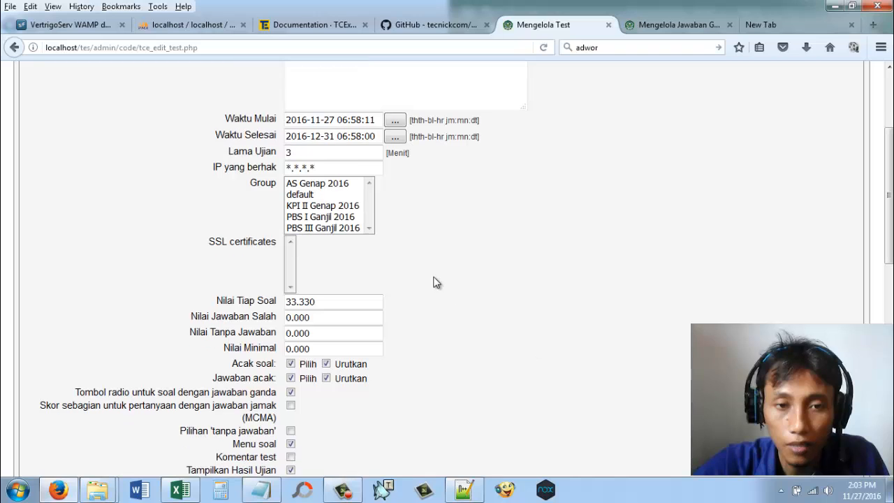
{"action": "left_click", "coordinate": [332, 211]}
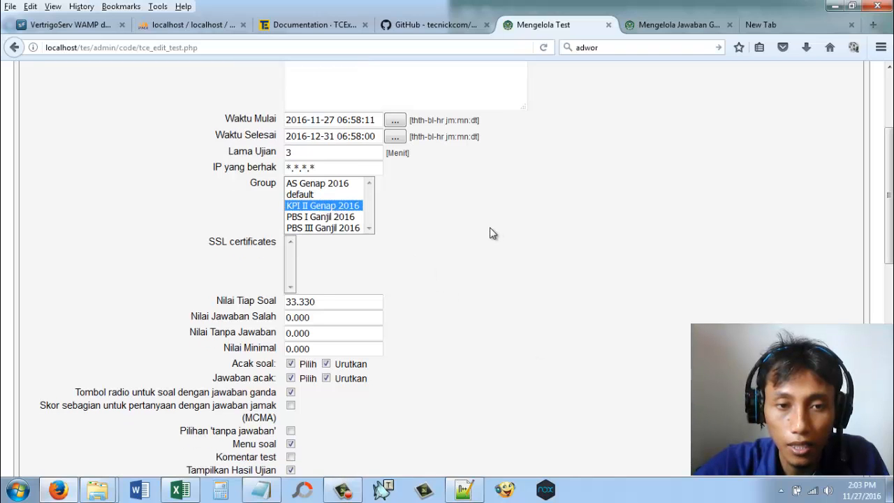
Step: Save the updated settings of the exam UAS KPI II 2016
{"action": "scroll", "coordinate": [489, 230], "scroll_direction": "down", "scroll_amount": 6}
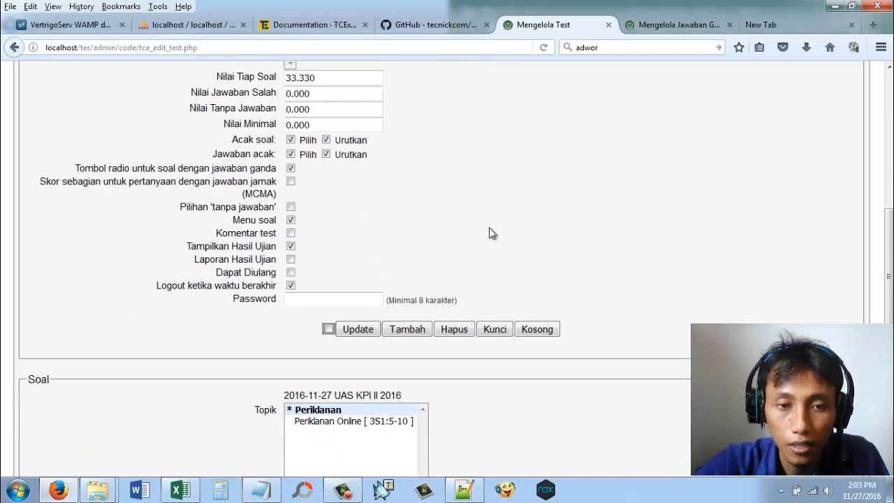
{"action": "scroll", "coordinate": [489, 227], "scroll_direction": "down", "scroll_amount": 4}
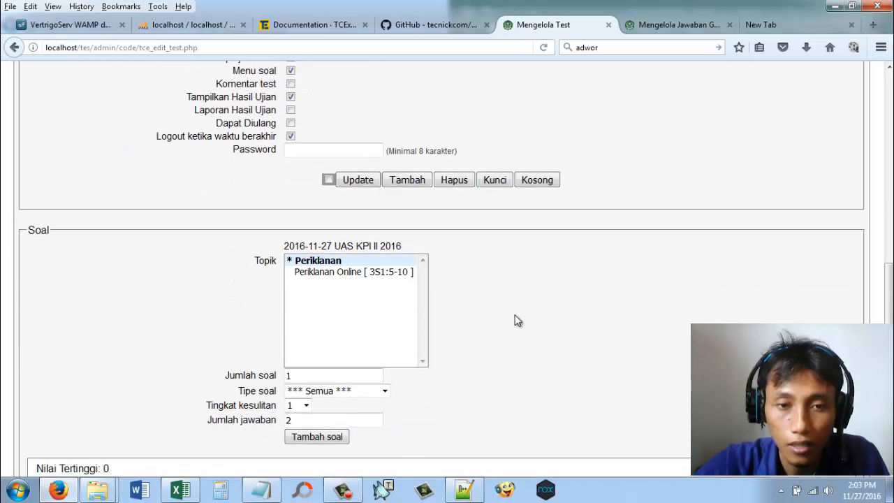
{"action": "left_click", "coordinate": [355, 181]}
Step: Add 3 Jawaban tunggal questions of difficulty 1 with 4 answers each from the Periklanan Online topic to the exam
{"action": "scroll", "coordinate": [508, 289], "scroll_direction": "down", "scroll_amount": 8}
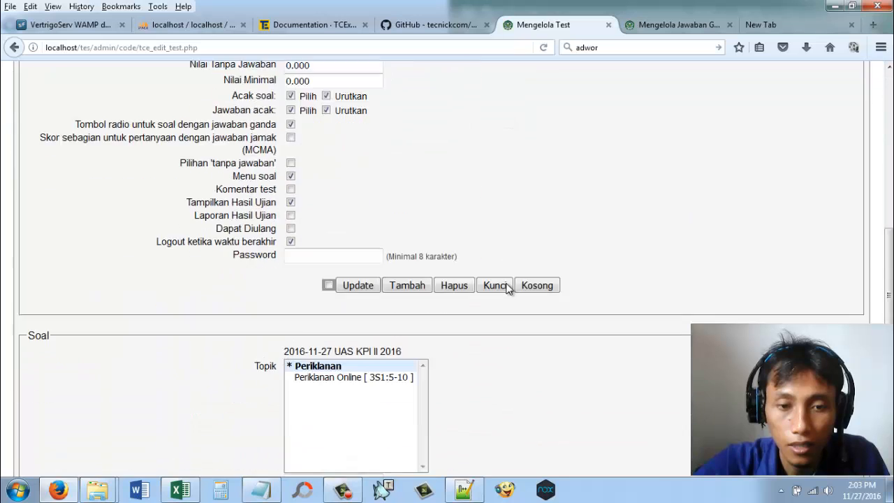
{"action": "scroll", "coordinate": [508, 289], "scroll_direction": "down", "scroll_amount": 7}
{"action": "scroll", "coordinate": [453, 198], "scroll_direction": "up", "scroll_amount": 2}
{"action": "left_click", "coordinate": [391, 168]}
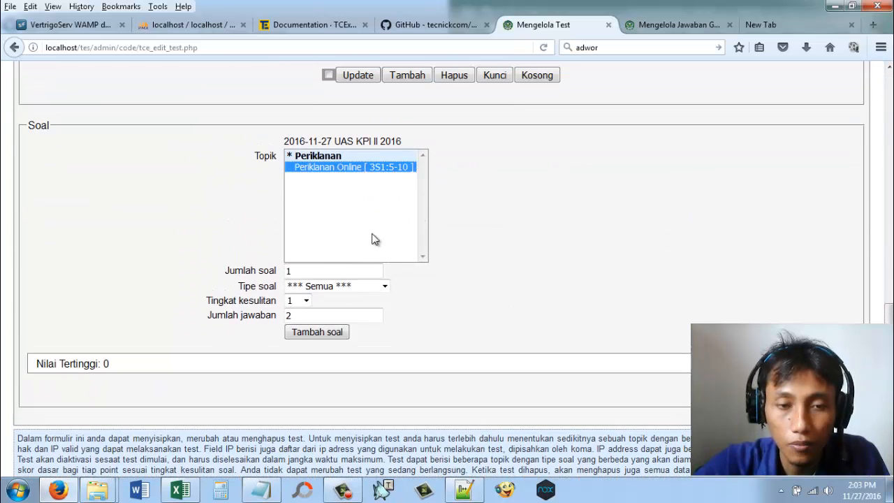
{"action": "double_click", "coordinate": [290, 271]}
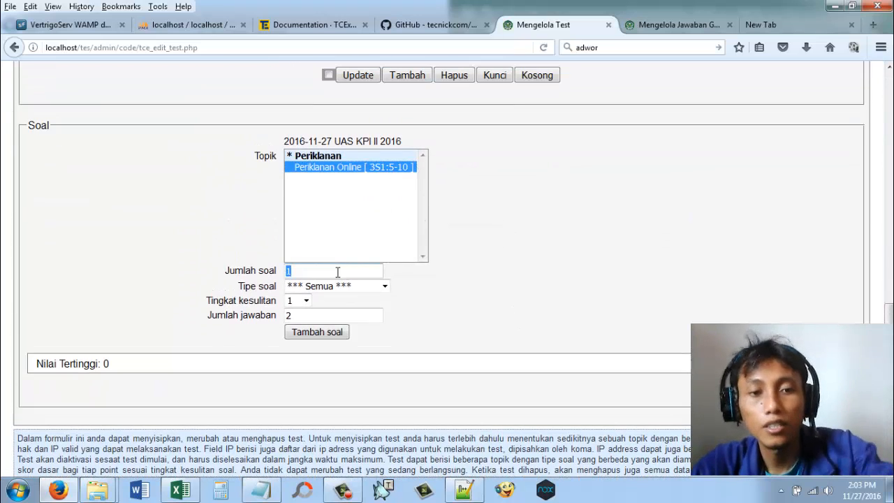
{"action": "type", "text": "3"}
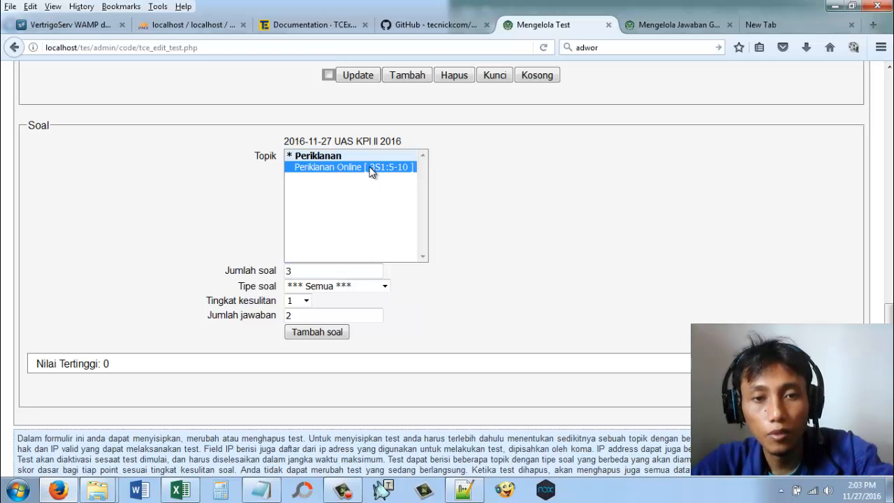
{"action": "left_click", "coordinate": [370, 286]}
{"action": "left_click", "coordinate": [321, 310]}
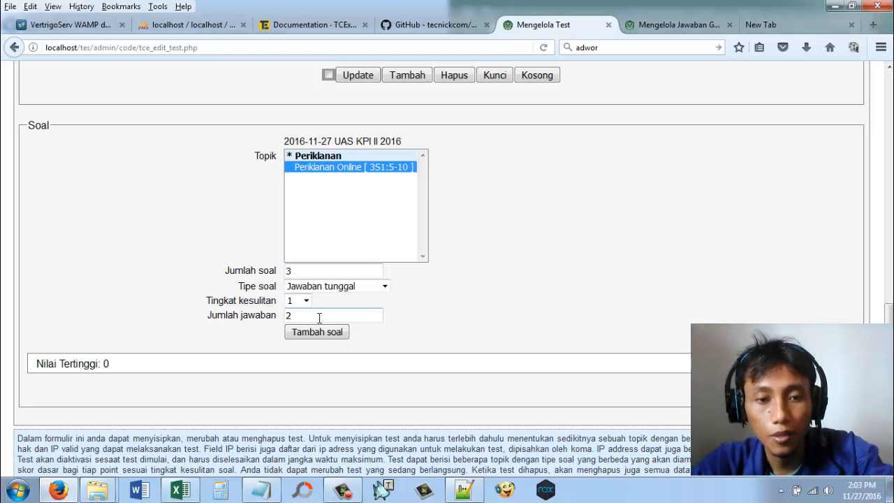
{"action": "double_click", "coordinate": [289, 316]}
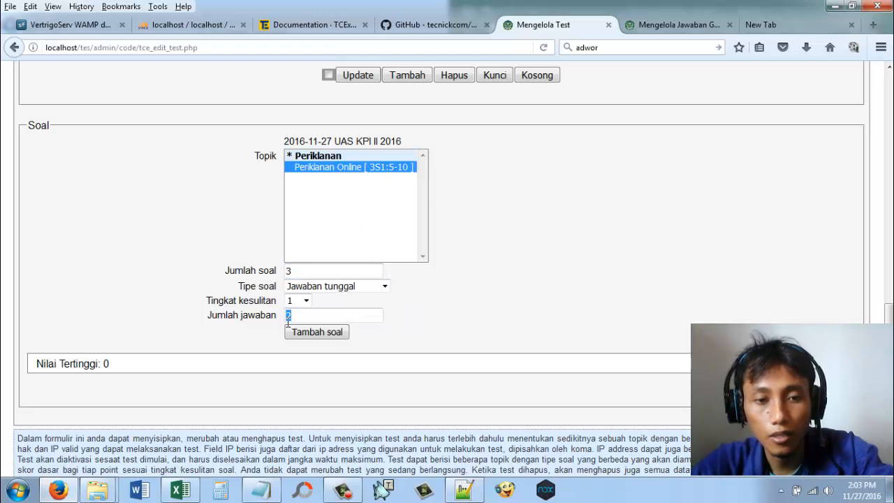
{"action": "type", "text": "4"}
{"action": "left_click", "coordinate": [338, 333]}
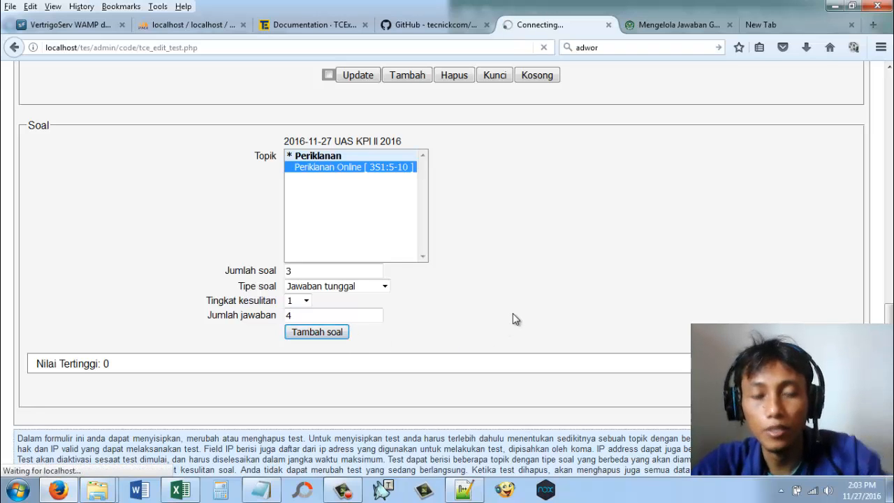
Step: Check the added question set and the exam's highest possible score
{"action": "scroll", "coordinate": [524, 324], "scroll_direction": "down", "scroll_amount": 10}
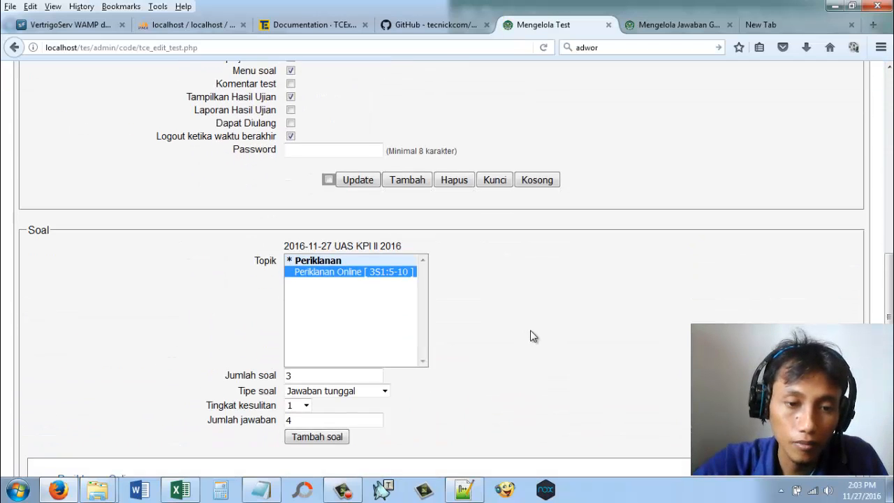
{"action": "scroll", "coordinate": [533, 336], "scroll_direction": "down", "scroll_amount": 2}
{"action": "left_click_drag", "start_coordinate": [95, 368], "coordinate": [124, 366]}
{"action": "scroll", "coordinate": [385, 387], "scroll_direction": "up", "scroll_amount": 1}
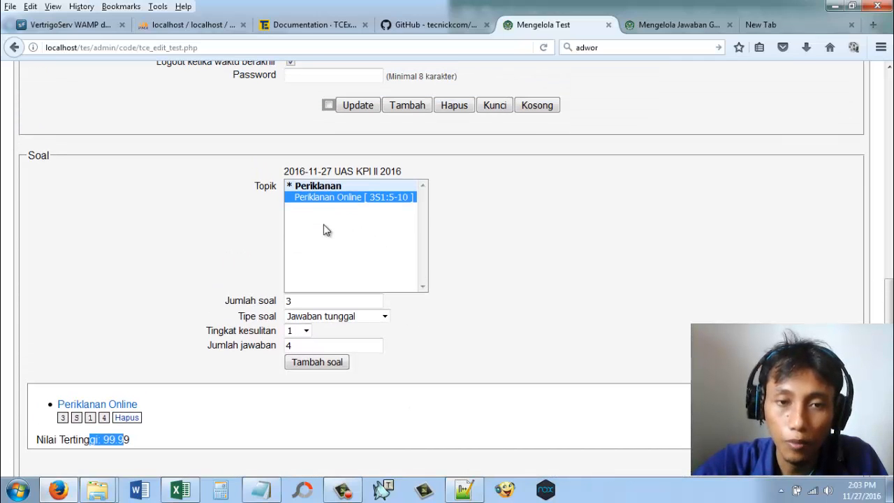
Step: Go to the public exam area and log out of the administrator account
{"action": "scroll", "coordinate": [607, 343], "scroll_direction": "up", "scroll_amount": 8}
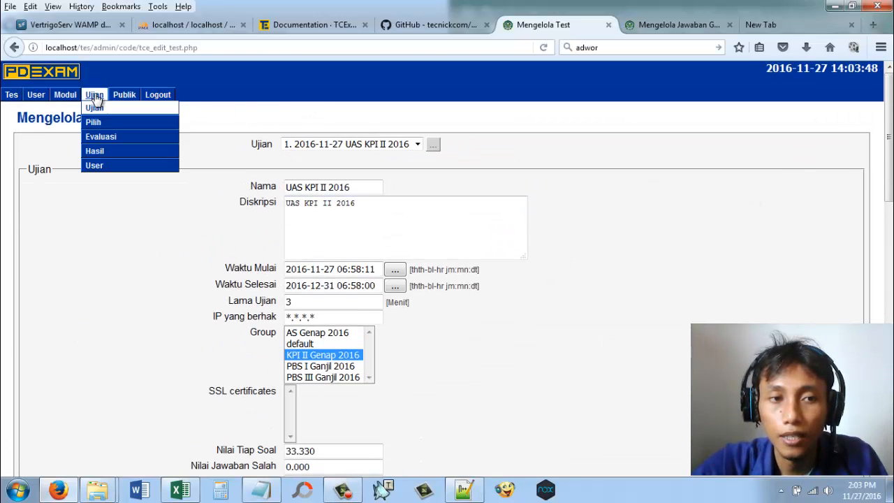
{"action": "left_click", "coordinate": [11, 97]}
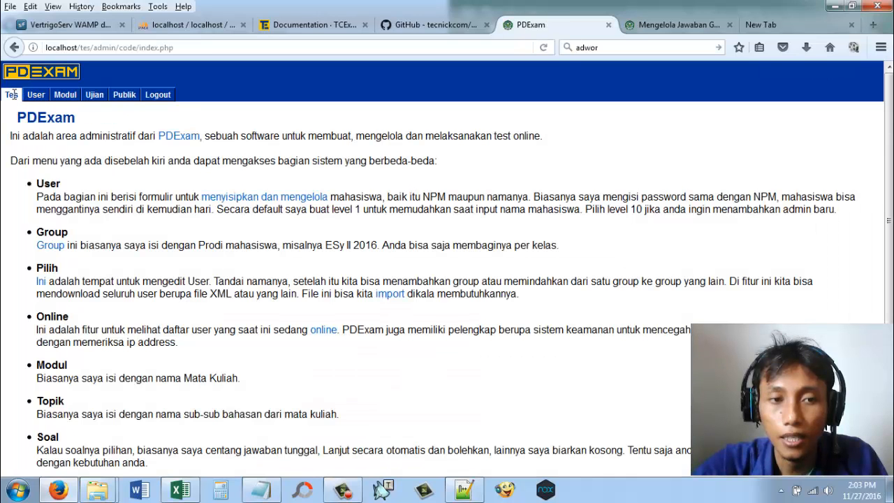
{"action": "left_click", "coordinate": [125, 96]}
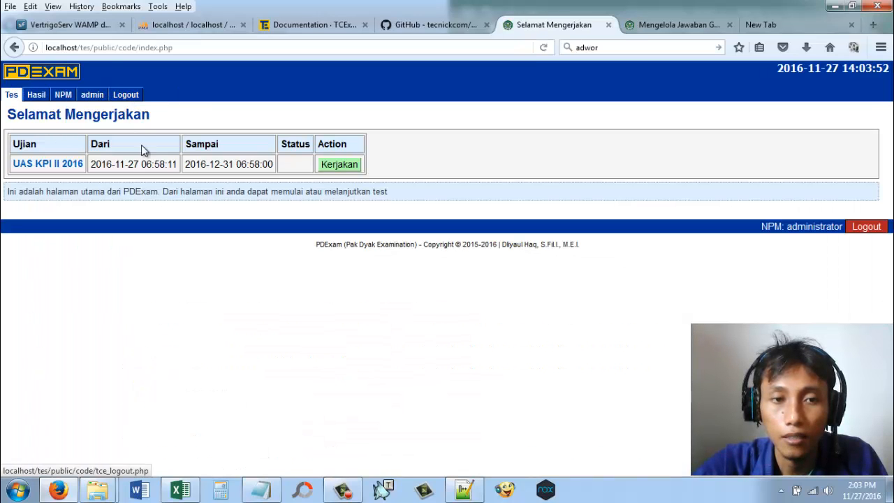
{"action": "left_click", "coordinate": [125, 96]}
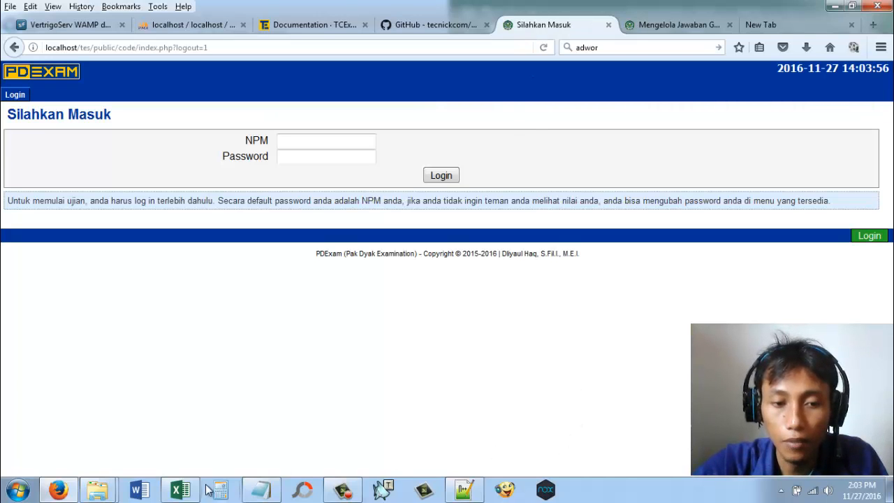
Step: Copy the second student's NPM from the Excel sheet form_nilai(2).xls and paste it into the login form's NPM field in Firefox
{"action": "left_click", "coordinate": [180, 489]}
{"action": "left_click", "coordinate": [642, 233]}
{"action": "right_click", "coordinate": [644, 232]}
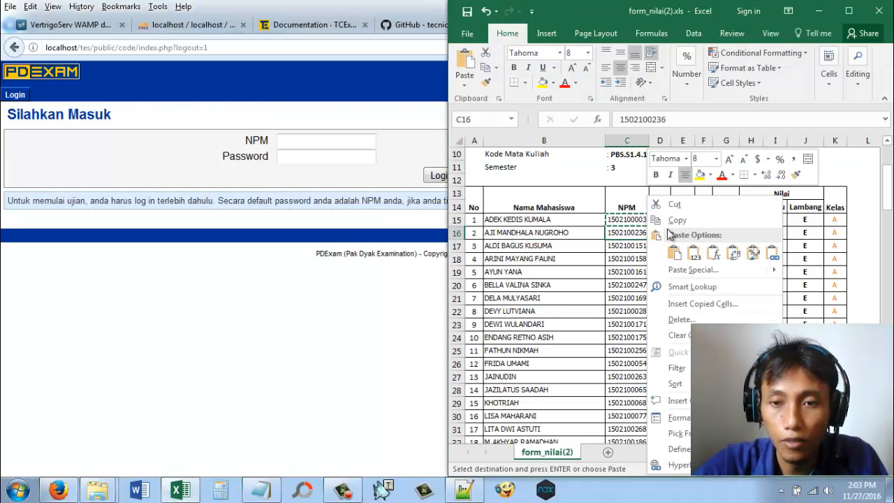
{"action": "left_click", "coordinate": [670, 220]}
{"action": "left_click", "coordinate": [371, 144]}
{"action": "right_click", "coordinate": [371, 144]}
{"action": "left_click", "coordinate": [401, 201]}
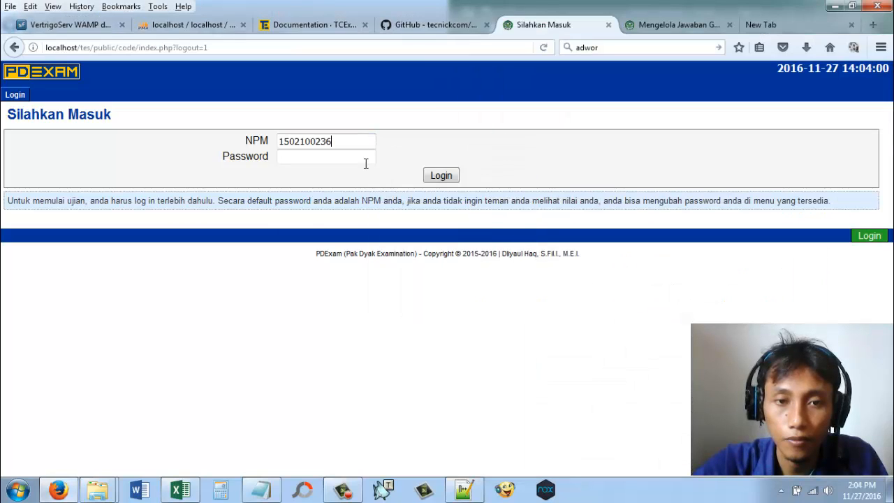
Step: Paste the student's account password, log in, and dismiss the offer to remember the login
{"action": "right_click", "coordinate": [365, 163]}
{"action": "left_click", "coordinate": [398, 219]}
{"action": "left_click", "coordinate": [457, 176]}
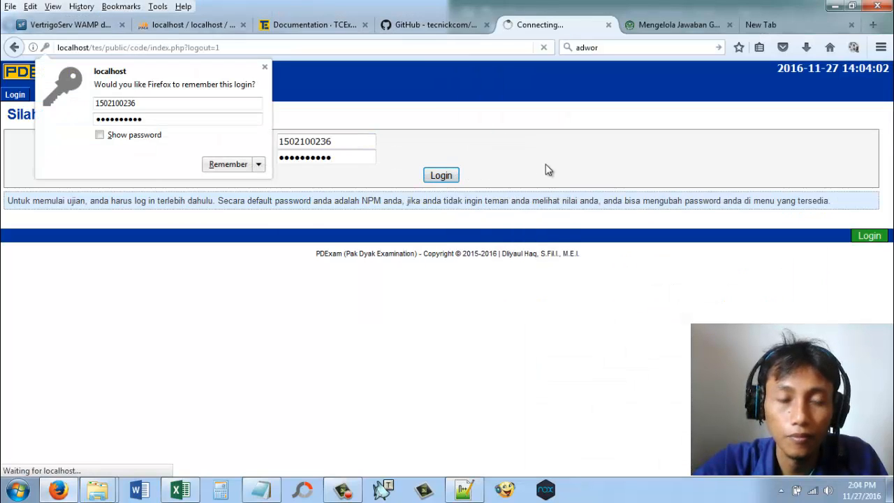
{"action": "left_click", "coordinate": [264, 67]}
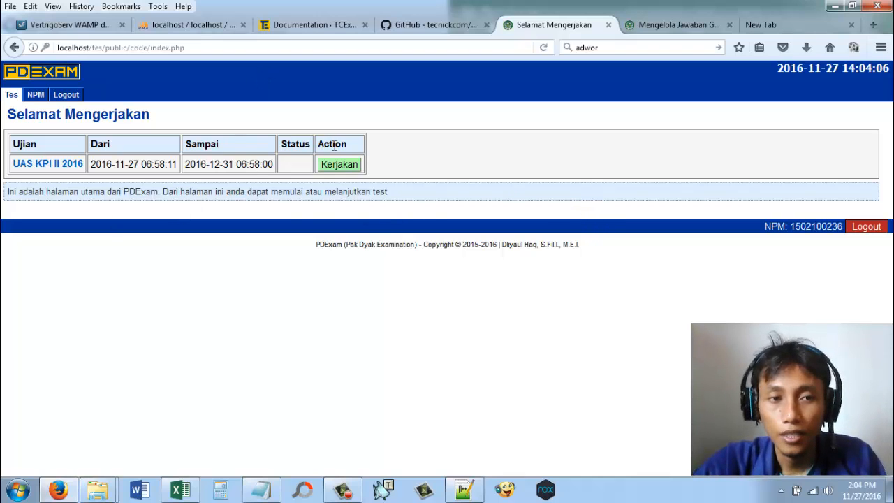
Step: Open the information page of UAS KPI II 2016, review the score per question, and start the exam
{"action": "left_click", "coordinate": [337, 169]}
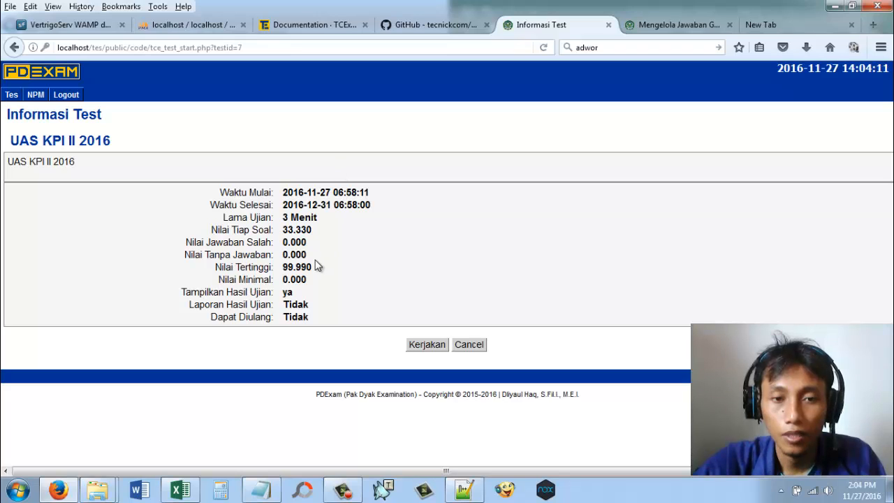
{"action": "left_click_drag", "start_coordinate": [282, 232], "coordinate": [306, 230]}
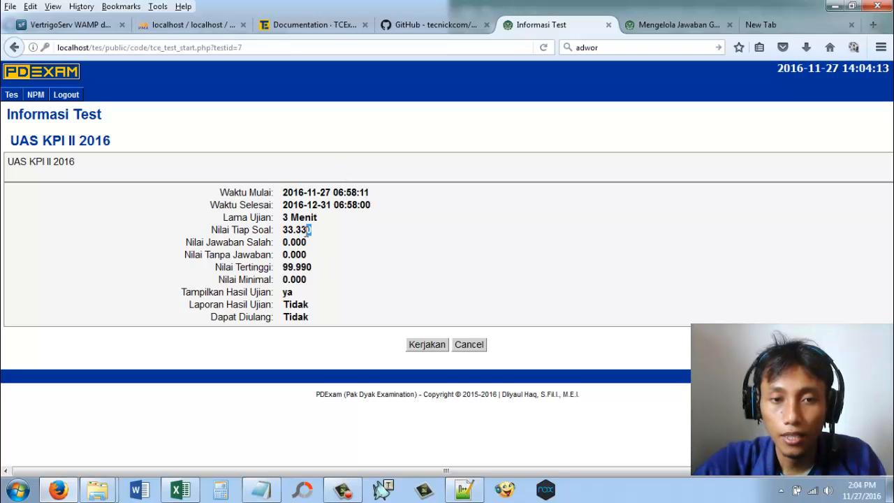
{"action": "left_click", "coordinate": [313, 231]}
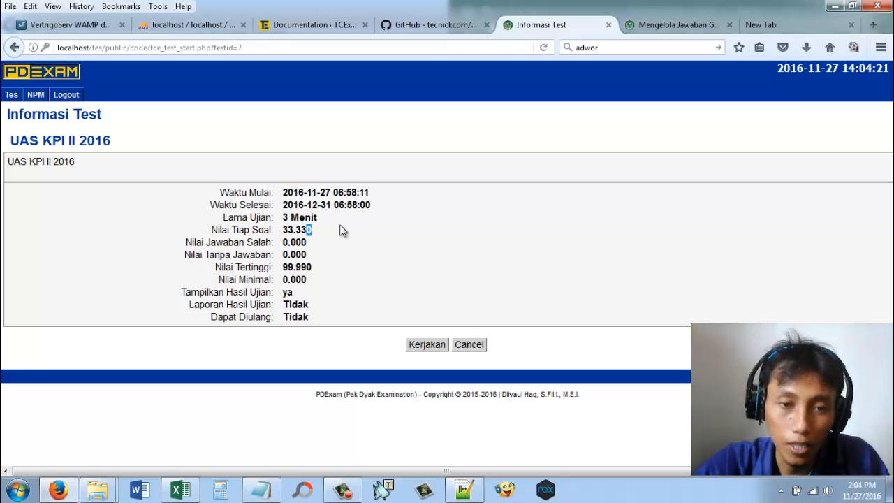
{"action": "left_click", "coordinate": [430, 342]}
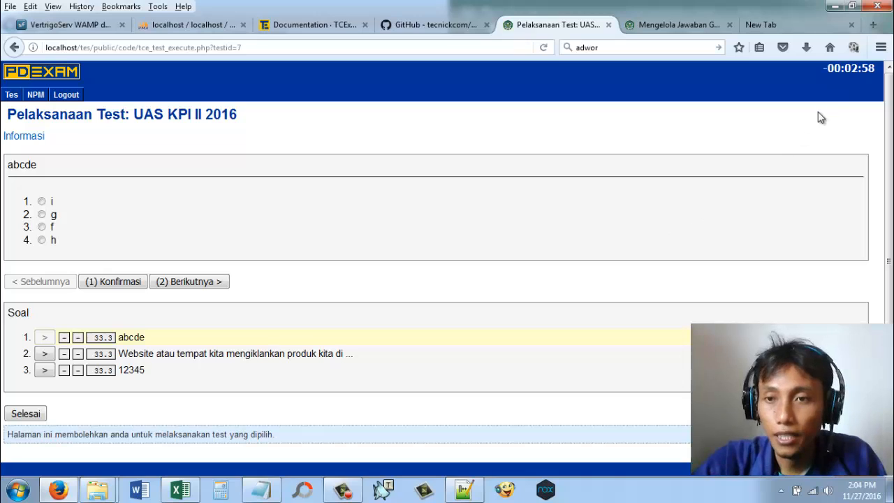
Step: Point out the remaining exam time and answer question abcde with f
{"action": "mouse_move", "coordinate": [850, 69]}
{"action": "left_mouse_down"}
{"action": "mouse_move", "coordinate": [876, 70]}
{"action": "mouse_move", "coordinate": [843, 72]}
{"action": "left_mouse_up"}
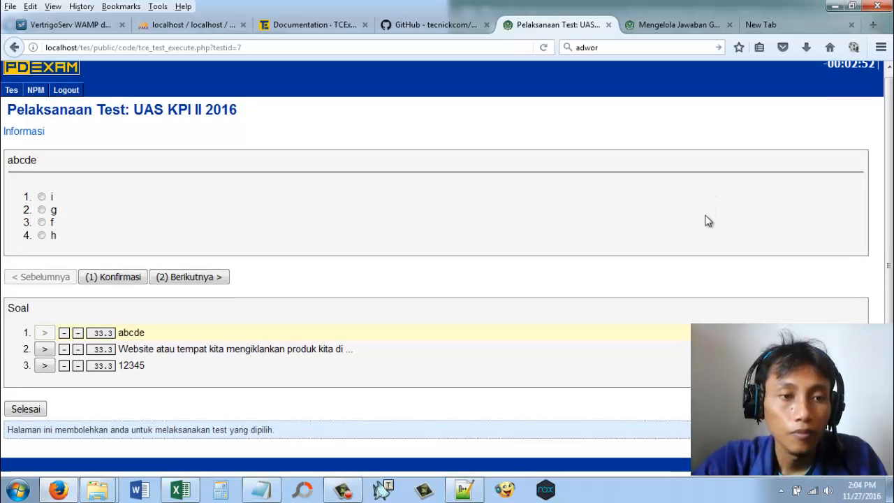
{"action": "scroll", "coordinate": [705, 220], "scroll_direction": "down", "scroll_amount": 1}
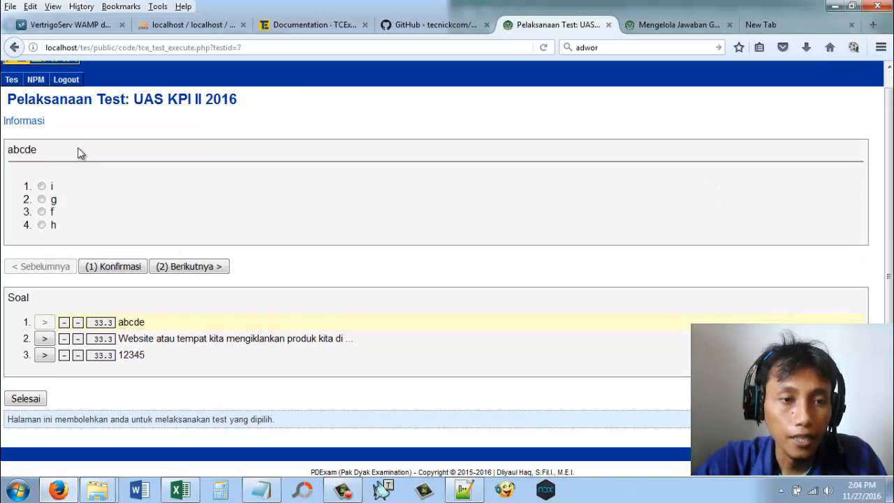
{"action": "left_click", "coordinate": [53, 214]}
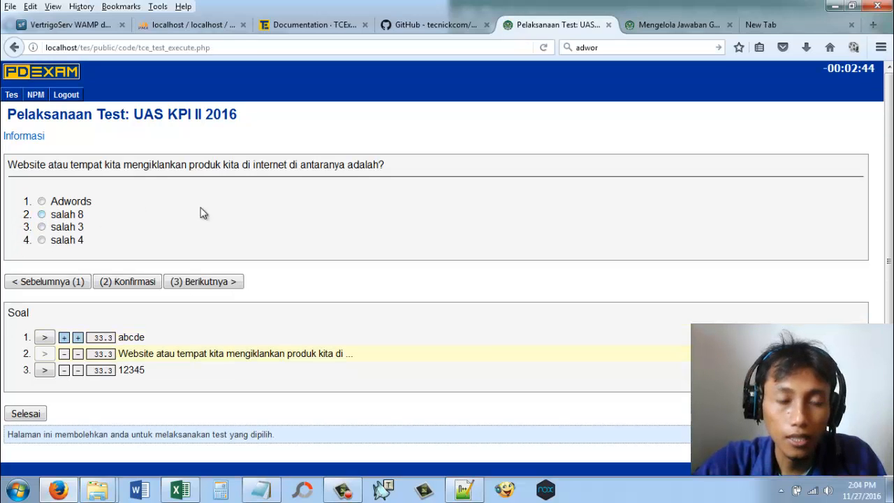
Step: Skip the second question unanswered to view question 12345, and return to the second question
{"action": "scroll", "coordinate": [455, 255], "scroll_direction": "down", "scroll_amount": 1}
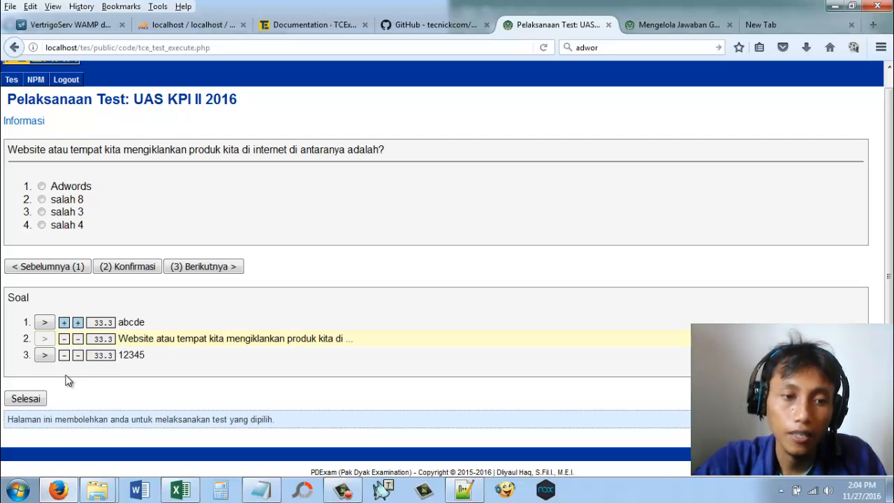
{"action": "left_click", "coordinate": [44, 358]}
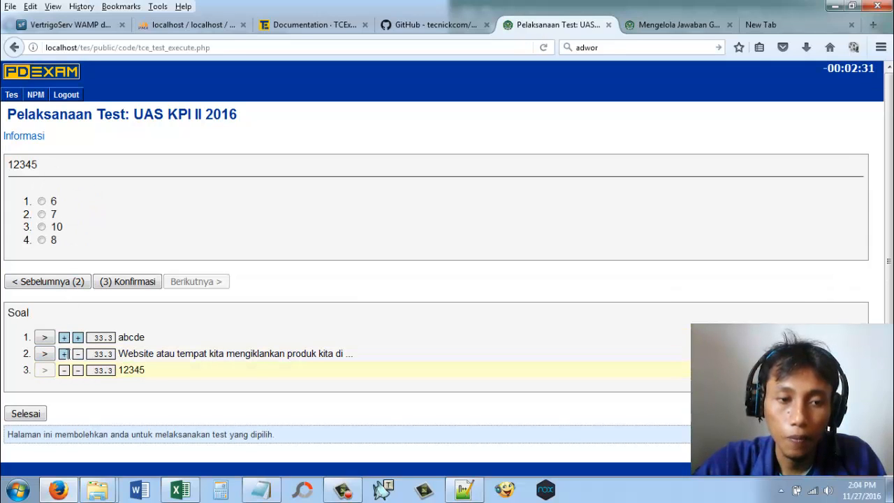
{"action": "left_click", "coordinate": [46, 357]}
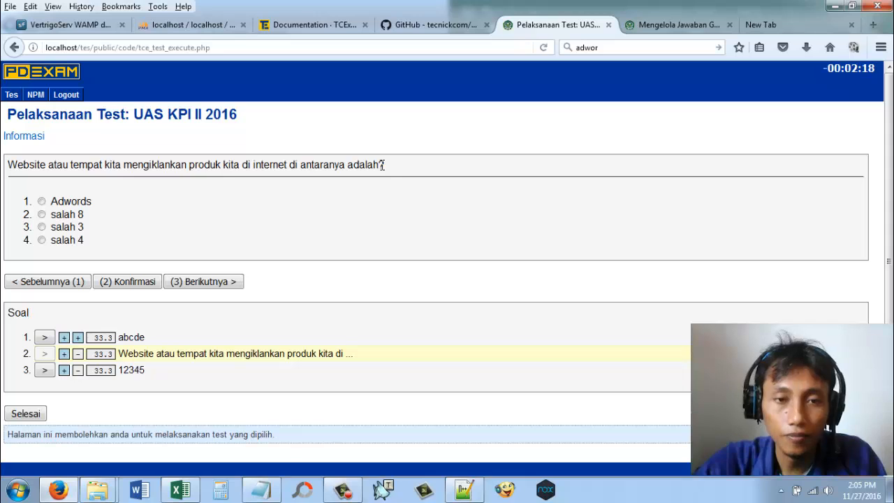
Step: Answer the internet advertising question with Adwords and question 12345 with 10
{"action": "left_click_drag", "start_coordinate": [99, 199], "coordinate": [64, 202]}
{"action": "left_click", "coordinate": [316, 208]}
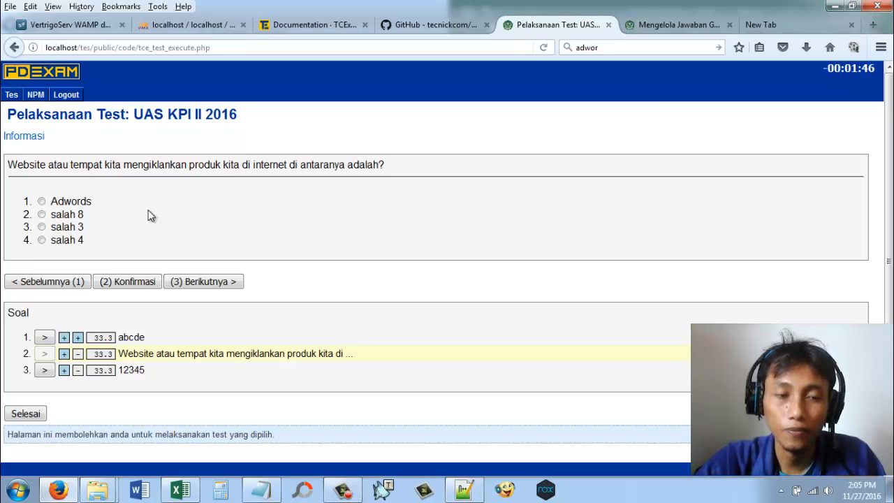
{"action": "left_click", "coordinate": [80, 203]}
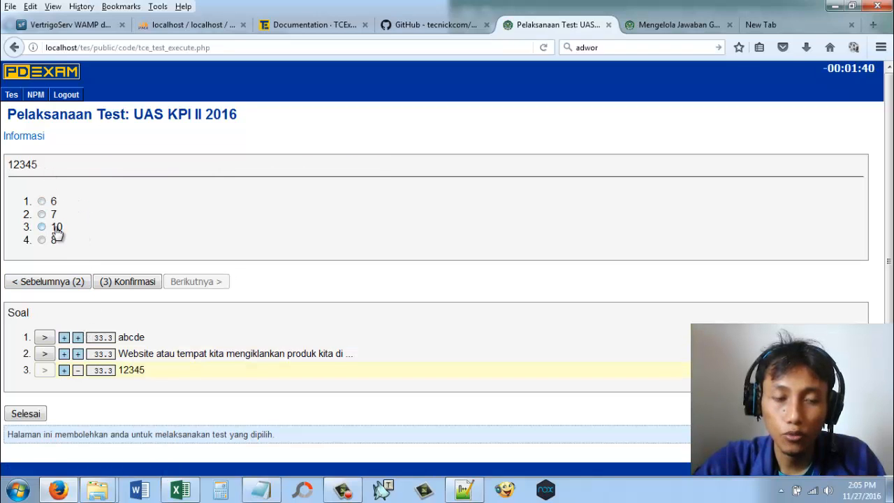
{"action": "left_click", "coordinate": [55, 228]}
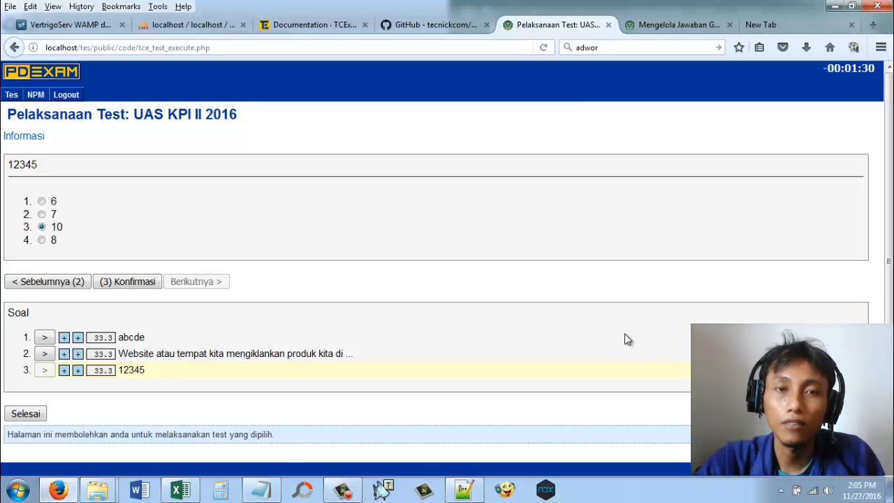
Step: Finish the exam UAS KPI II 2016 and confirm ending the test
{"action": "scroll", "coordinate": [624, 339], "scroll_direction": "down", "scroll_amount": 1}
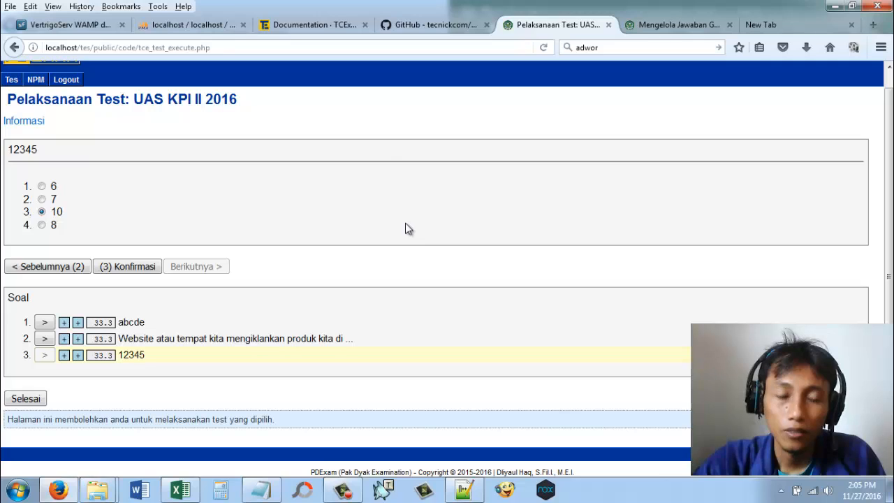
{"action": "left_click", "coordinate": [28, 399]}
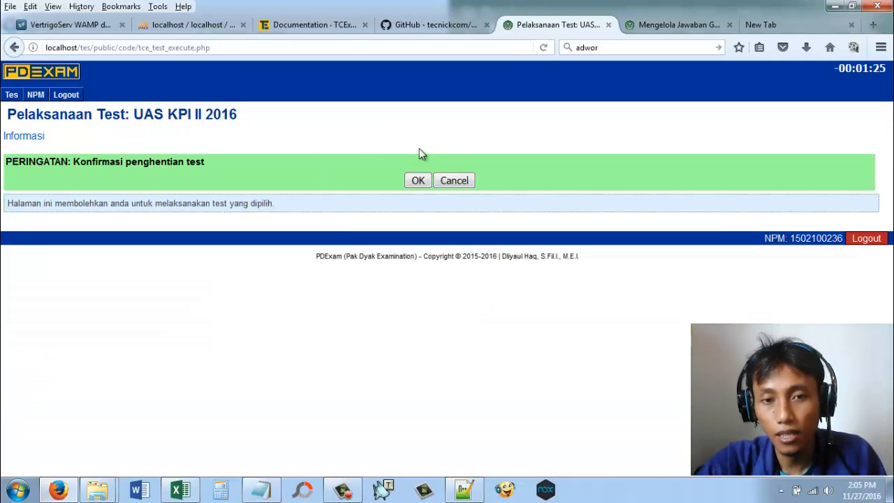
{"action": "left_click", "coordinate": [418, 180]}
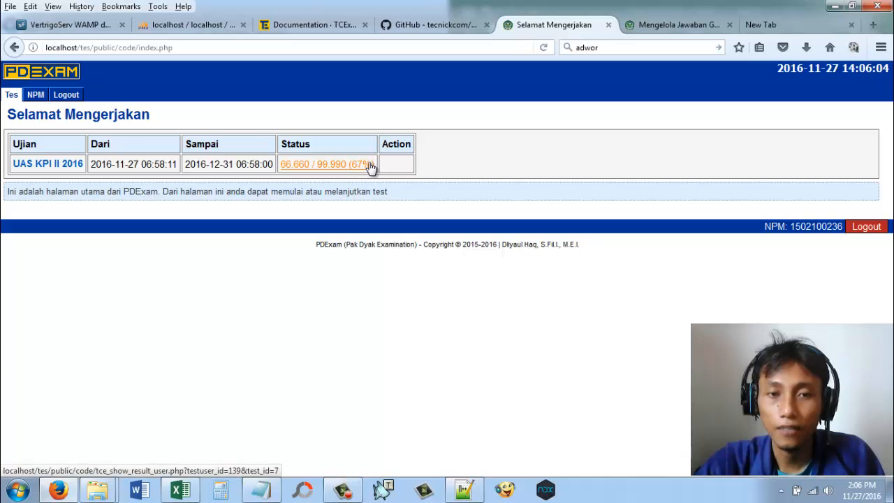
Step: Open the student's result for UAS KPI II 2016 and point out the correct-answer ratio and score percentage
{"action": "left_click", "coordinate": [370, 167]}
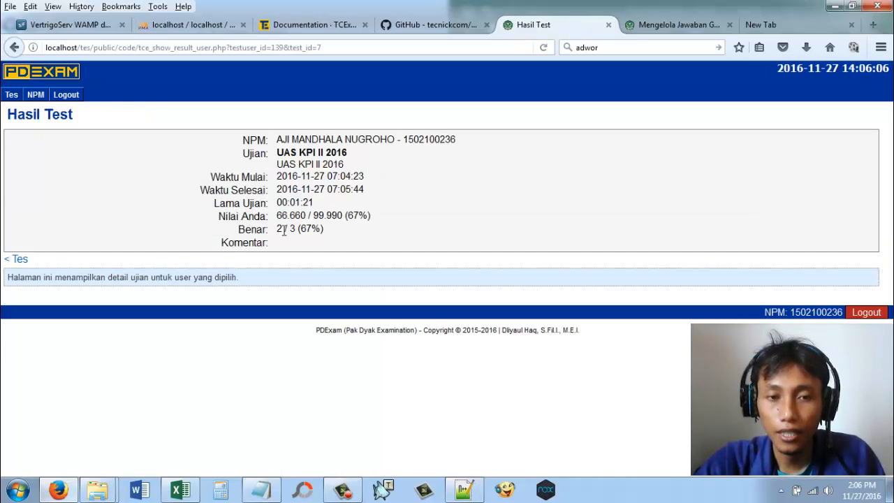
{"action": "left_click_drag", "start_coordinate": [278, 236], "coordinate": [283, 233]}
{"action": "left_click", "coordinate": [291, 232]}
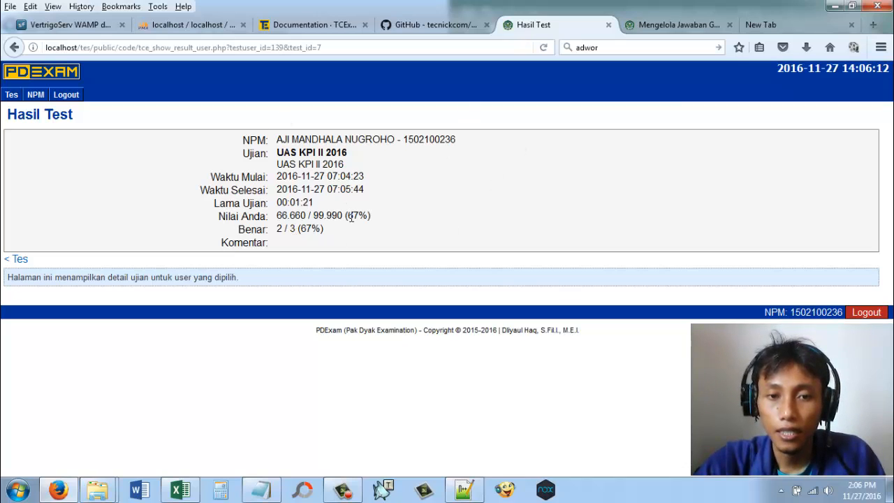
{"action": "double_click", "coordinate": [351, 216]}
{"action": "right_click", "coordinate": [360, 212]}
{"action": "left_click", "coordinate": [404, 218]}
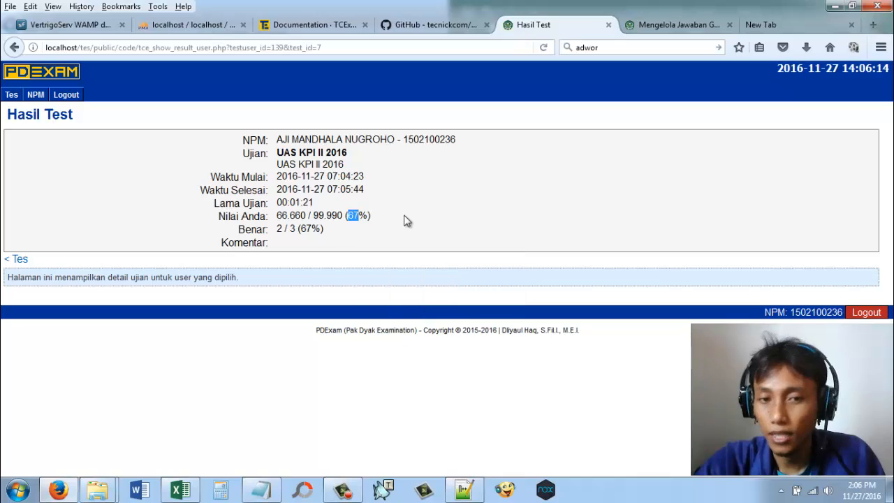
{"action": "left_click", "coordinate": [378, 212]}
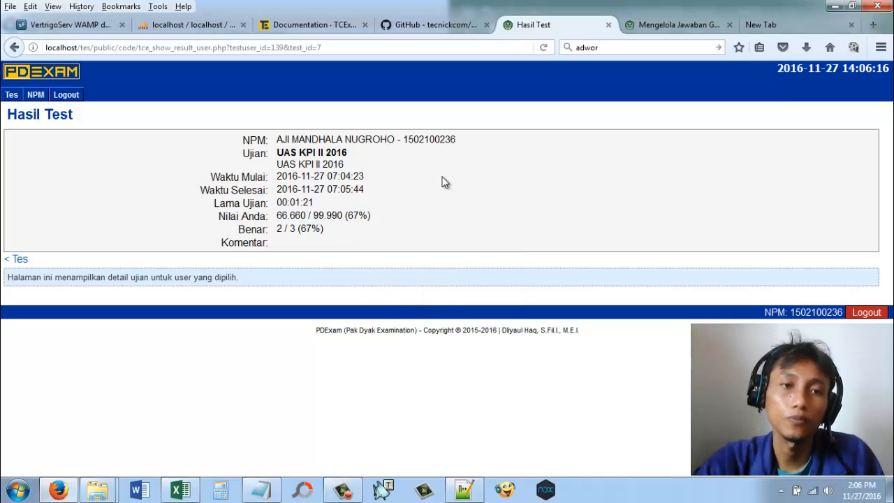
Step: Log out of the student account and log in as administrator with the account password
{"action": "left_click", "coordinate": [877, 313]}
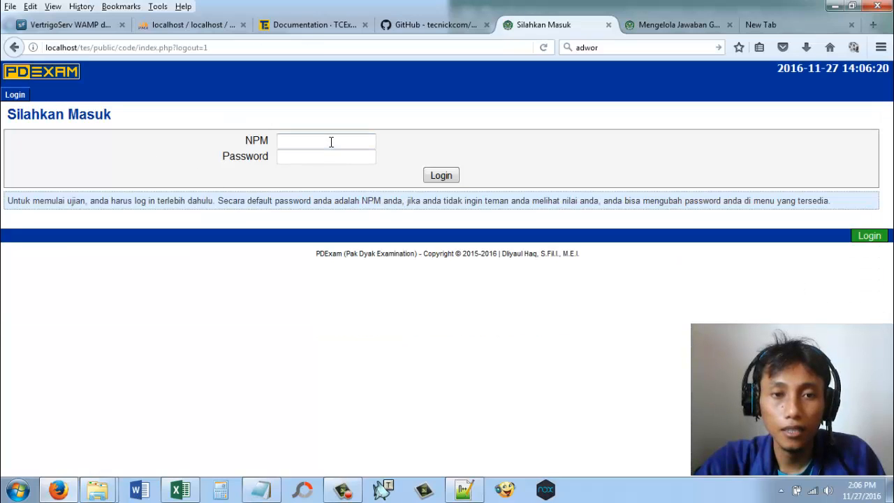
{"action": "left_click", "coordinate": [331, 142]}
{"action": "left_click", "coordinate": [328, 166]}
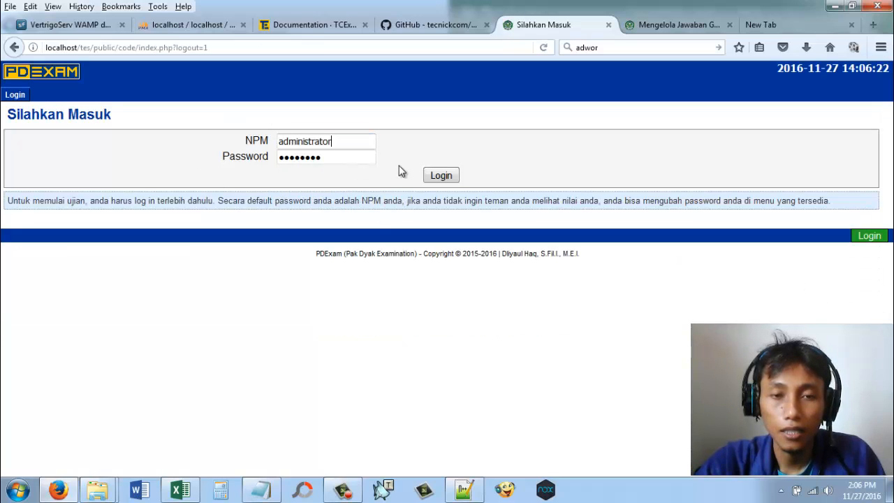
{"action": "left_click", "coordinate": [431, 172]}
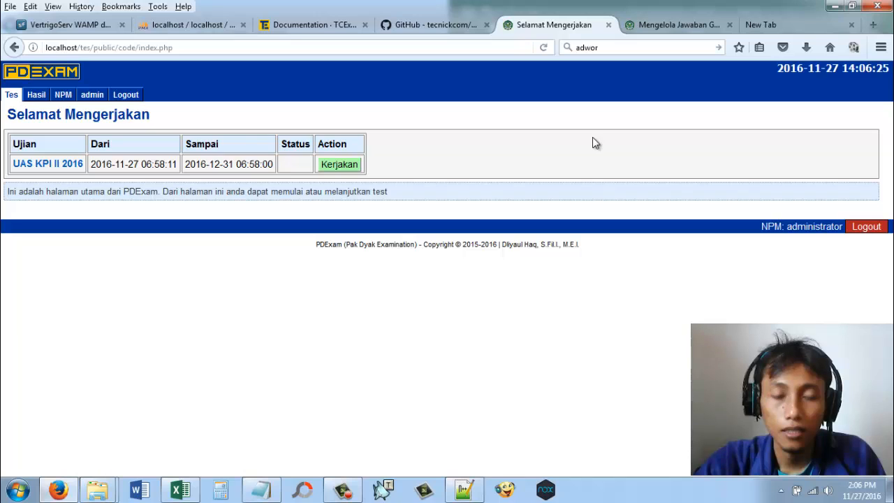
Step: Open the test results summary in the admin area and list all users' results for exam UAS KPI II 2016
{"action": "left_click", "coordinate": [97, 95]}
{"action": "mouse_move", "coordinate": [98, 97]}
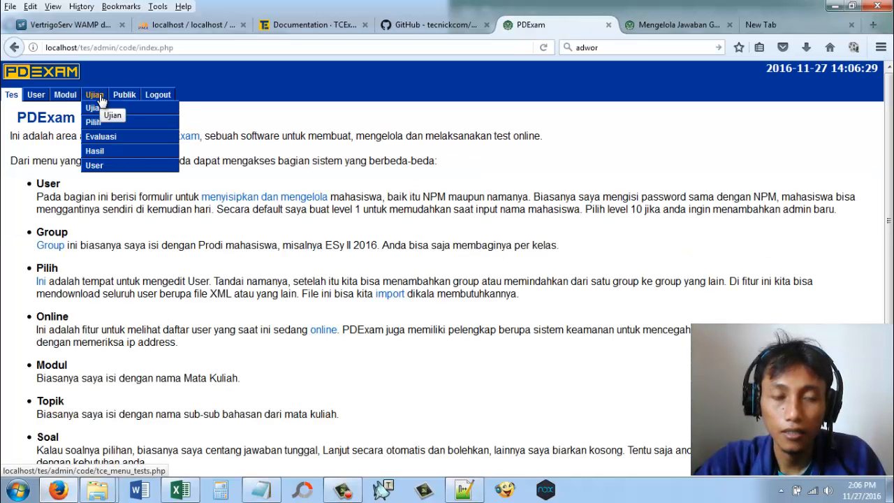
{"action": "left_click", "coordinate": [95, 151]}
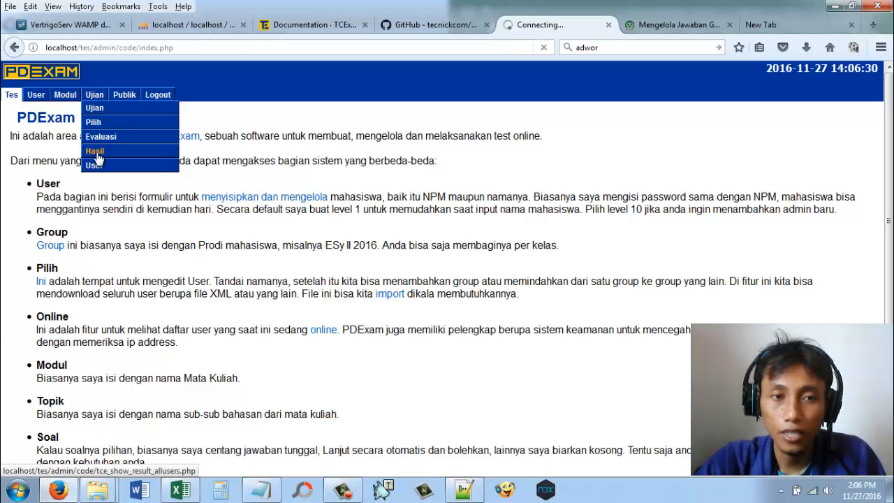
{"action": "left_click", "coordinate": [348, 144]}
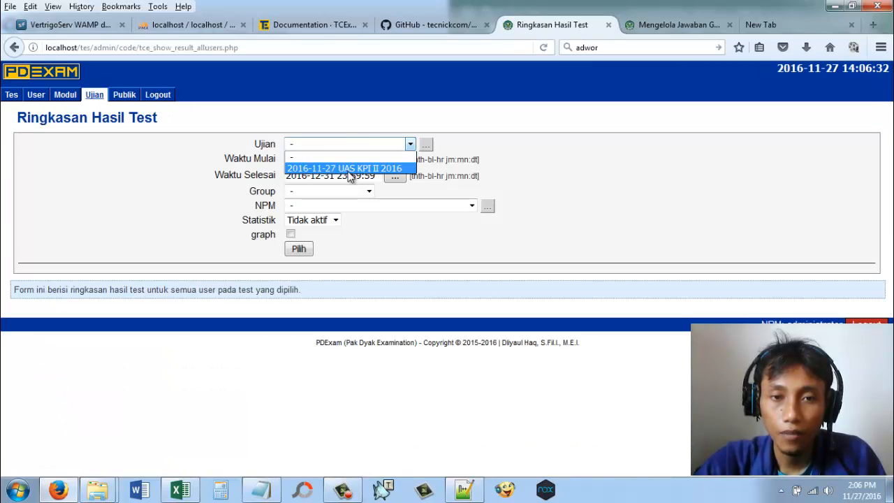
{"action": "left_click", "coordinate": [349, 169]}
{"action": "left_click", "coordinate": [410, 204]}
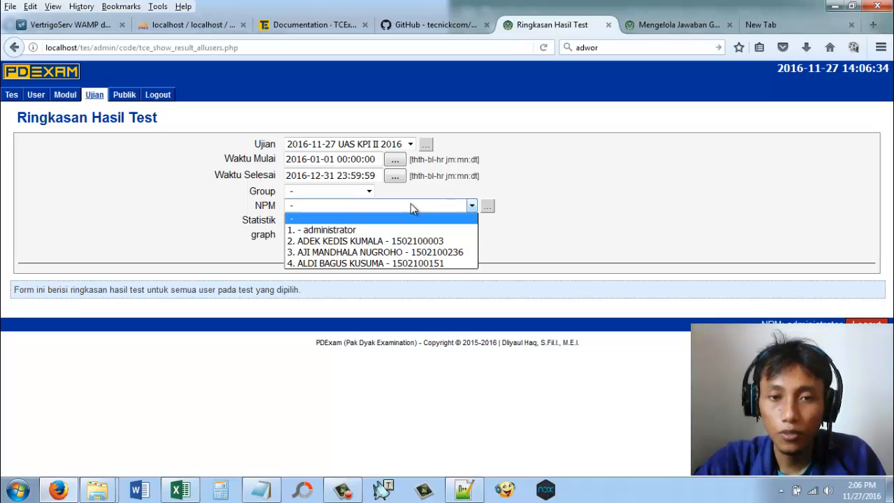
{"action": "left_click", "coordinate": [614, 189]}
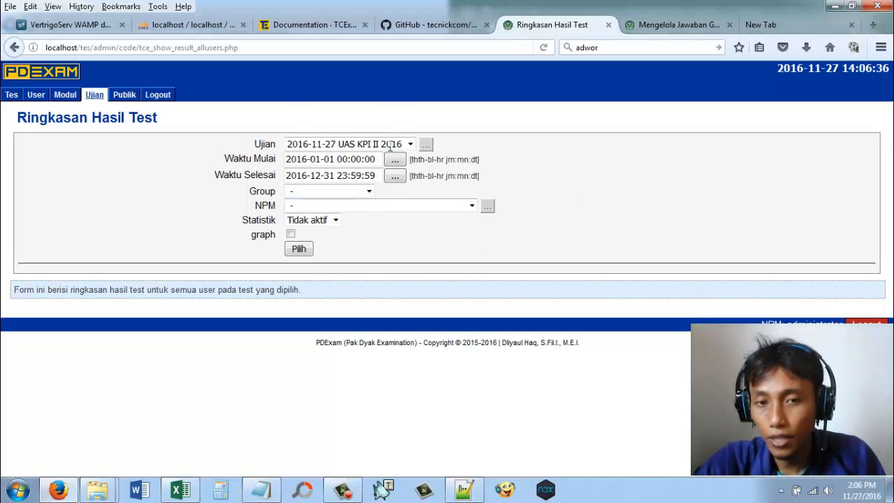
{"action": "left_click", "coordinate": [296, 250]}
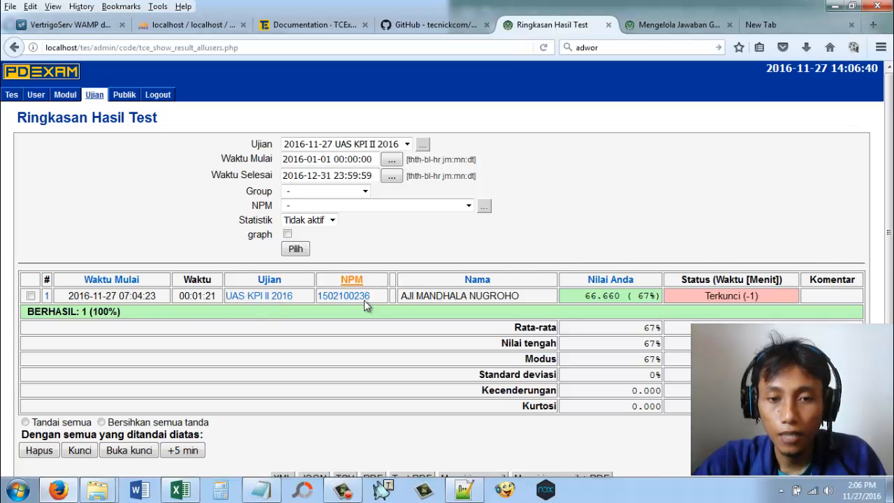
Step: Examine the student's score percentage, exam duration and lock status, and briefly mark and unmark the result row
{"action": "double_click", "coordinate": [642, 295]}
{"action": "scroll", "coordinate": [786, 189], "scroll_direction": "down", "scroll_amount": 2}
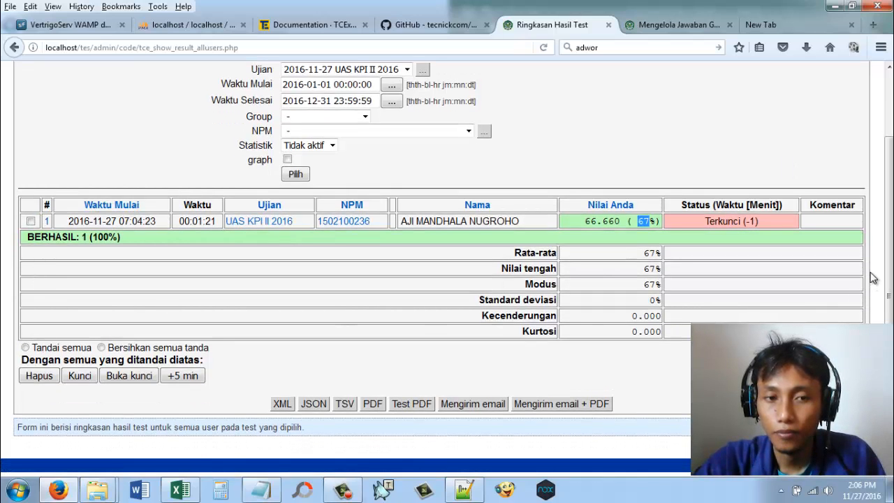
{"action": "double_click", "coordinate": [194, 221]}
{"action": "left_click", "coordinate": [216, 221]}
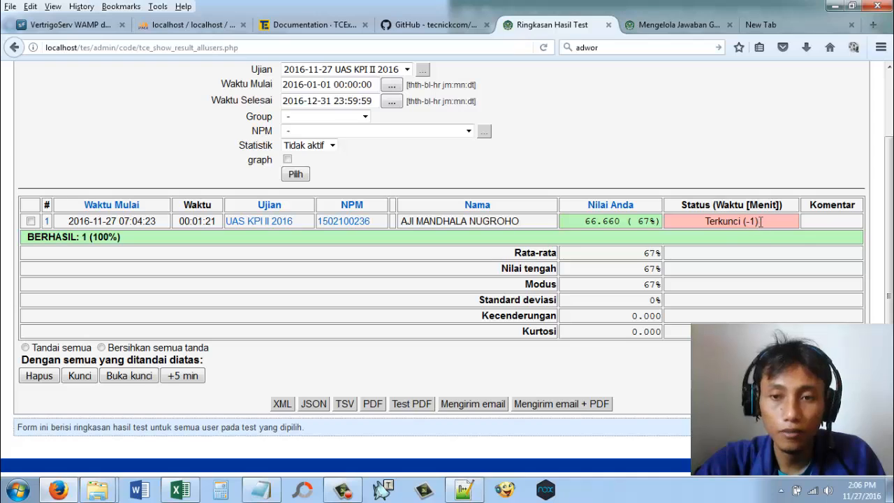
{"action": "left_click_drag", "start_coordinate": [735, 223], "coordinate": [723, 223]}
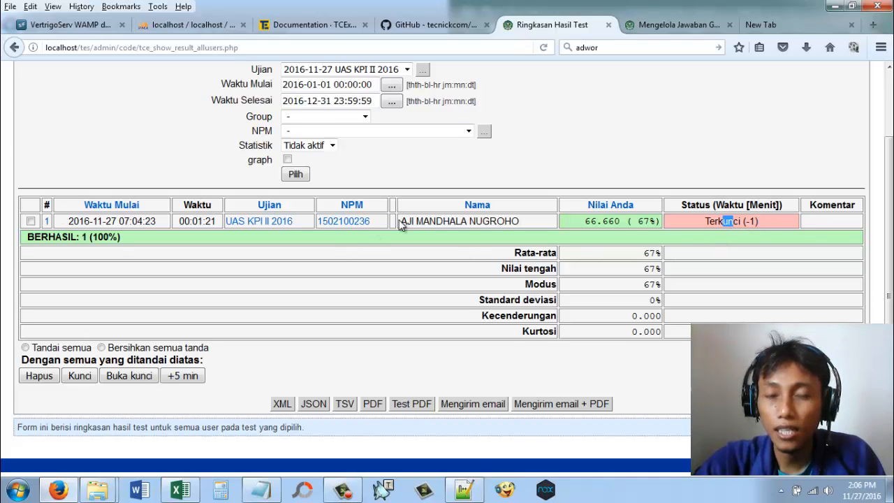
{"action": "left_click", "coordinate": [30, 221]}
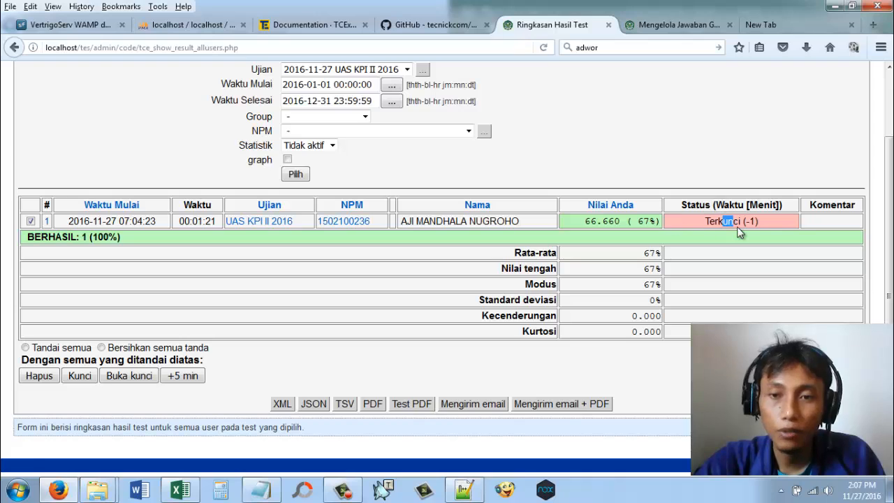
{"action": "left_click", "coordinate": [30, 221]}
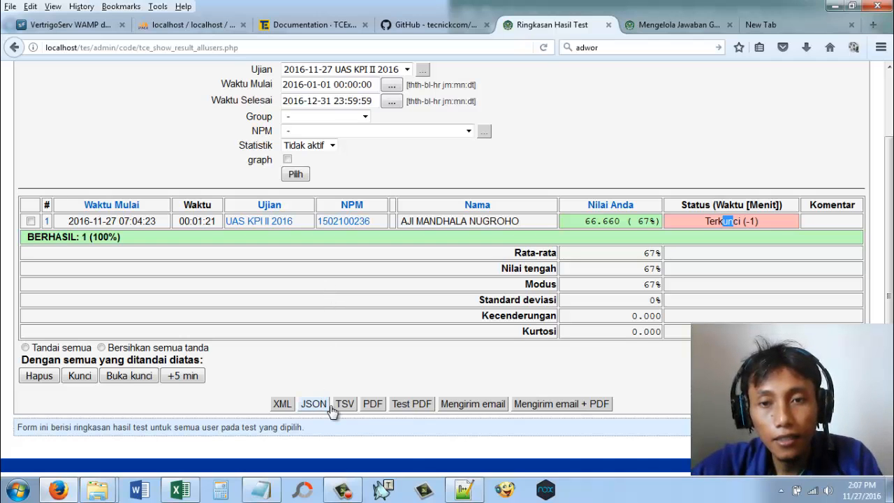
Step: Export the results summary as a PDF and open the downloaded report in Adobe Reader
{"action": "scroll", "coordinate": [331, 409], "scroll_direction": "up", "scroll_amount": 2}
{"action": "scroll", "coordinate": [329, 406], "scroll_direction": "down", "scroll_amount": 3}
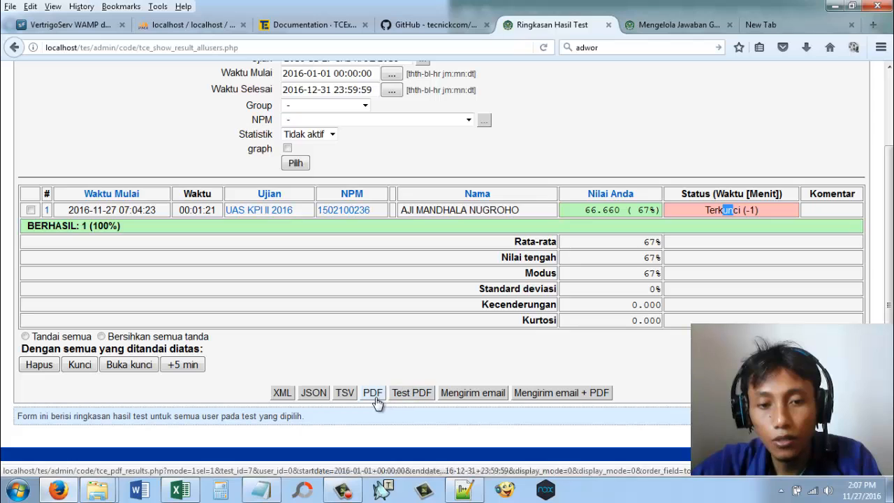
{"action": "left_click", "coordinate": [384, 396]}
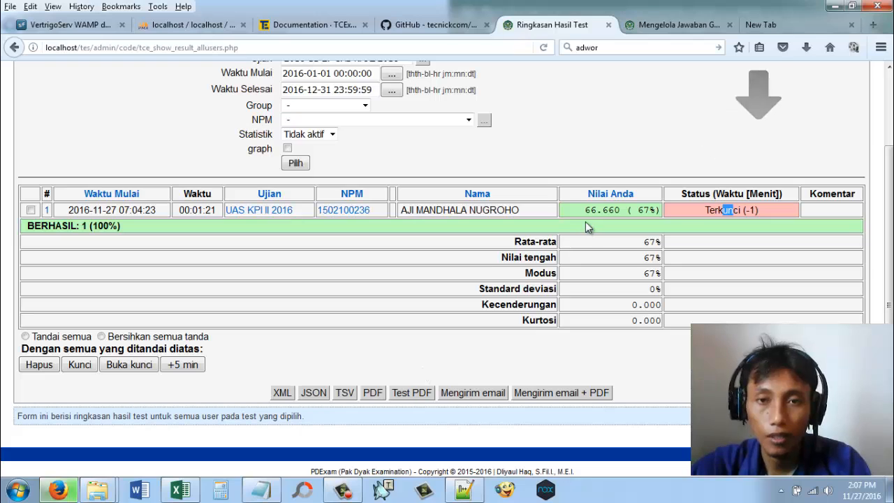
{"action": "left_click", "coordinate": [805, 51]}
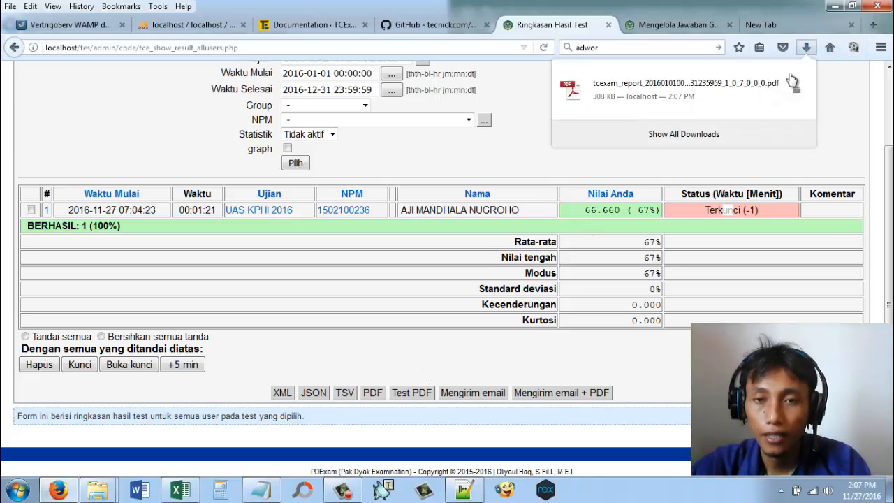
{"action": "left_click", "coordinate": [753, 93]}
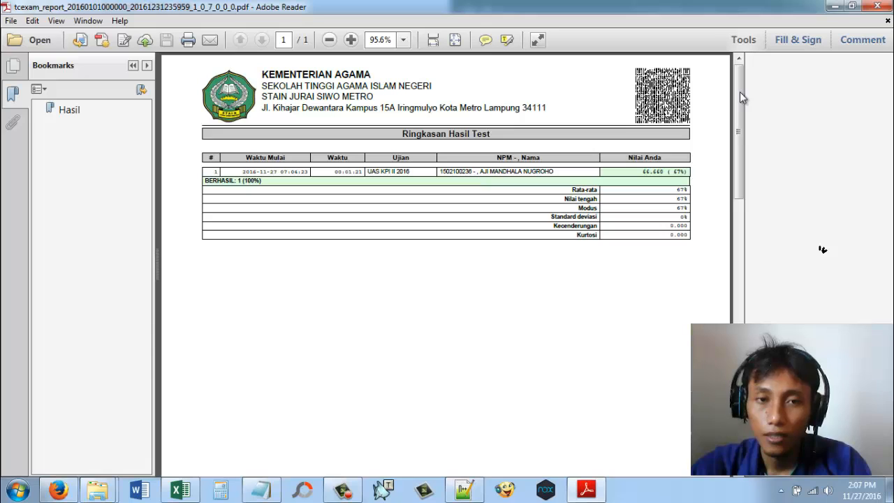
Step: Look over the PDF report, highlight the student's score, and close it to return to the results summary
{"action": "left_click_drag", "start_coordinate": [739, 91], "coordinate": [740, 130]}
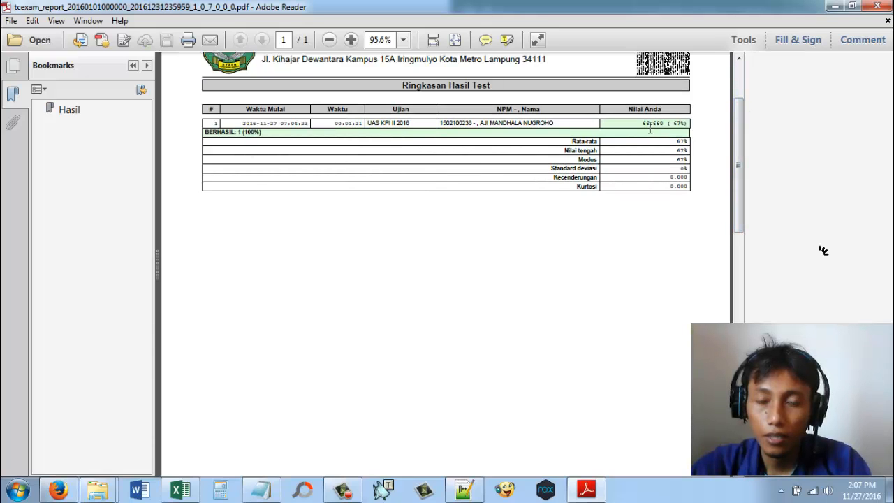
{"action": "left_click_drag", "start_coordinate": [643, 122], "coordinate": [690, 123]}
{"action": "left_click_drag", "start_coordinate": [739, 147], "coordinate": [748, 106]}
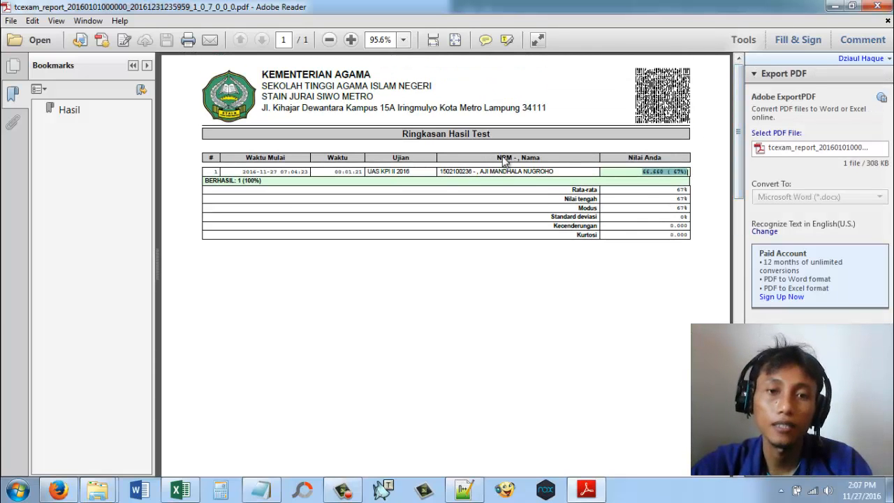
{"action": "left_click", "coordinate": [889, 4]}
{"action": "scroll", "coordinate": [524, 443], "scroll_direction": "up", "scroll_amount": 1}
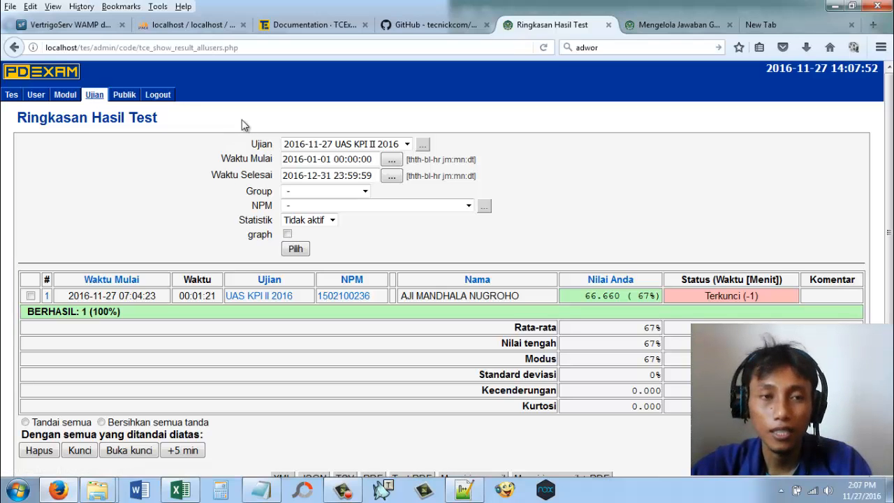
{"action": "mouse_move", "coordinate": [116, 112]}
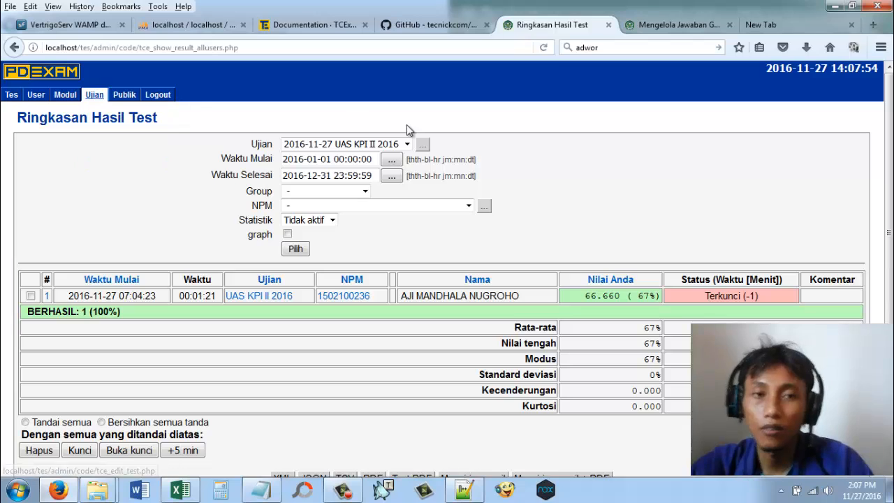